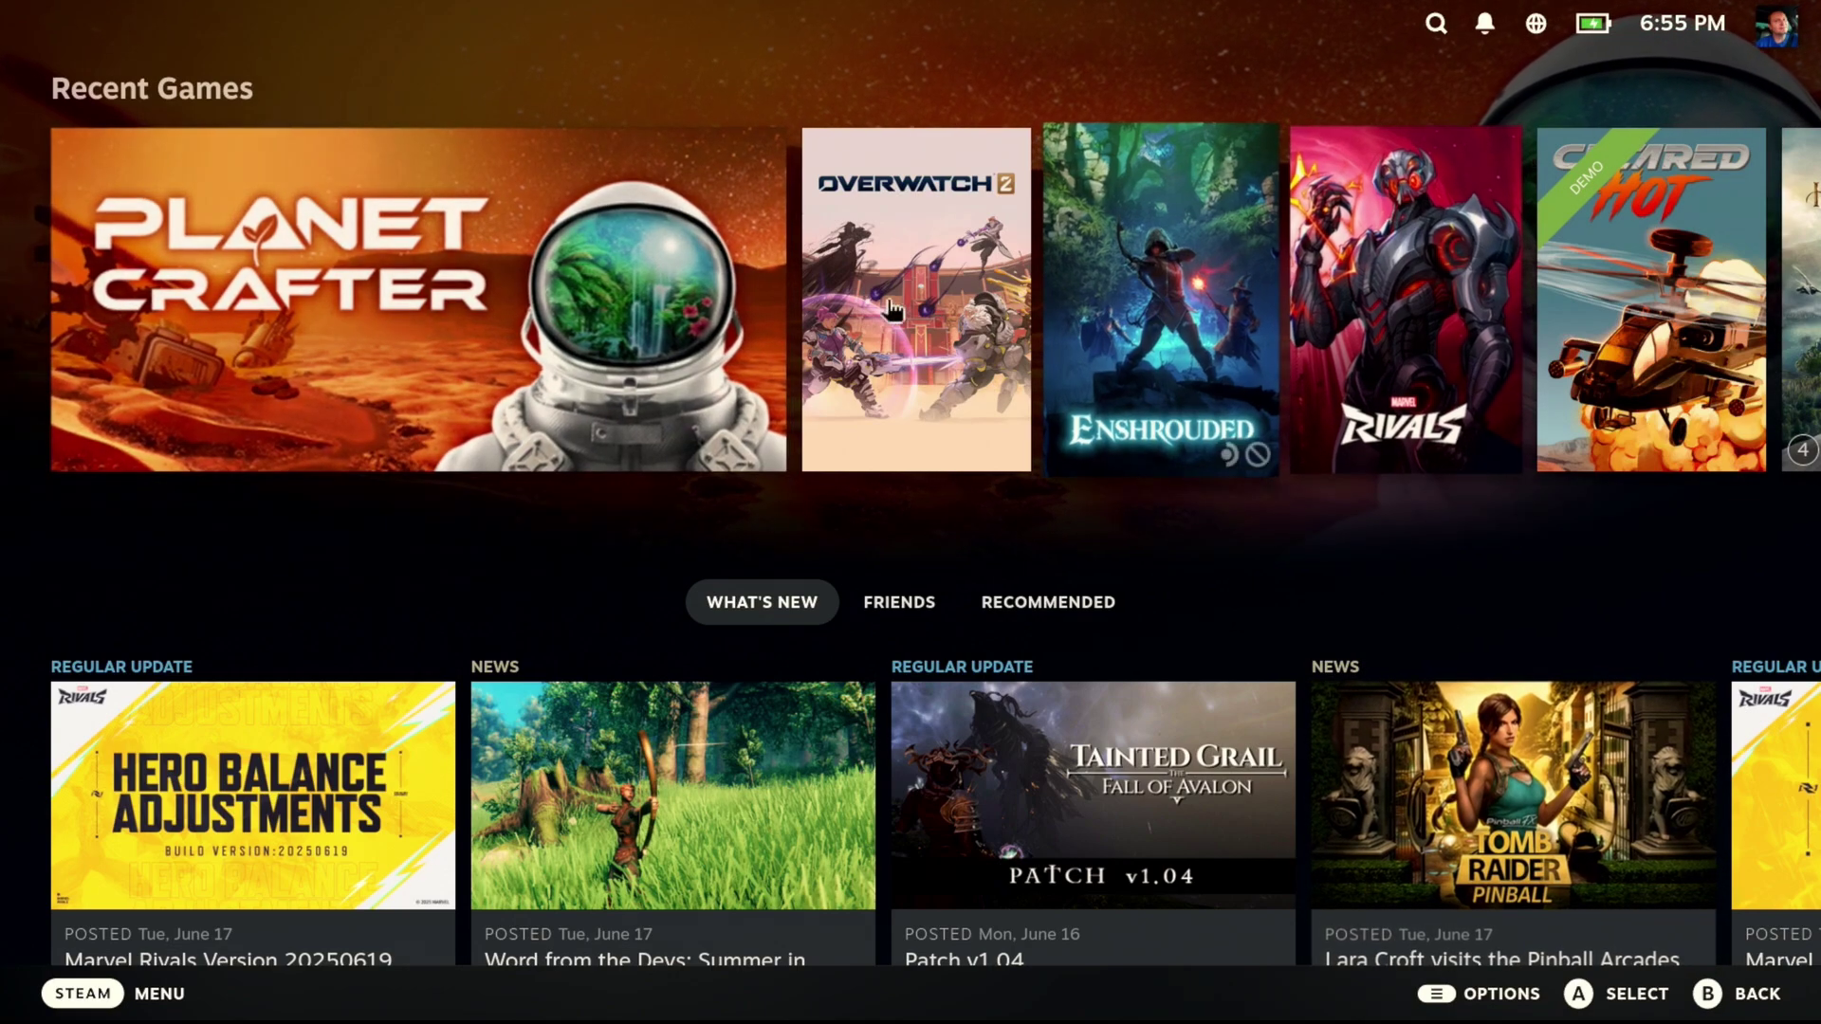
Switch from gaming mode to the desktop and minimise the open browser window
{"action": "left_click", "coordinate": [152, 991]}
{"action": "left_click", "coordinate": [142, 742]}
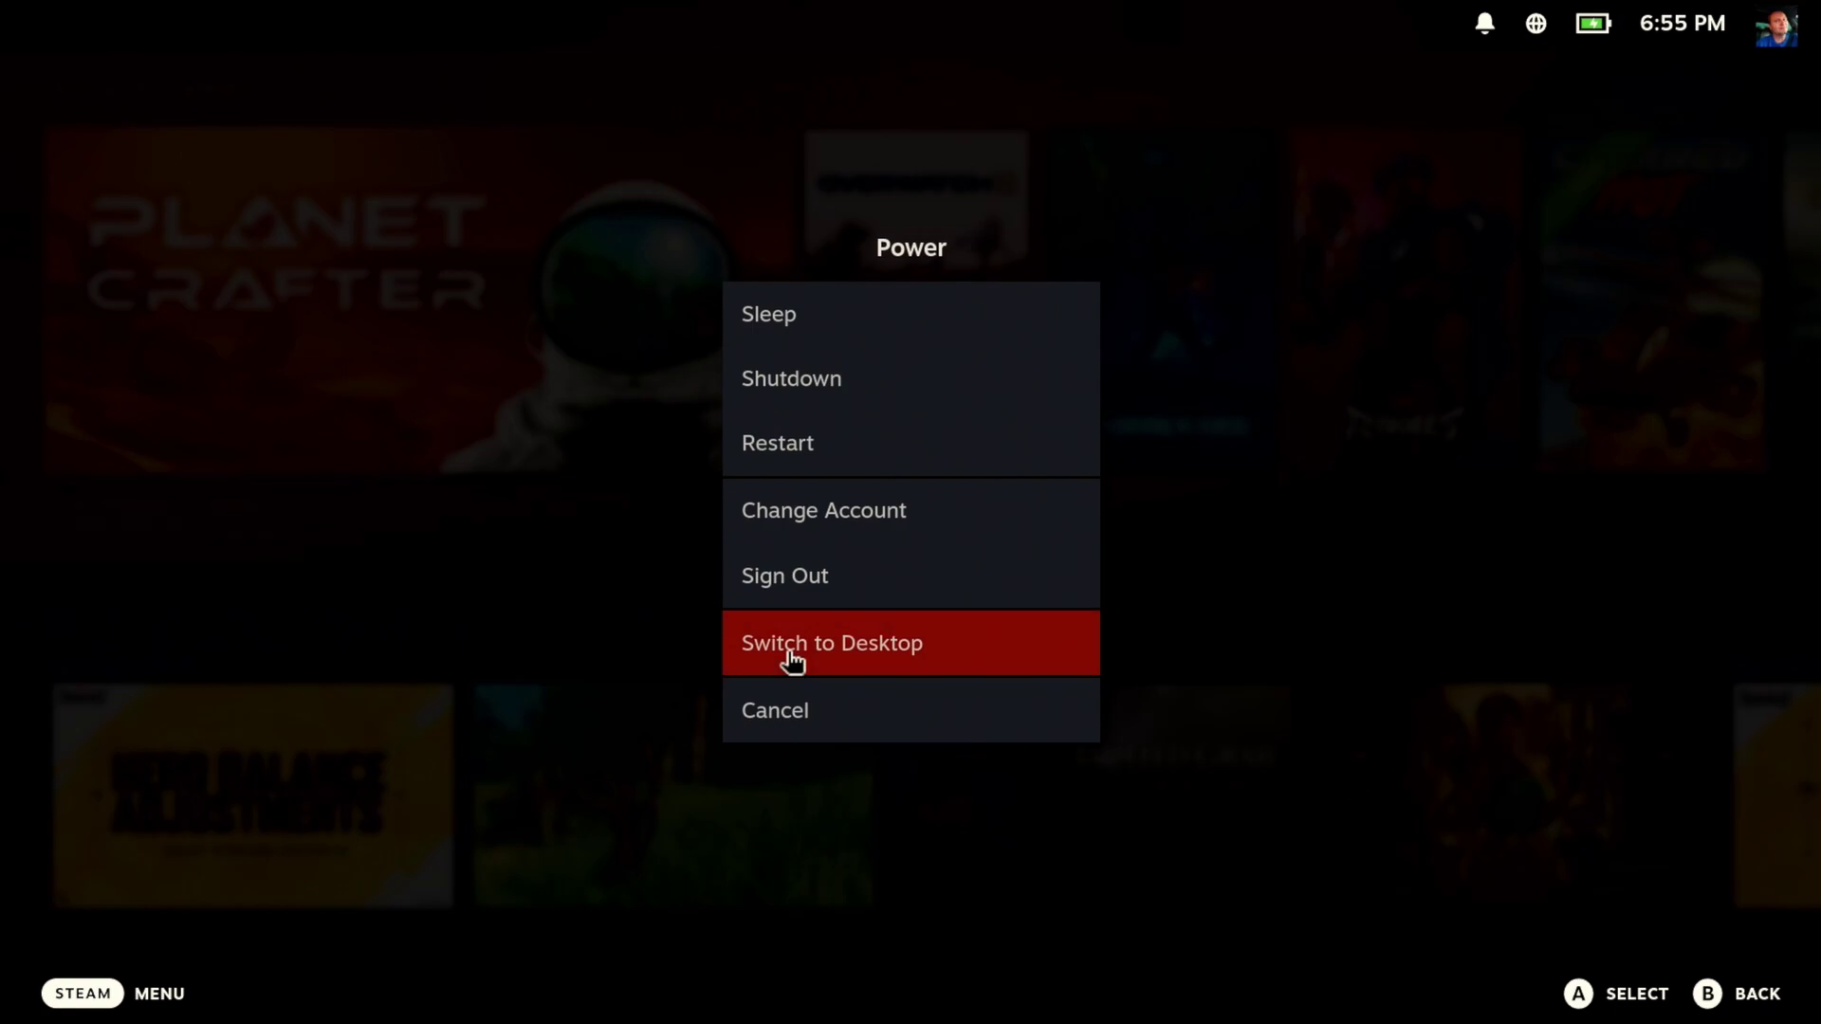
{"action": "left_click", "coordinate": [793, 645]}
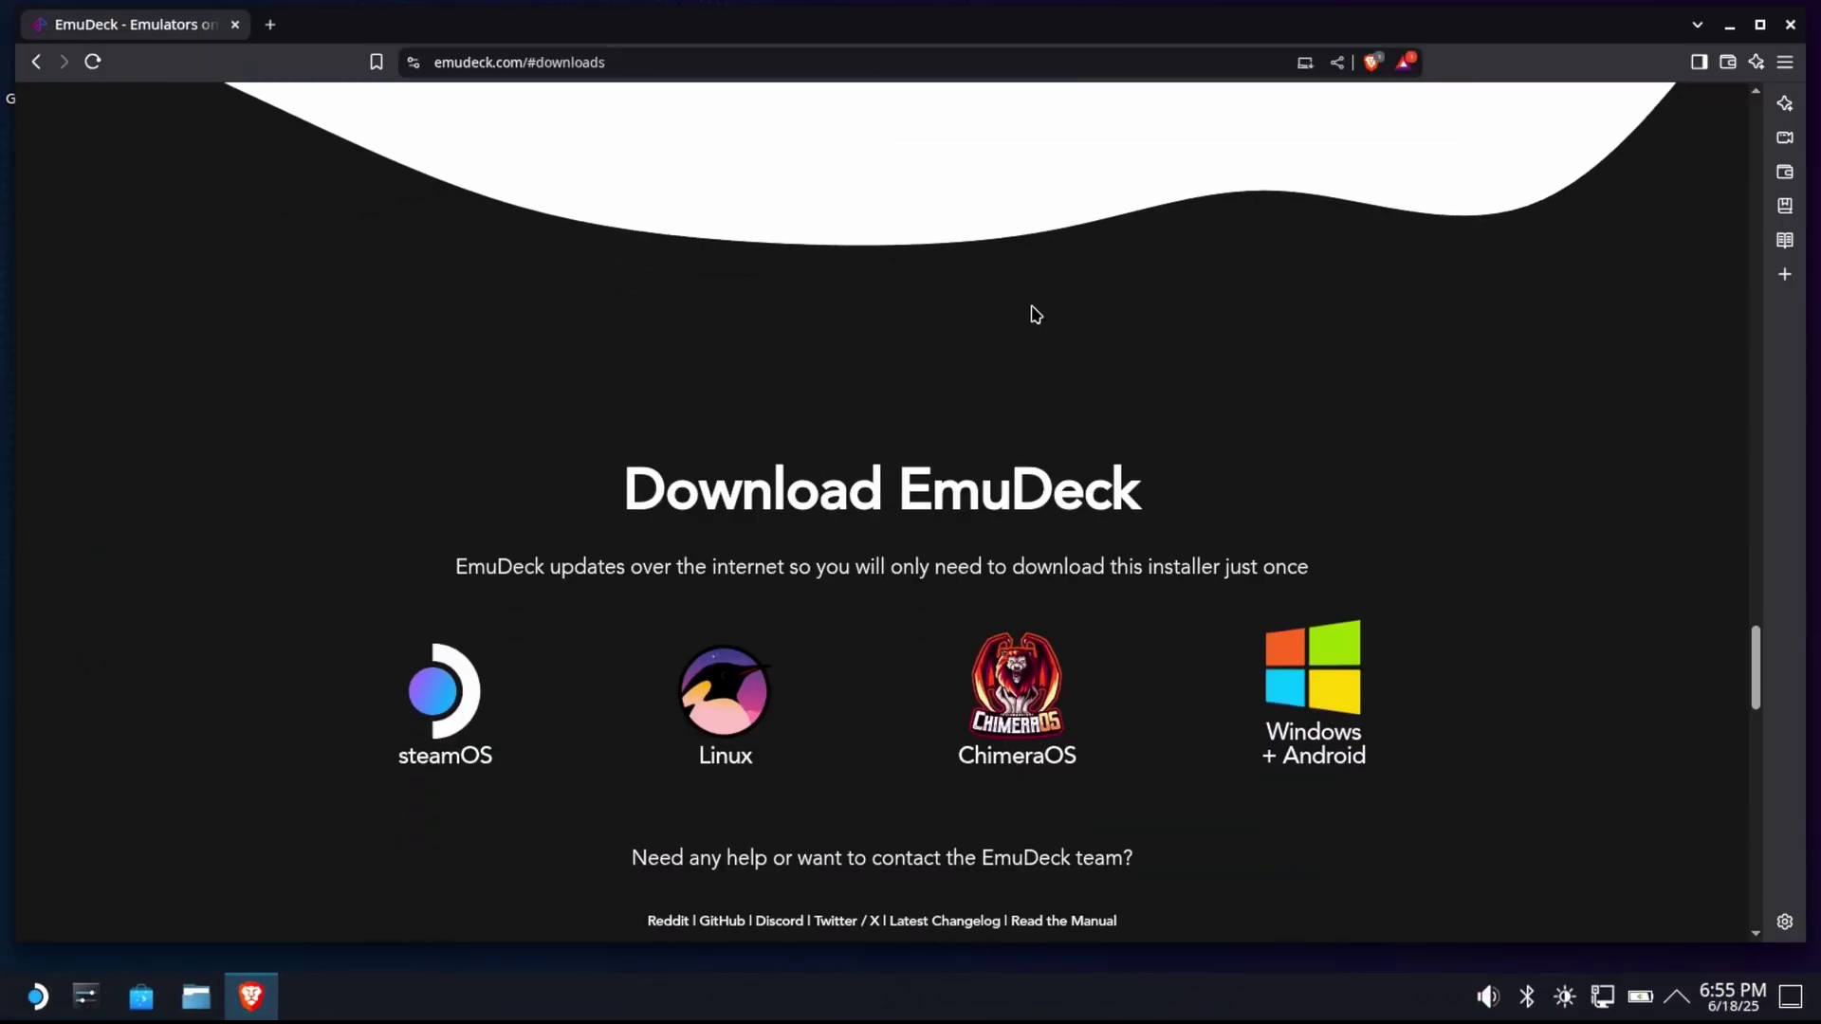
{"action": "left_click", "coordinate": [1730, 26]}
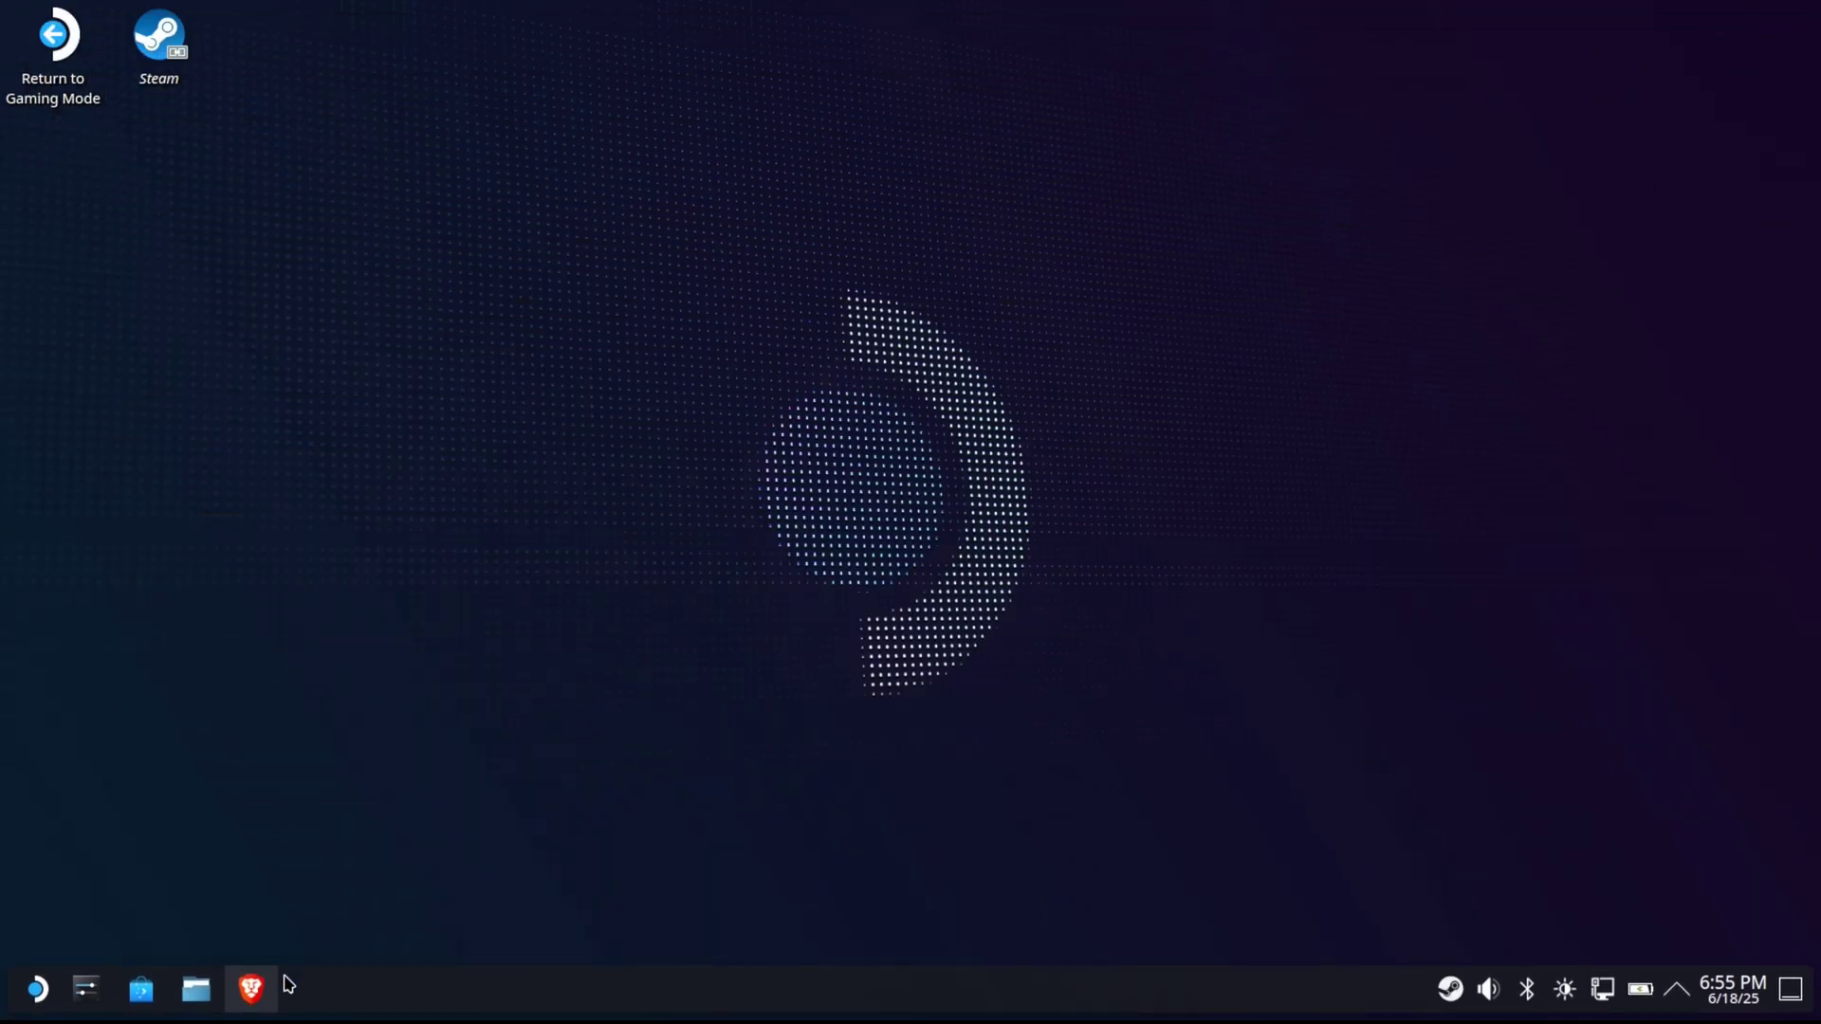
{"action": "left_click", "coordinate": [251, 989]}
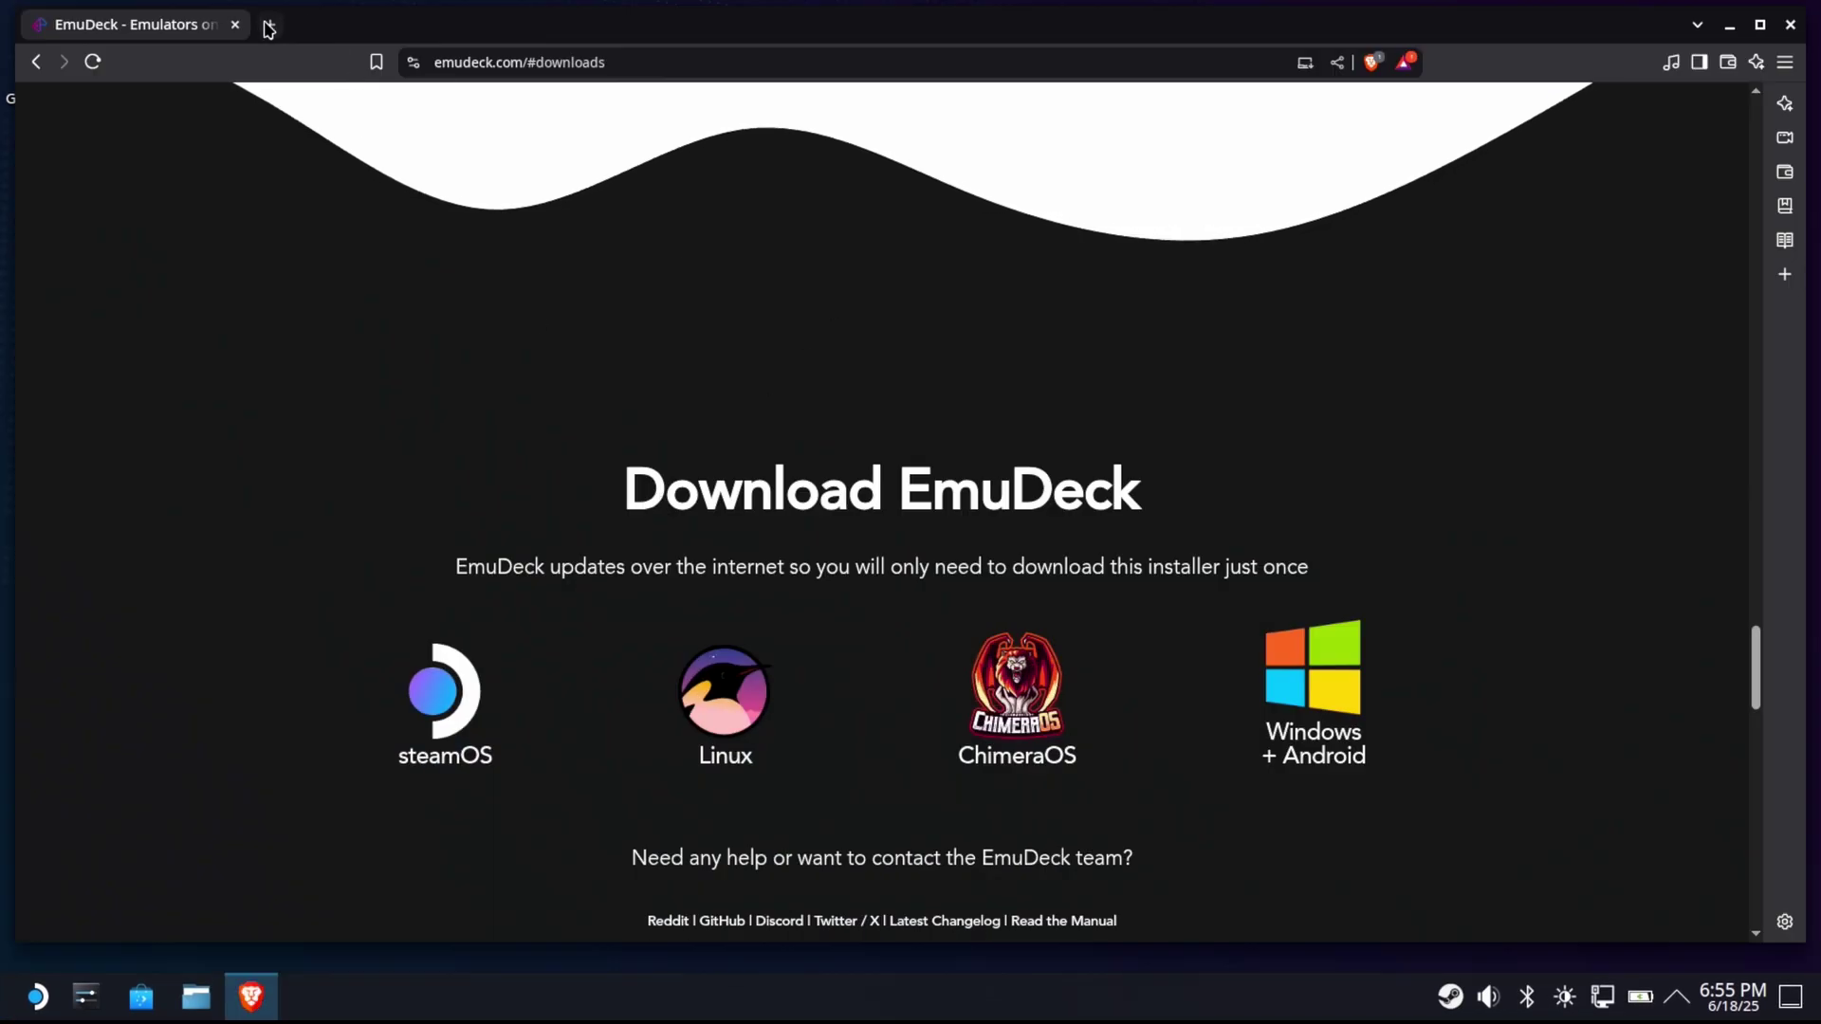
{"action": "left_click", "coordinate": [270, 25]}
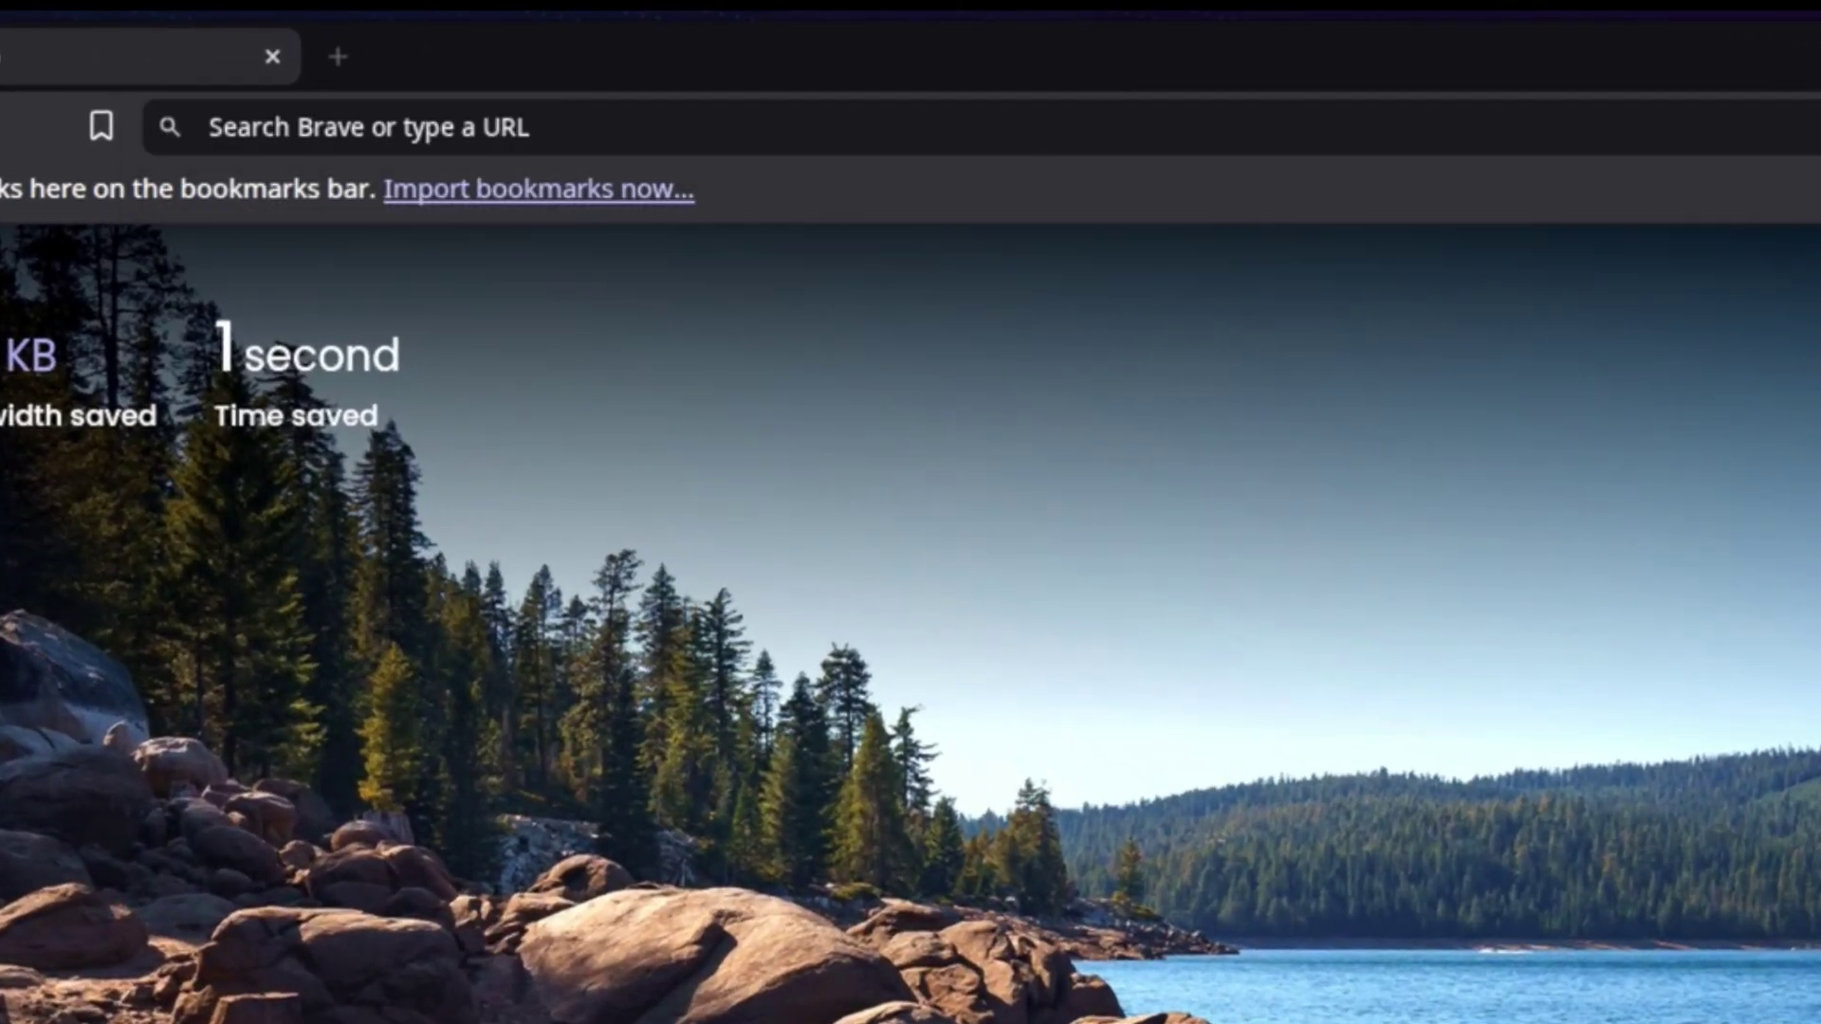
{"action": "left_click", "coordinate": [969, 152]}
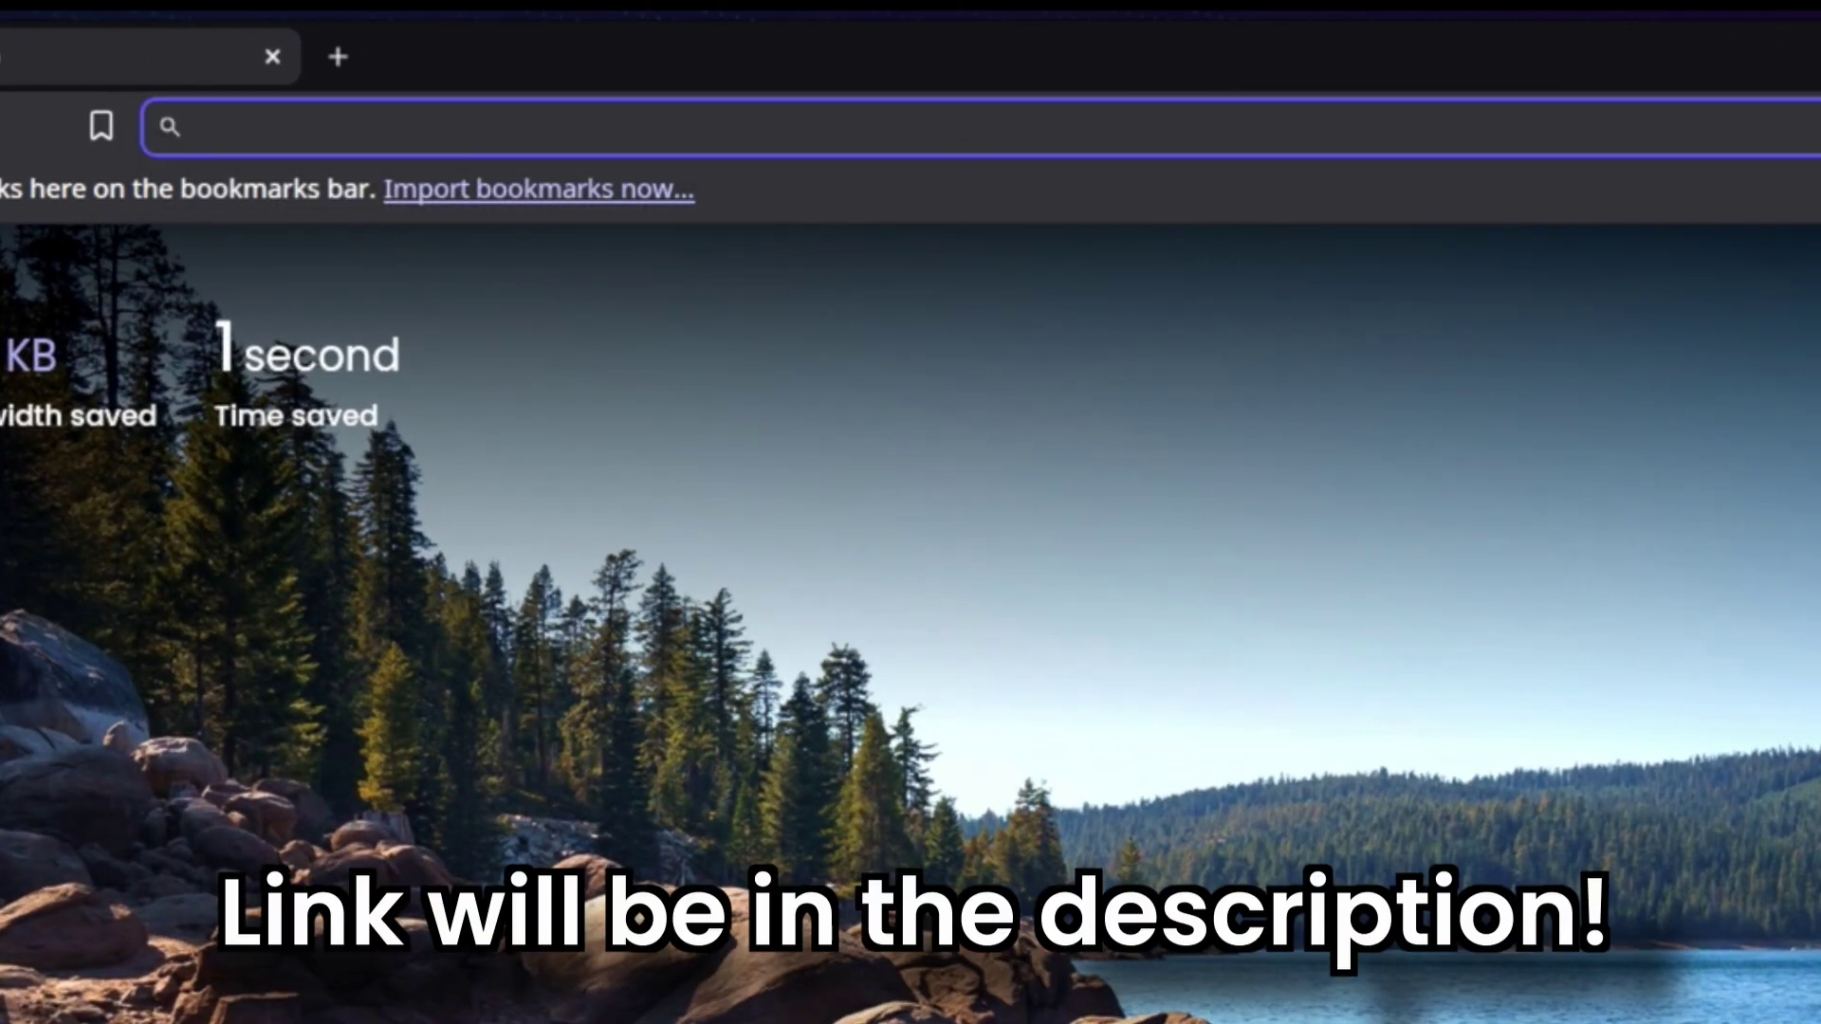
{"action": "type", "text": "www.monroeworld.com/"}
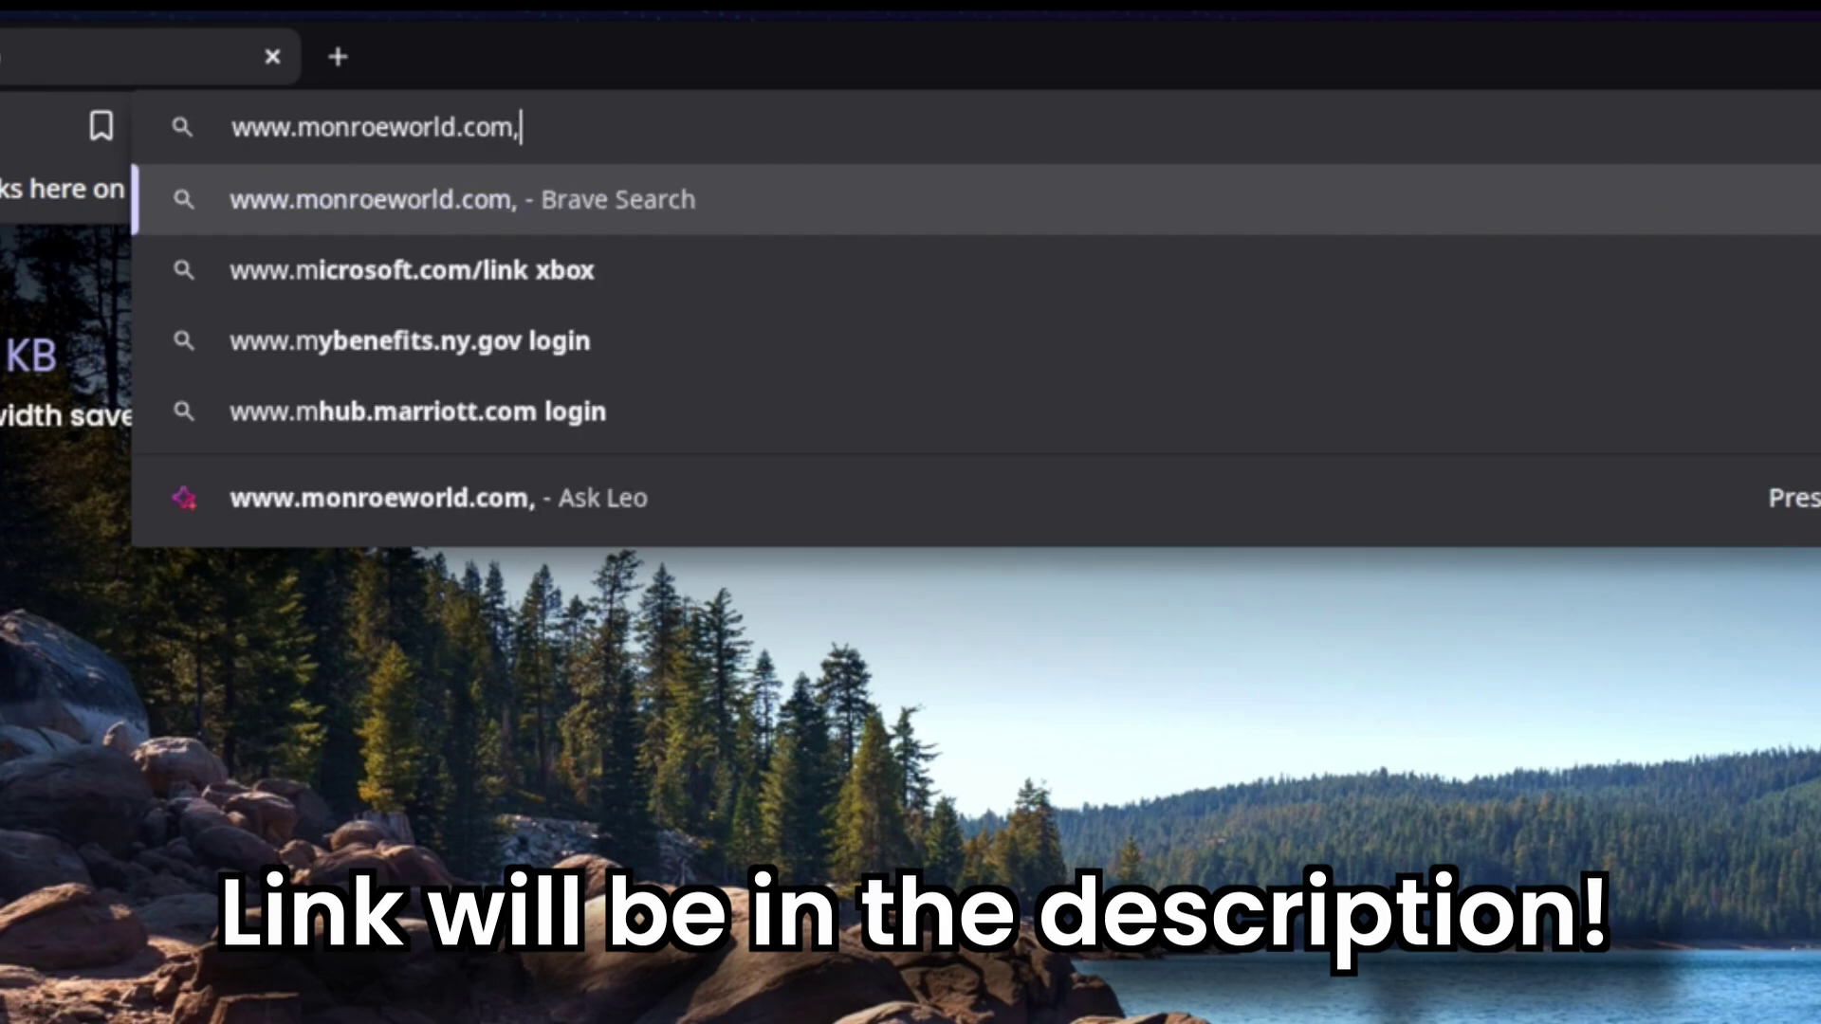
{"action": "type", "text": "steamd"}
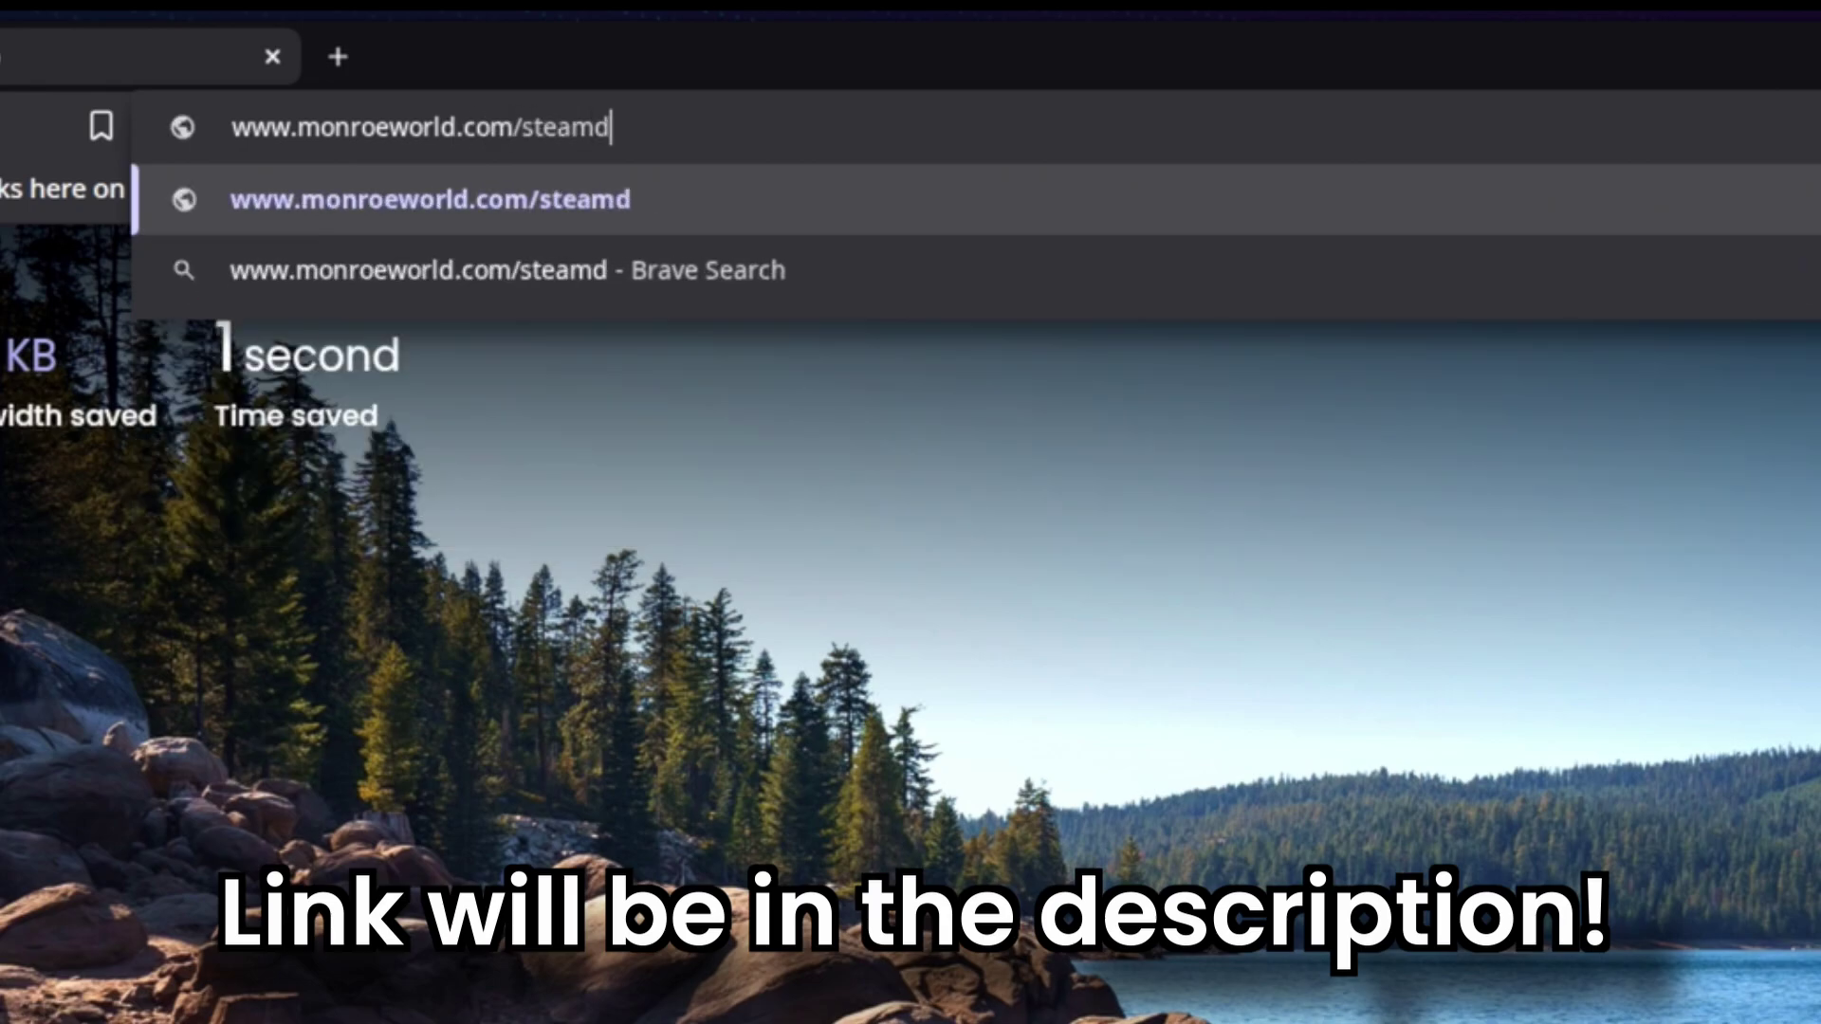
{"action": "type", "text": "eck/sbm"}
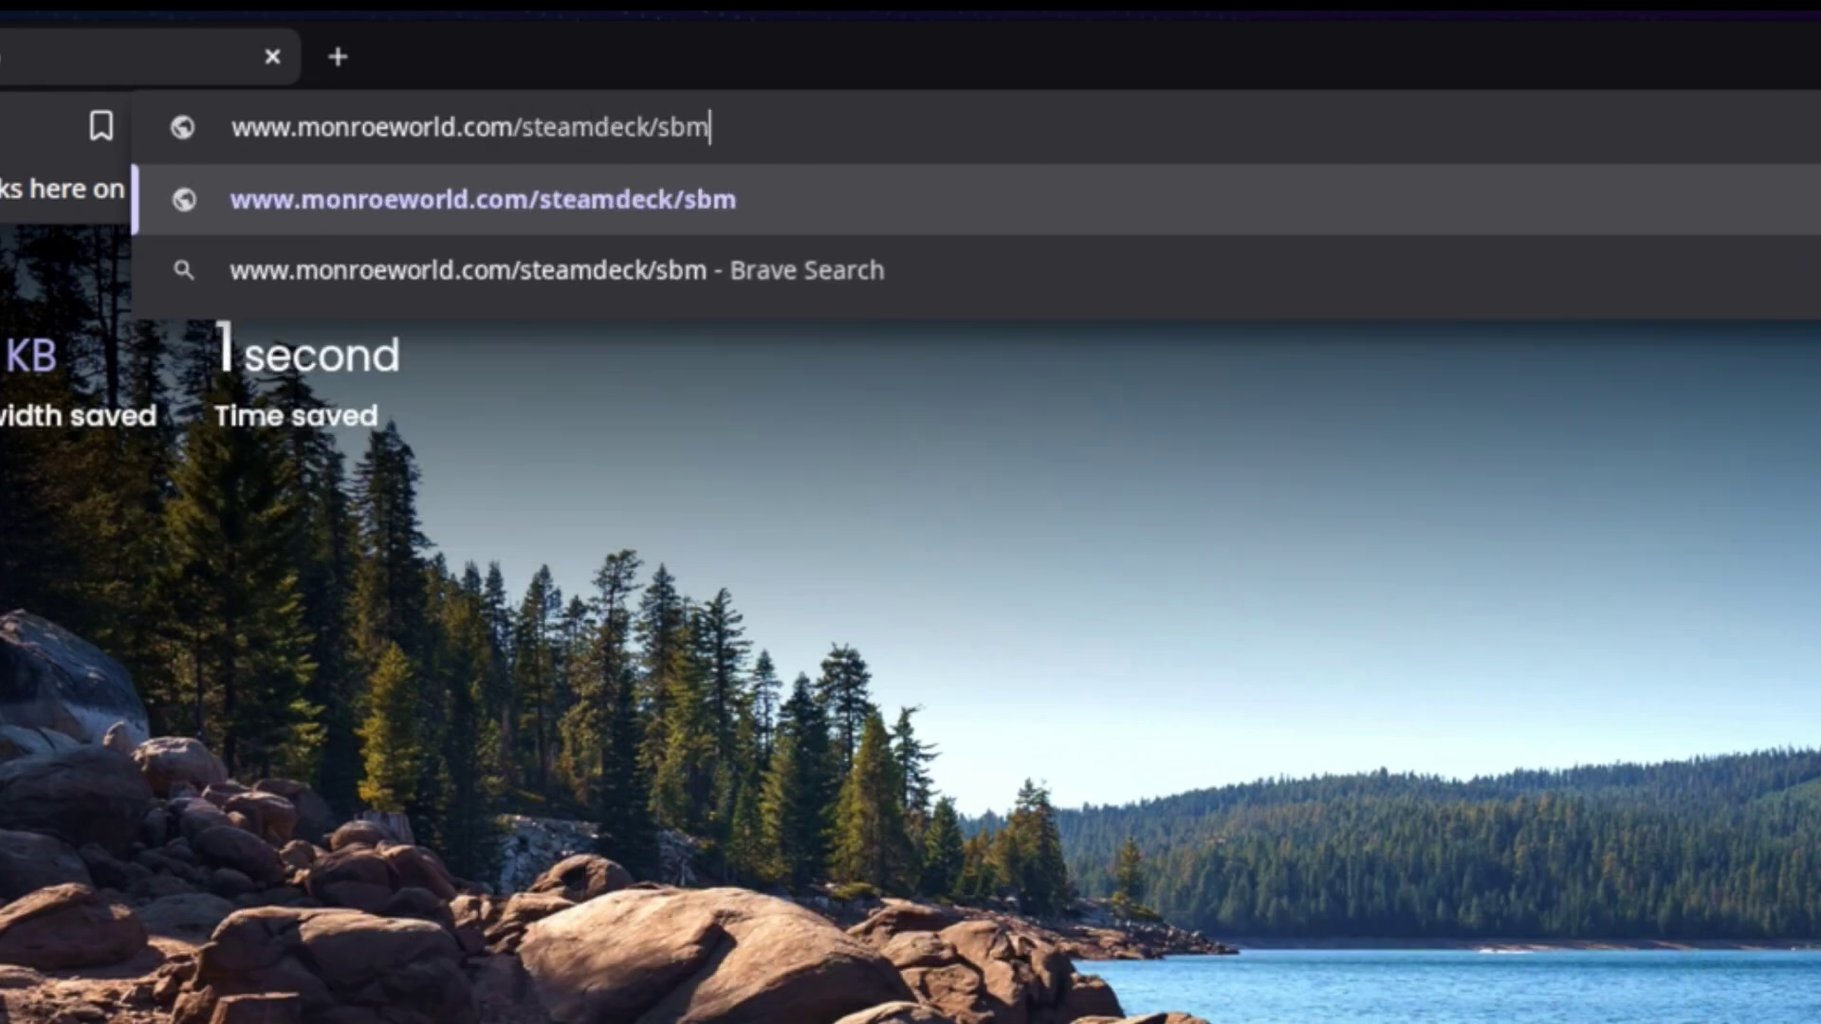
{"action": "key", "text": "BackSpace"}
{"action": "key", "text": "BackSpace"}
{"action": "type", "text": "m,"}
{"action": "key", "text": "BackSpace"}
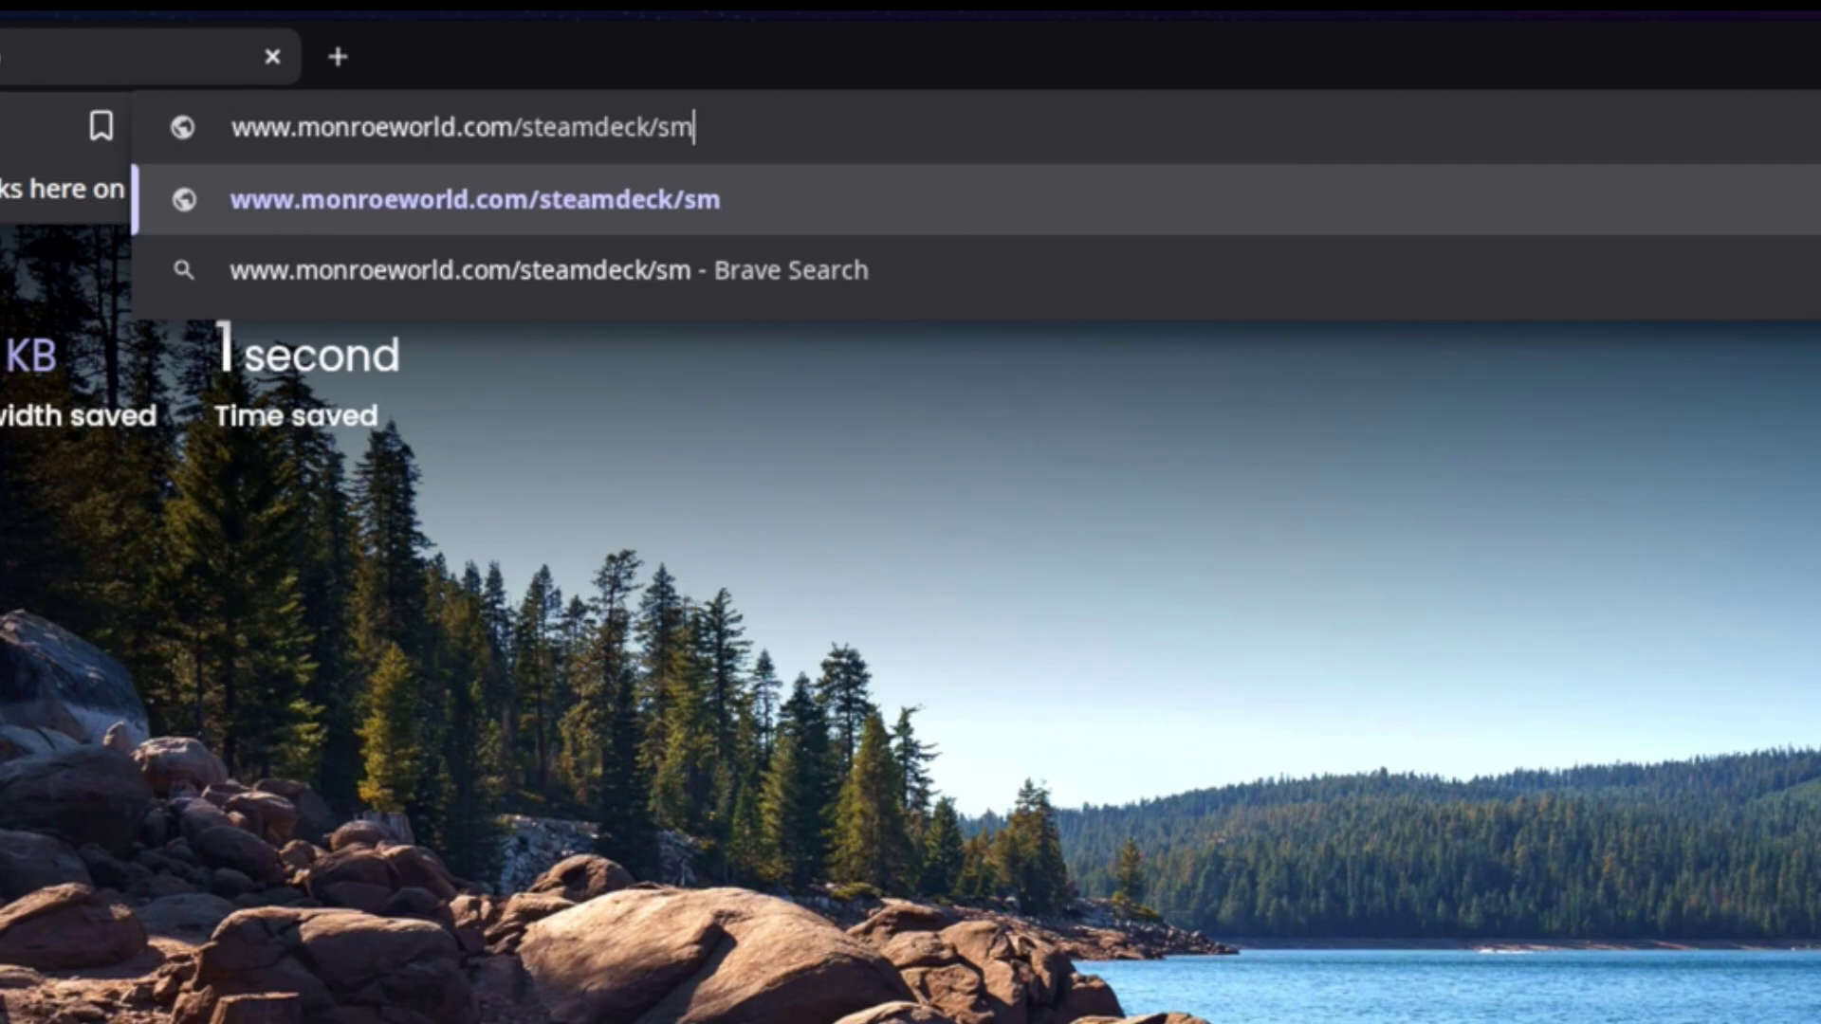
{"action": "type", "text": "bhelperpack.zi"}
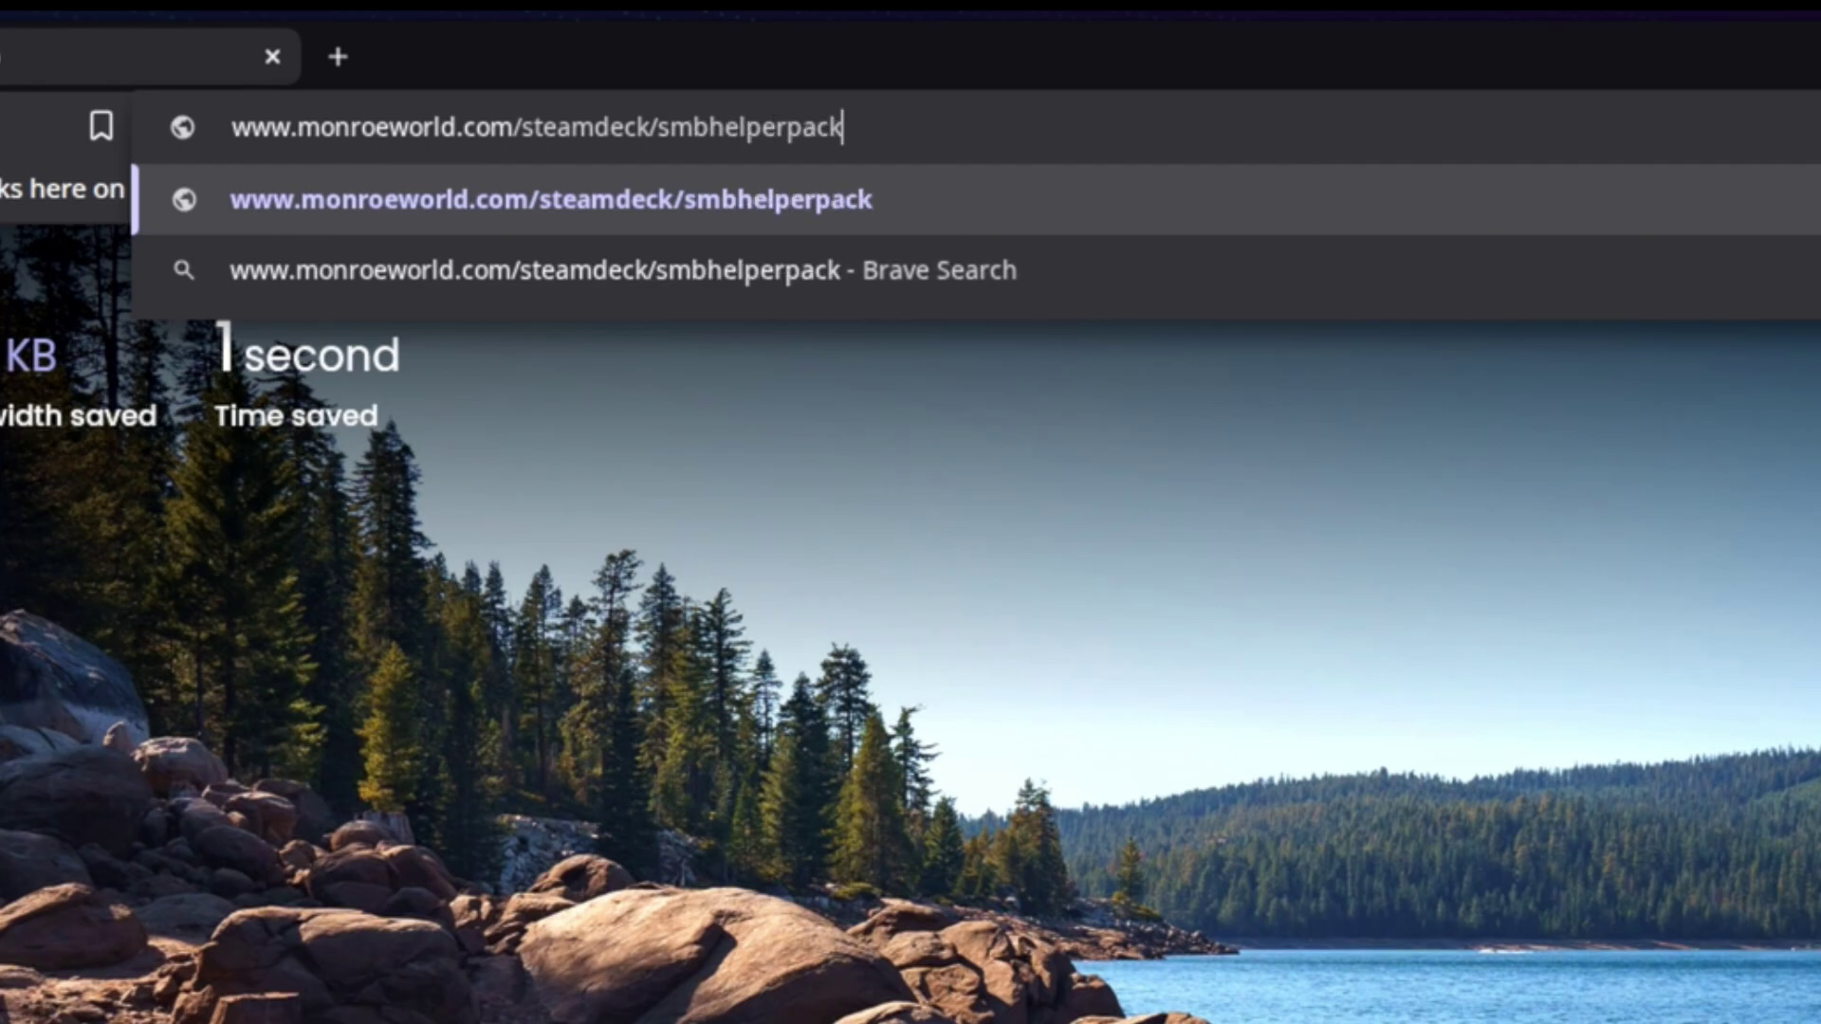
{"action": "type", "text": "p"}
{"action": "key", "text": "Return"}
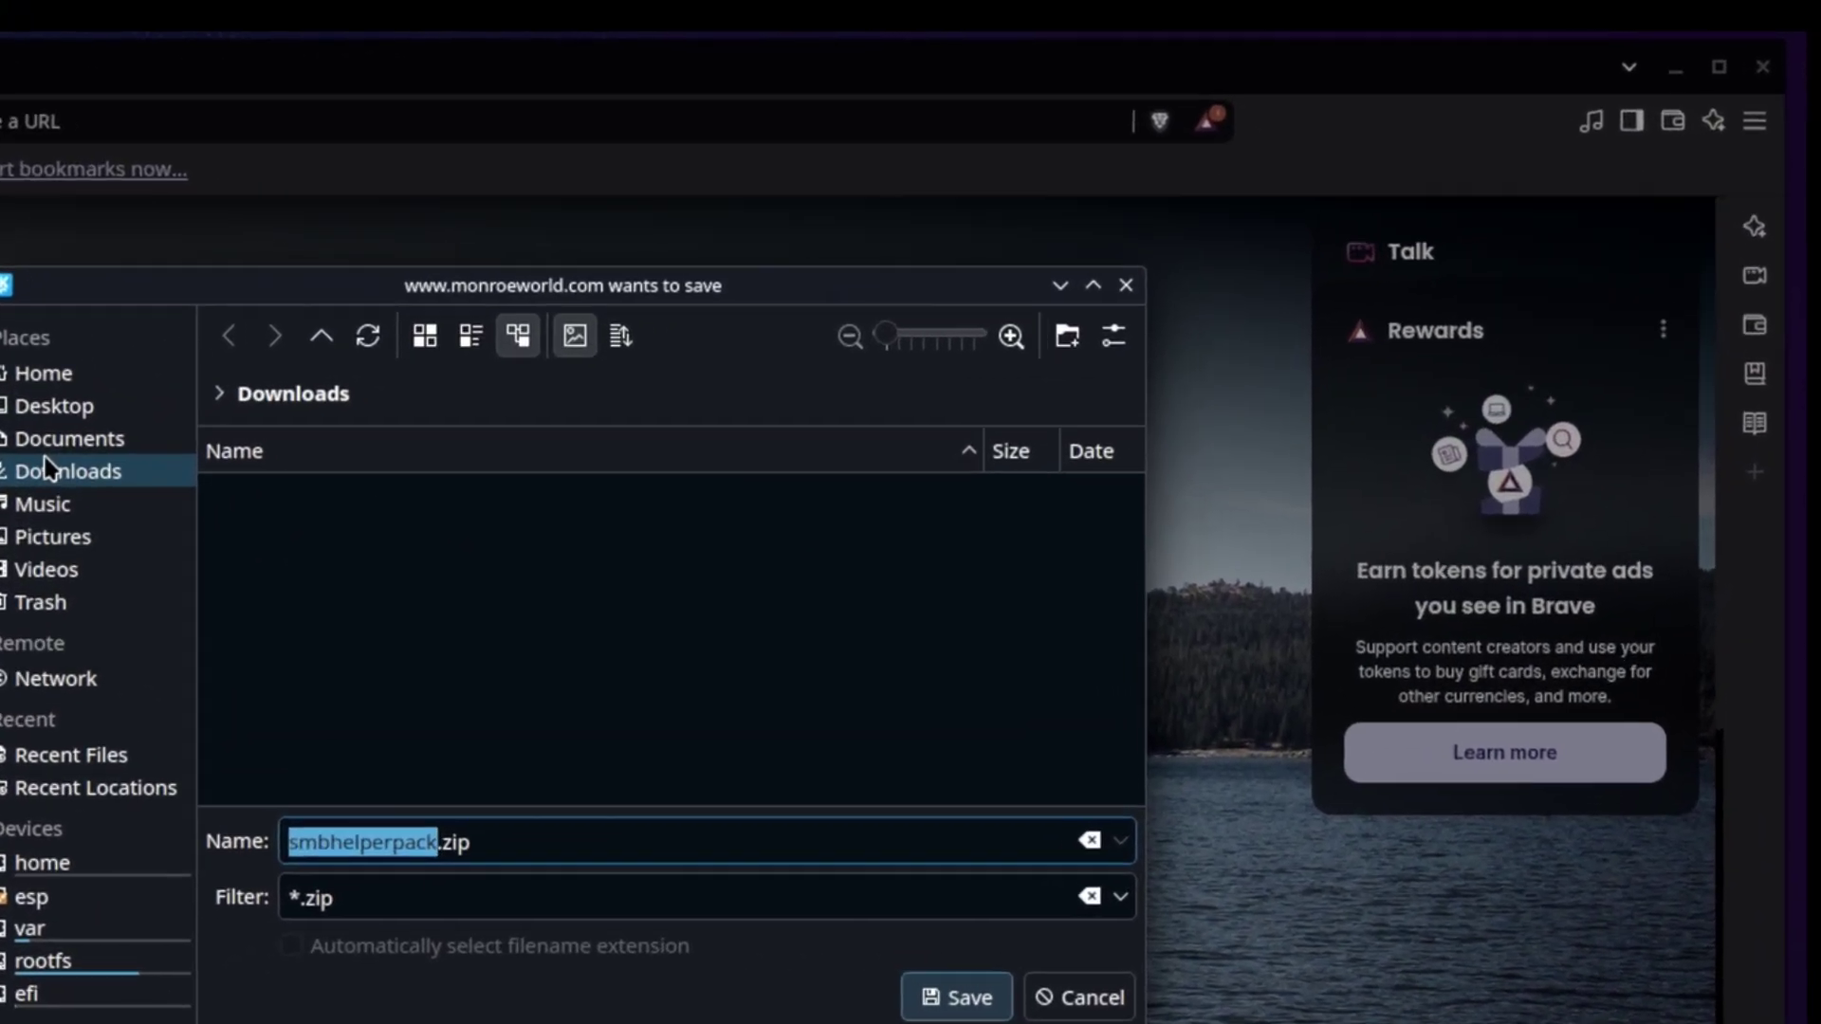
Save smbhelperpack.zip to the Downloads folder, keeping the blocked download, and minimise the browser
{"action": "left_click", "coordinate": [889, 563]}
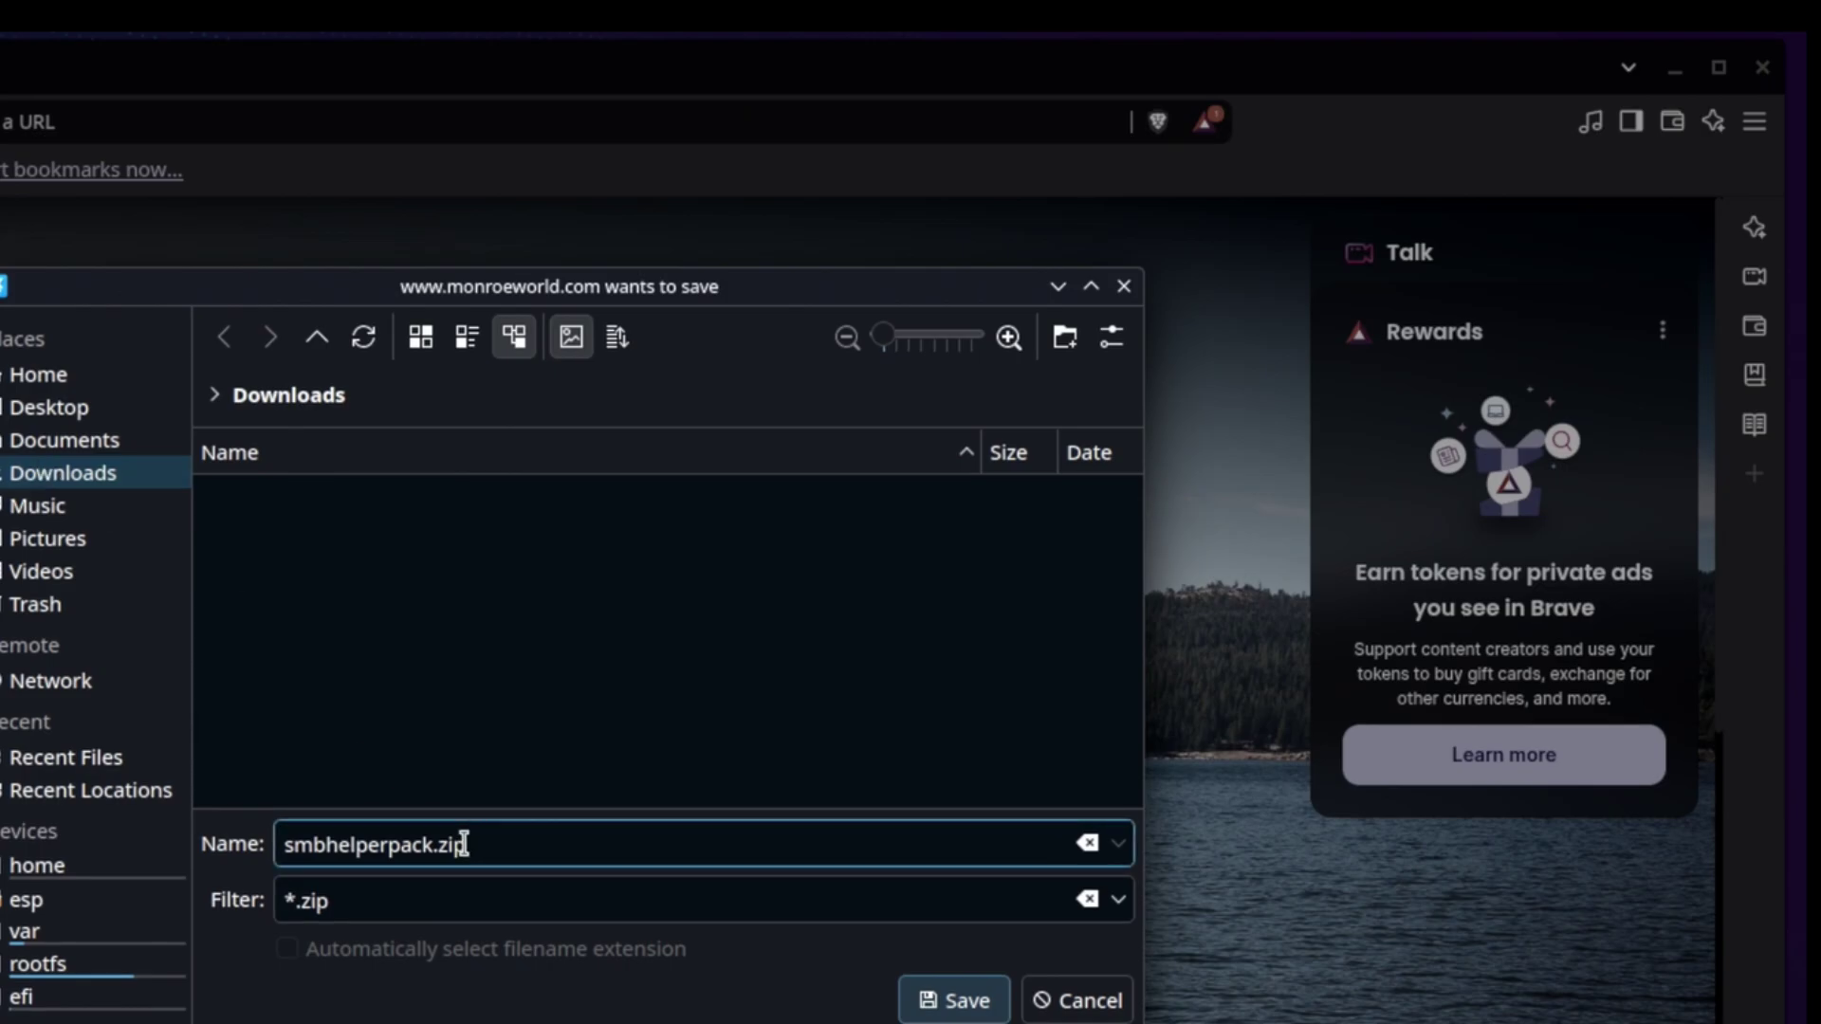
{"action": "left_click", "coordinate": [967, 1003]}
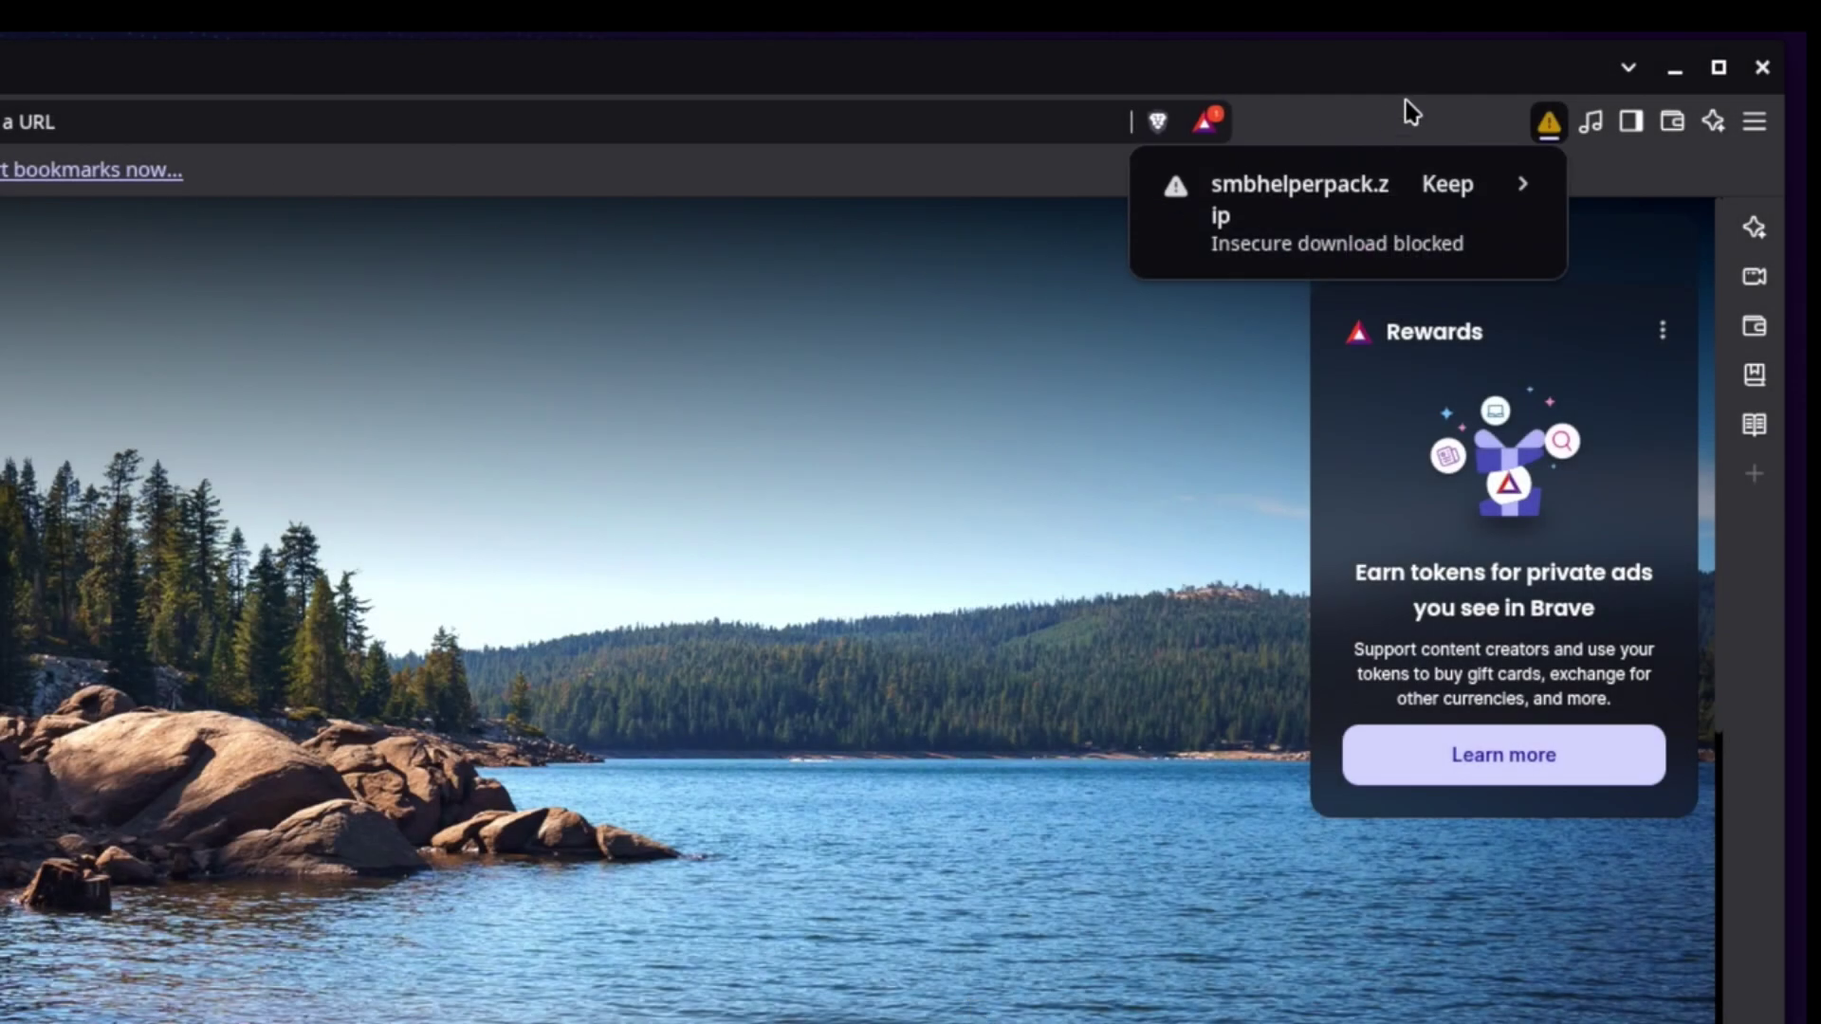
{"action": "left_click", "coordinate": [1445, 184]}
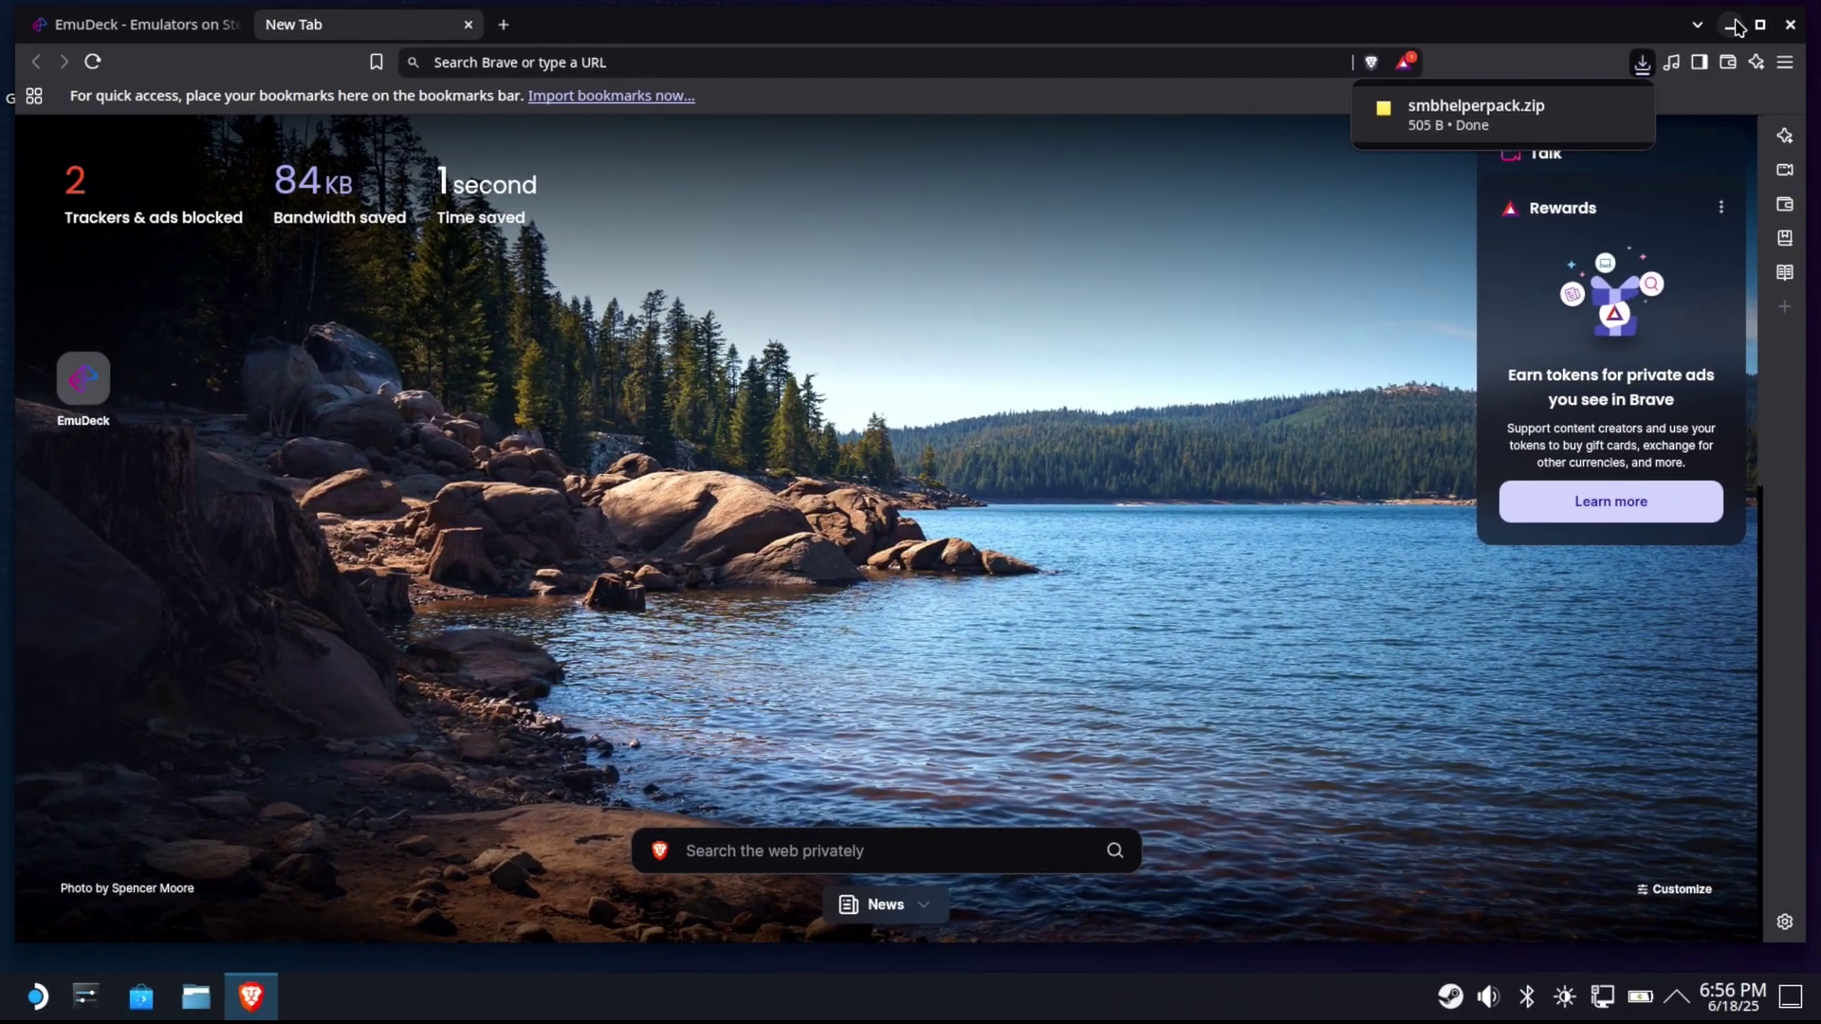
{"action": "left_click", "coordinate": [1695, 52]}
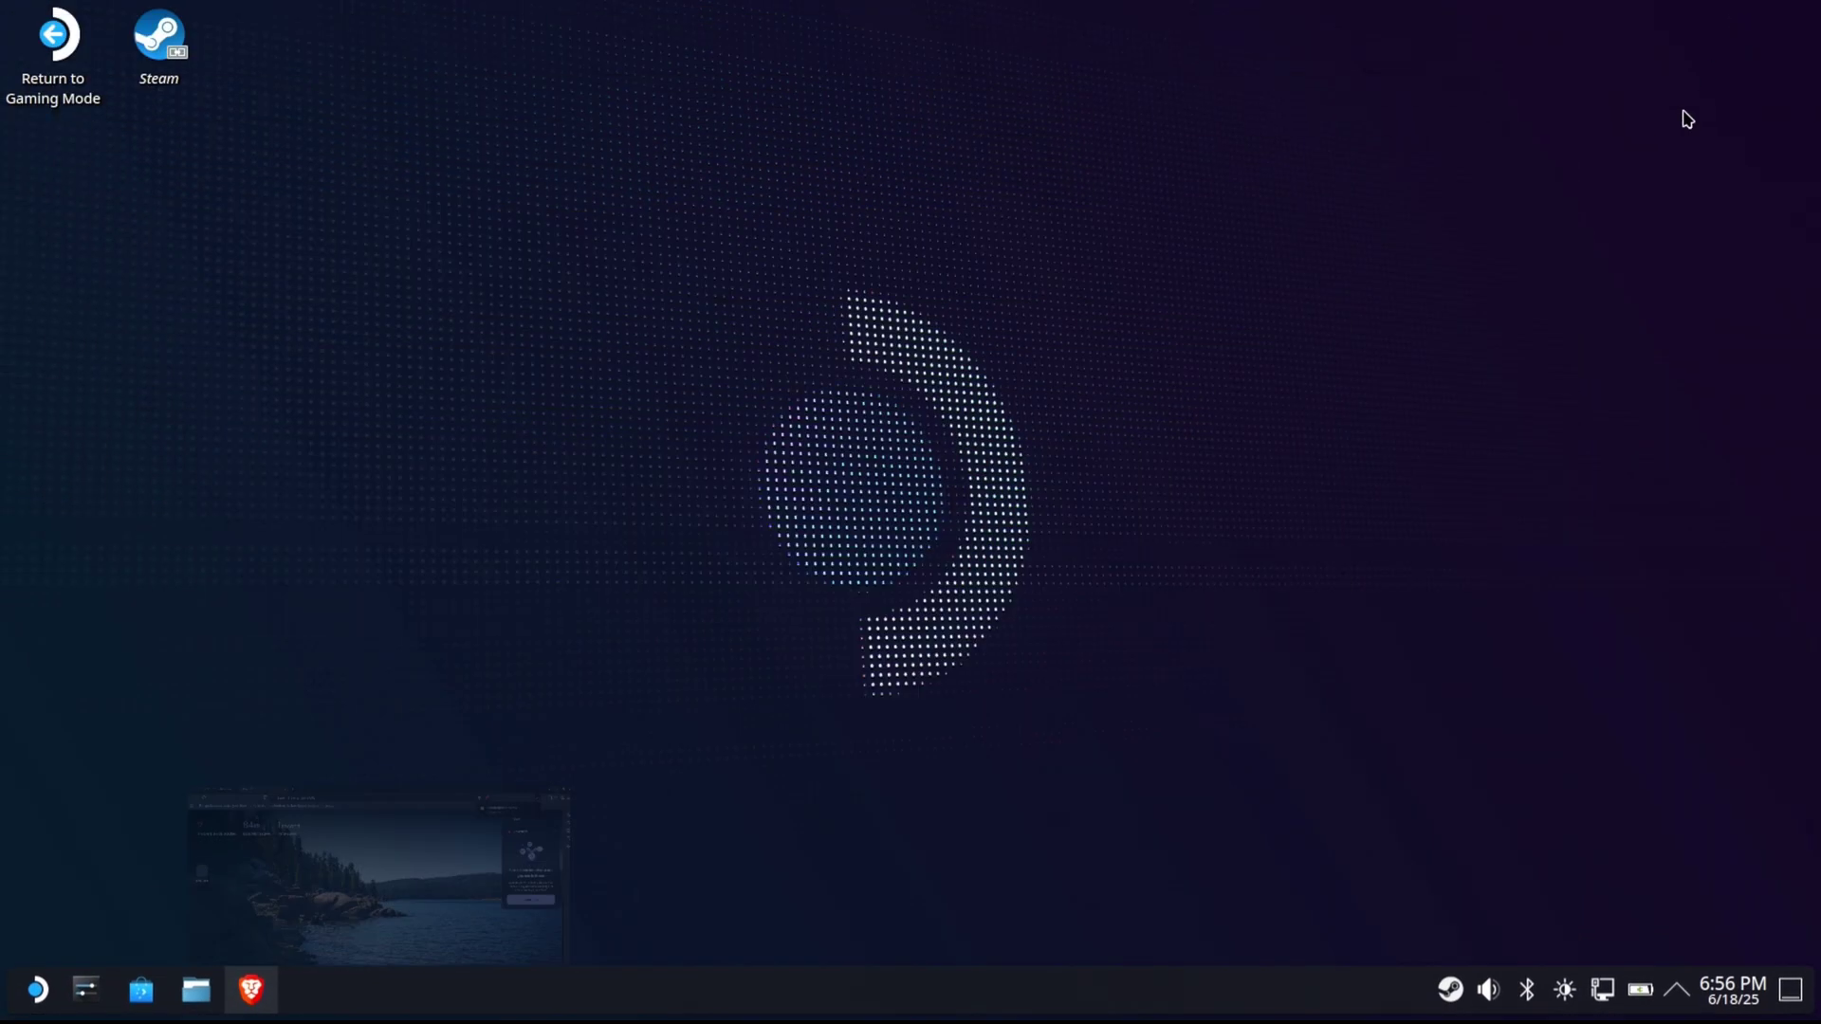
In a maximised Dolphin file manager window, show hidden files and switch the listing to the detailed view
{"action": "left_click", "coordinate": [195, 989]}
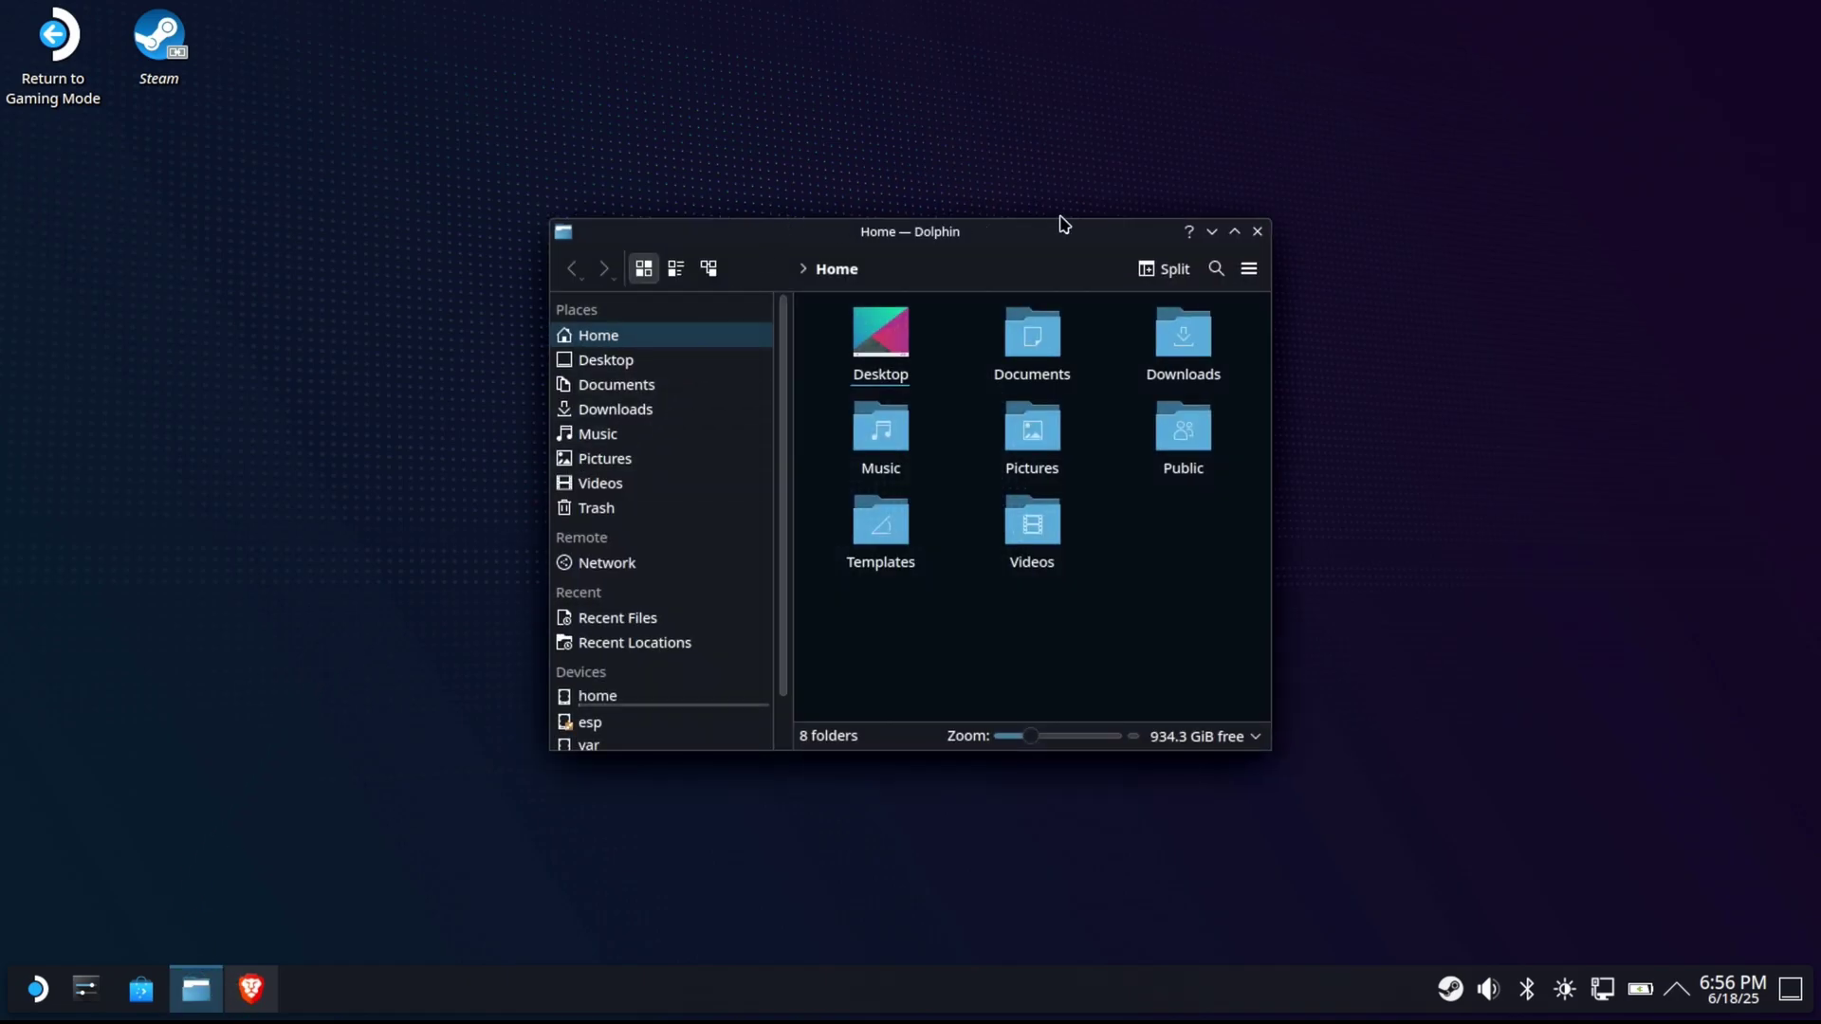
{"action": "left_click", "coordinate": [1233, 231]}
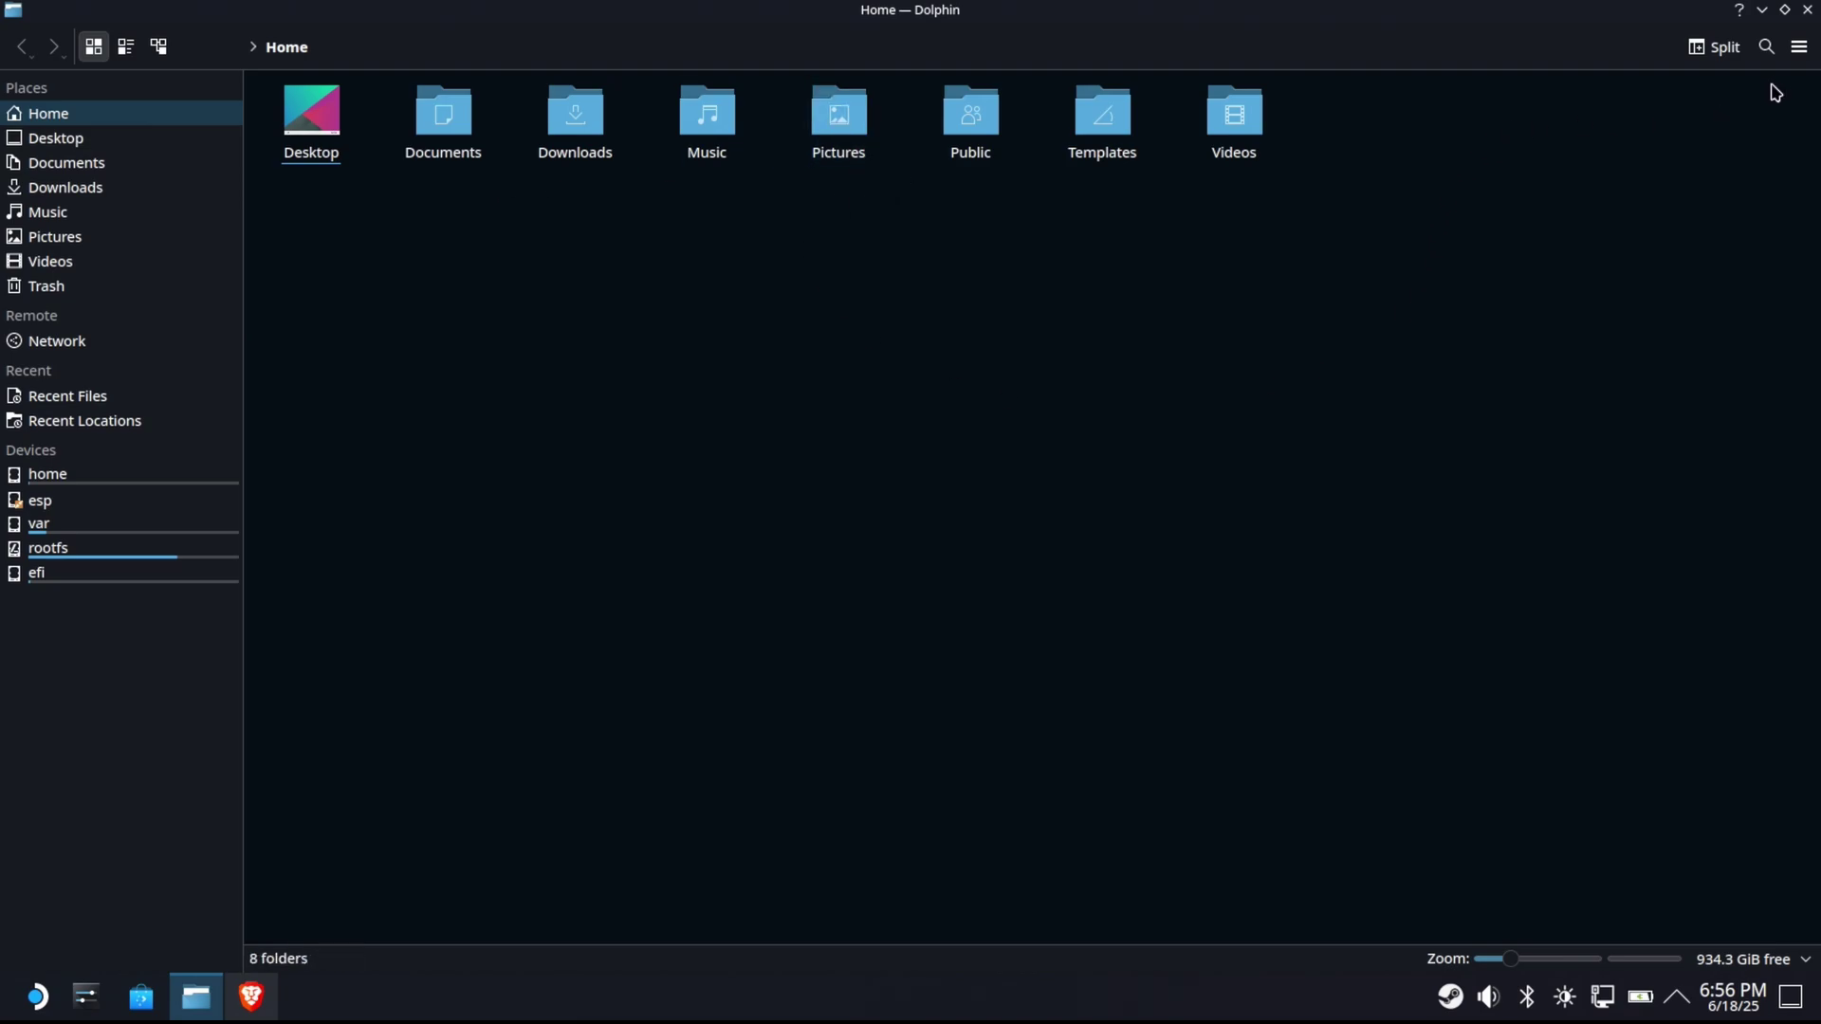
{"action": "left_click", "coordinate": [1798, 47]}
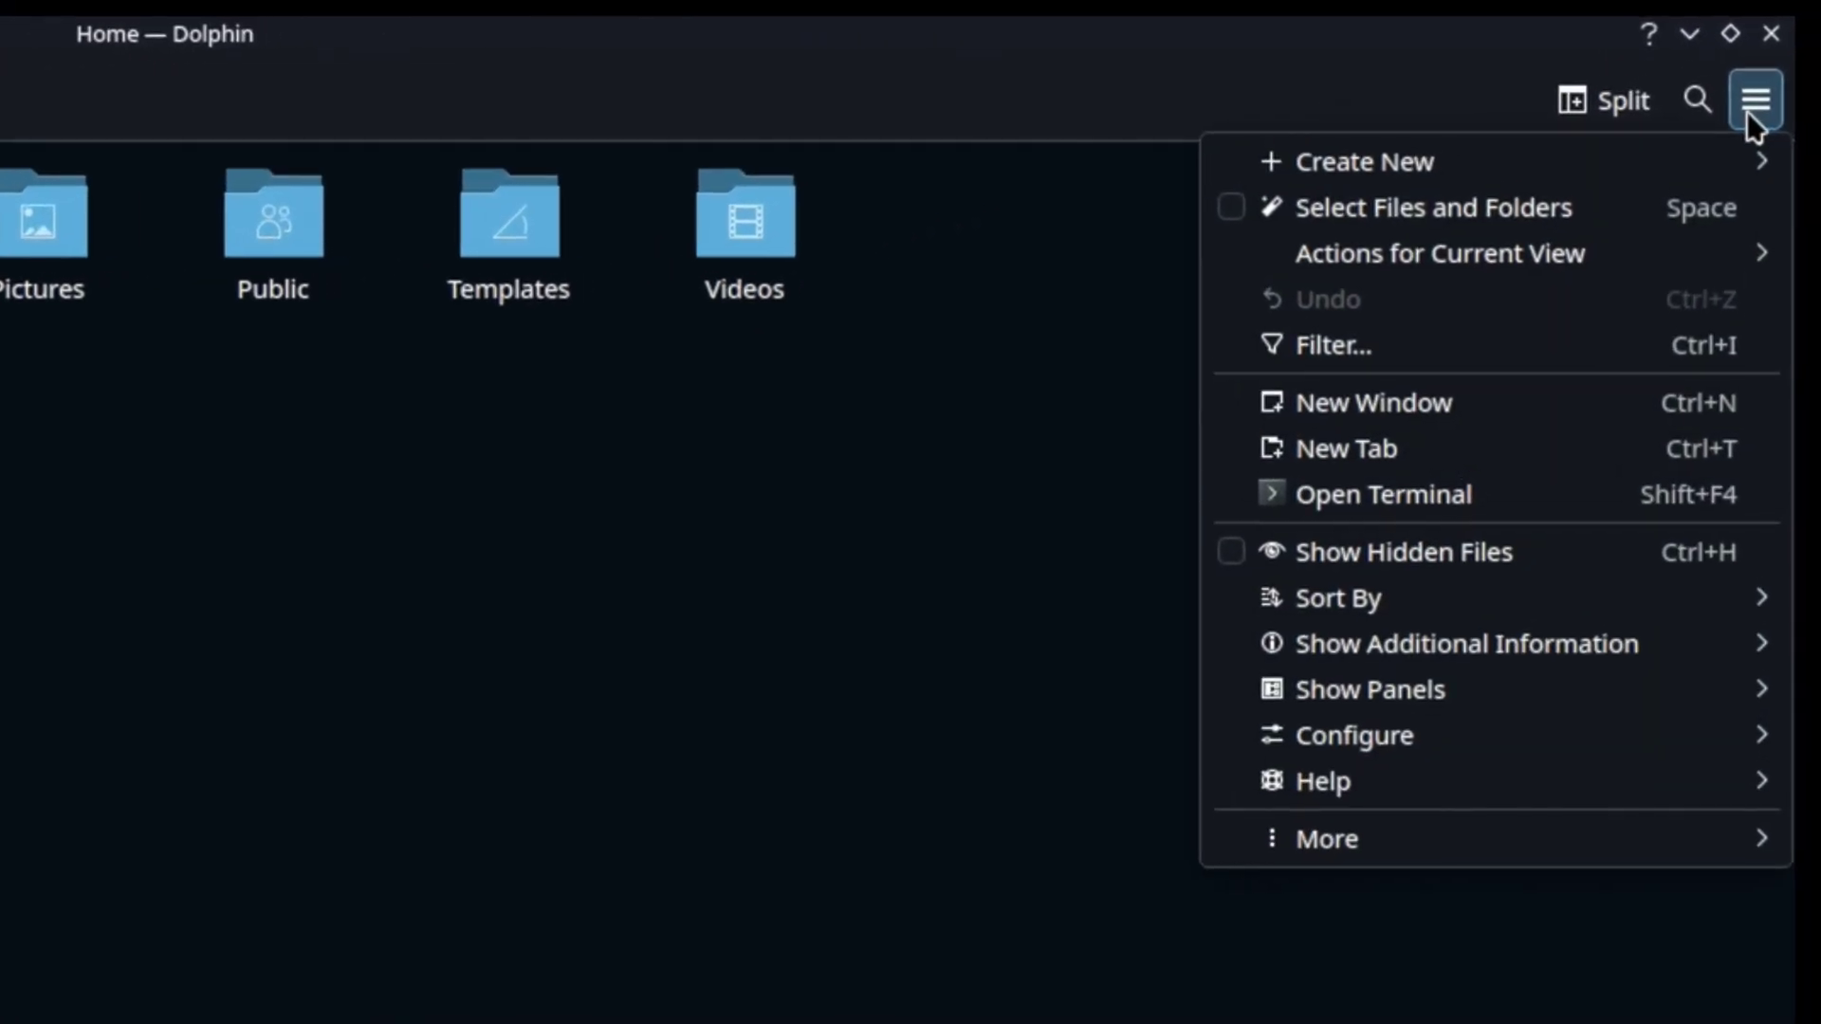
{"action": "left_click", "coordinate": [1232, 558]}
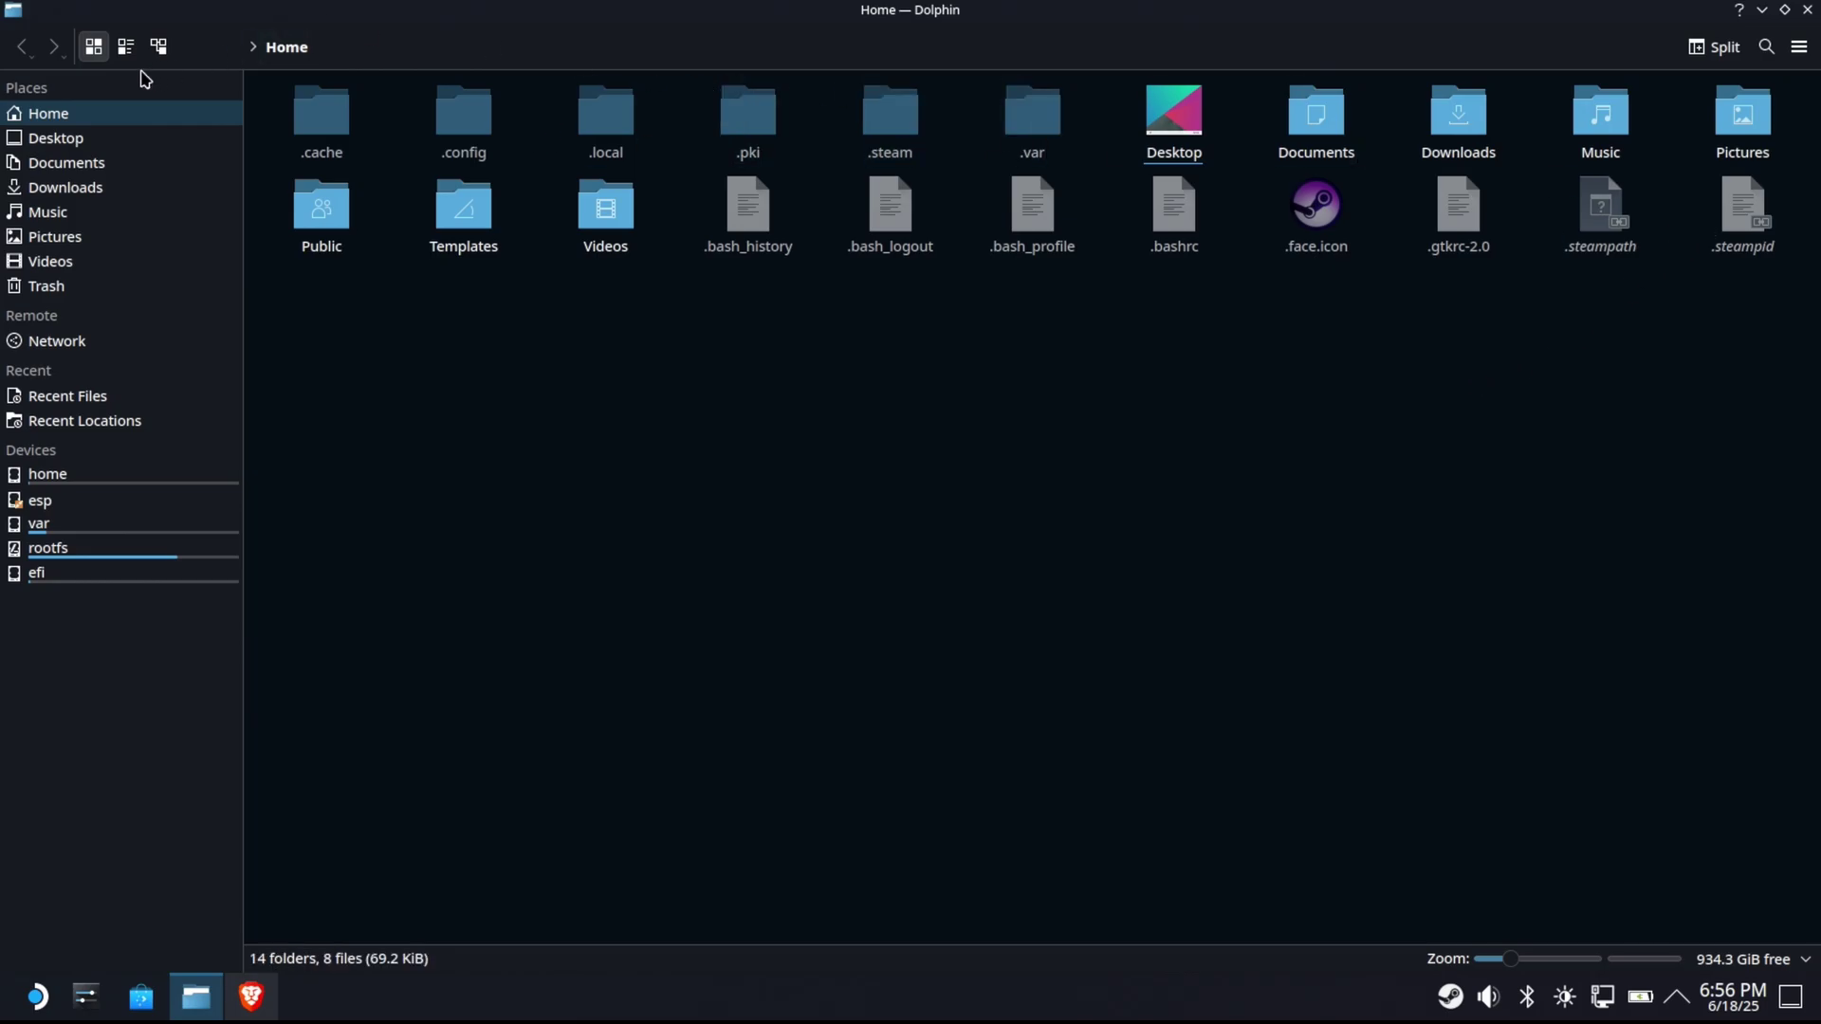
{"action": "left_click", "coordinate": [158, 47]}
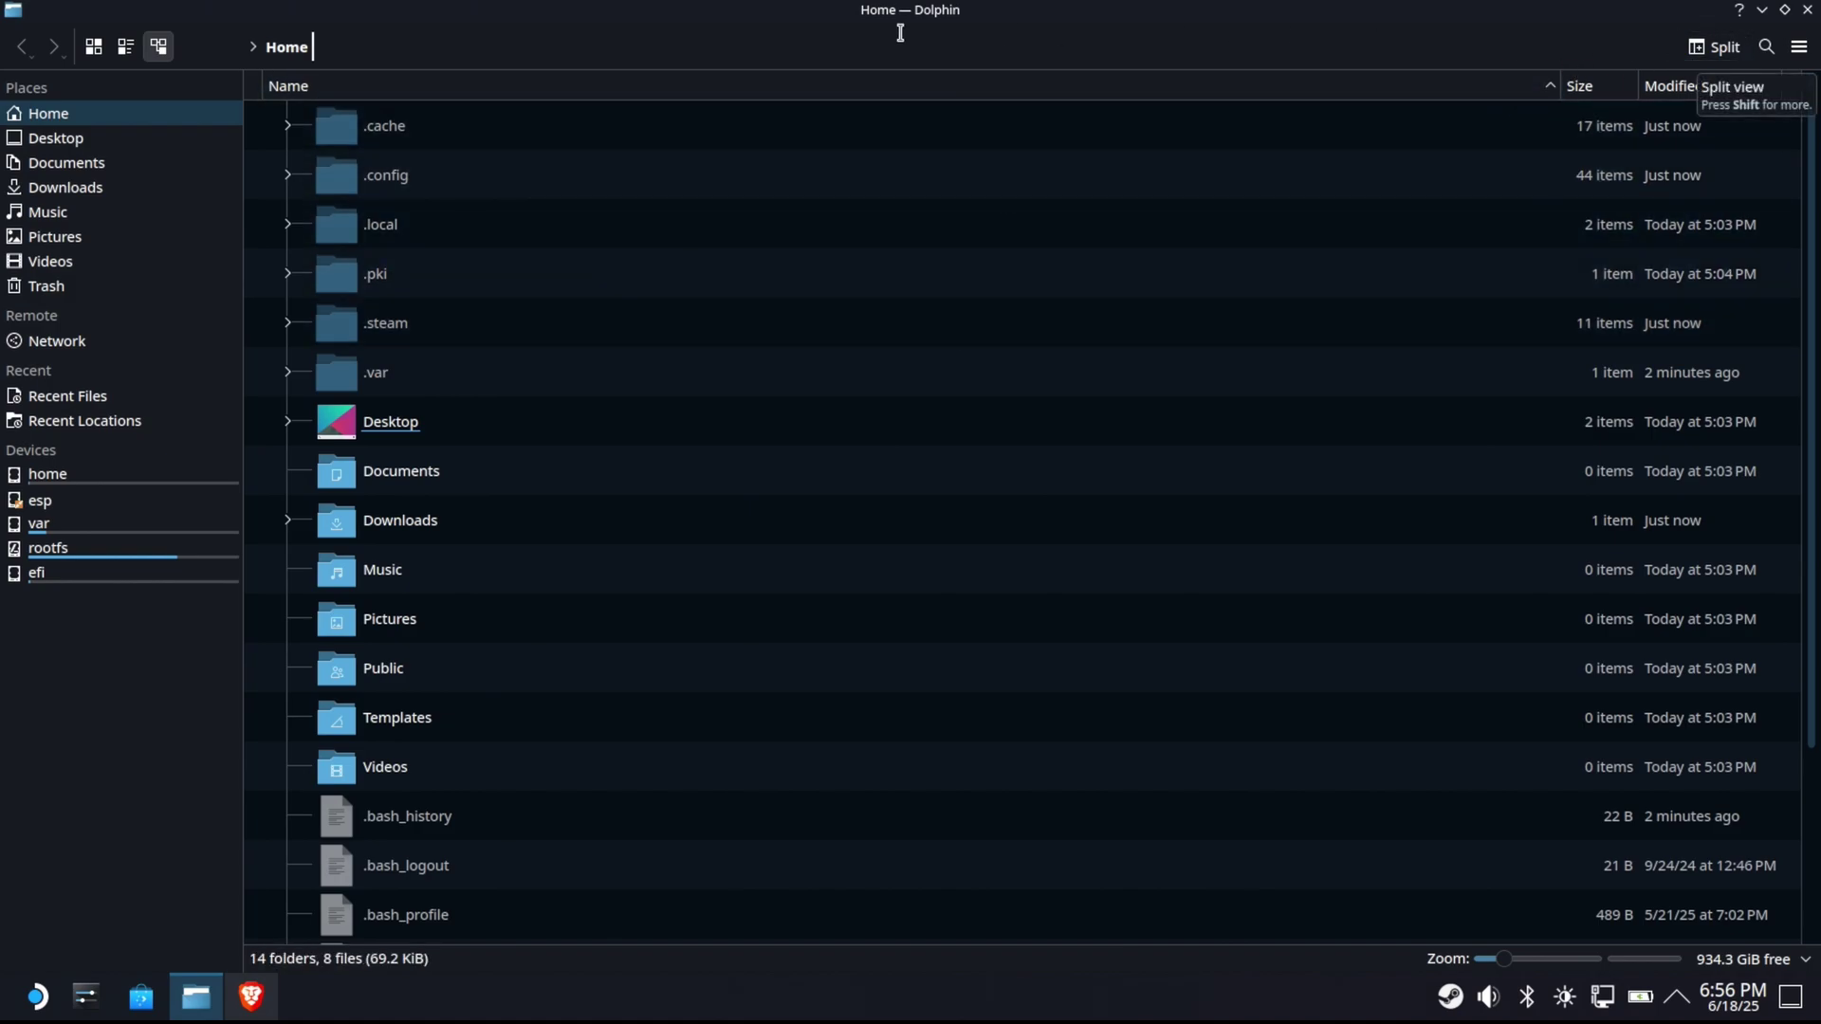
Extract smbhelperpack.zip inside the Downloads folder and move the original archive to the trash
{"action": "left_click", "coordinate": [380, 519]}
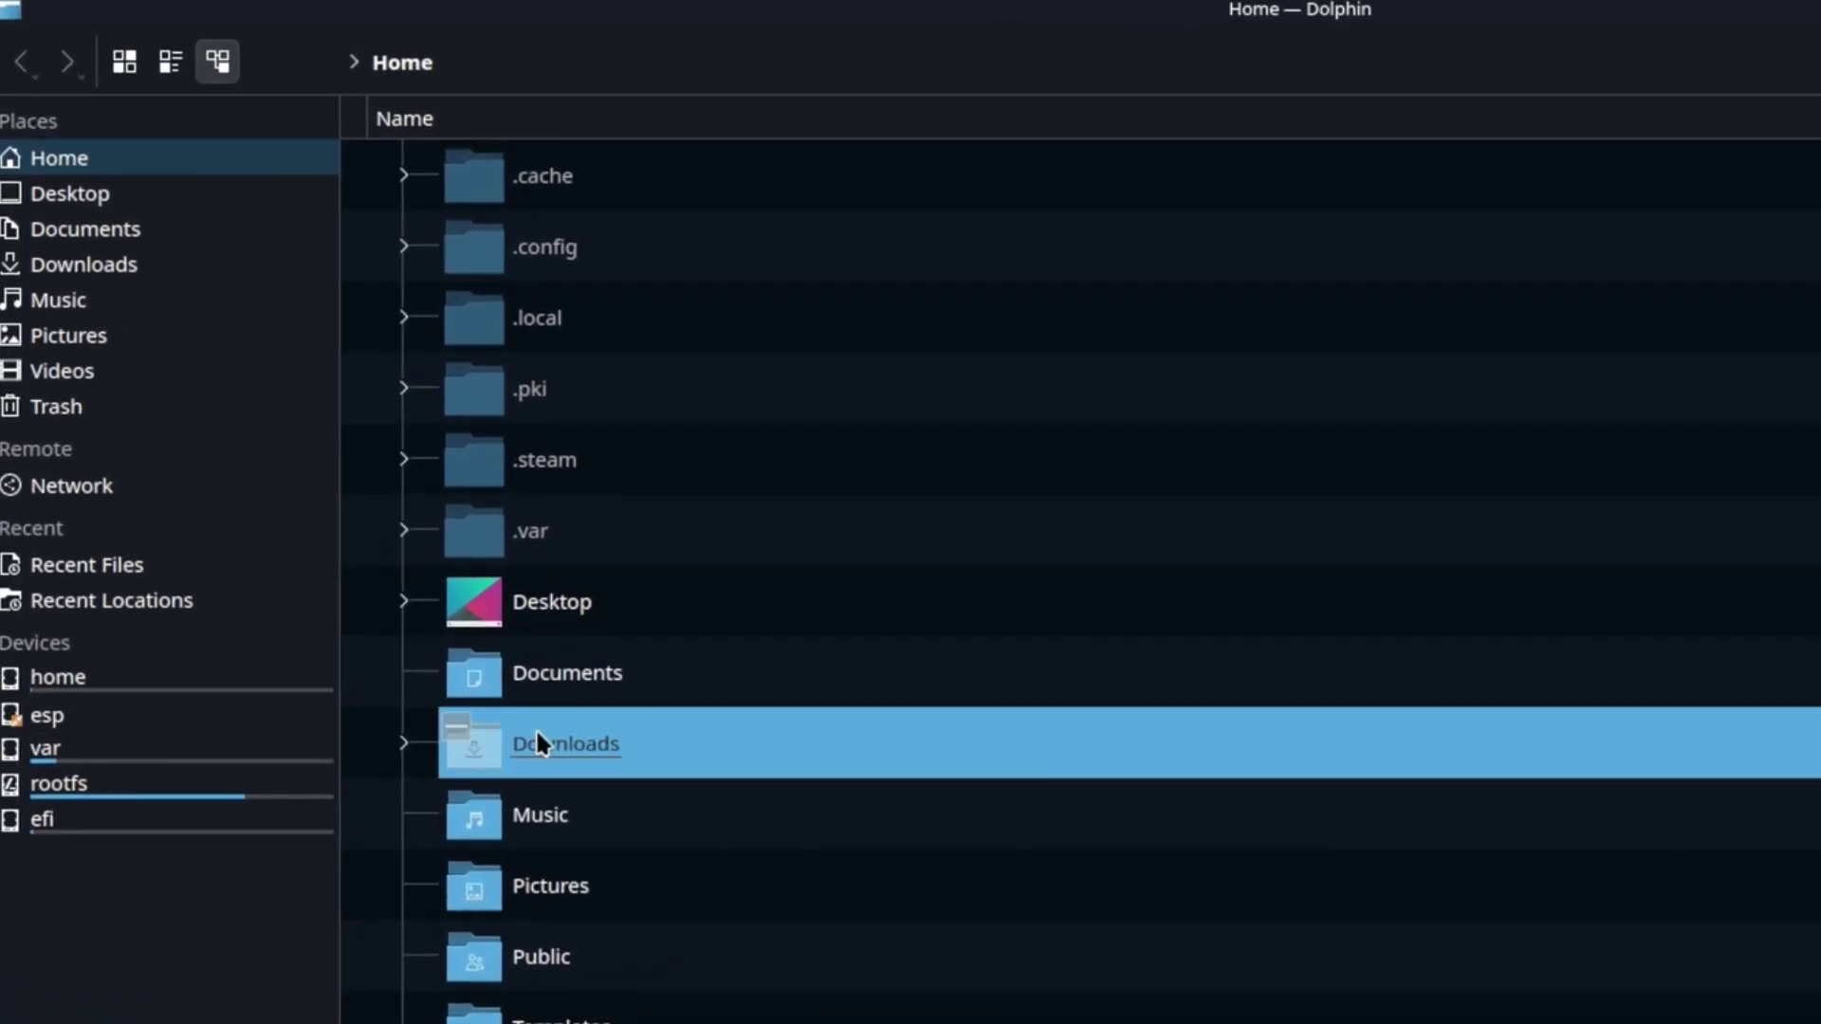
{"action": "double_click", "coordinate": [536, 743]}
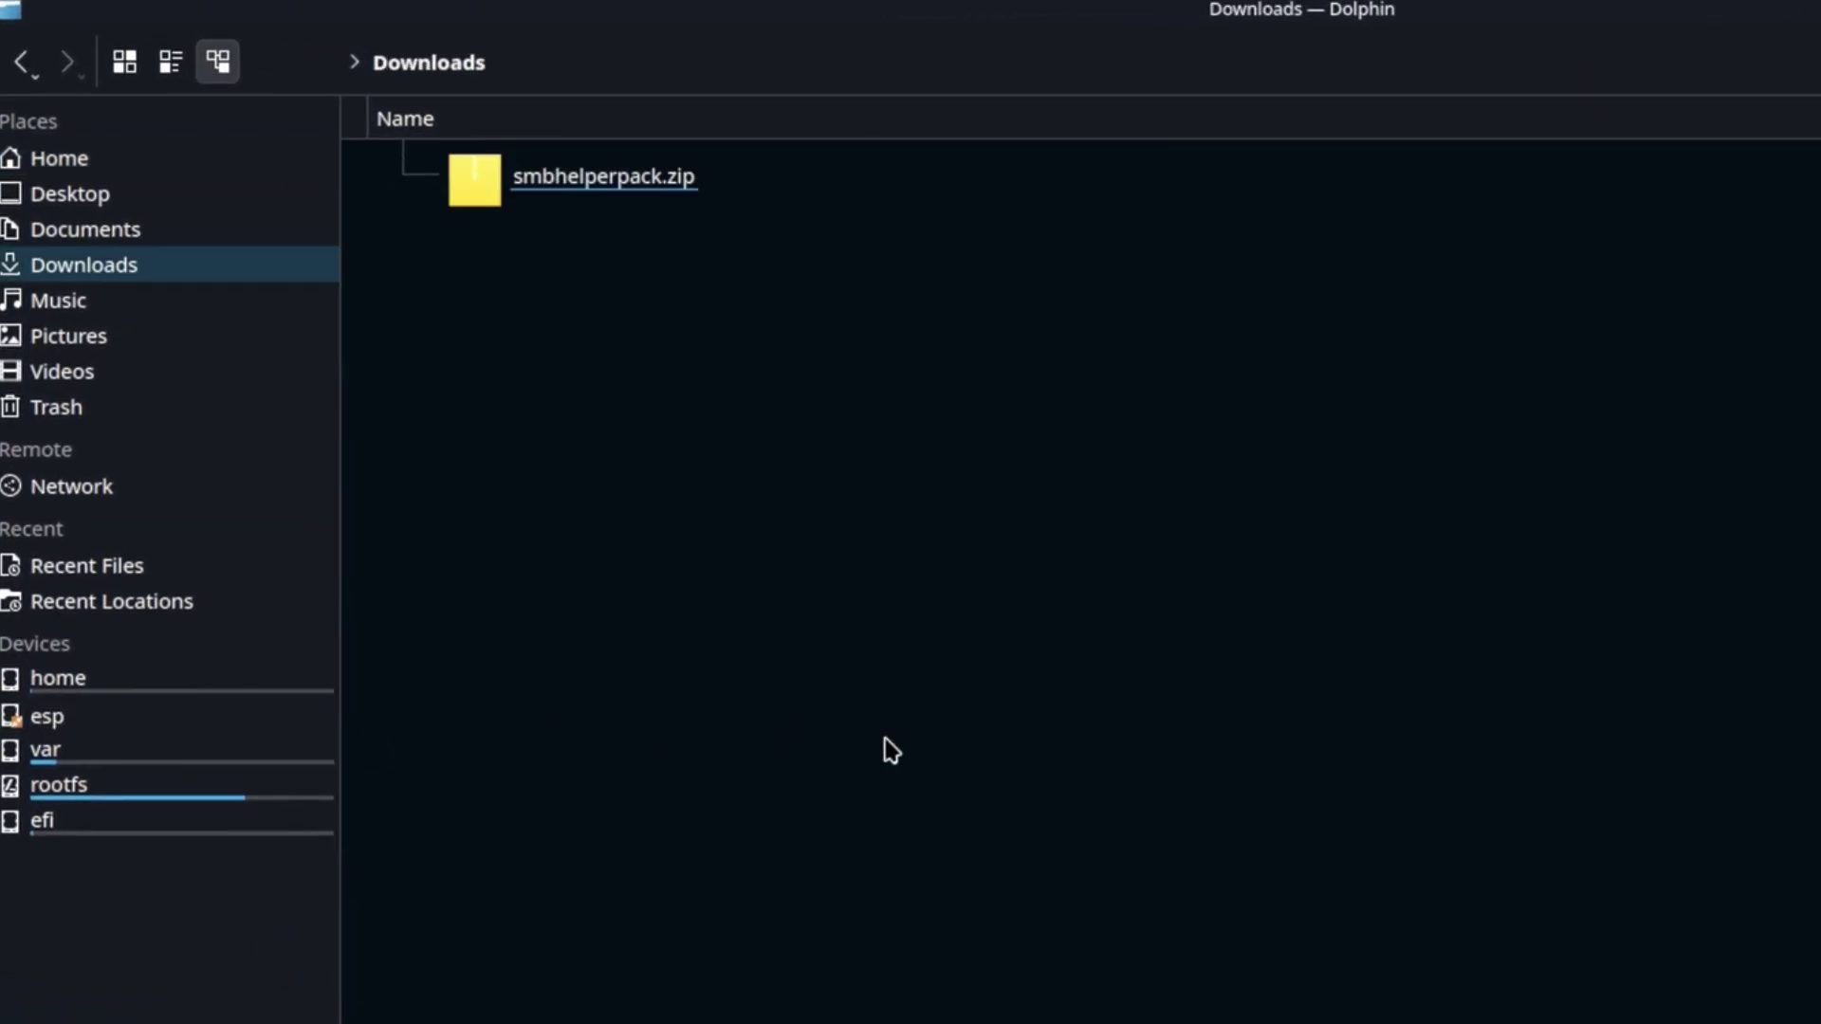
{"action": "right_click", "coordinate": [605, 182]}
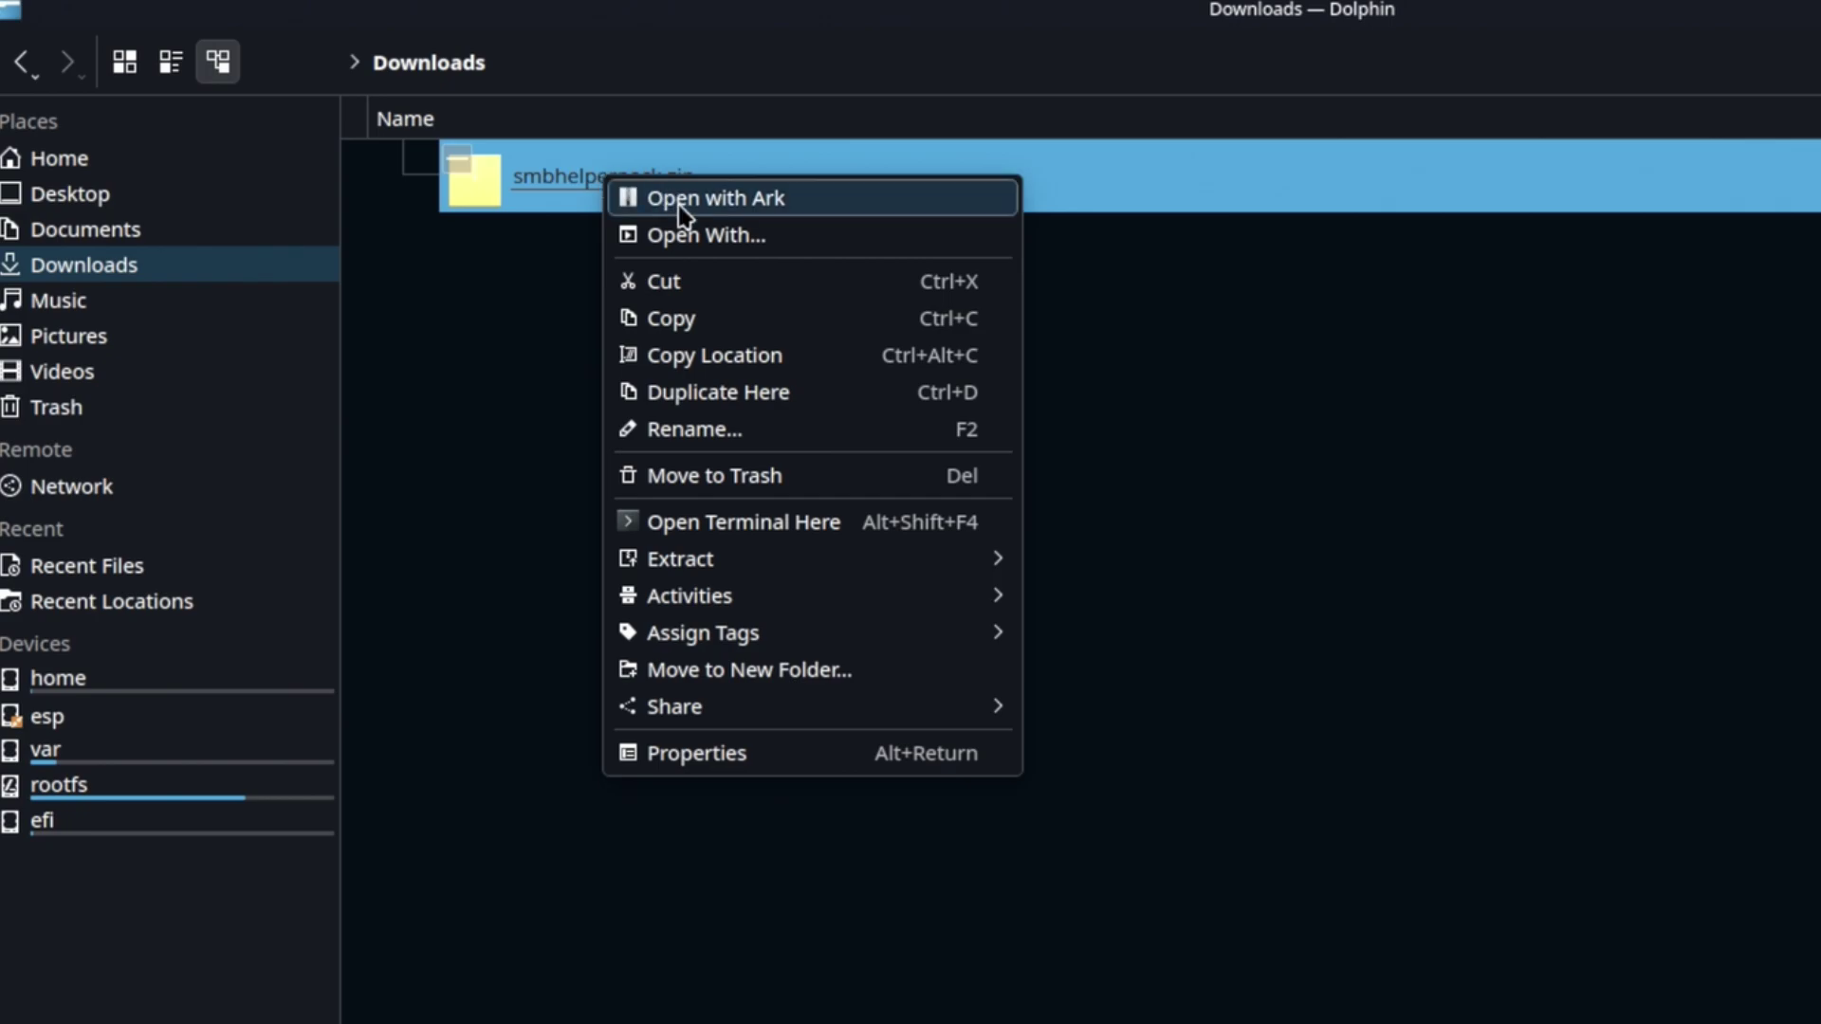
{"action": "mouse_move", "coordinate": [711, 561]}
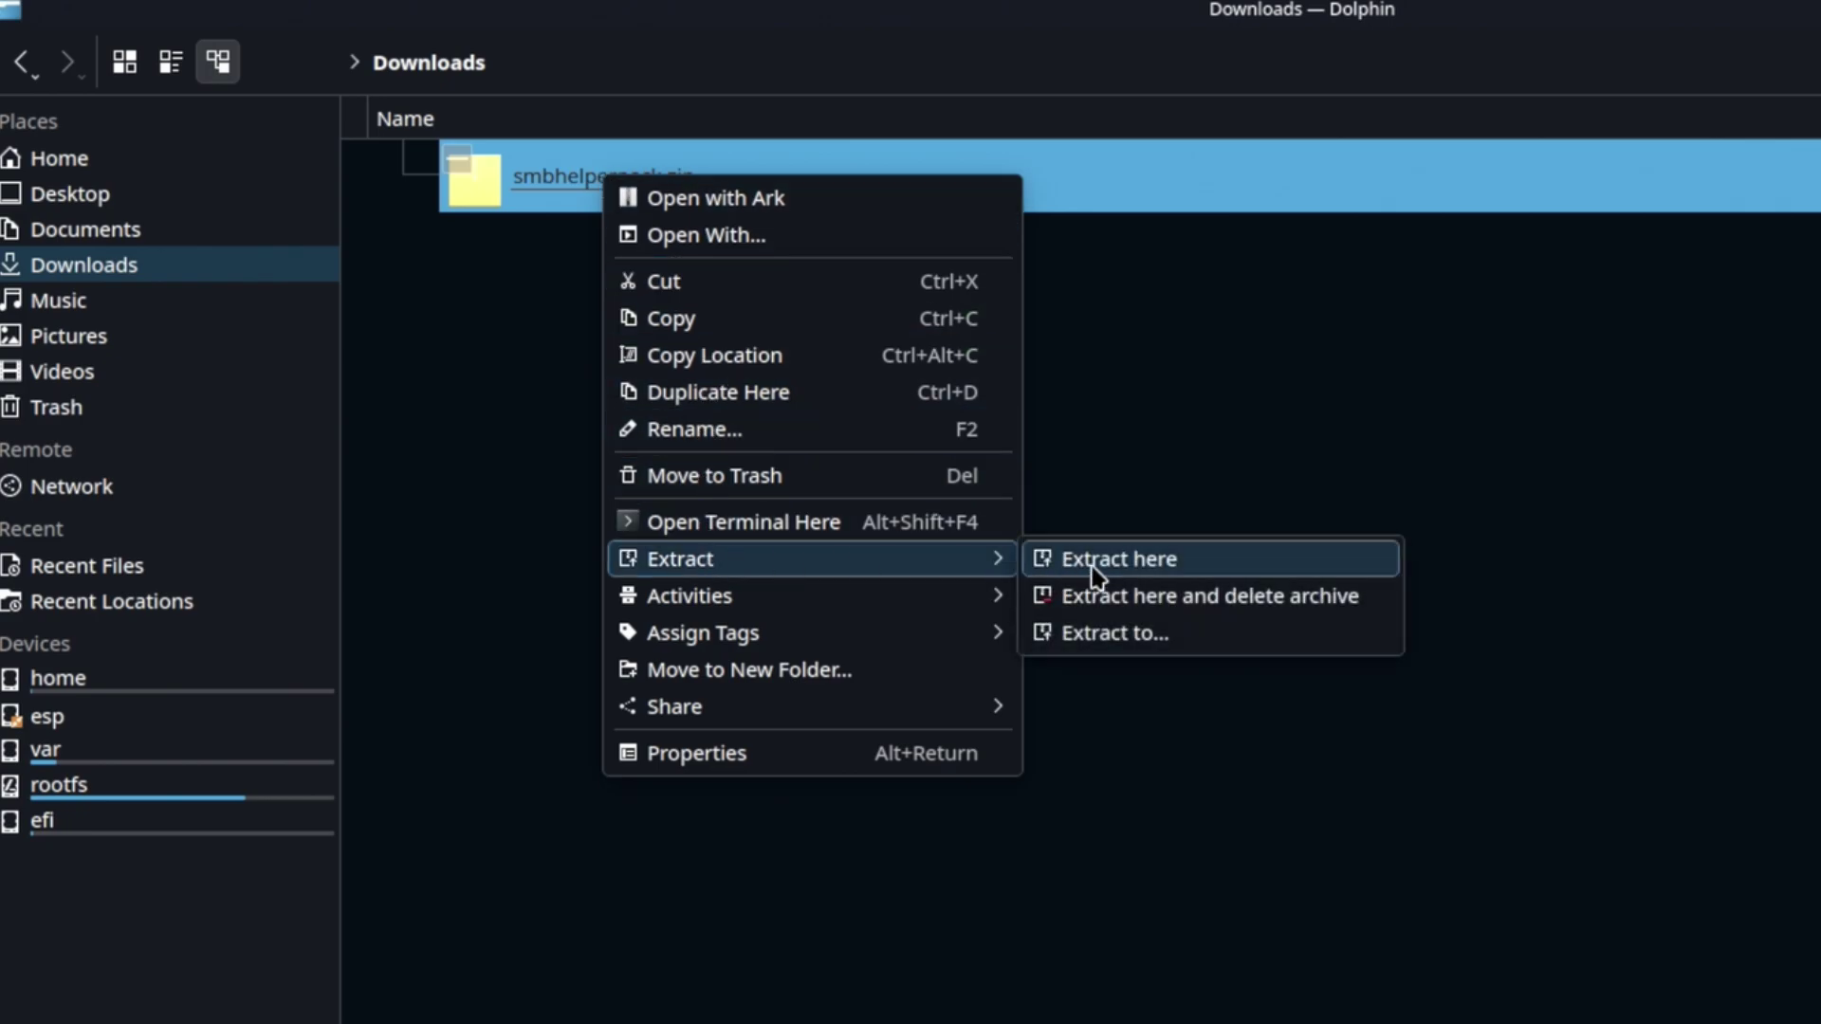
{"action": "left_click", "coordinate": [1054, 567]}
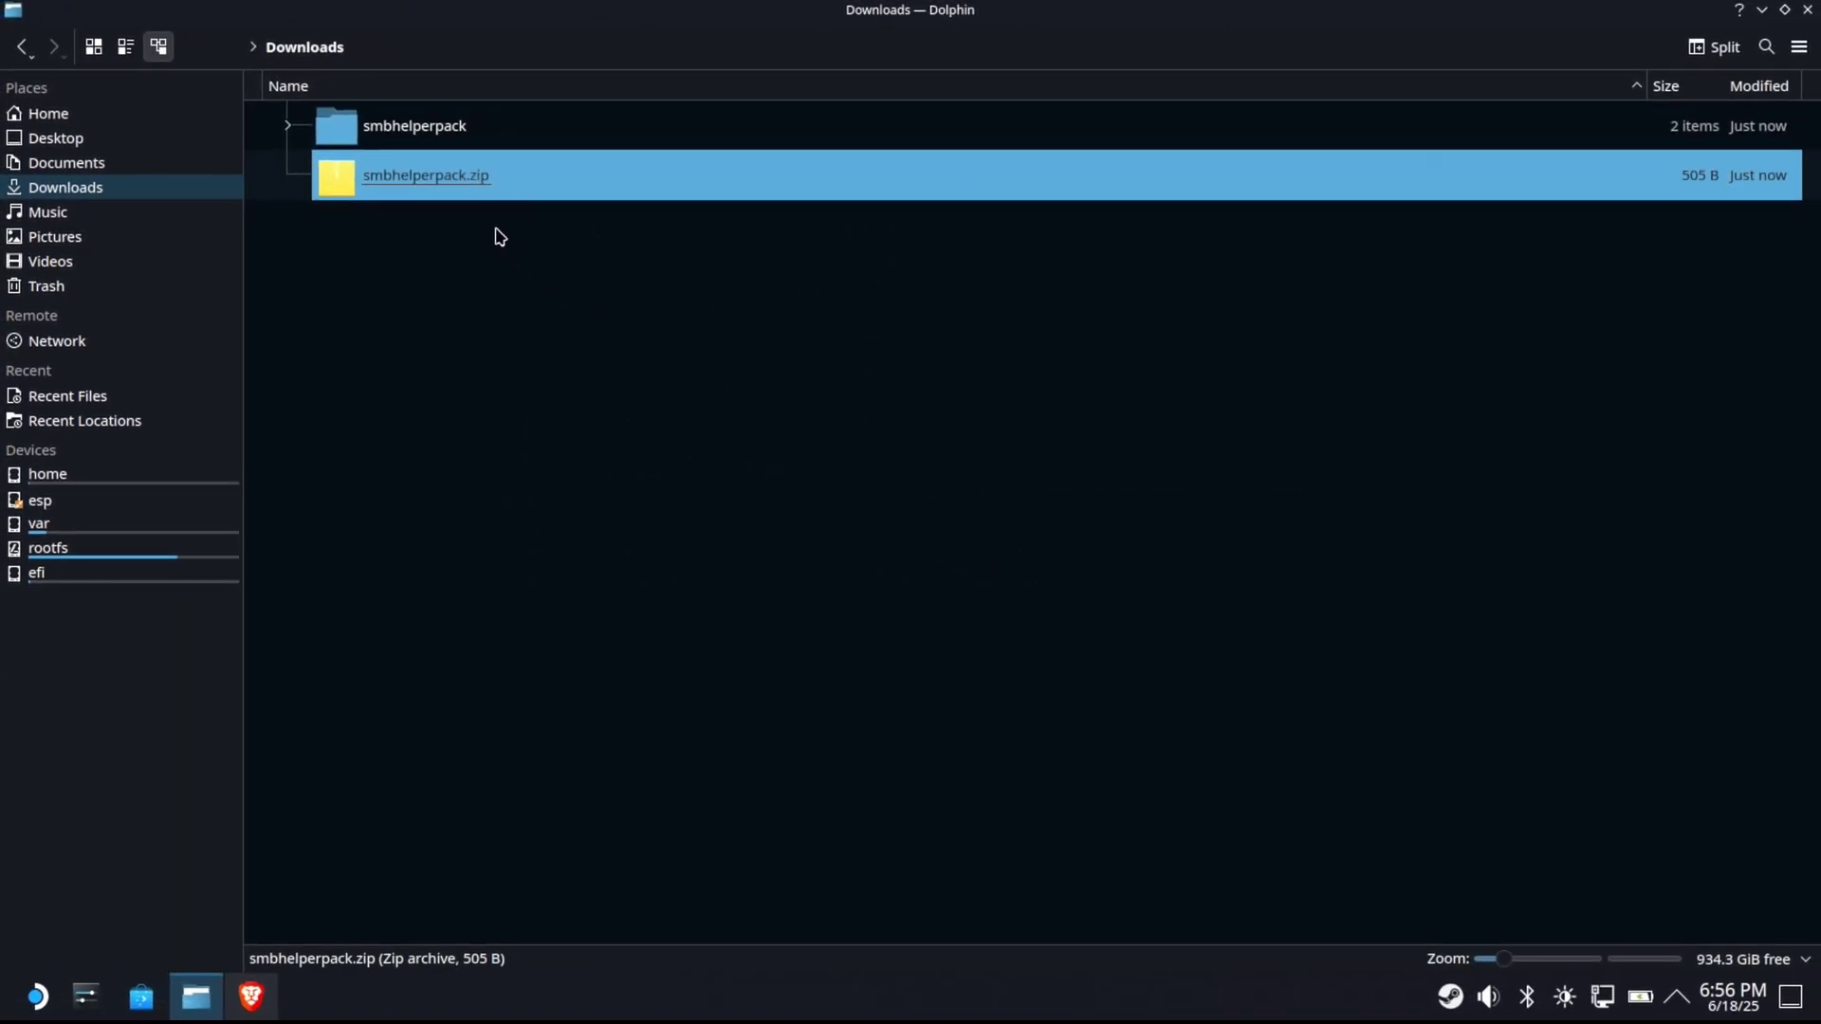
{"action": "right_click", "coordinate": [422, 178]}
{"action": "left_click", "coordinate": [496, 389]}
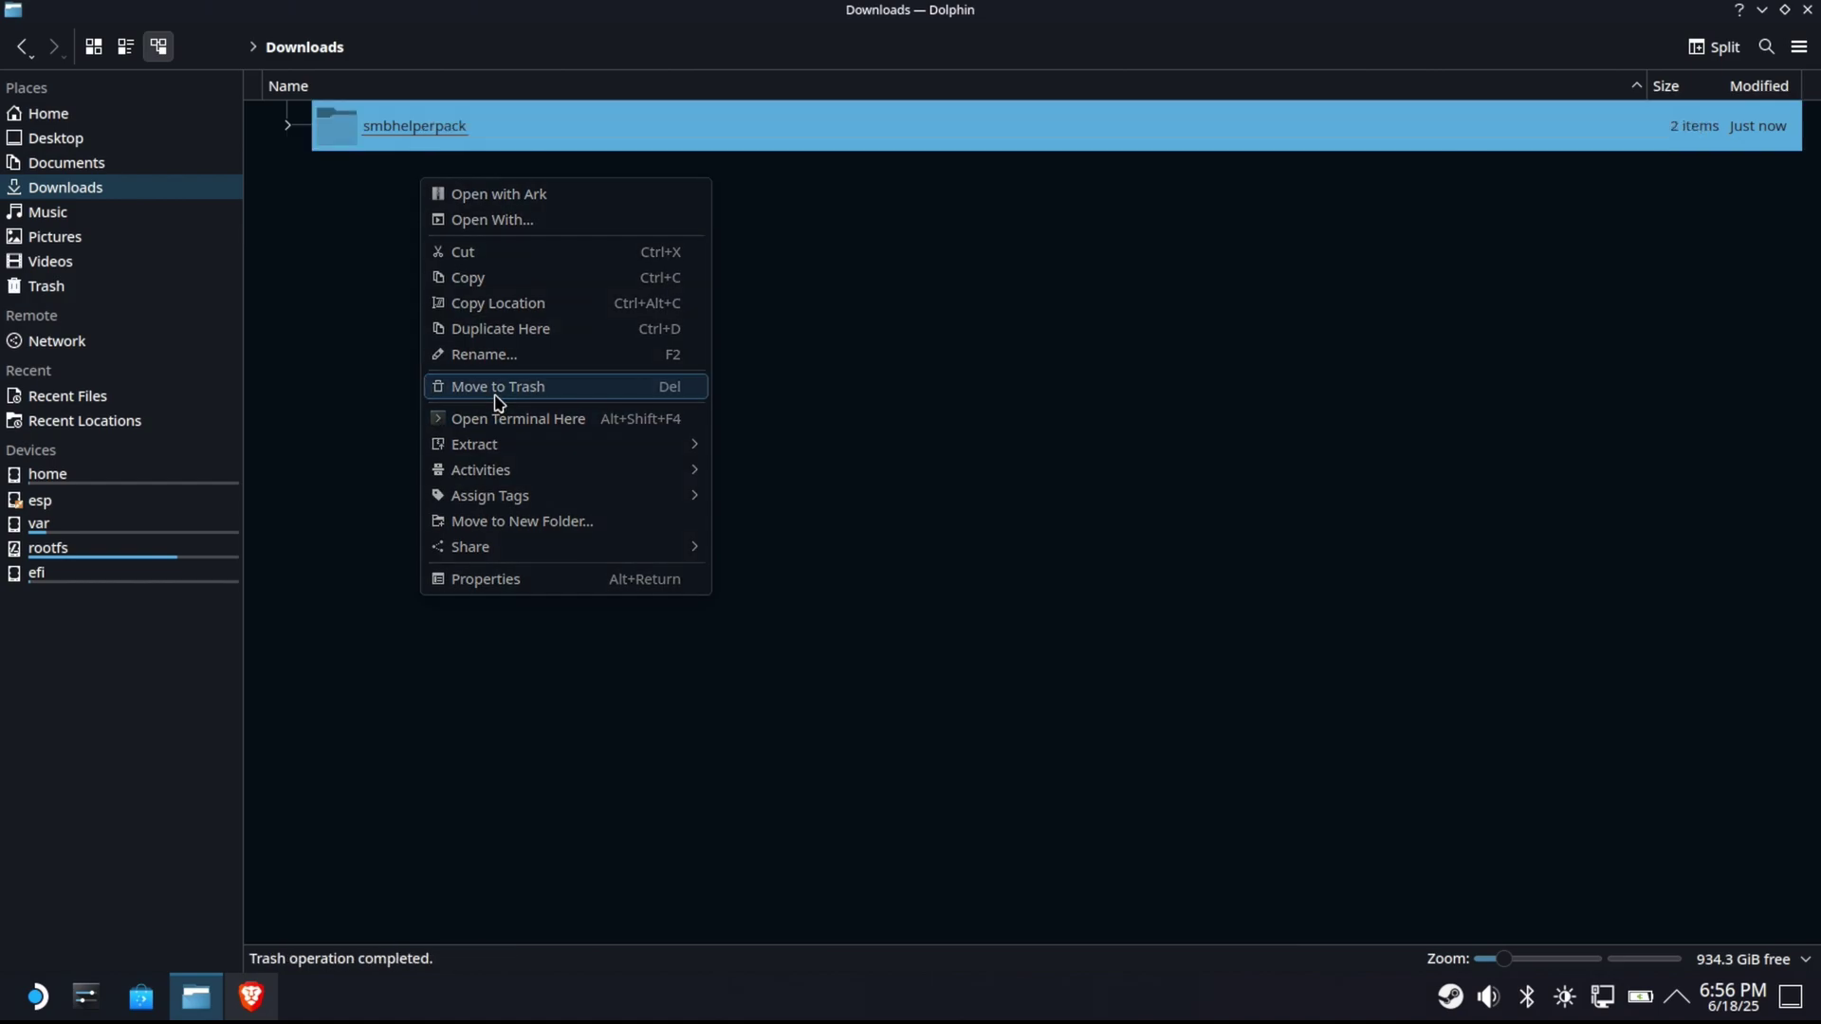
Open the extracted smbhelperpack folder and split the view to show the Home folder beside it
{"action": "double_click", "coordinate": [377, 142]}
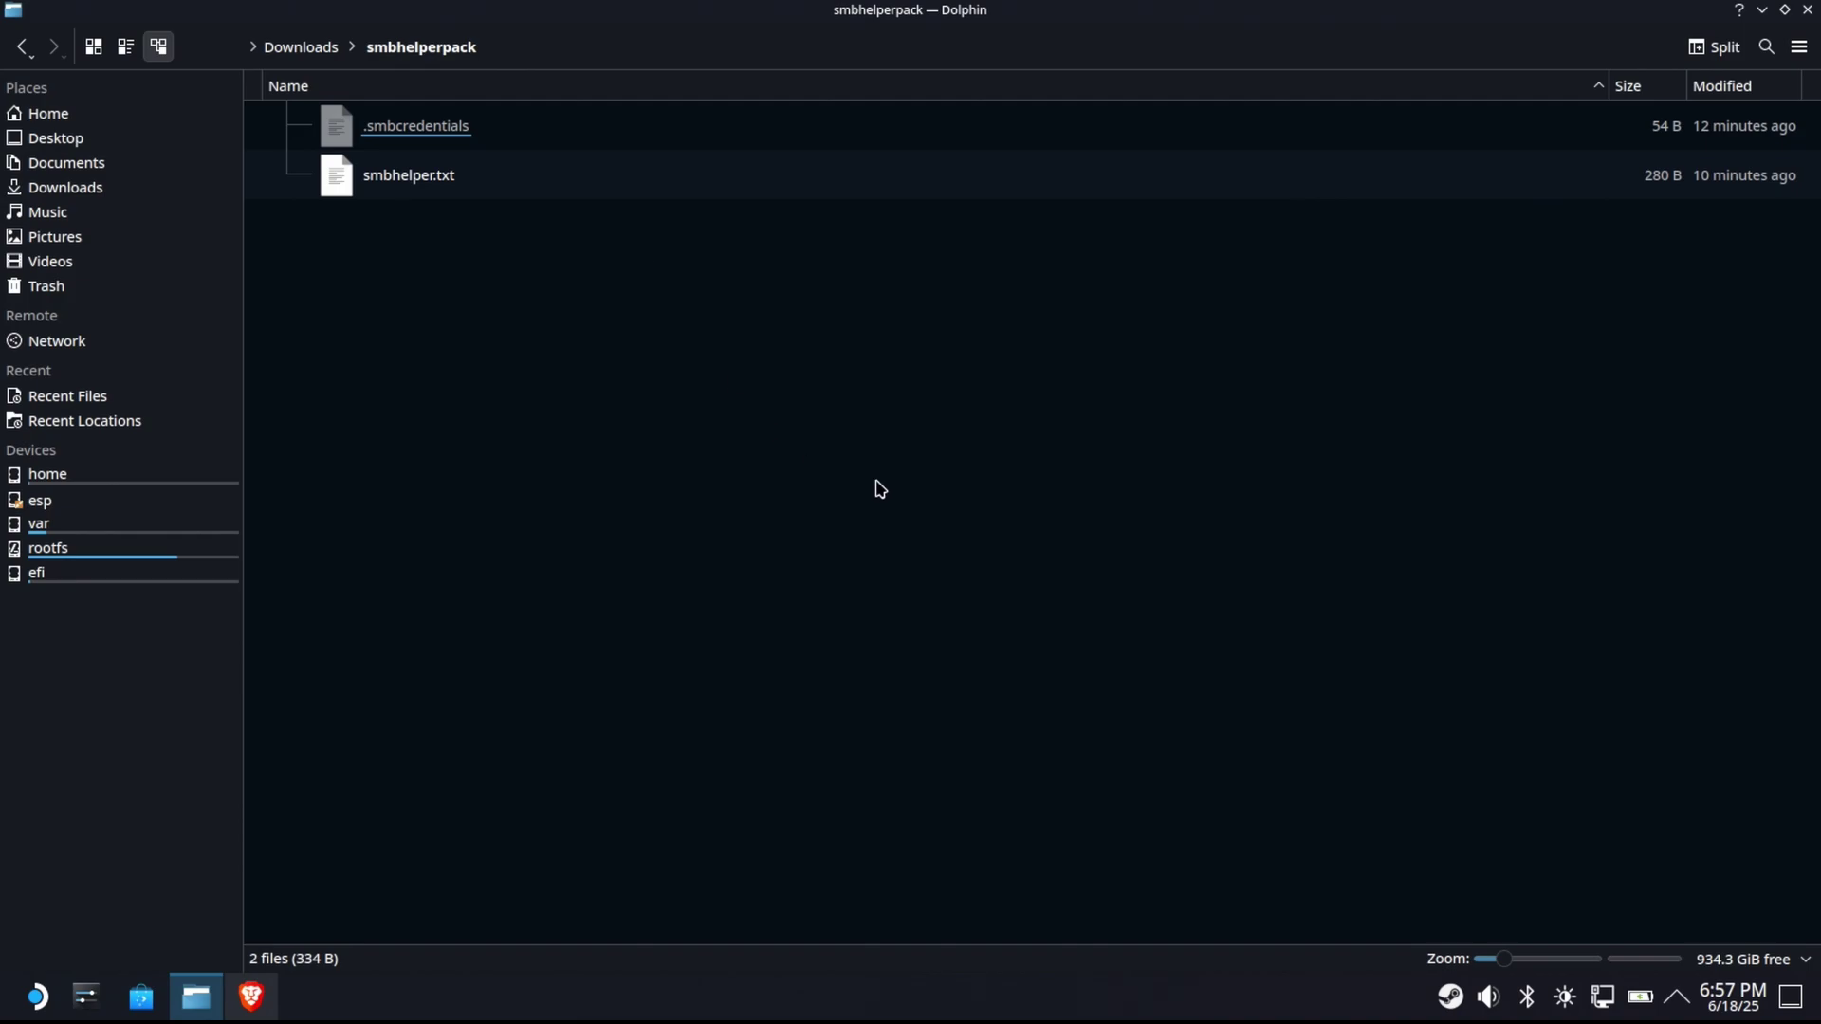
{"action": "left_click", "coordinate": [1716, 51]}
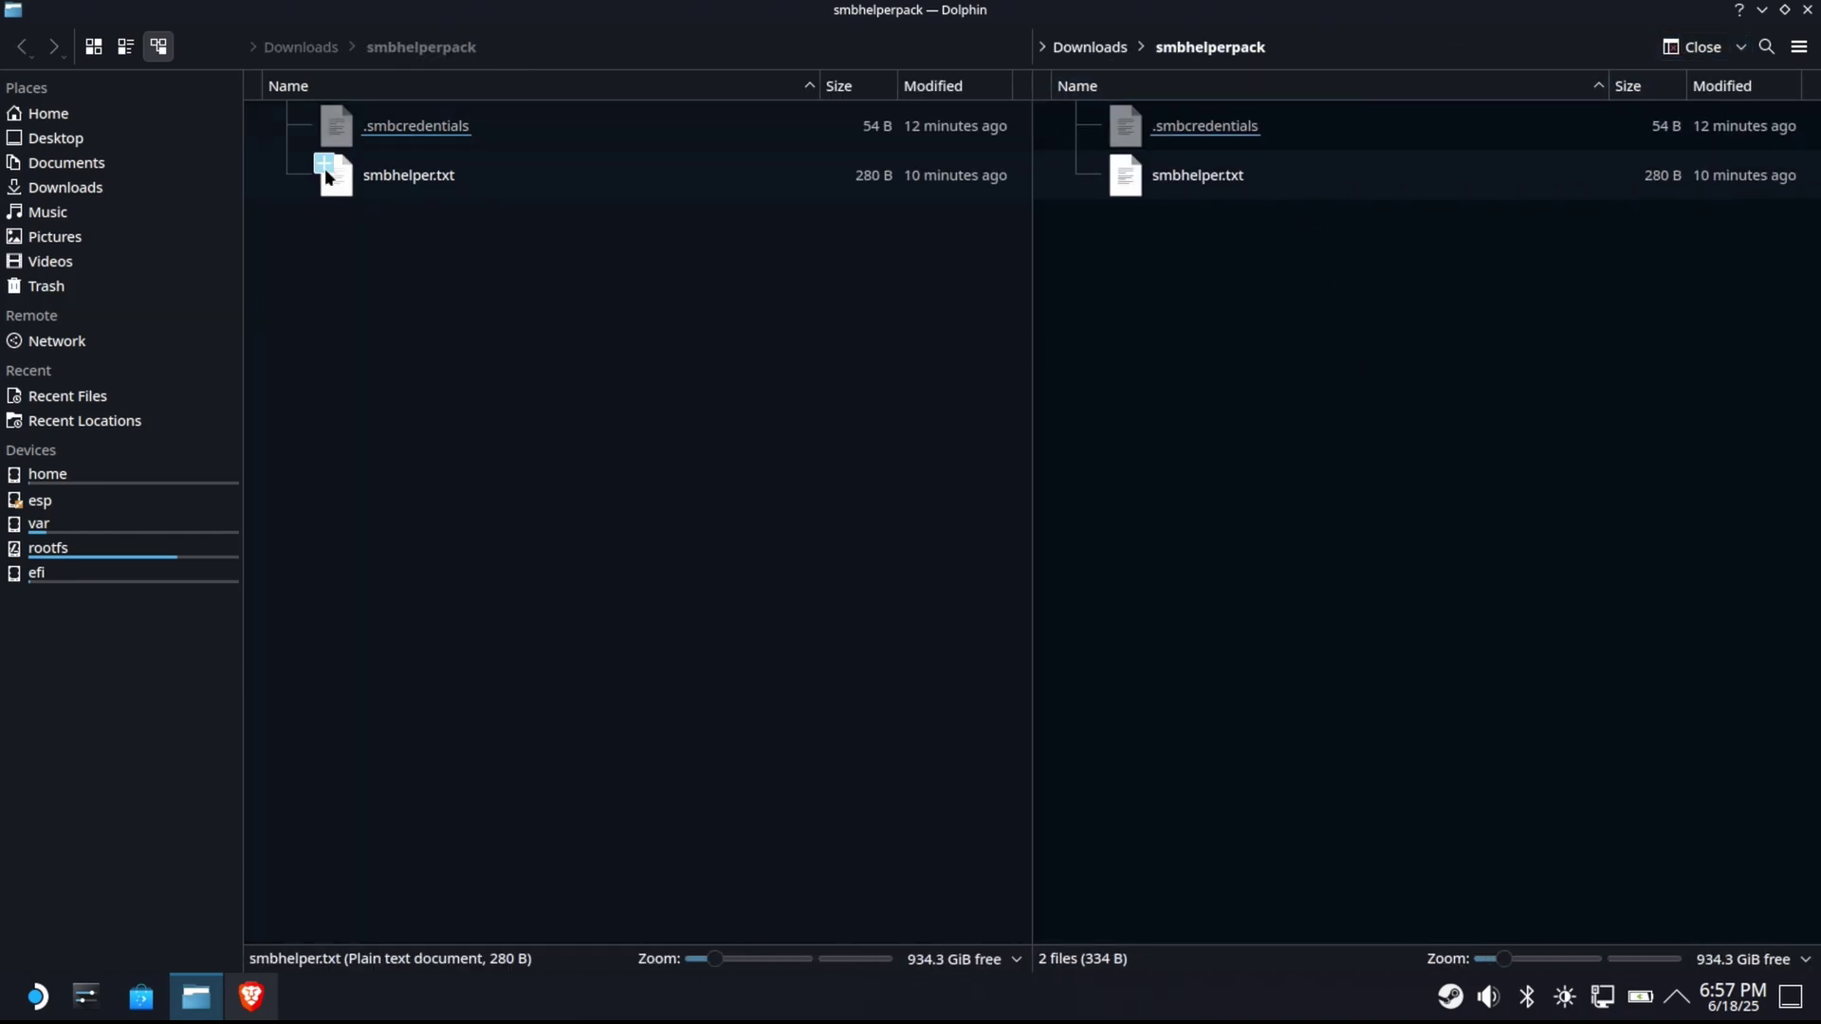
{"action": "left_click", "coordinate": [45, 119]}
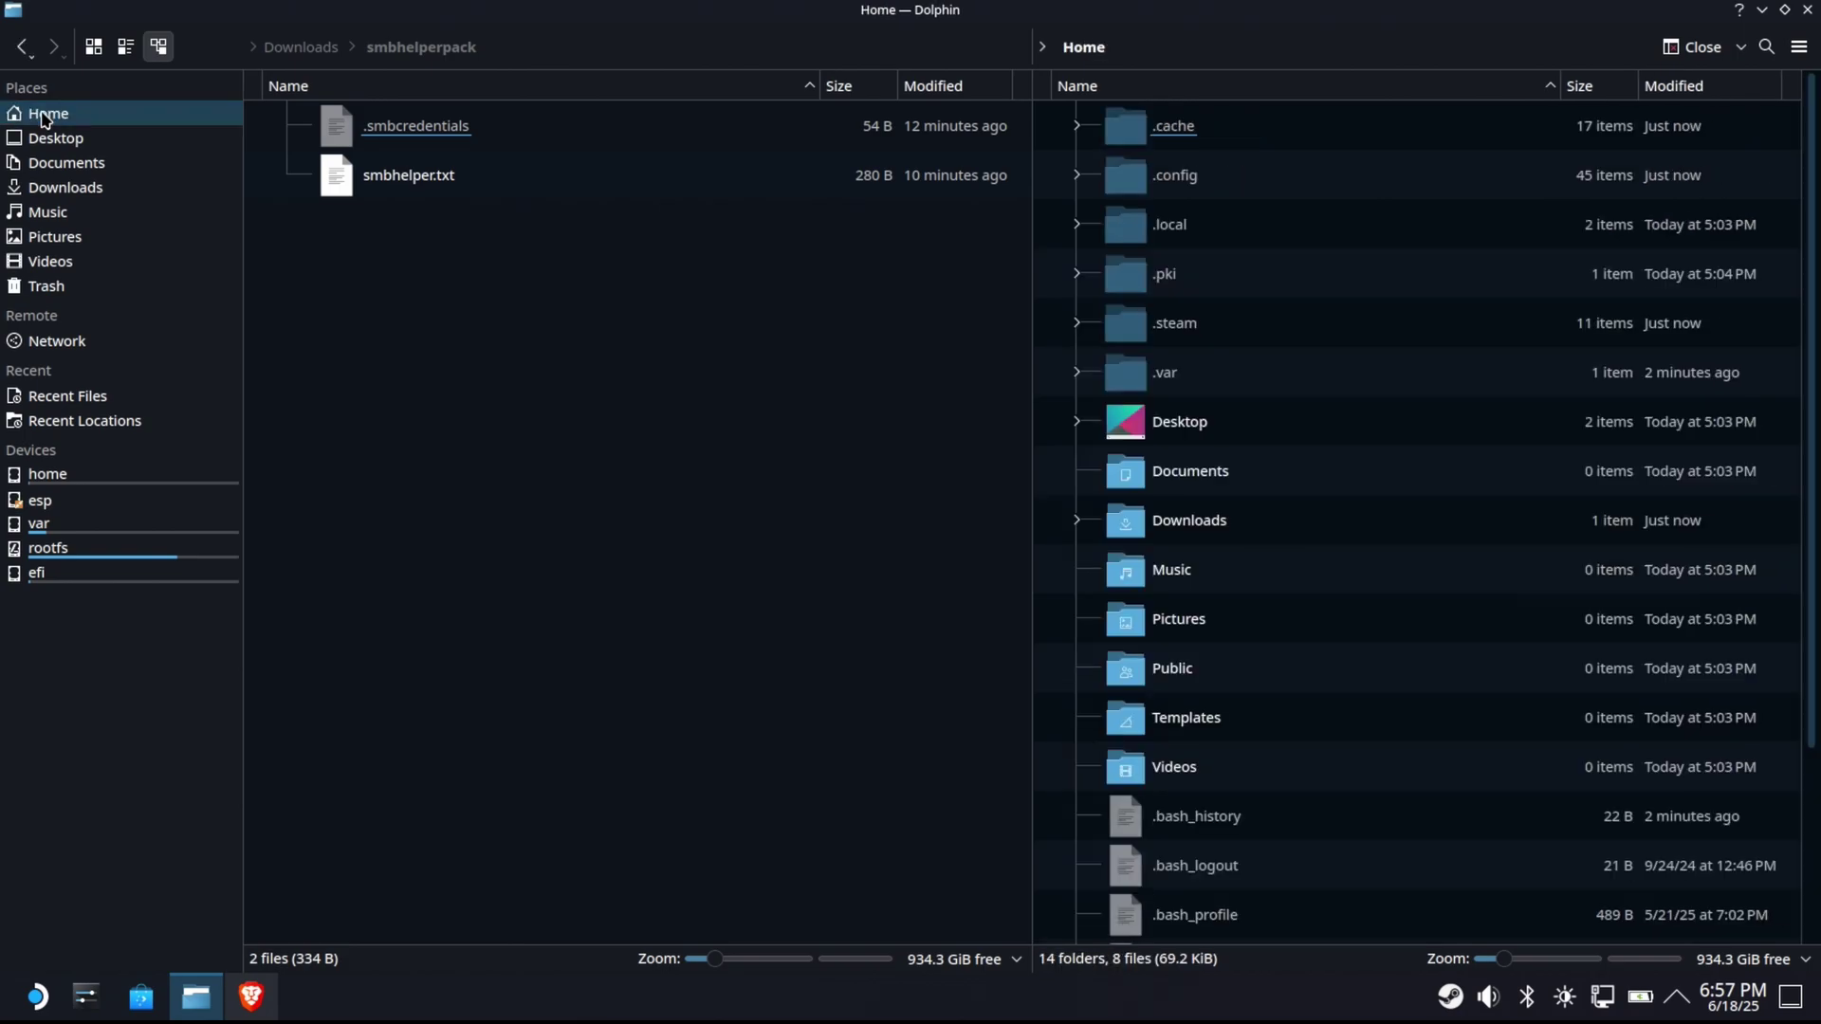
Move the .smbcredentials file from the smbhelperpack folder into the Home folder
{"action": "left_click", "coordinate": [417, 127]}
{"action": "left_click_drag", "start_coordinate": [416, 123], "coordinate": [1566, 548]}
{"action": "left_click", "coordinate": [1588, 562]}
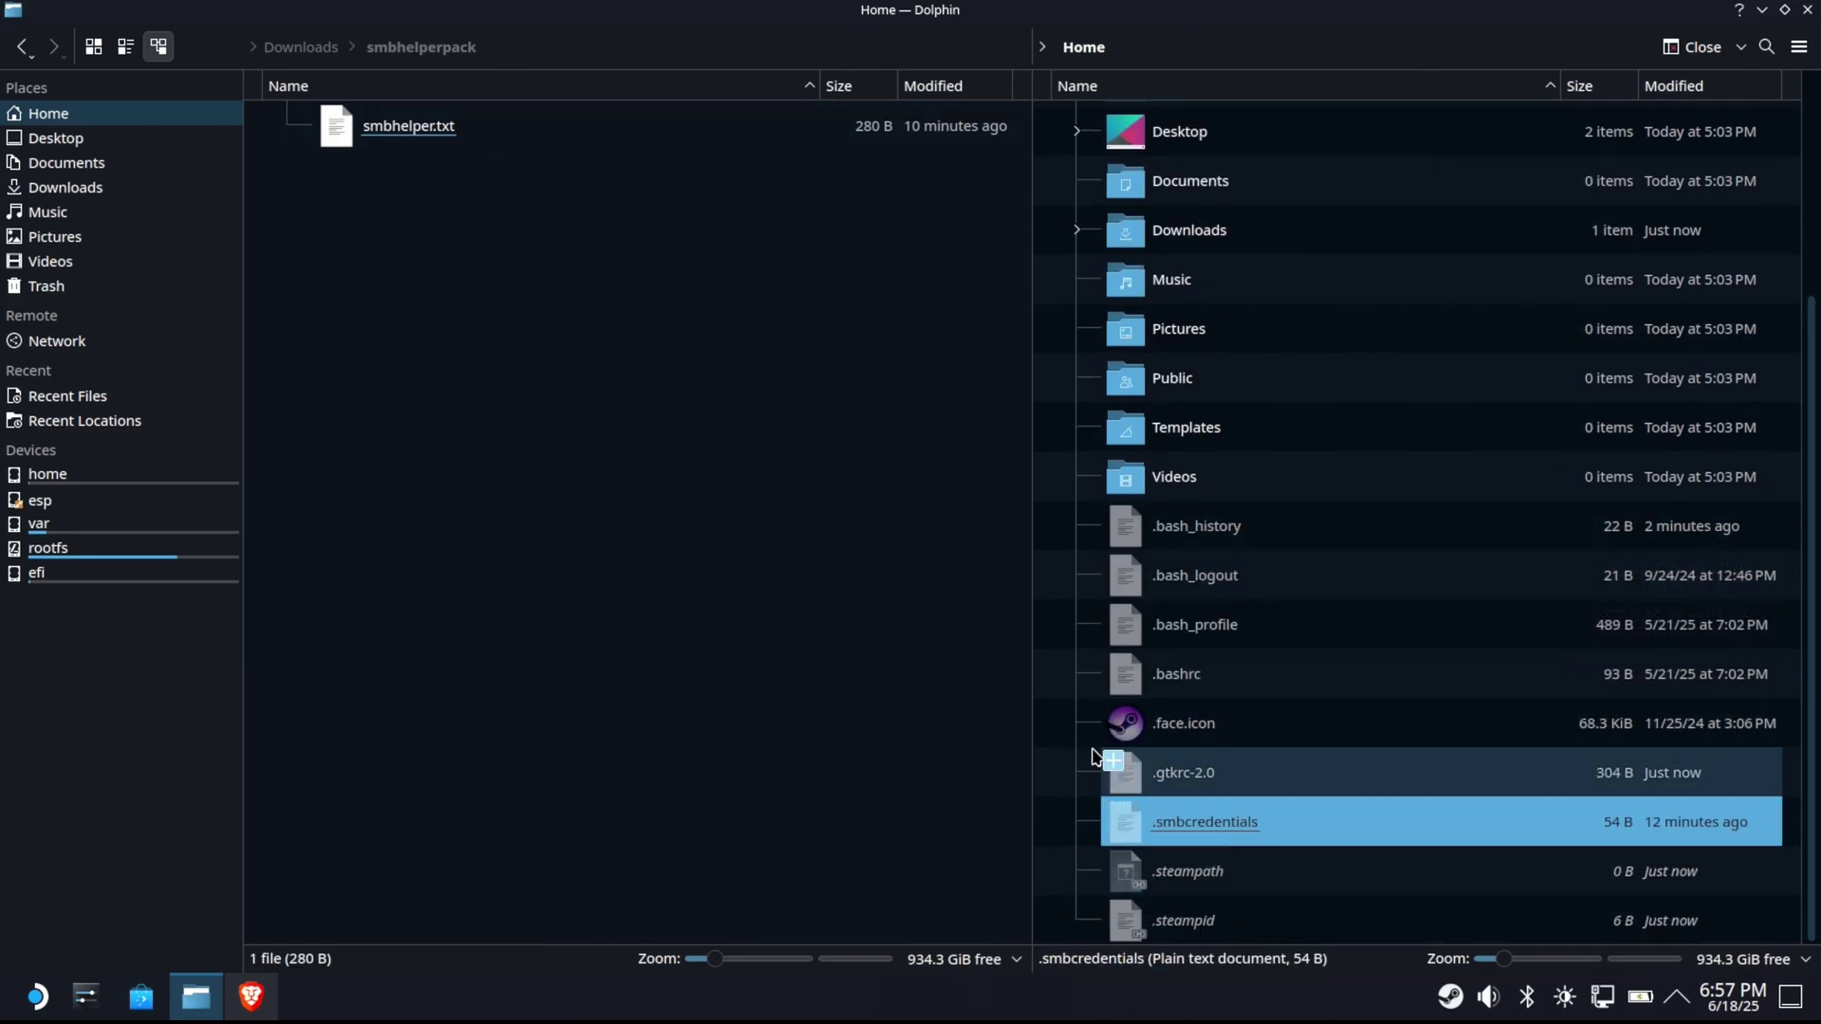
Open smbhelper.txt from the smbhelperpack folder in Kate and move the editor window clear of the smbhelperpack file listing
{"action": "left_click", "coordinate": [784, 393]}
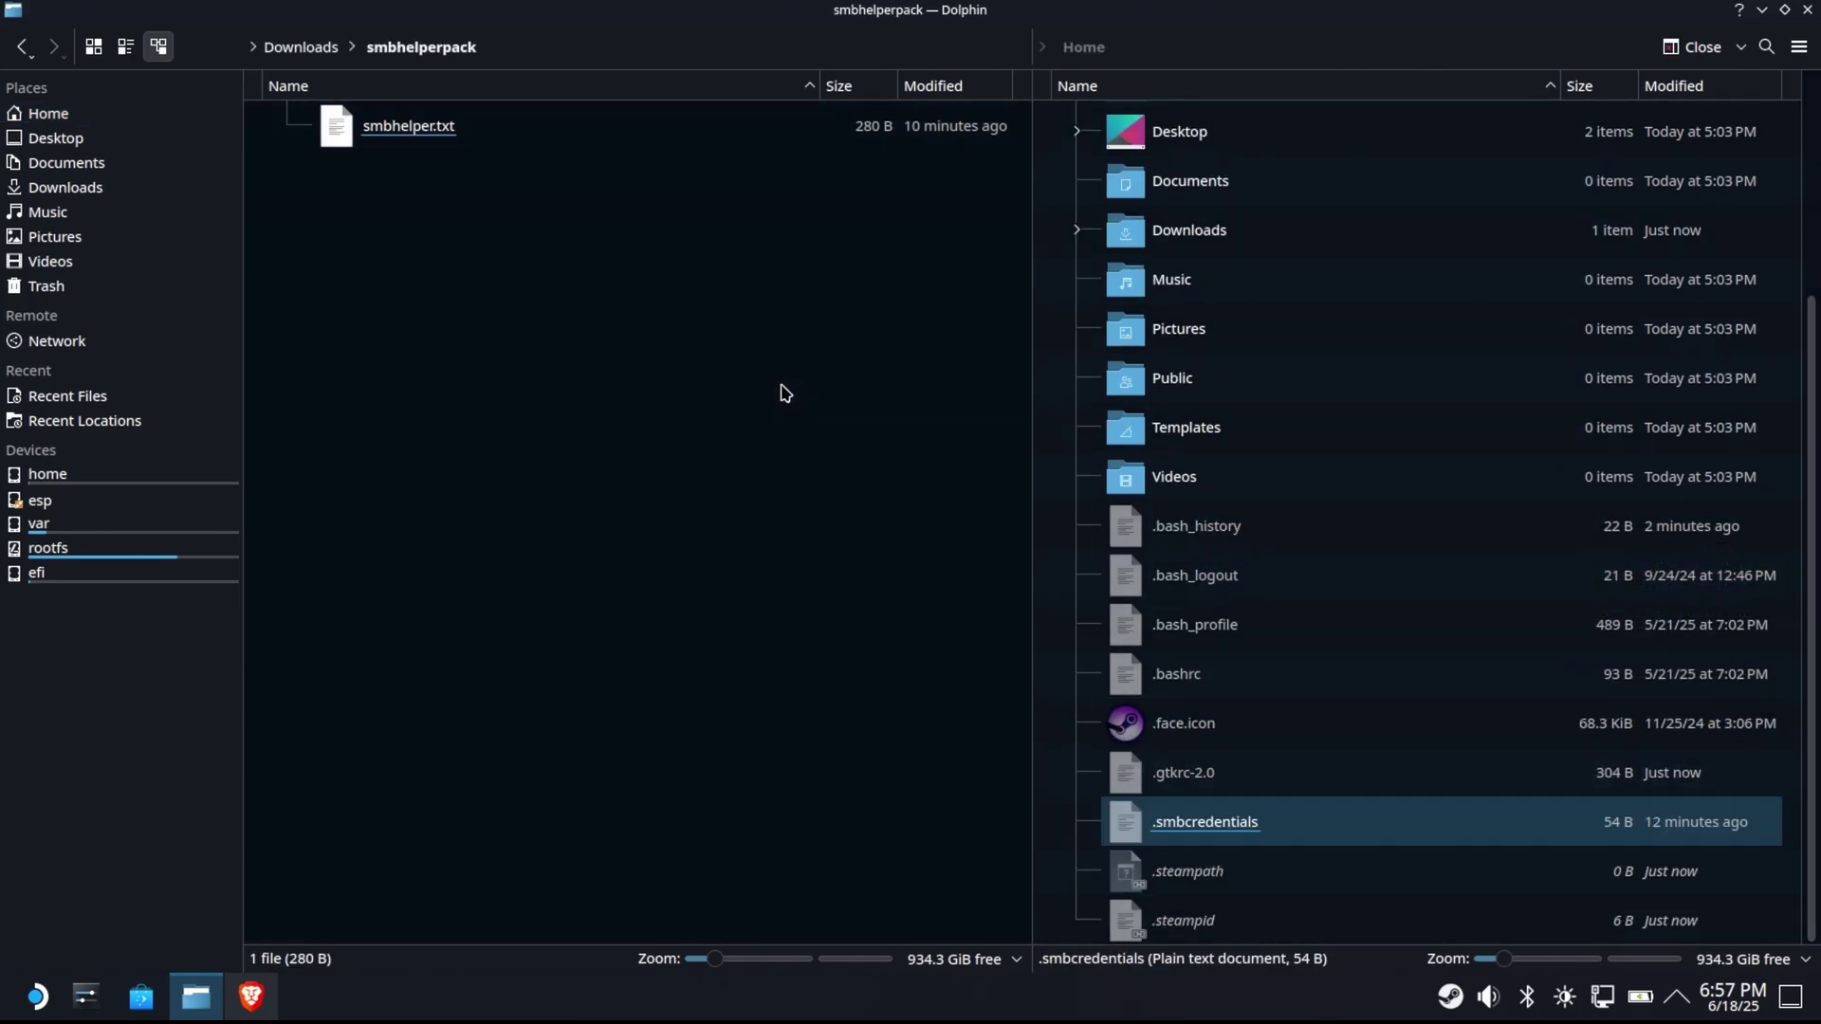
{"action": "left_click", "coordinate": [318, 47]}
{"action": "left_click", "coordinate": [406, 133]}
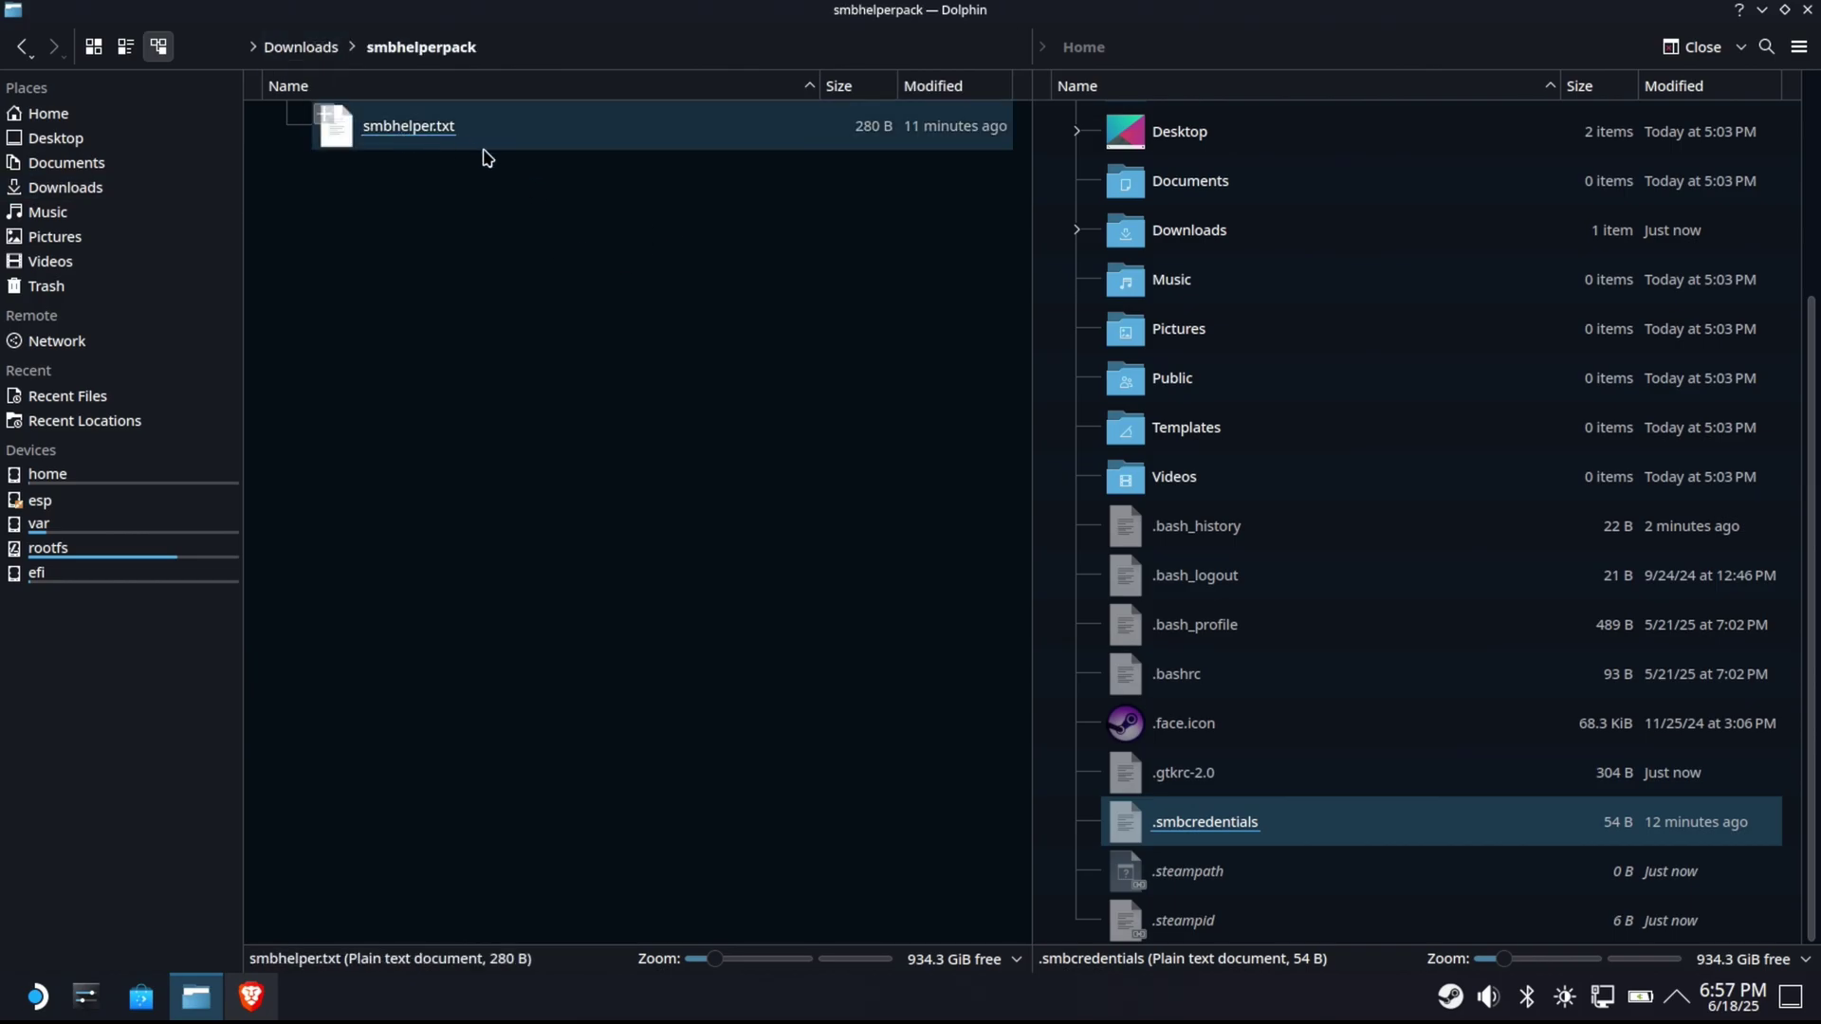
{"action": "left_click", "coordinate": [396, 141]}
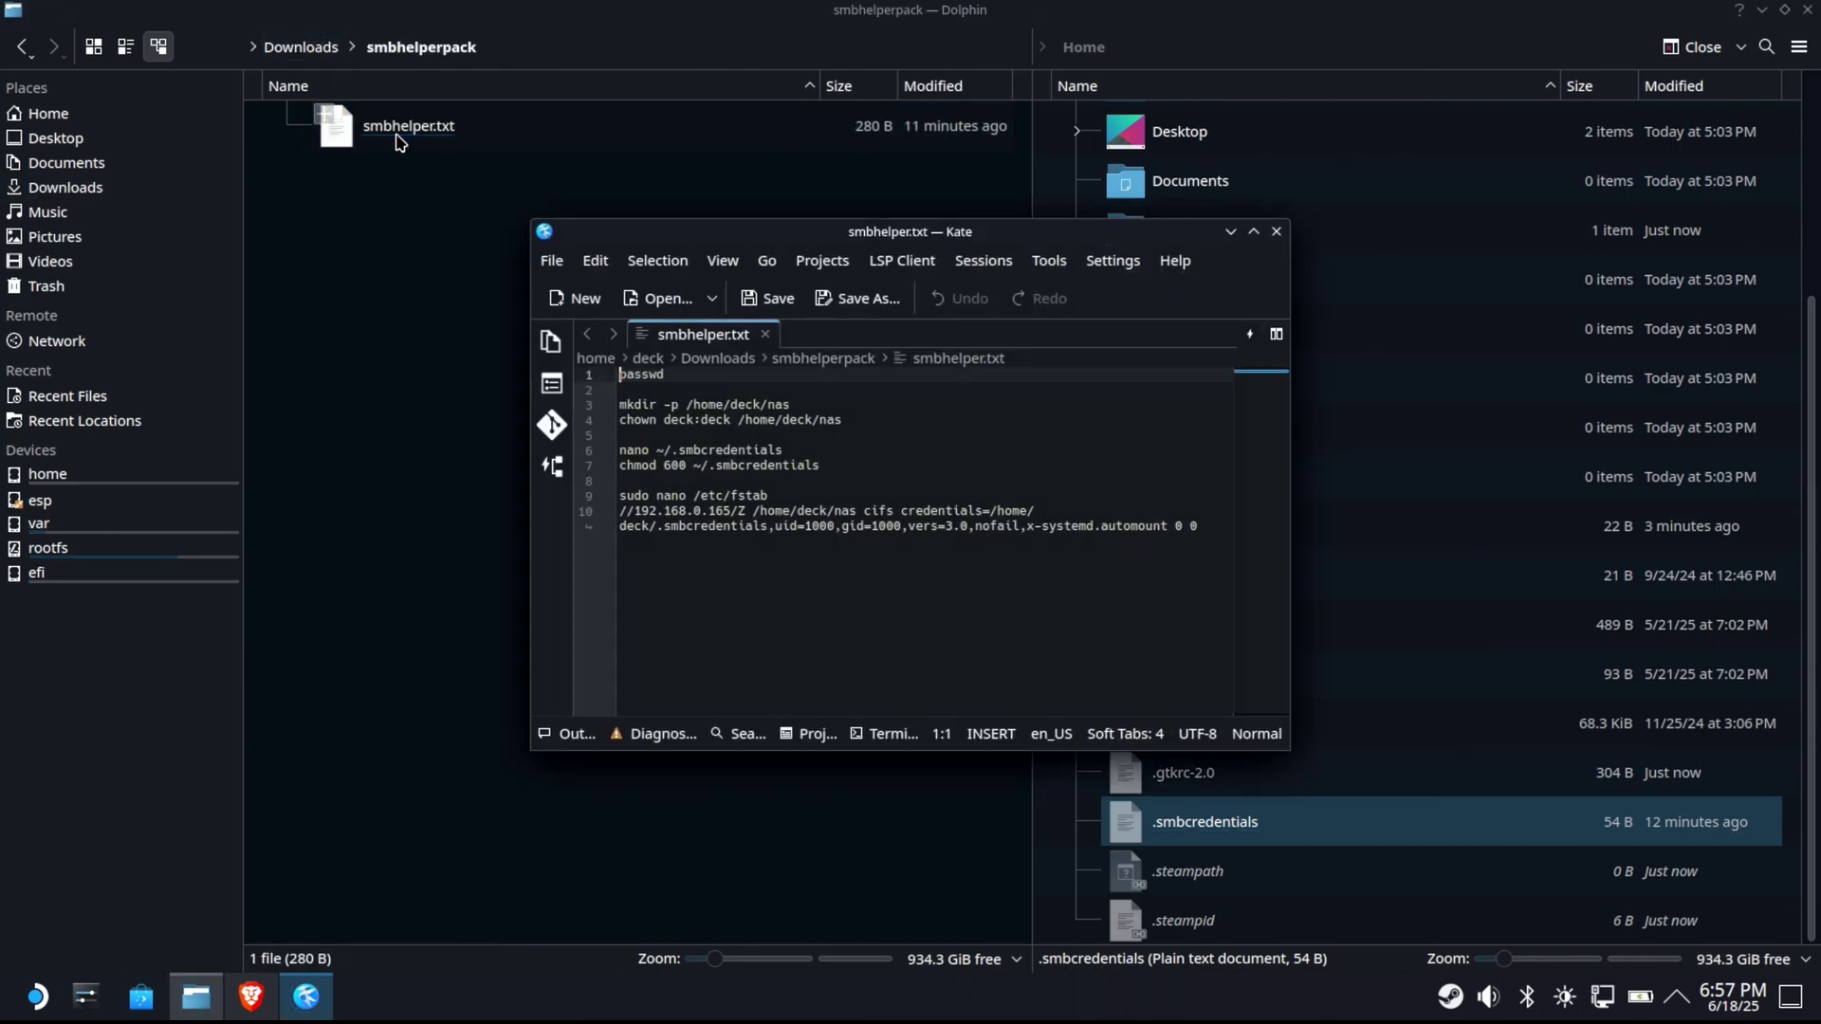
{"action": "left_click_drag", "start_coordinate": [1045, 237], "coordinate": [1517, 488]}
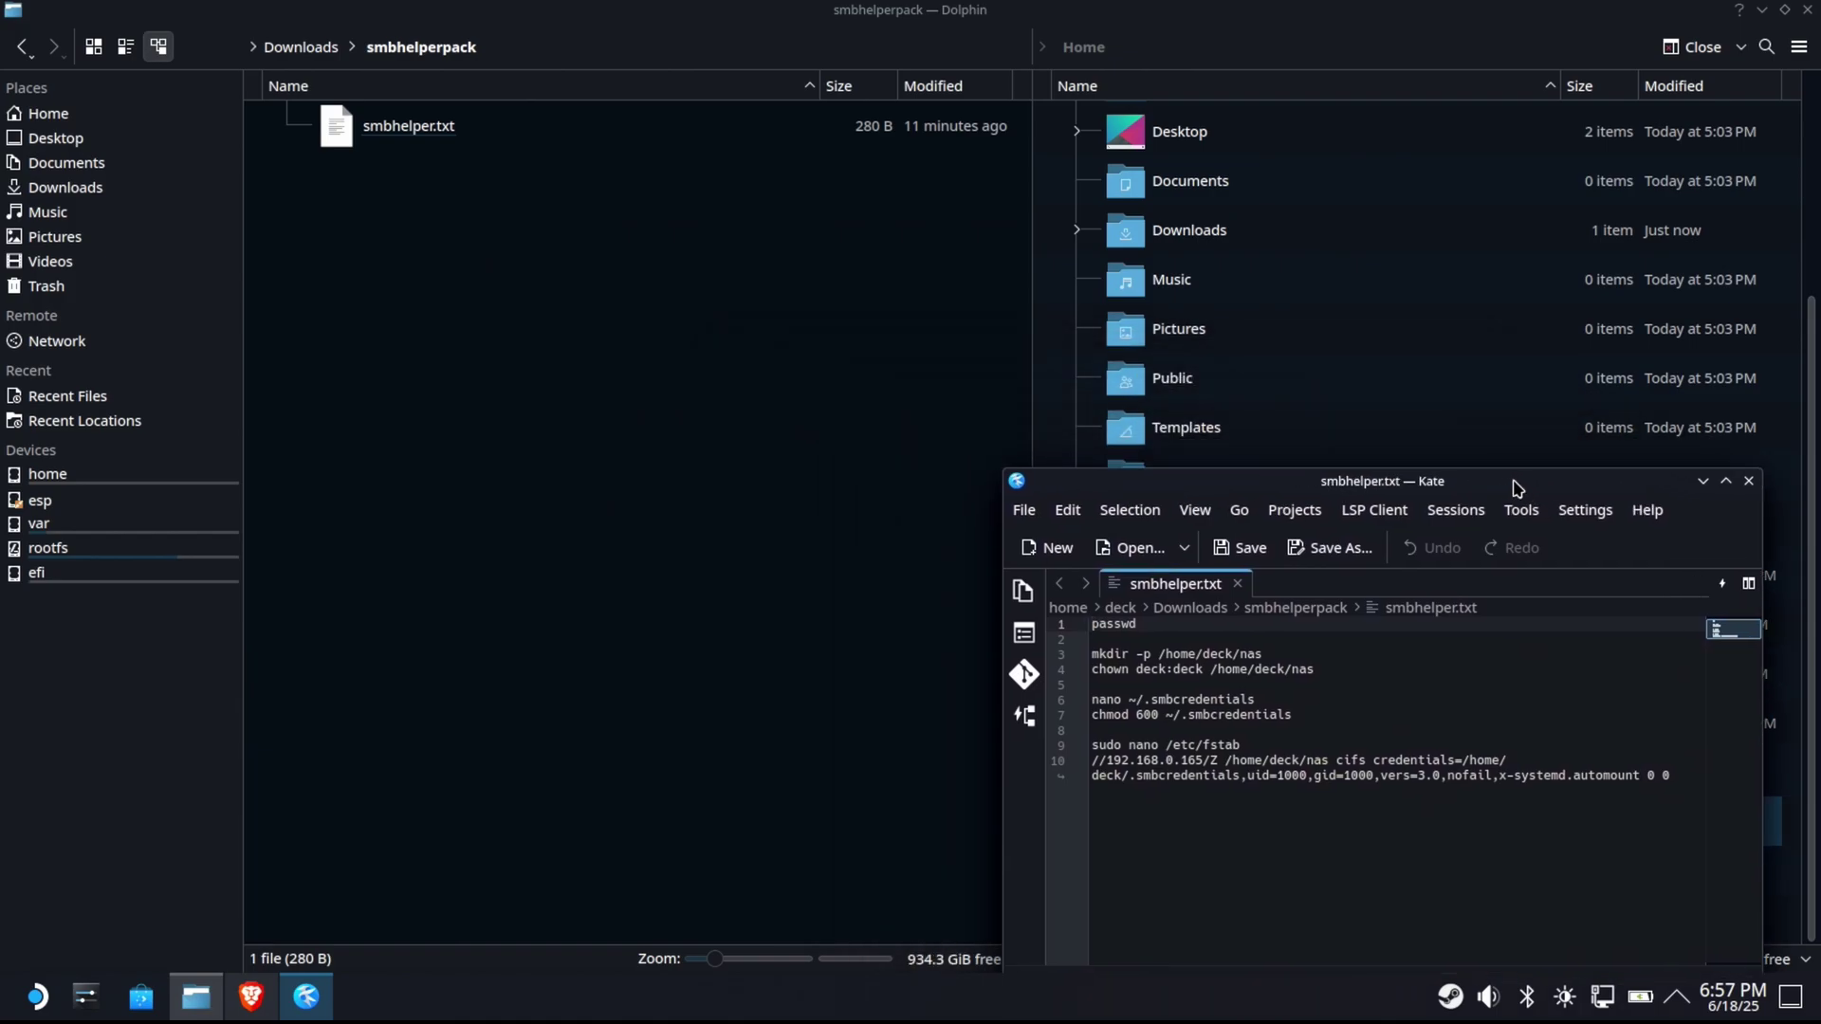
Minimize the file manager, launch Konsole and move its window clear of the smbhelper.txt editor
{"action": "left_click", "coordinate": [1807, 11]}
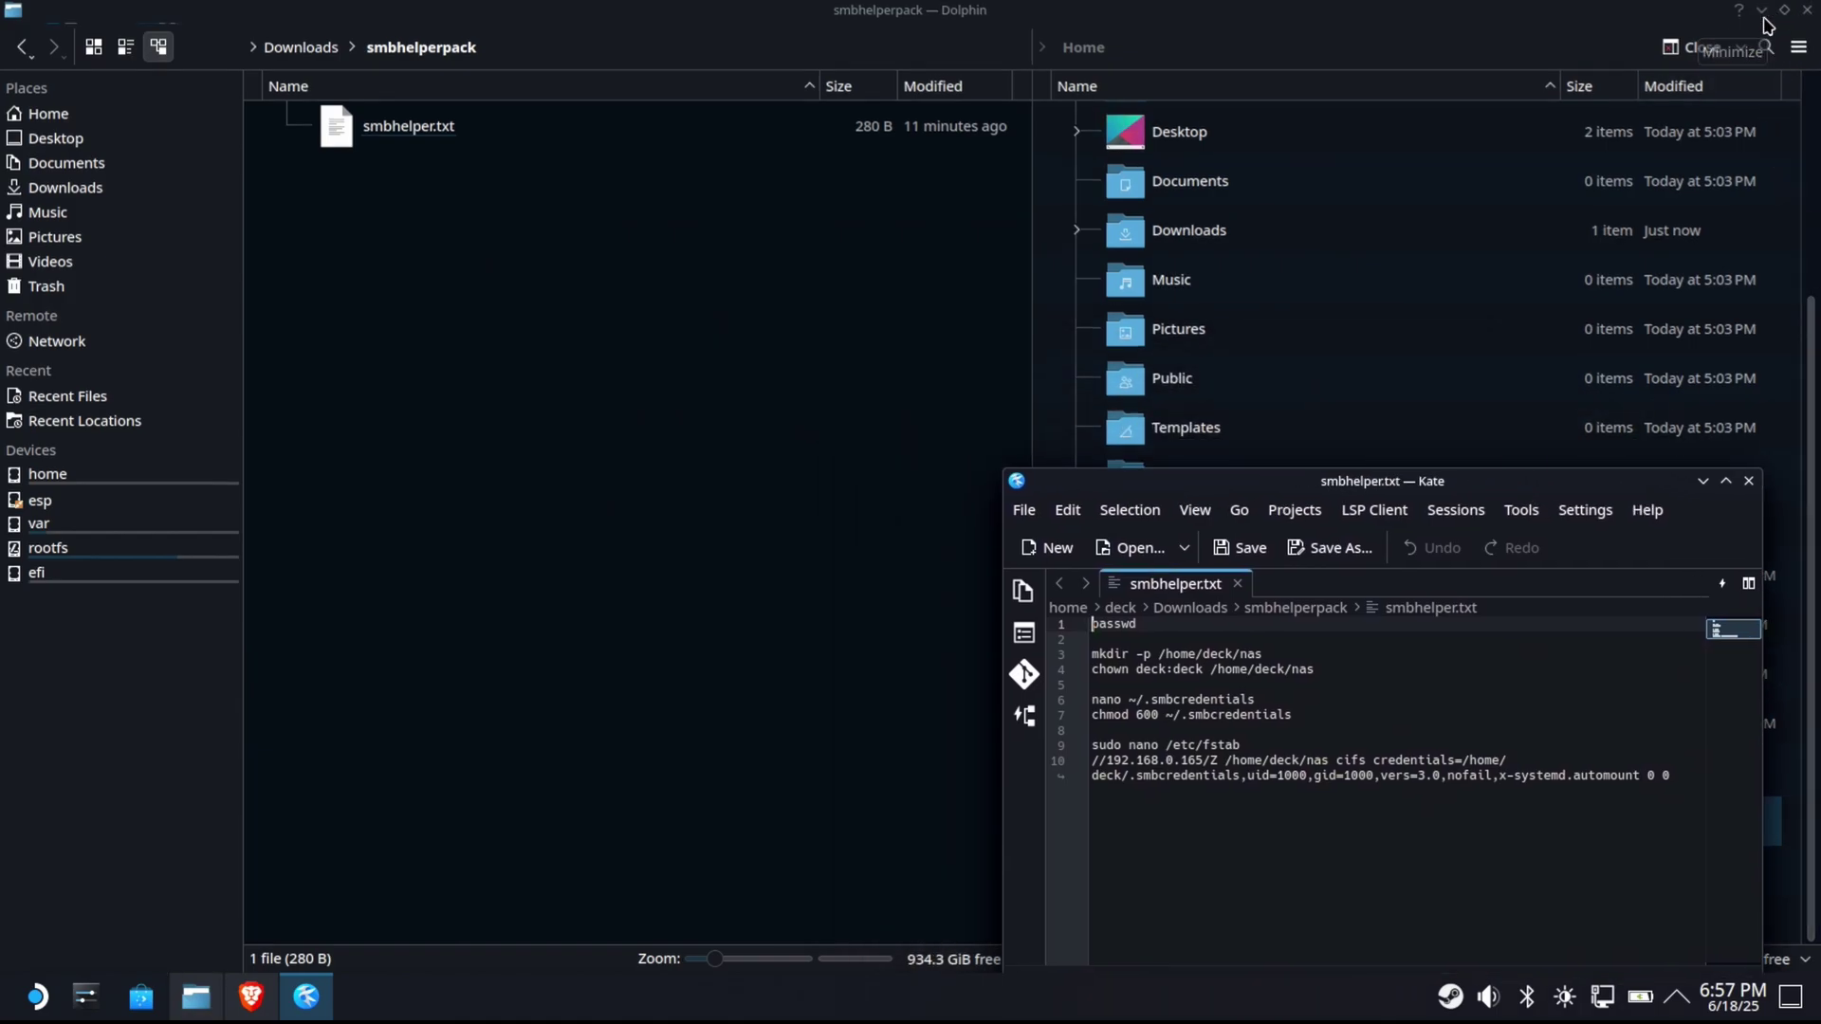
{"action": "left_click", "coordinate": [36, 996]}
{"action": "mouse_move", "coordinate": [89, 560]}
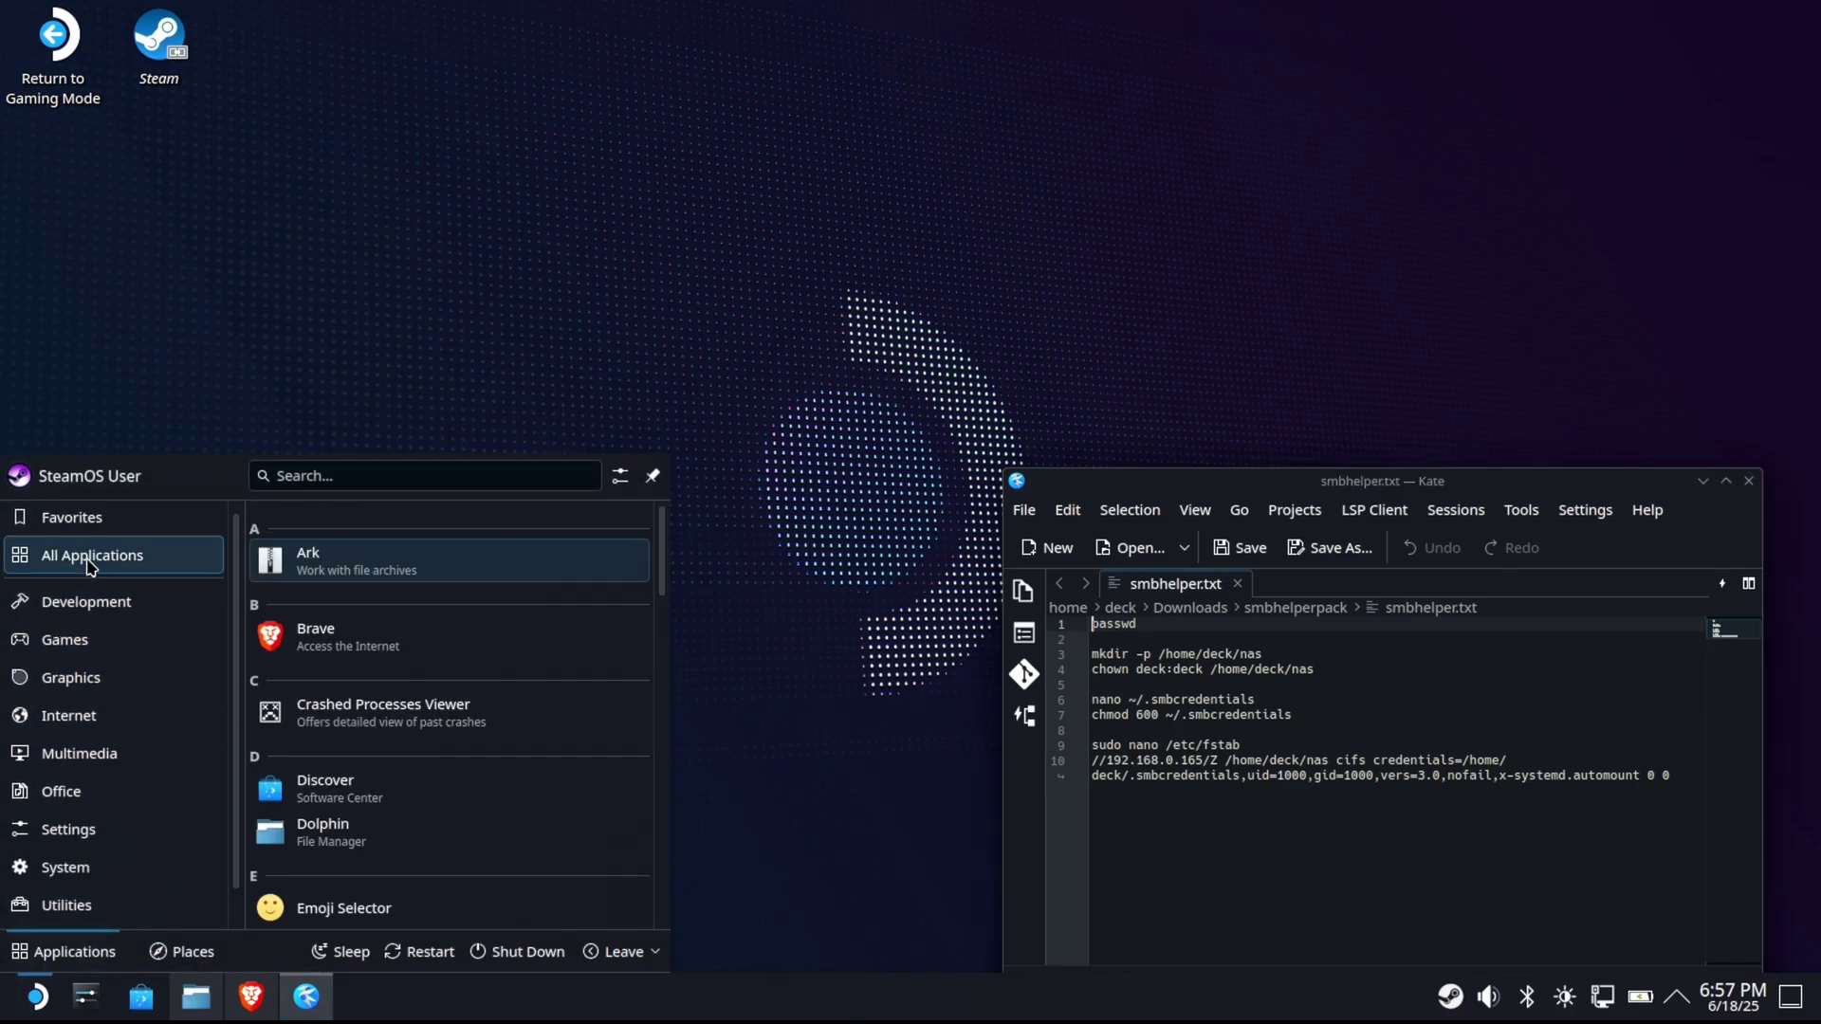
{"action": "scroll", "coordinate": [340, 646], "scroll_direction": "down", "scroll_amount": 3}
{"action": "scroll", "coordinate": [339, 646], "scroll_direction": "down", "scroll_amount": 5}
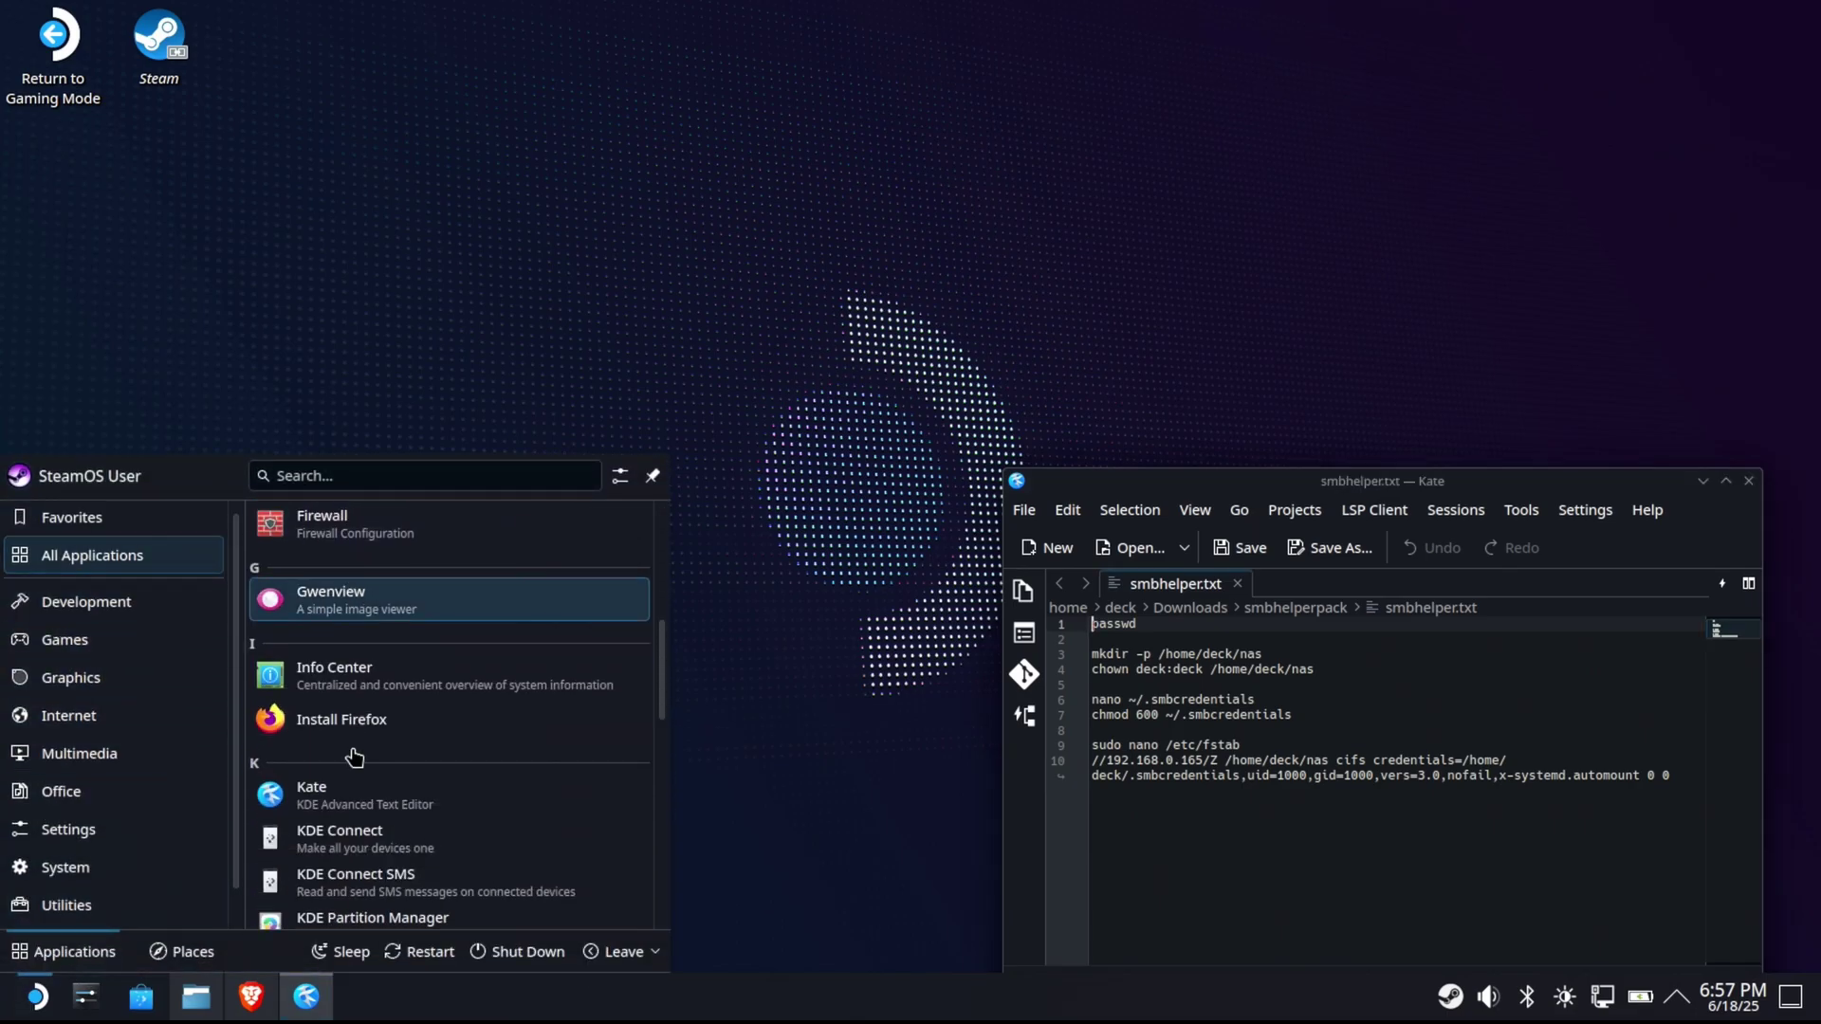
{"action": "left_click", "coordinate": [334, 679]}
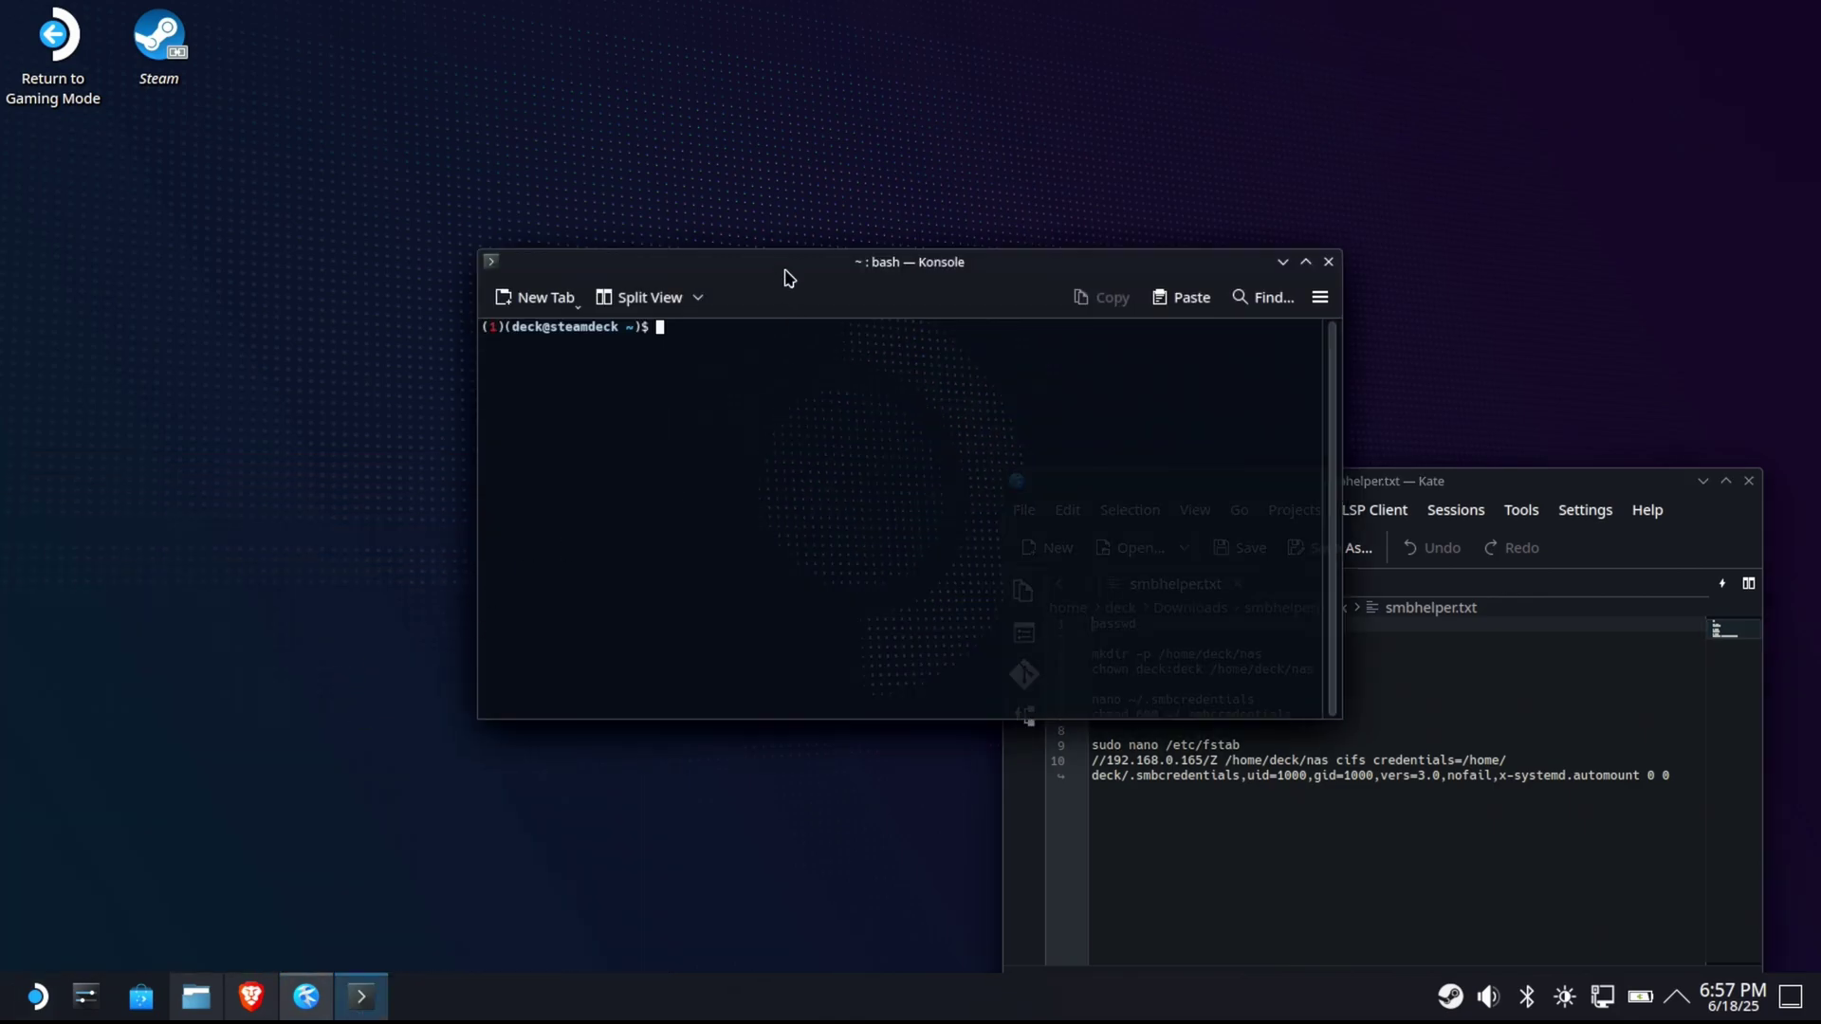
{"action": "left_click_drag", "start_coordinate": [788, 278], "coordinate": [395, 134]}
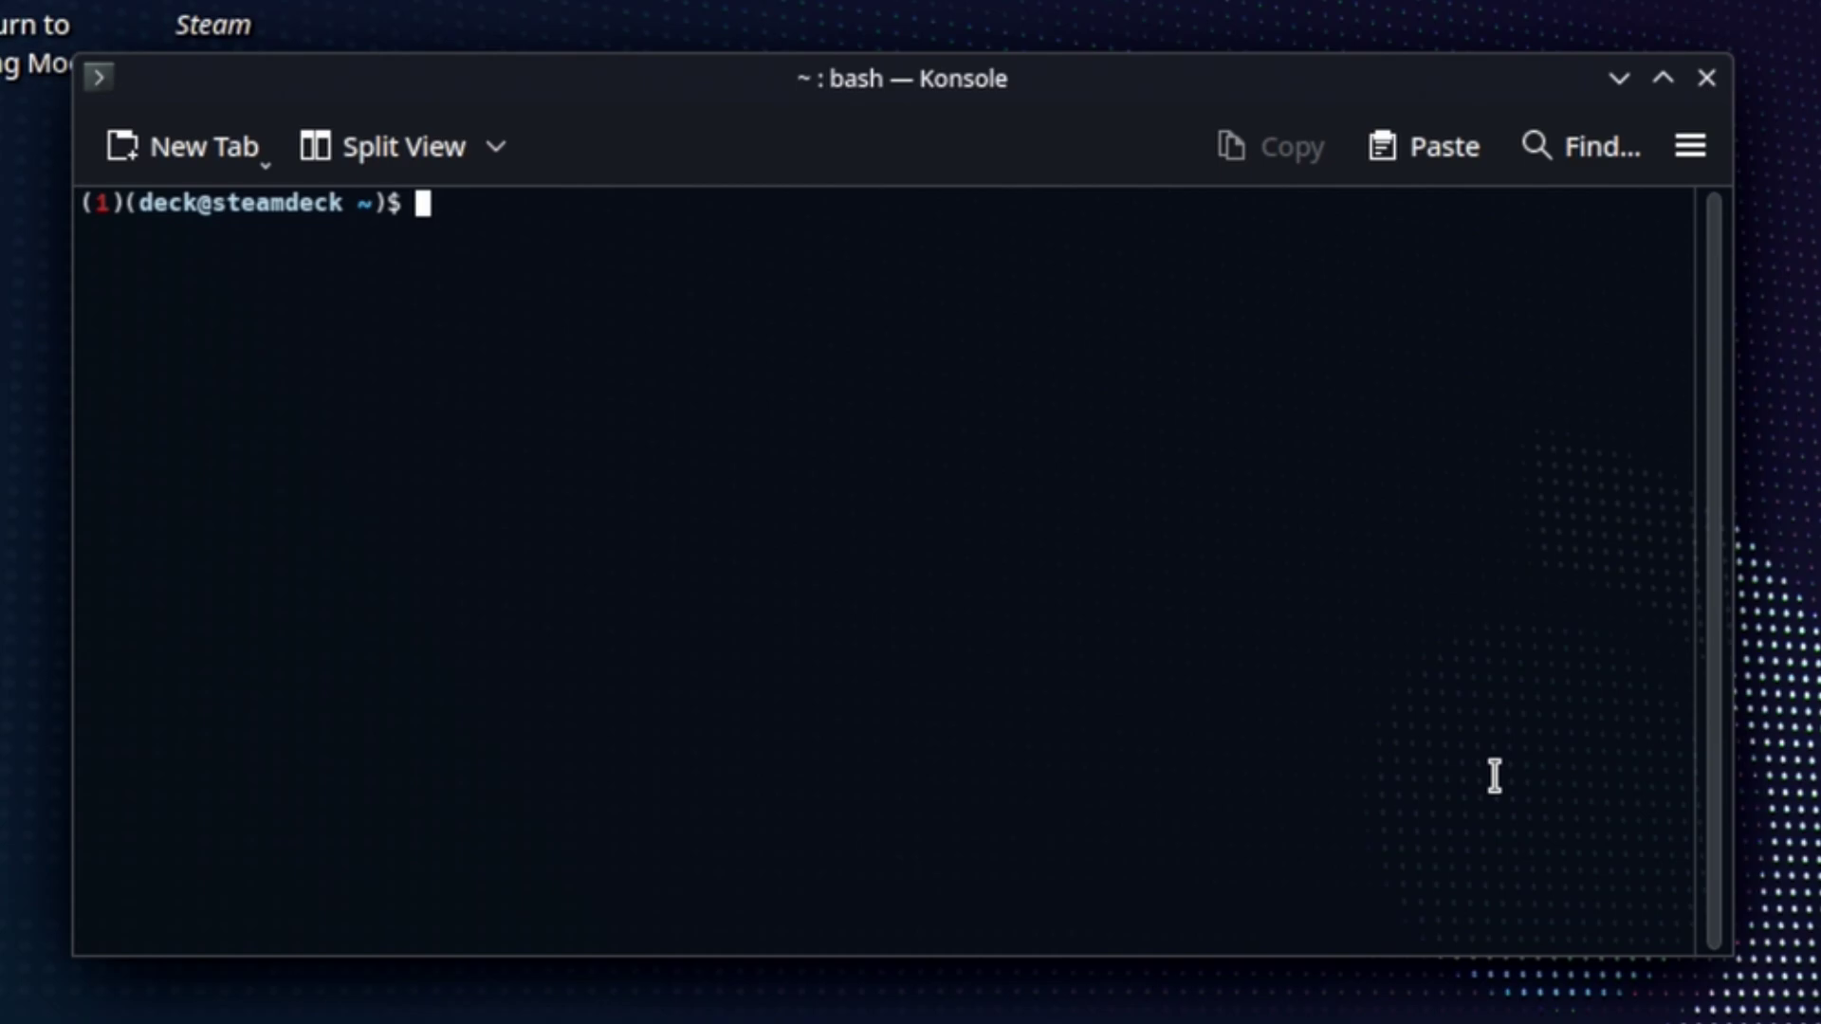
Run passwd in Konsole and set a new account password, entering it in both the new and retype password prompts
{"action": "type", "text": "p"}
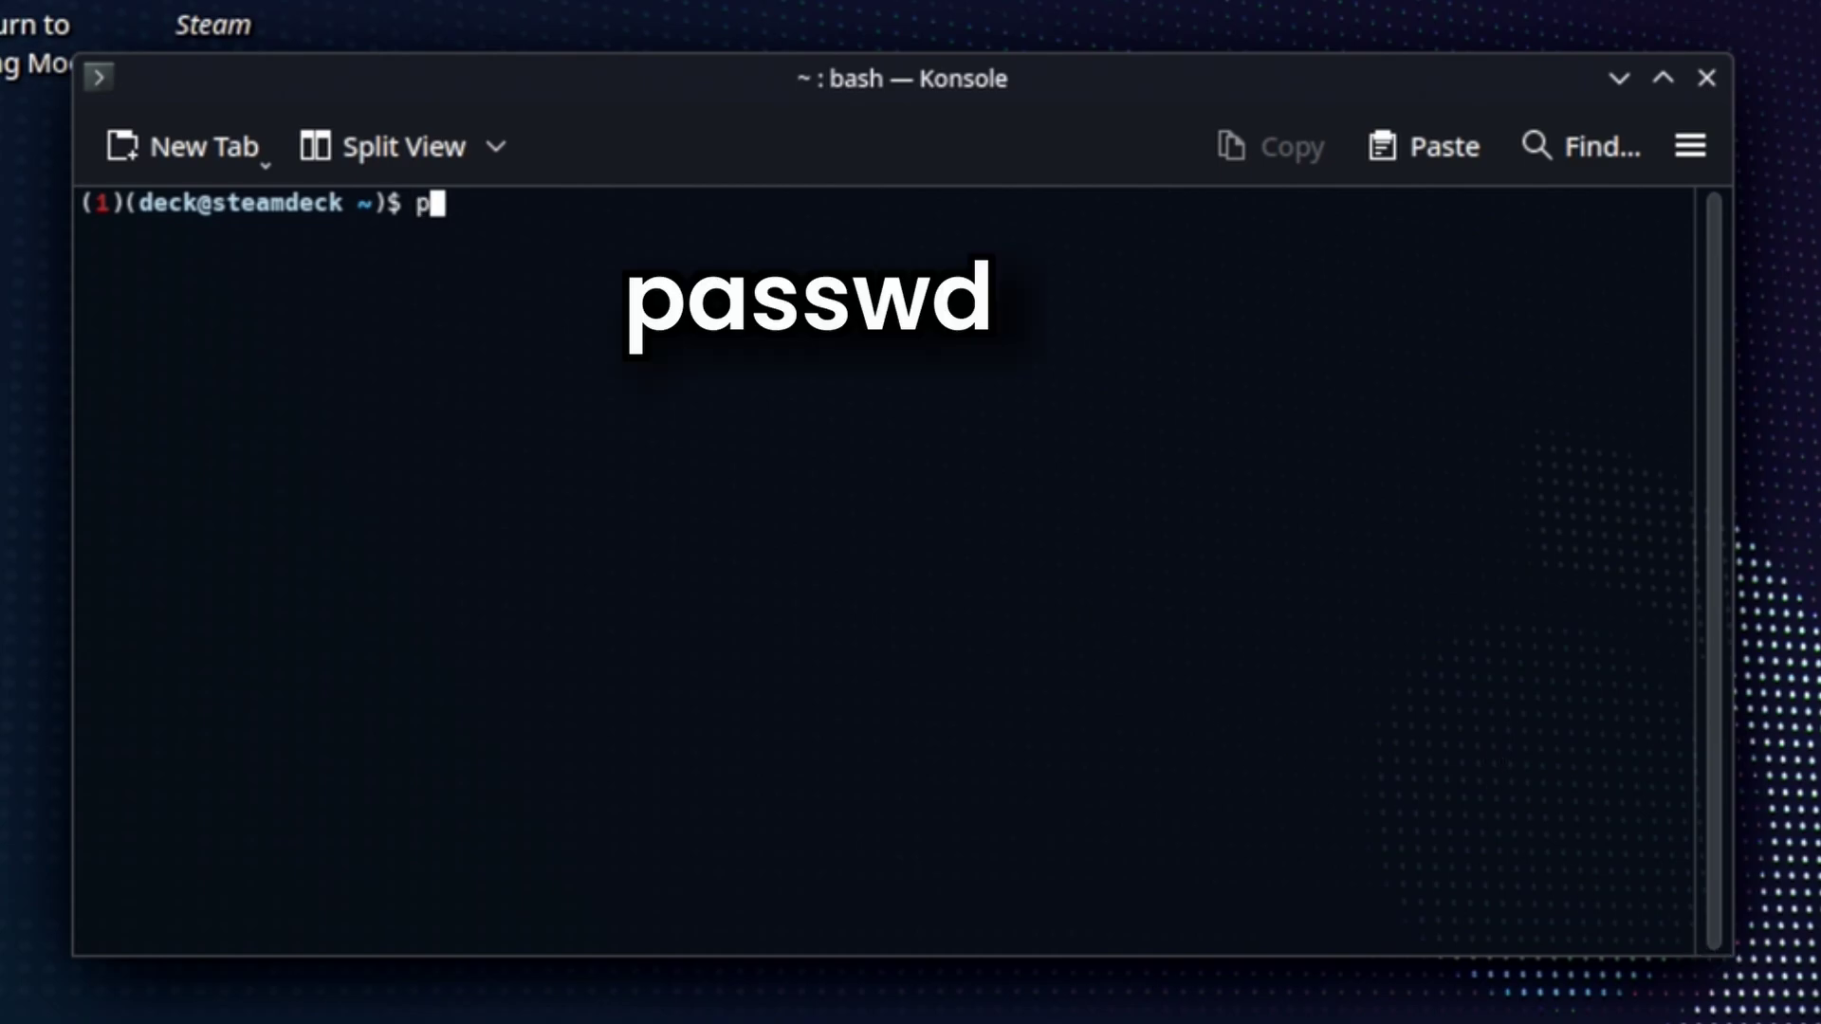
{"action": "type", "text": "asswd"}
{"action": "key", "text": "Return"}
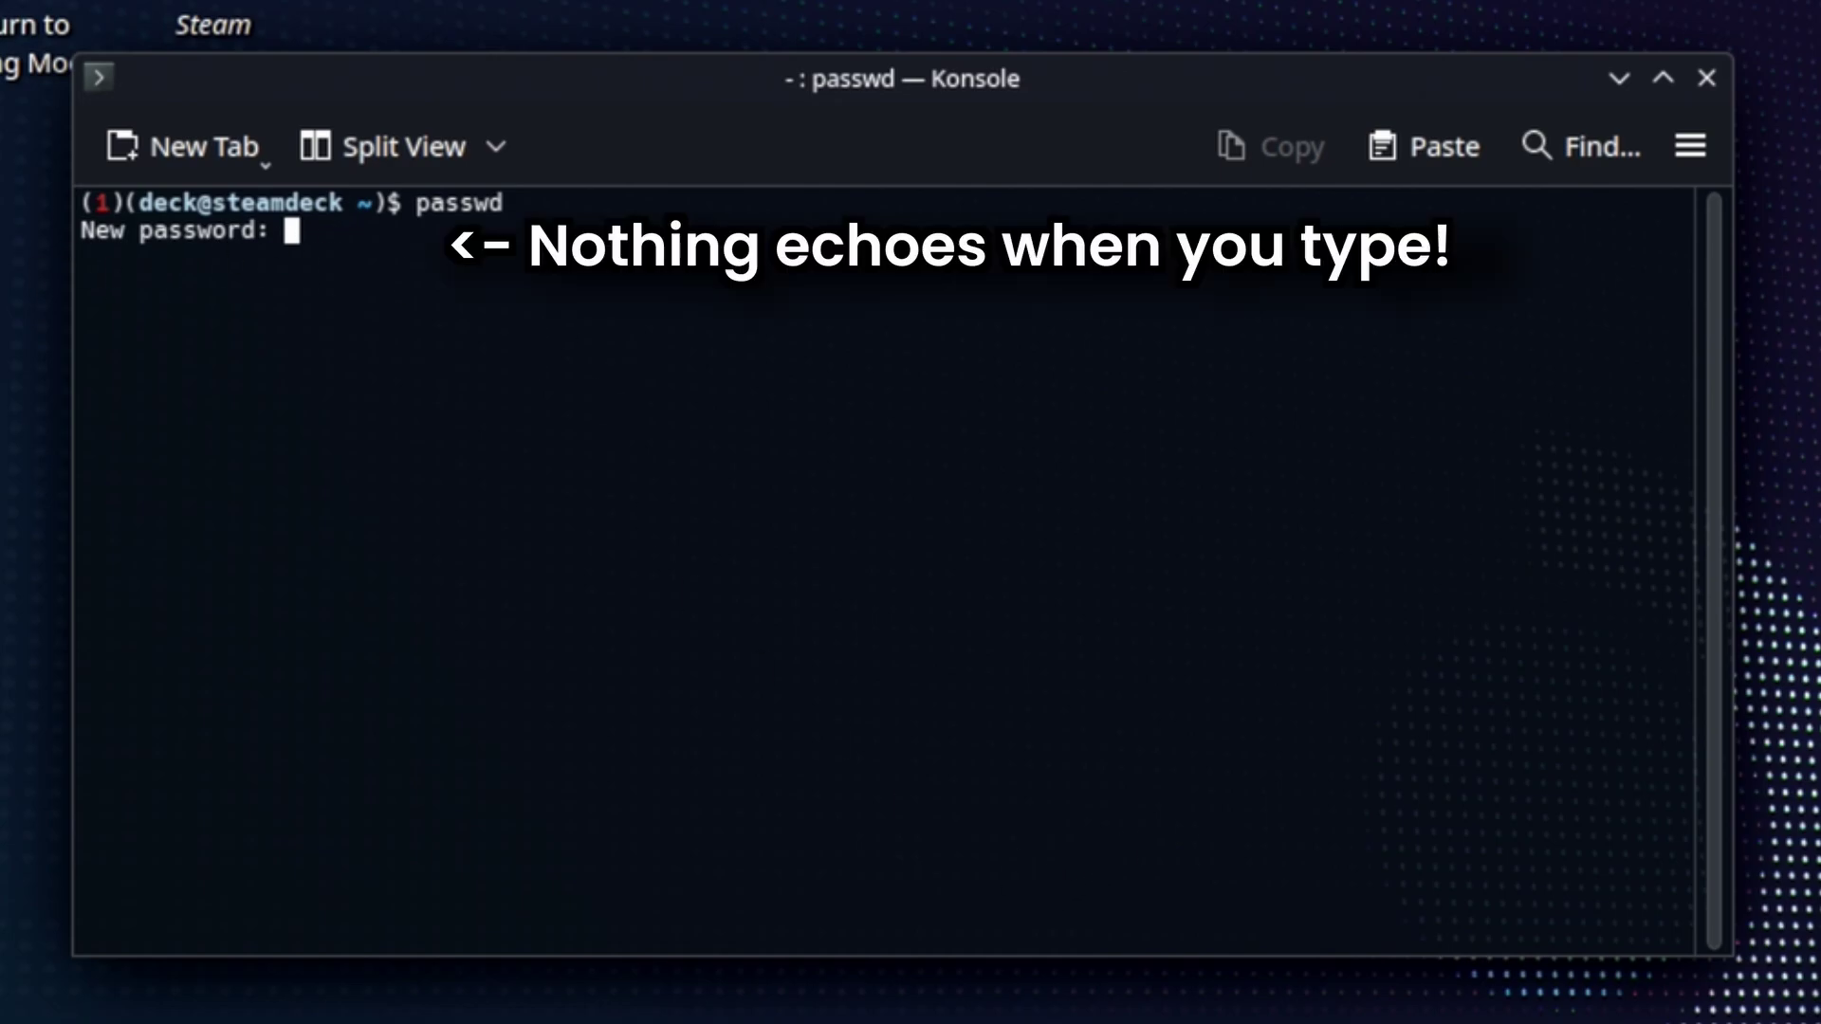
{"action": "key", "text": "Return"}
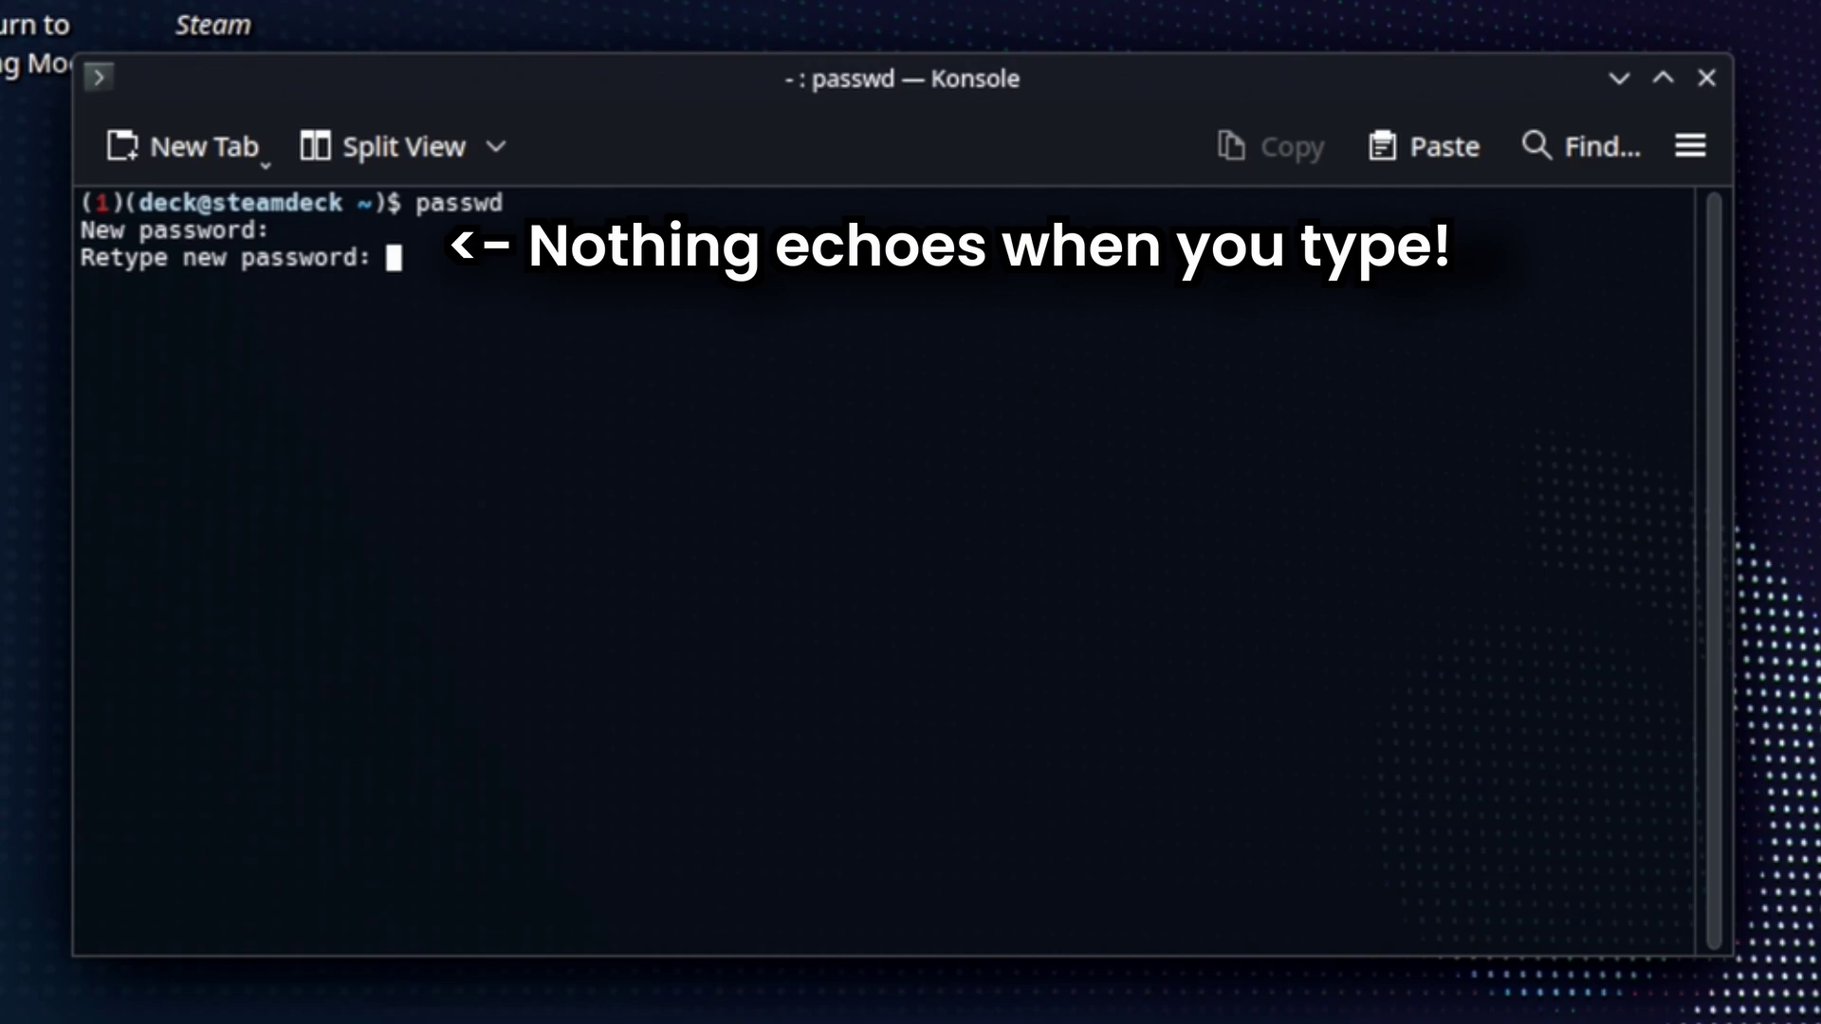
{"action": "key", "text": "Return"}
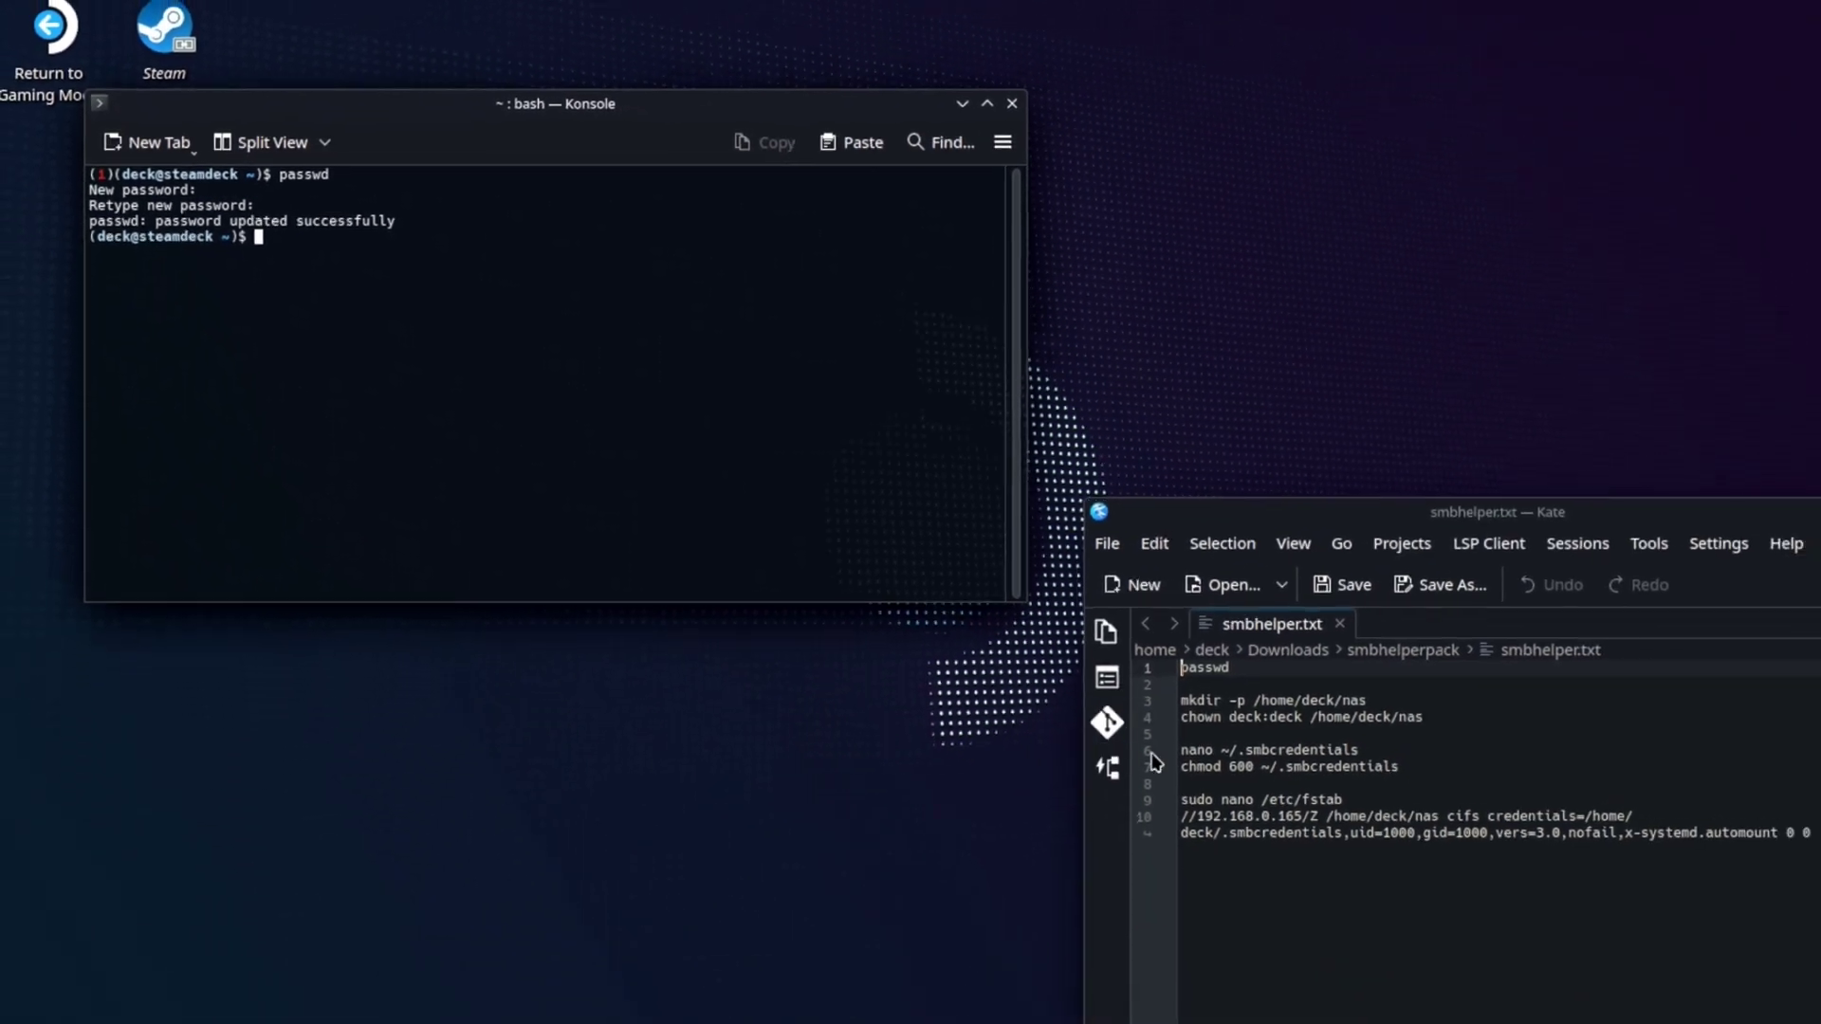
Copy the mkdir -p /home/deck/nas line from smbhelper.txt and run it in Konsole
{"action": "left_click", "coordinate": [1411, 702]}
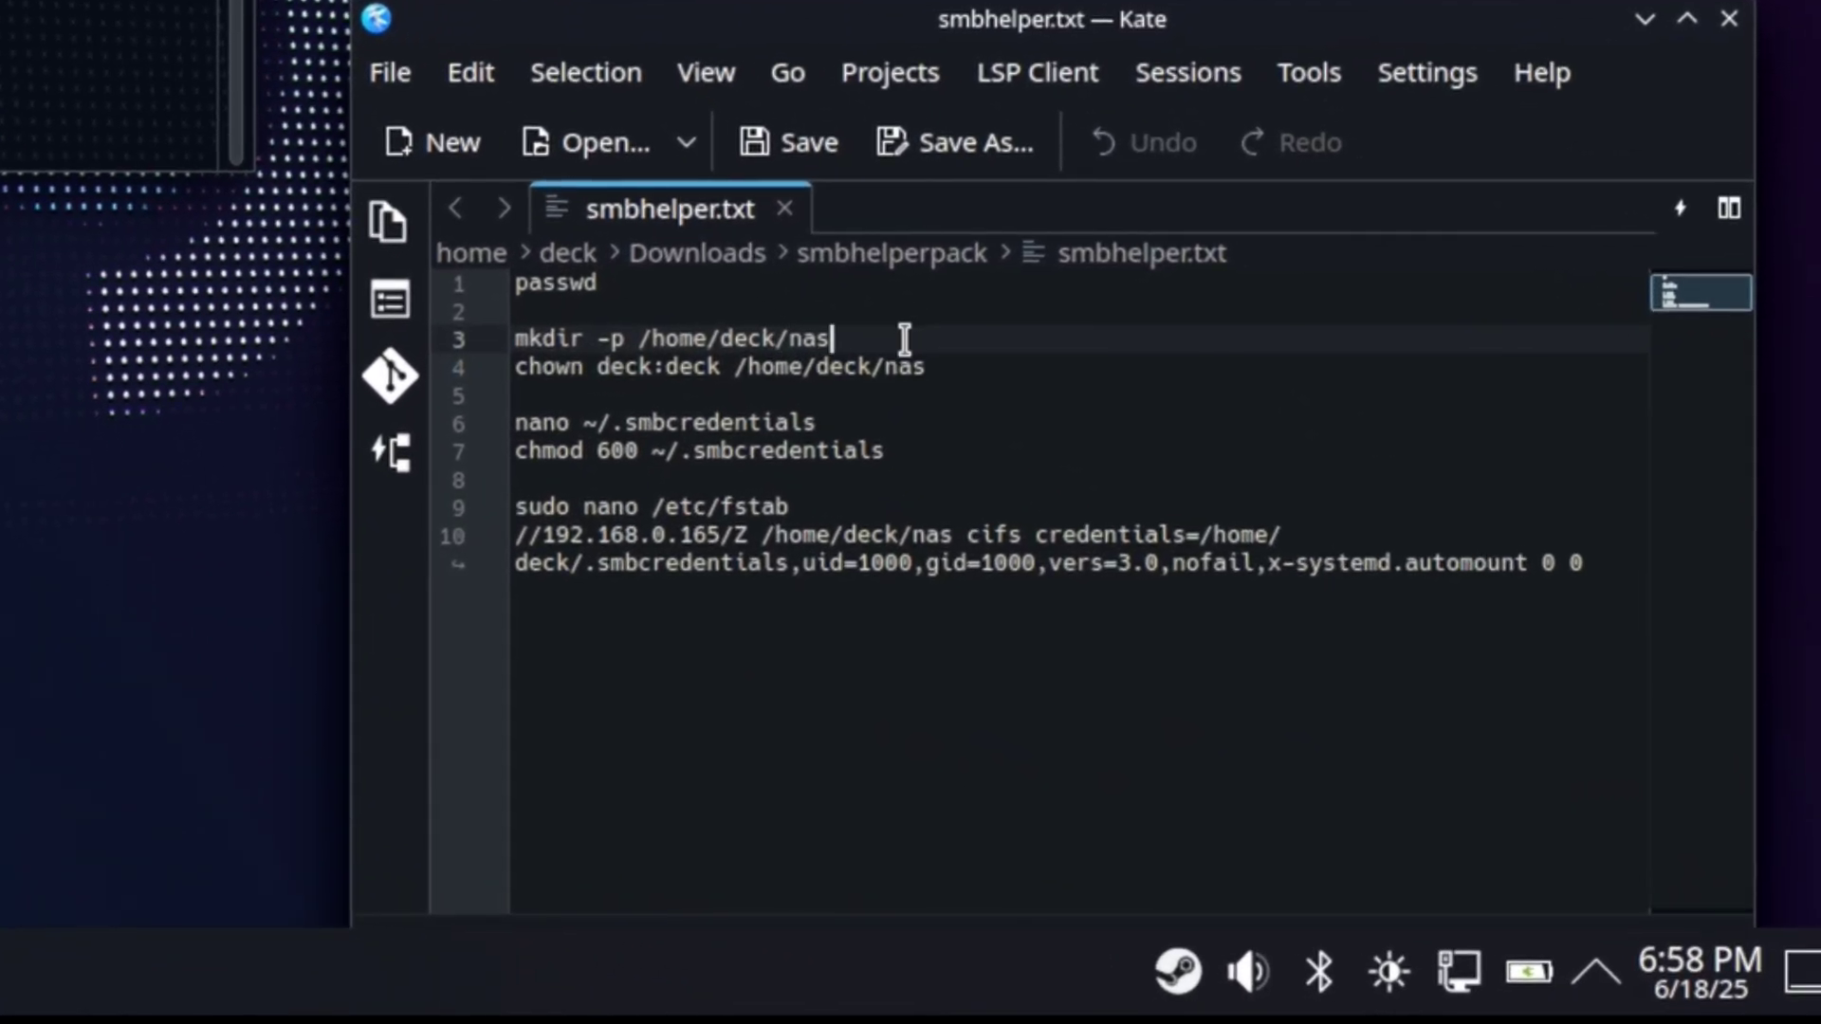
{"action": "left_click_drag", "start_coordinate": [904, 338], "coordinate": [492, 339]}
{"action": "key", "text": "ctrl+c"}
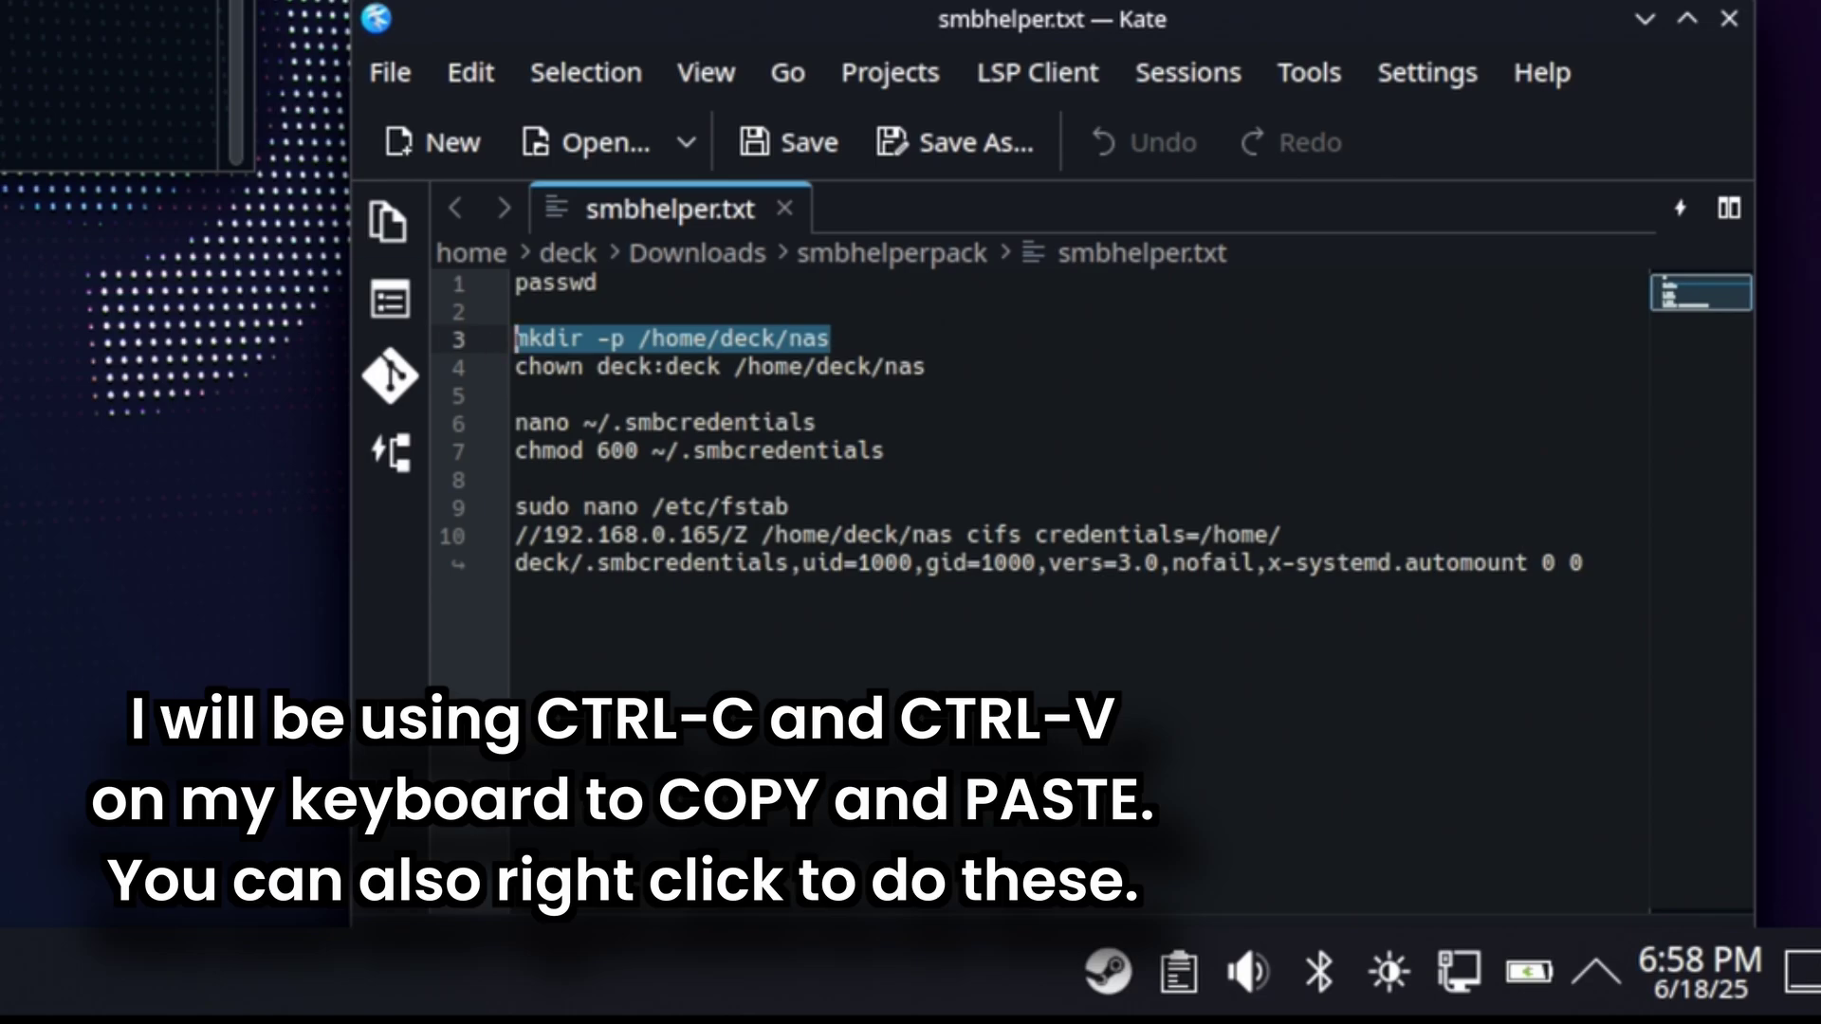
{"action": "right_click", "coordinate": [578, 344]}
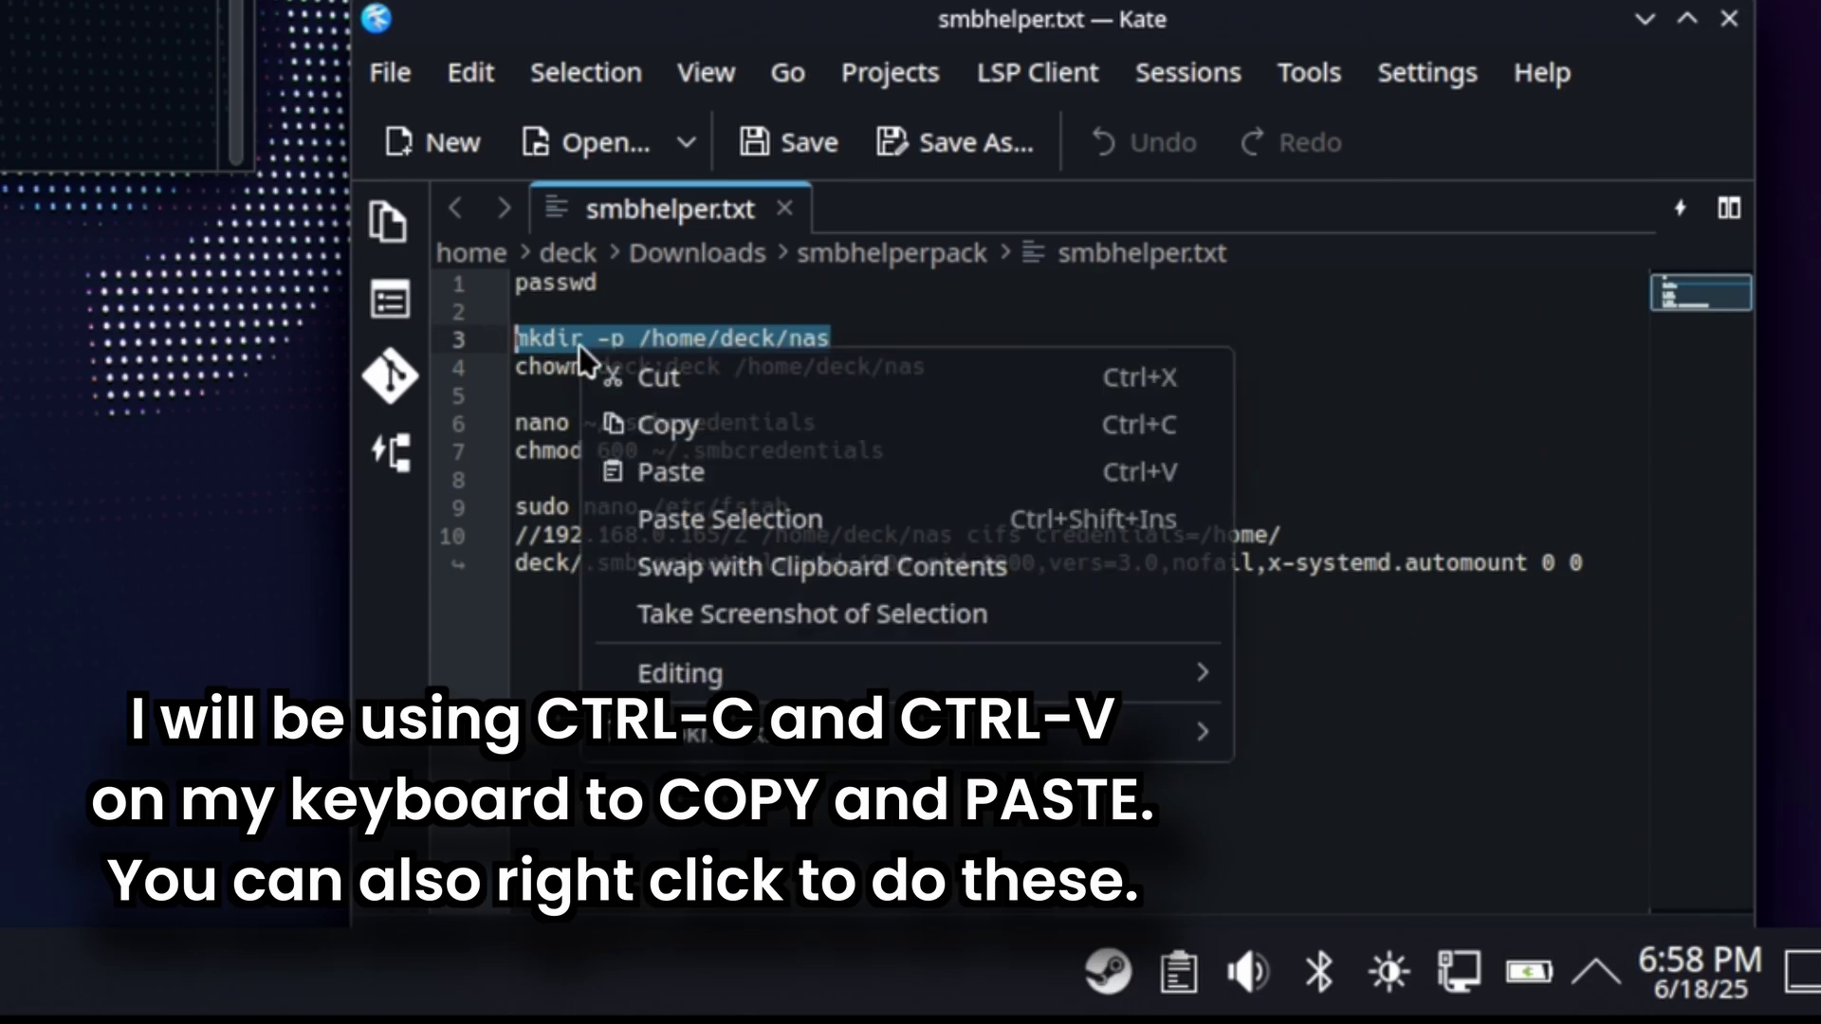
{"action": "left_click", "coordinate": [626, 423]}
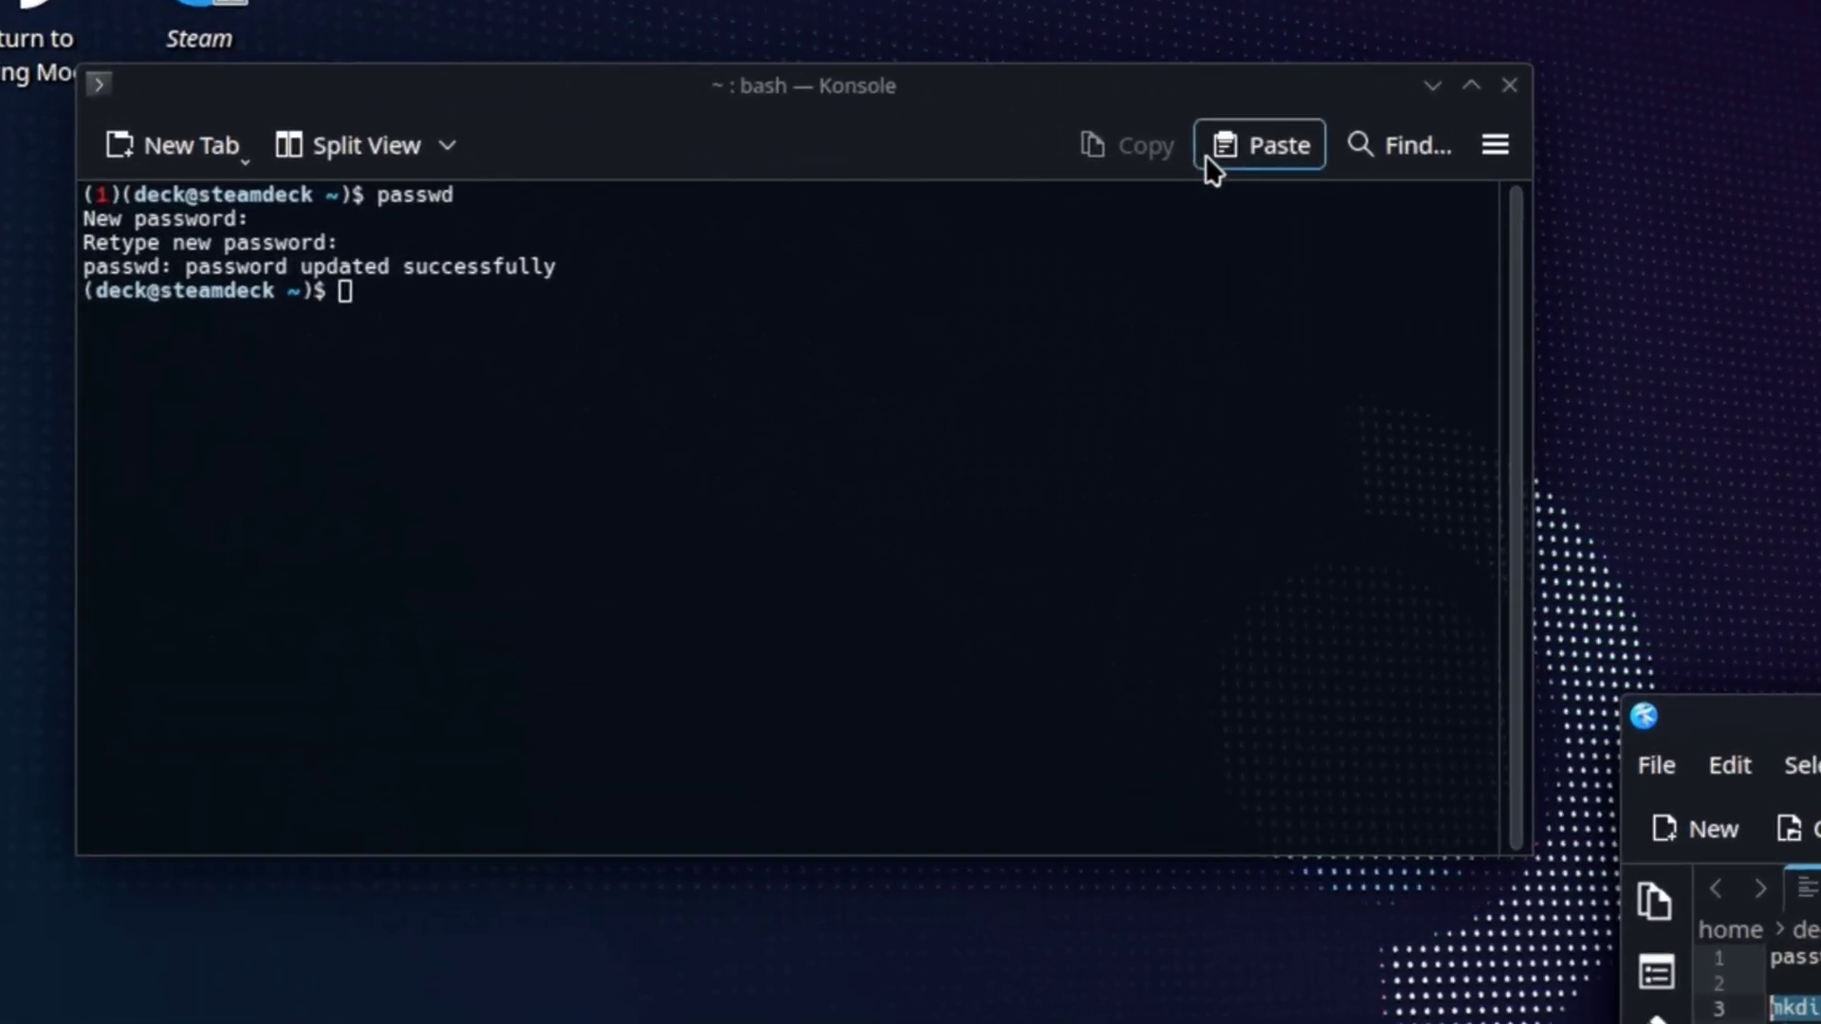
{"action": "left_click", "coordinate": [782, 141]}
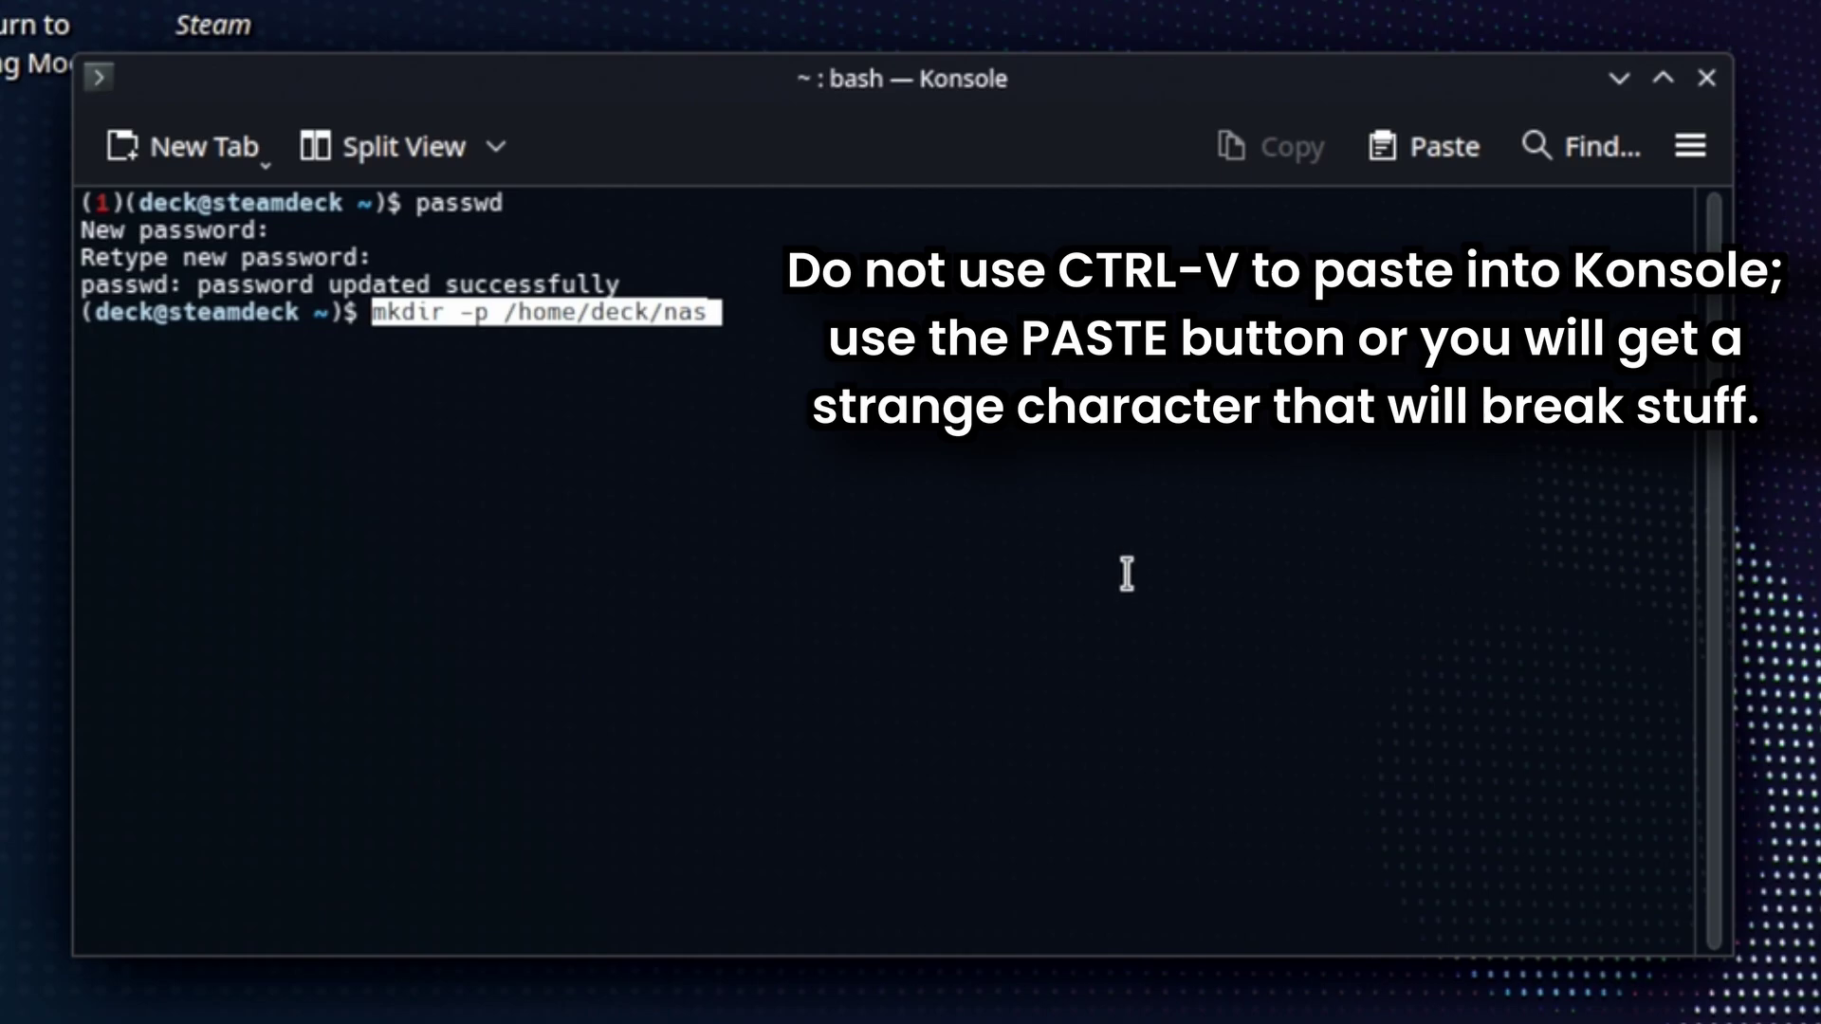
{"action": "key", "text": "Return"}
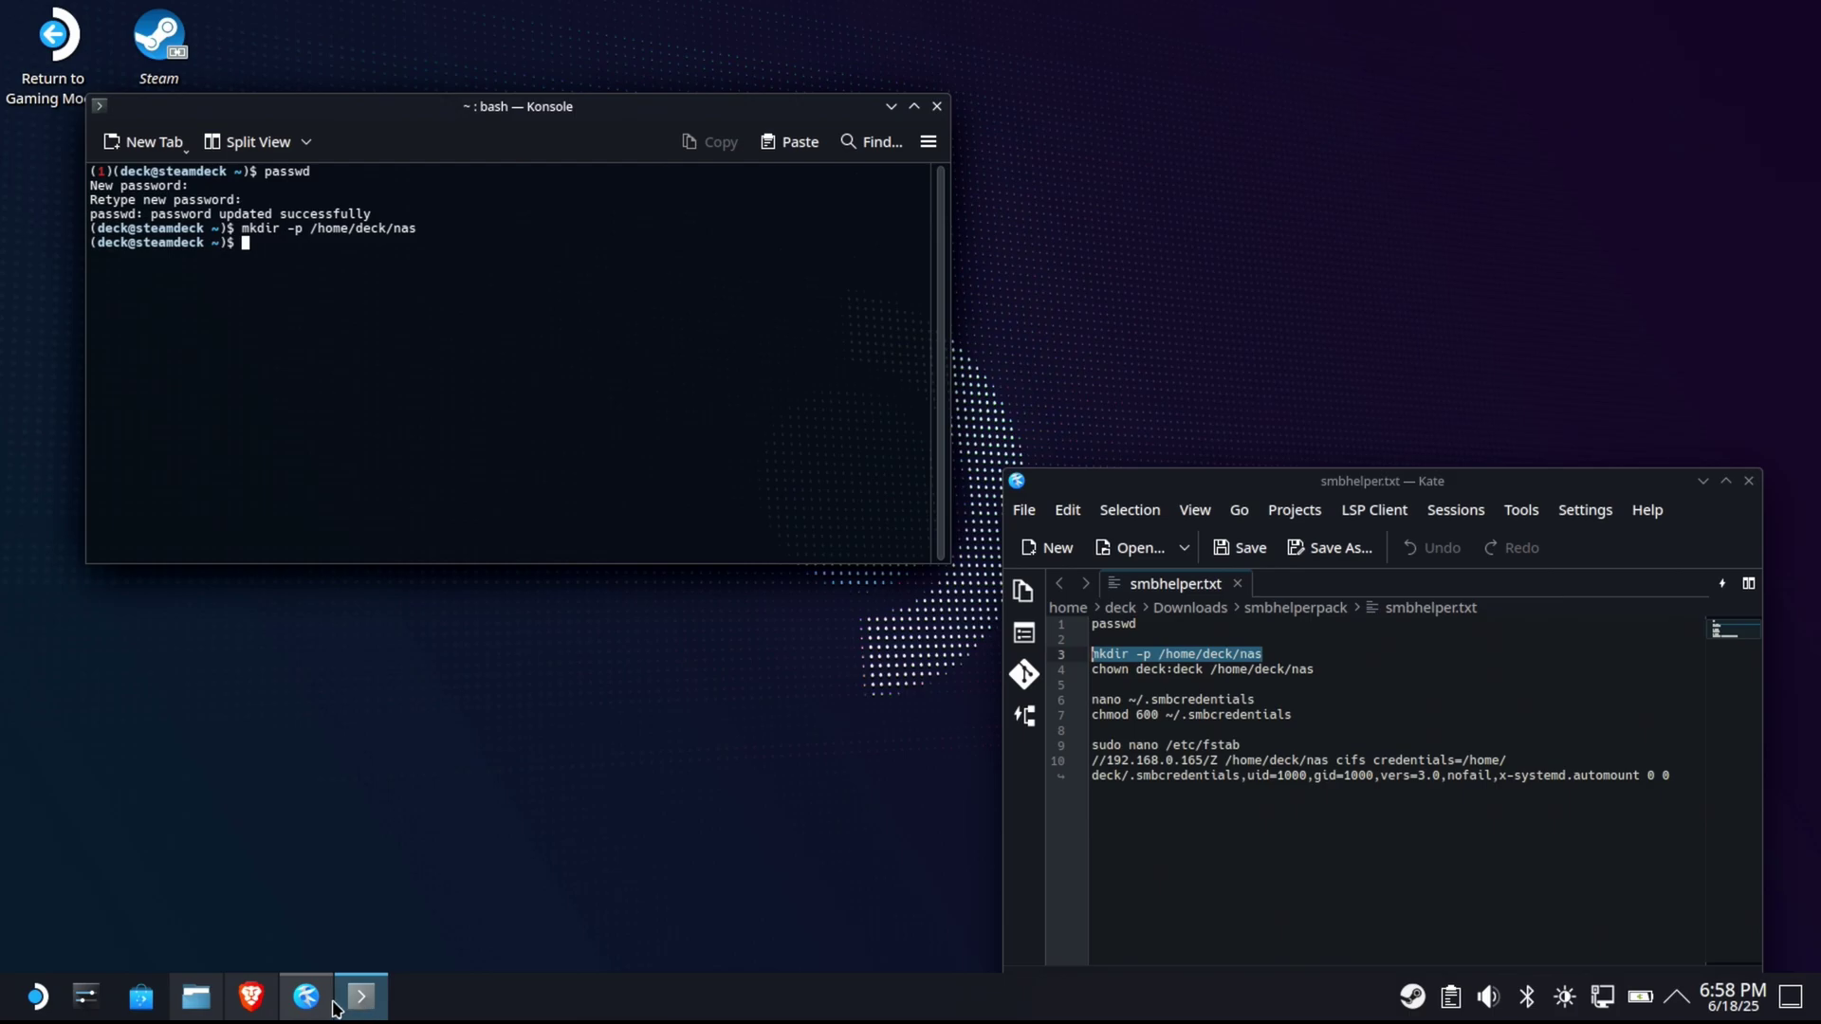
Check the nas folder inside the Home folder in Dolphin, then minimize the file manager
{"action": "left_click", "coordinate": [195, 996]}
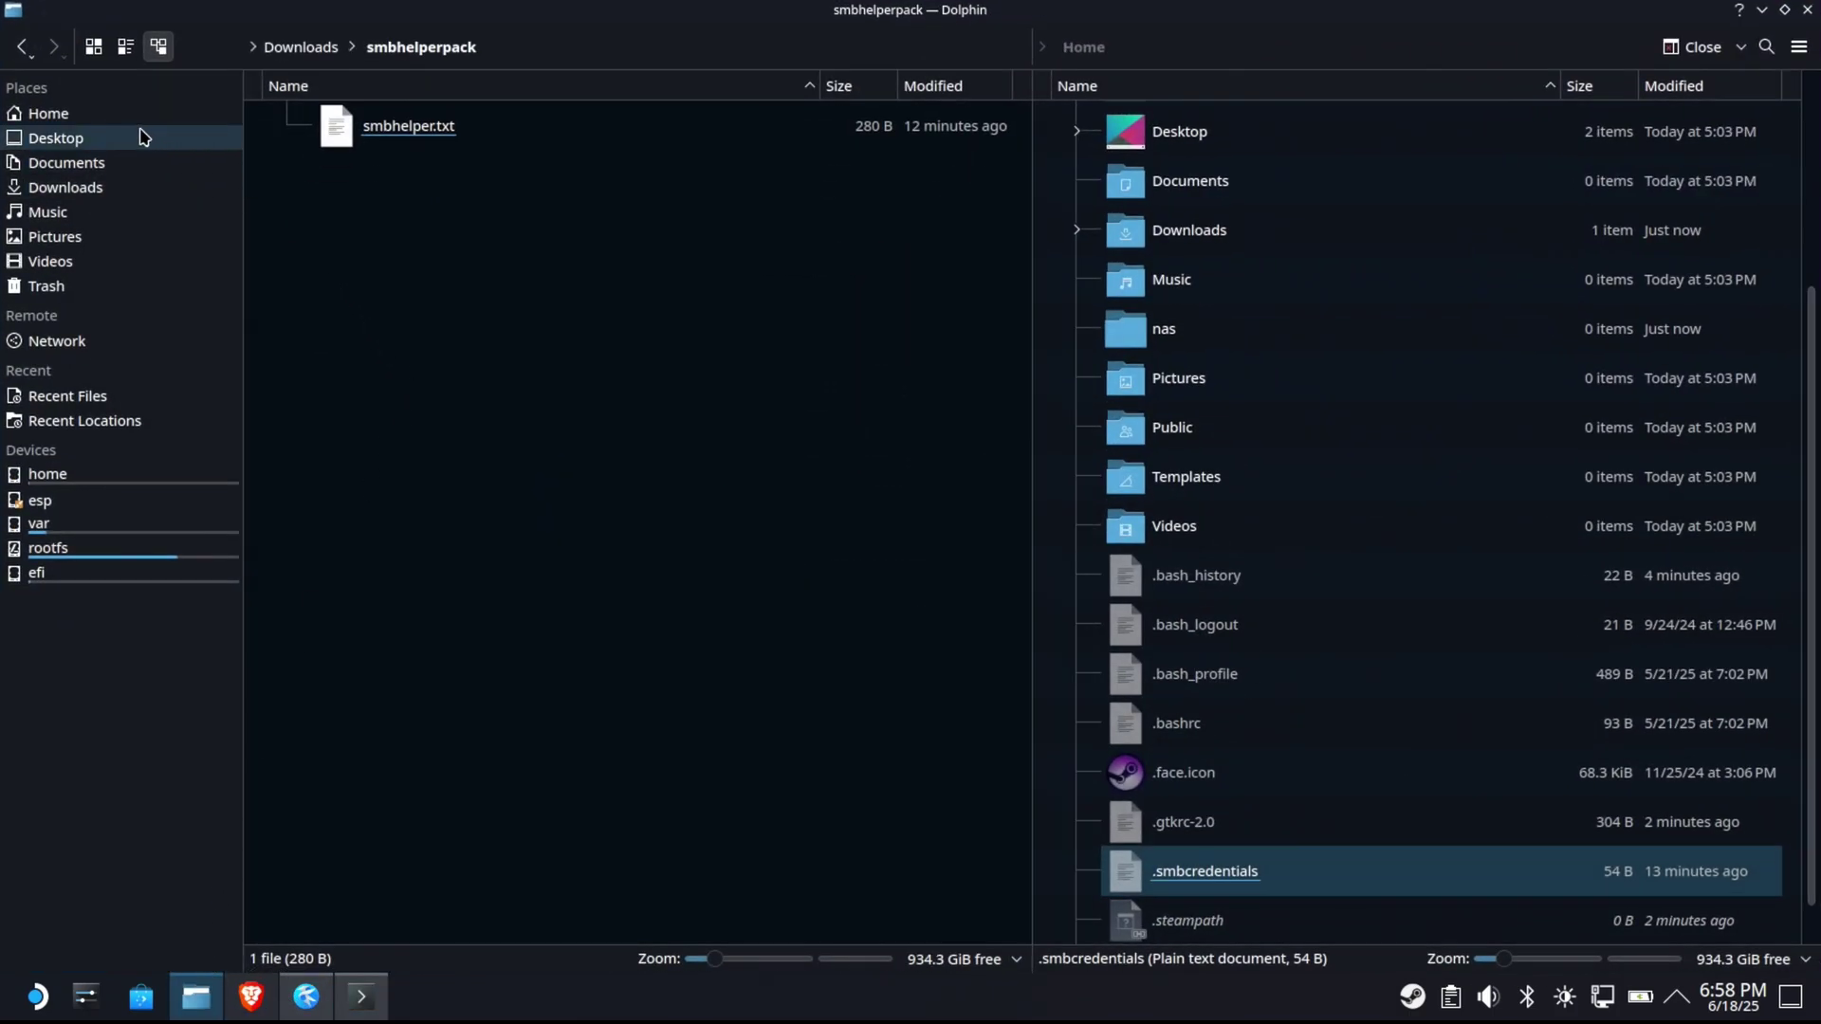
{"action": "scroll", "coordinate": [1243, 212], "scroll_direction": "up", "scroll_amount": 2}
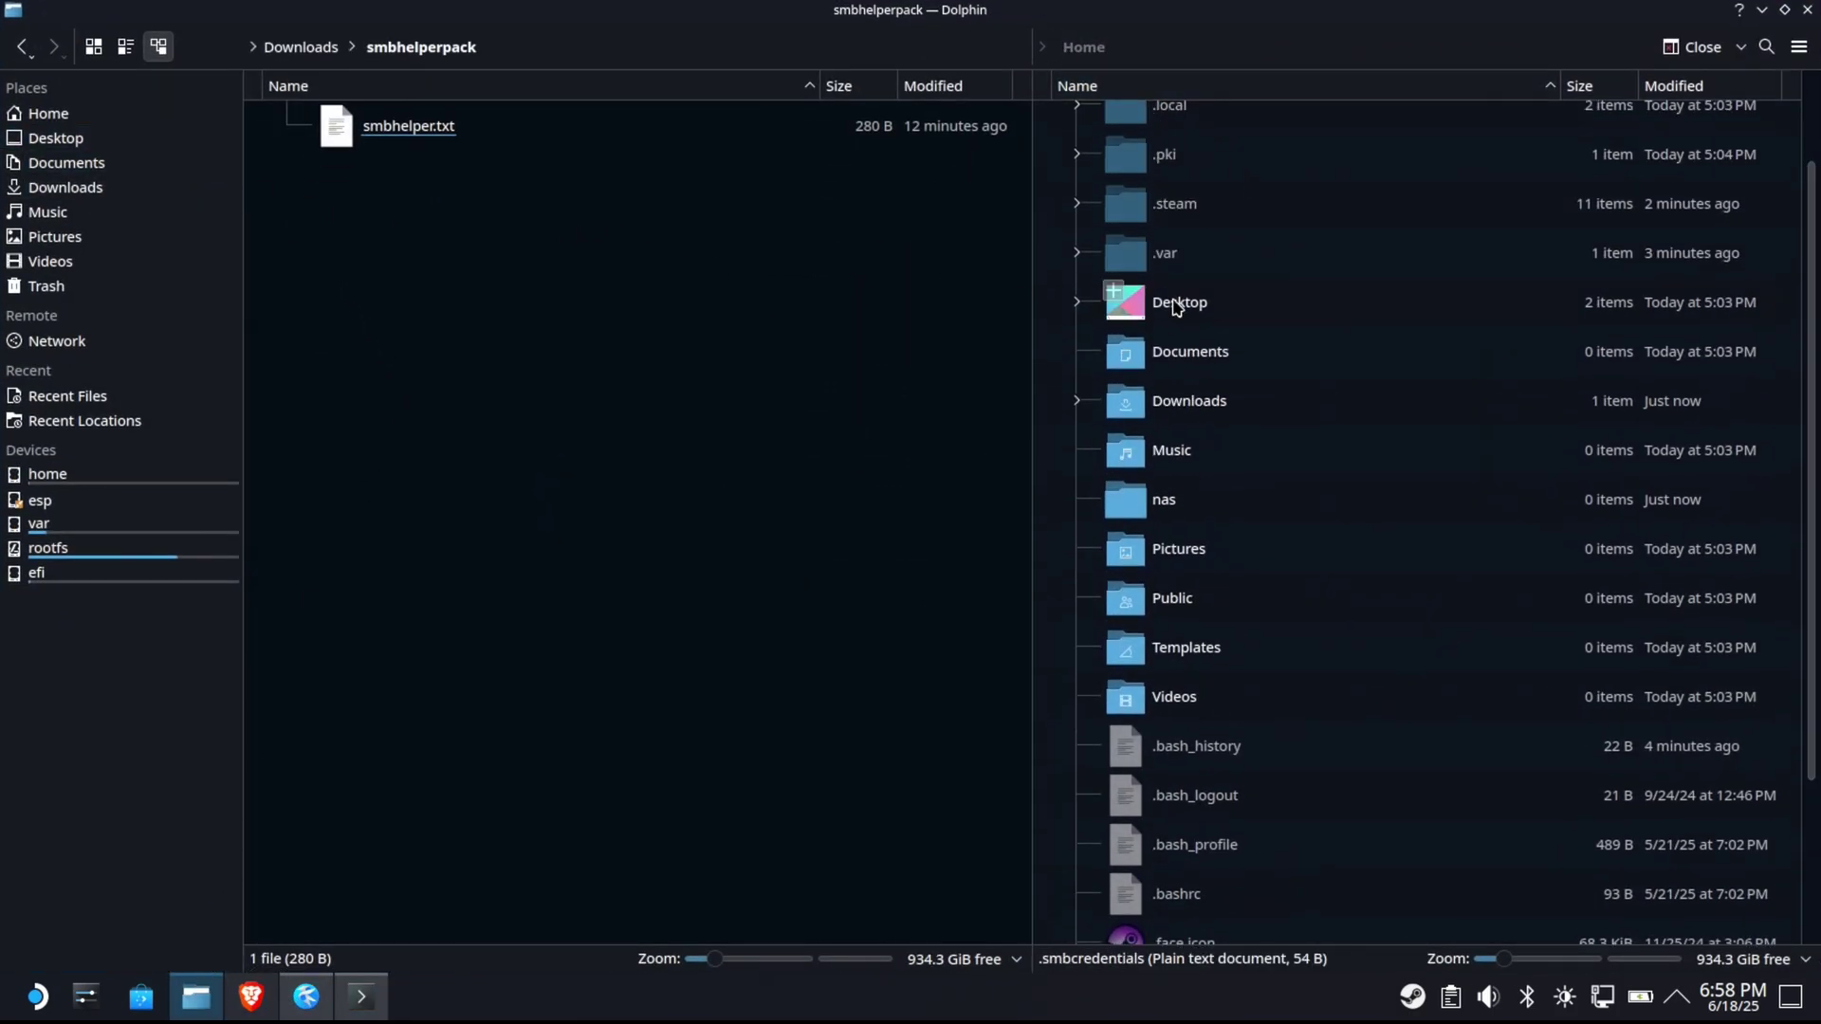
{"action": "left_click", "coordinate": [1165, 495]}
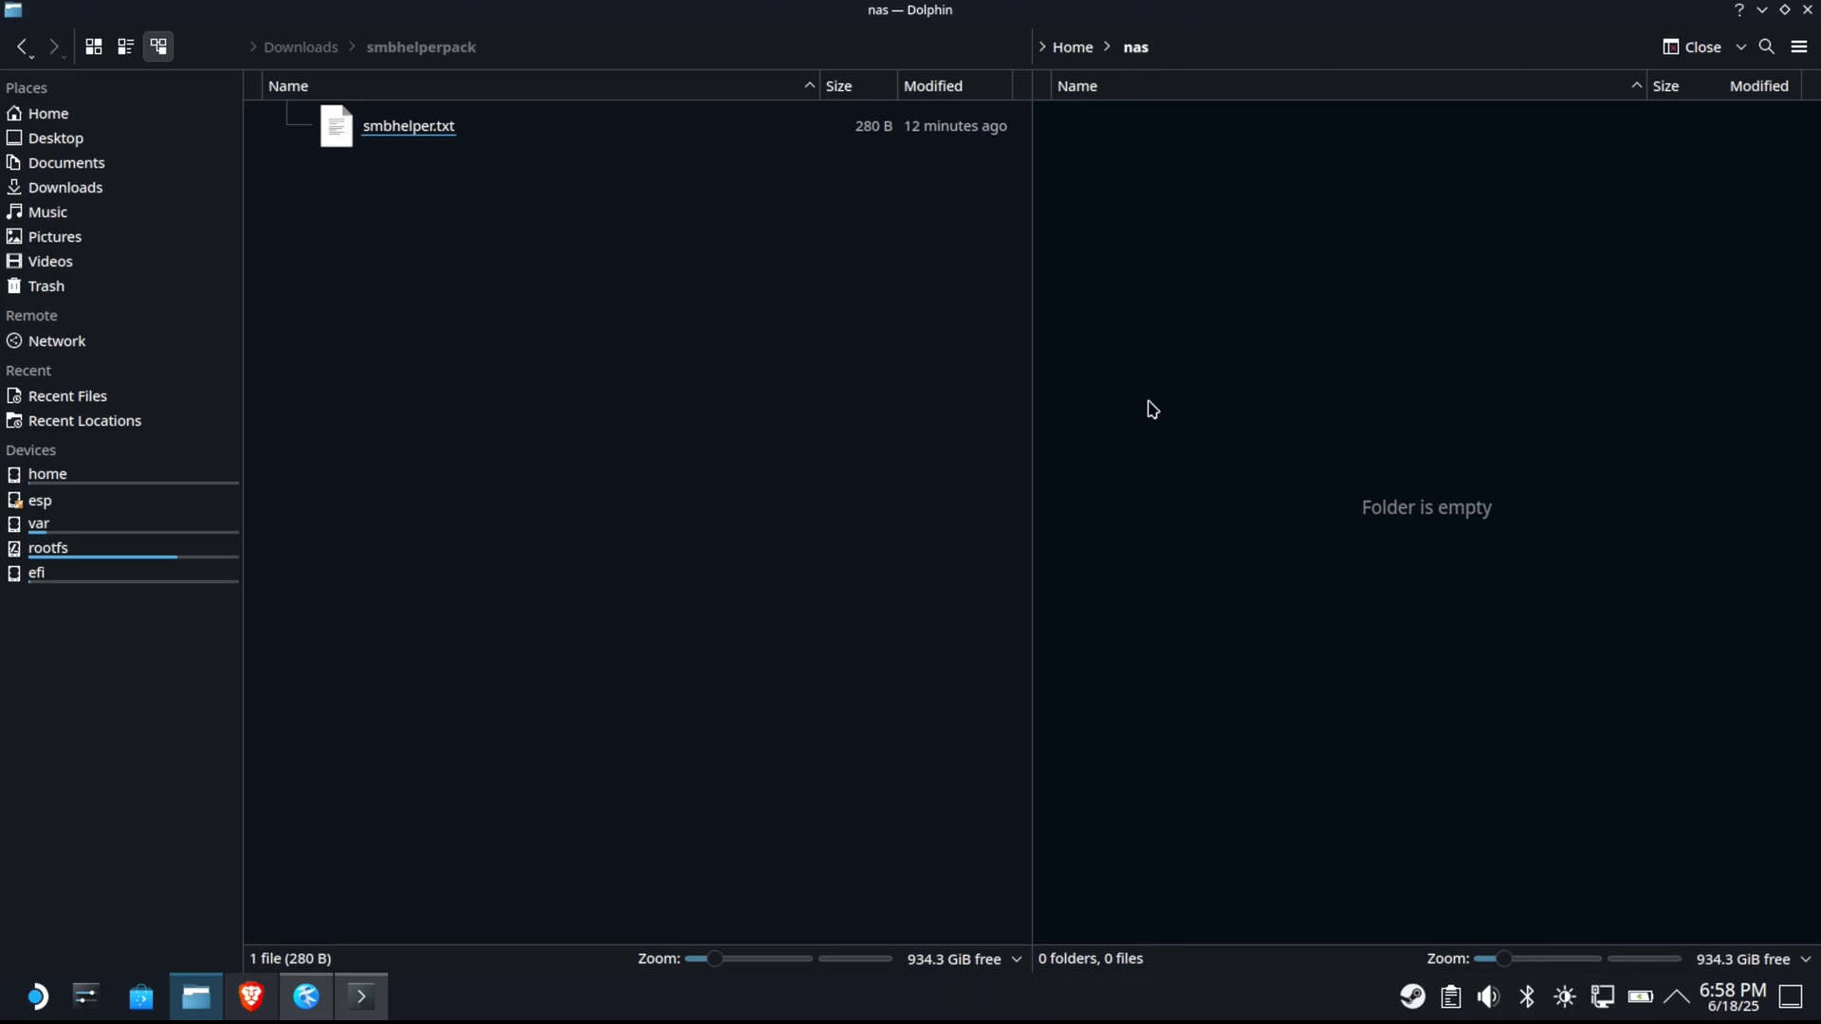
{"action": "left_click", "coordinate": [1762, 9]}
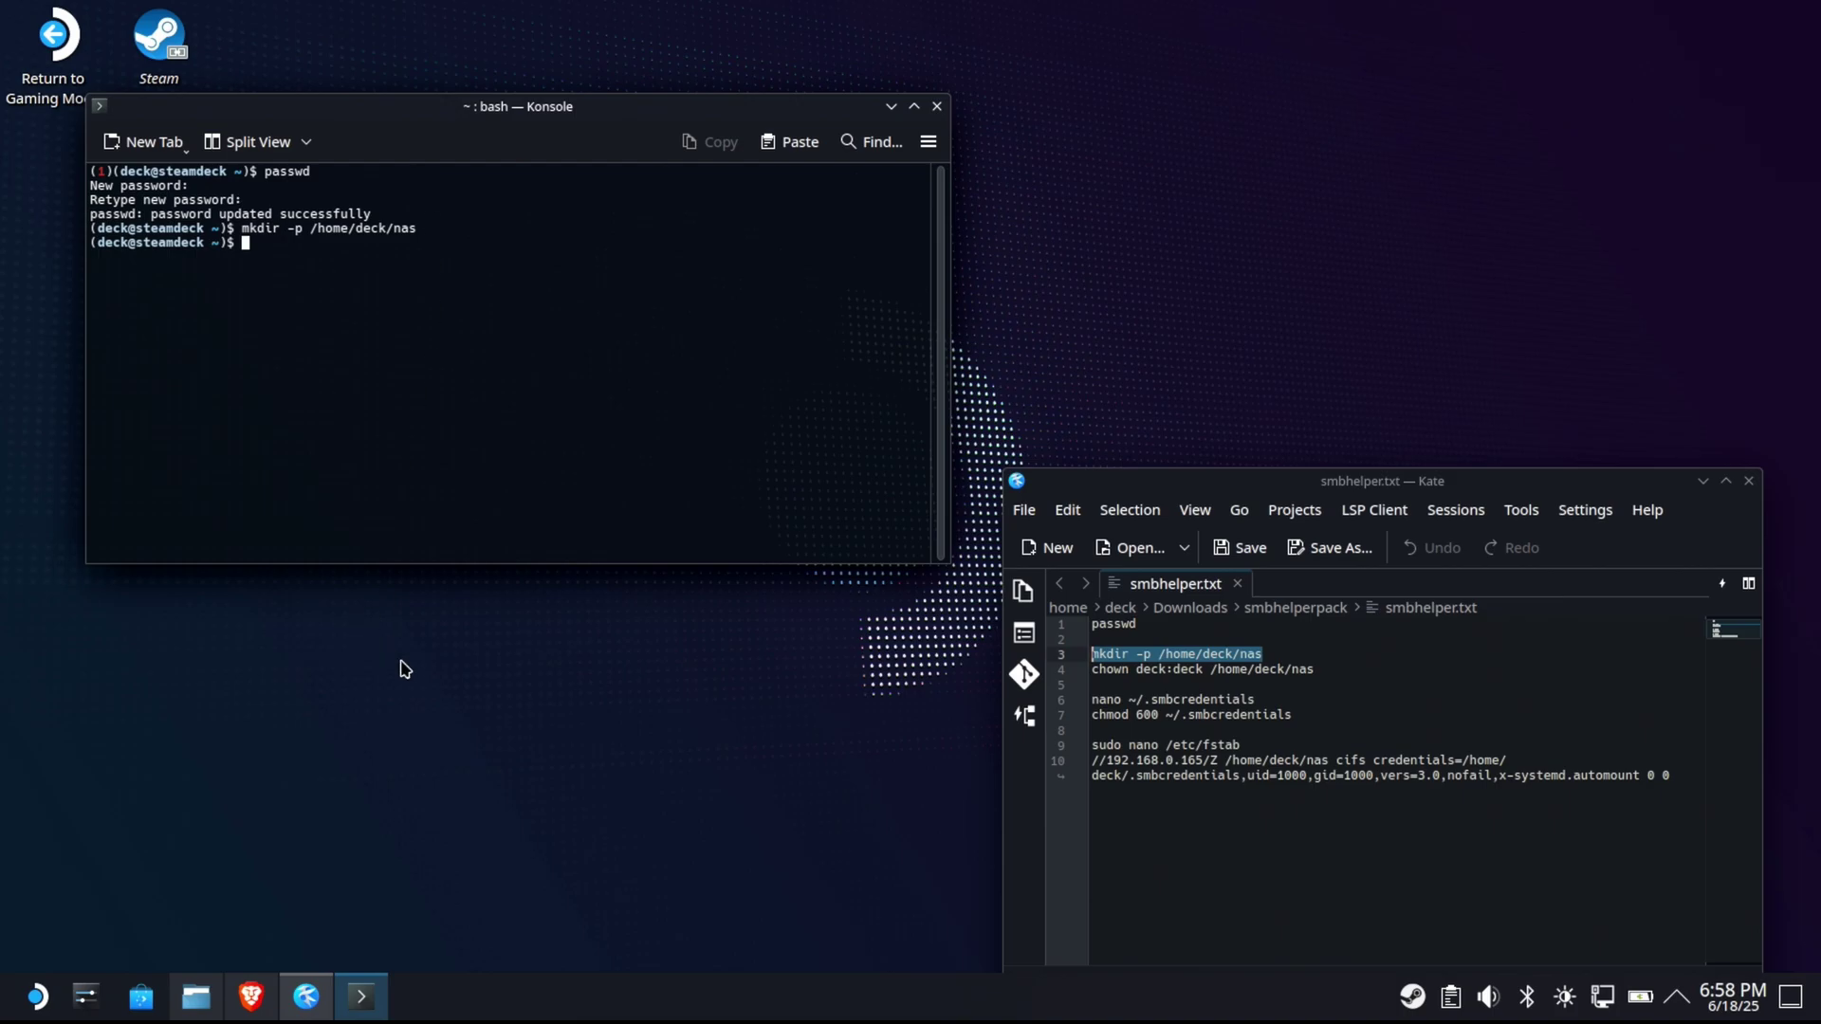
Browse the network's SMB shared folders in Dolphin to the Z share on server 192.168.0.165
{"action": "left_click", "coordinate": [190, 1008]}
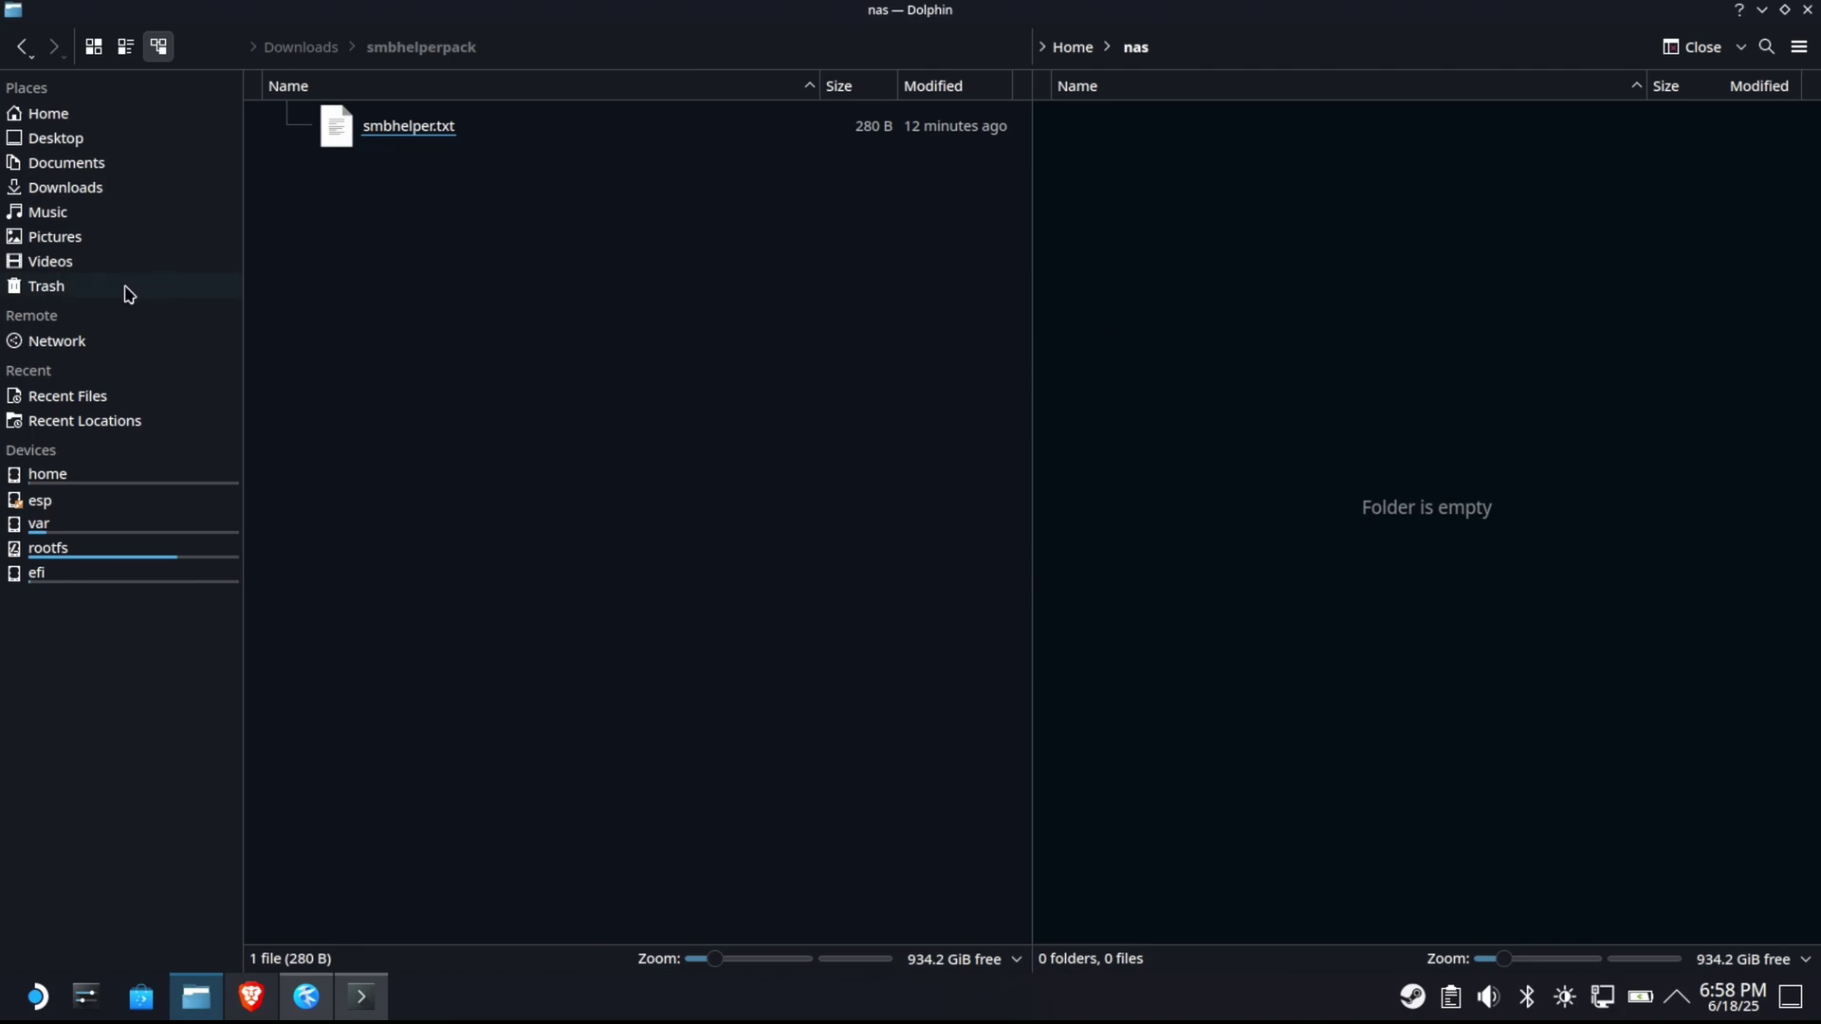
{"action": "left_click", "coordinate": [48, 341]}
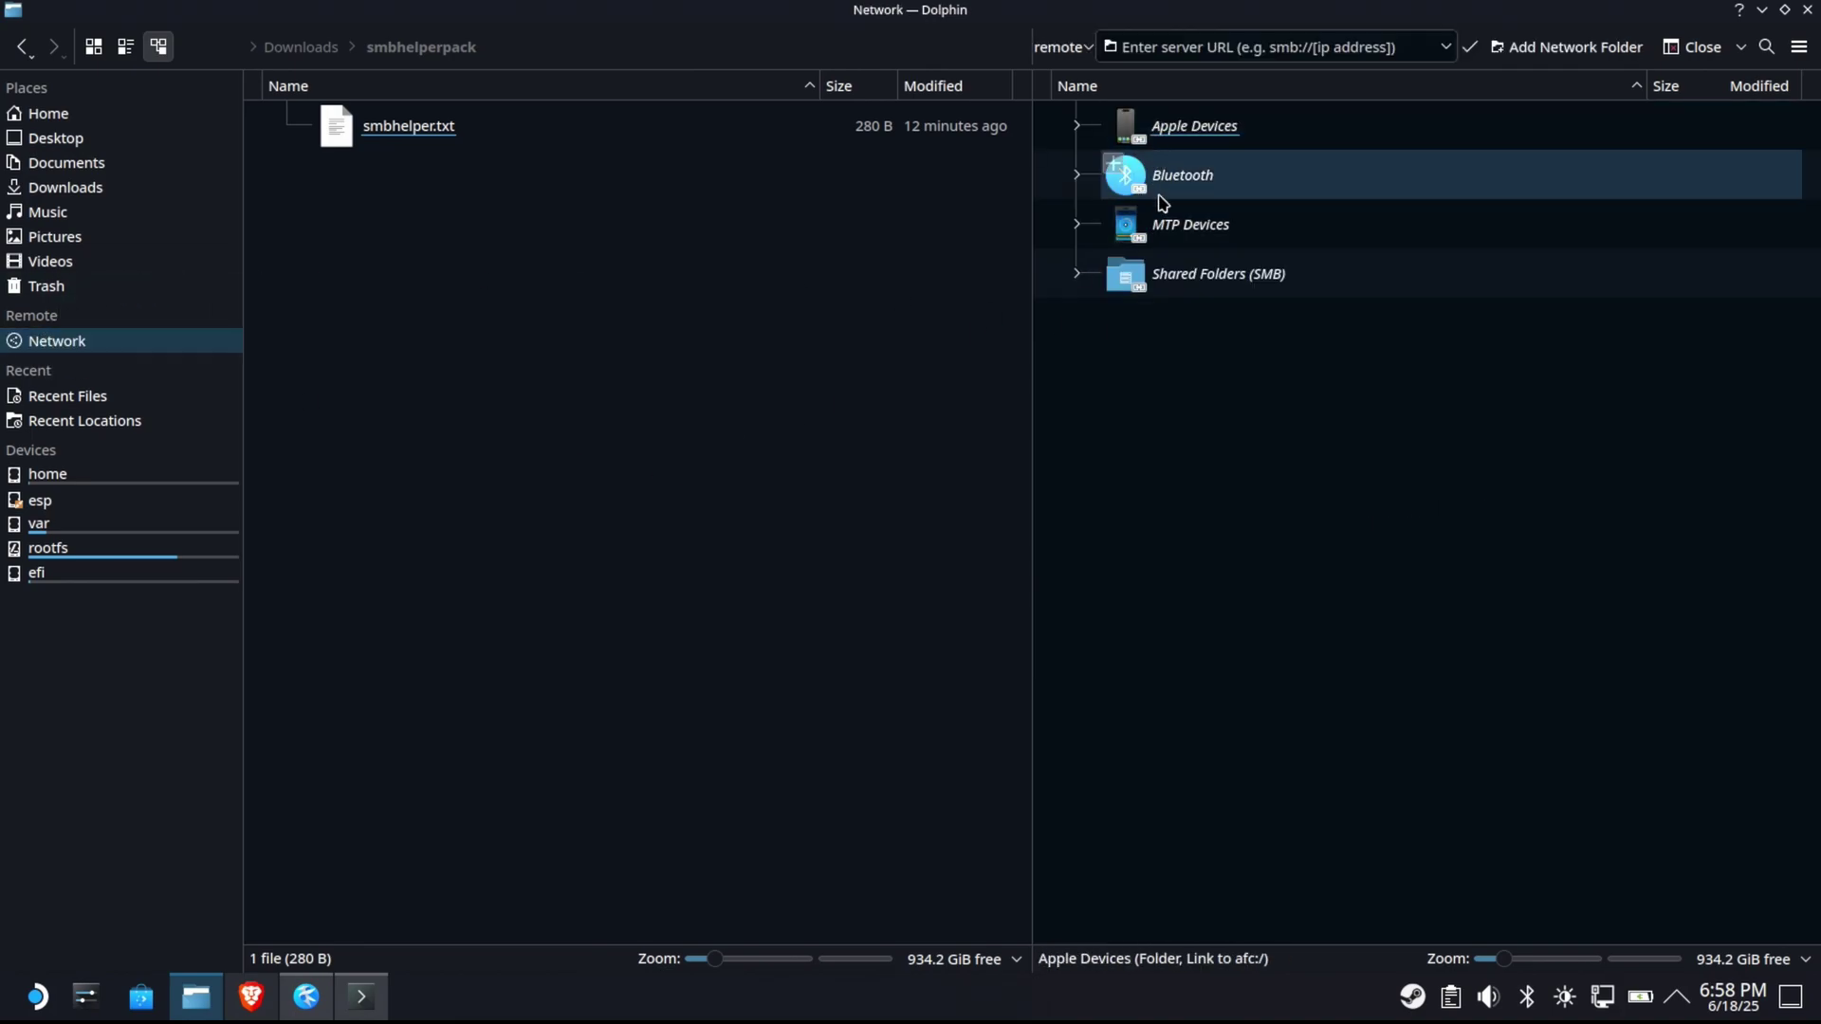
{"action": "left_click", "coordinate": [1170, 273]}
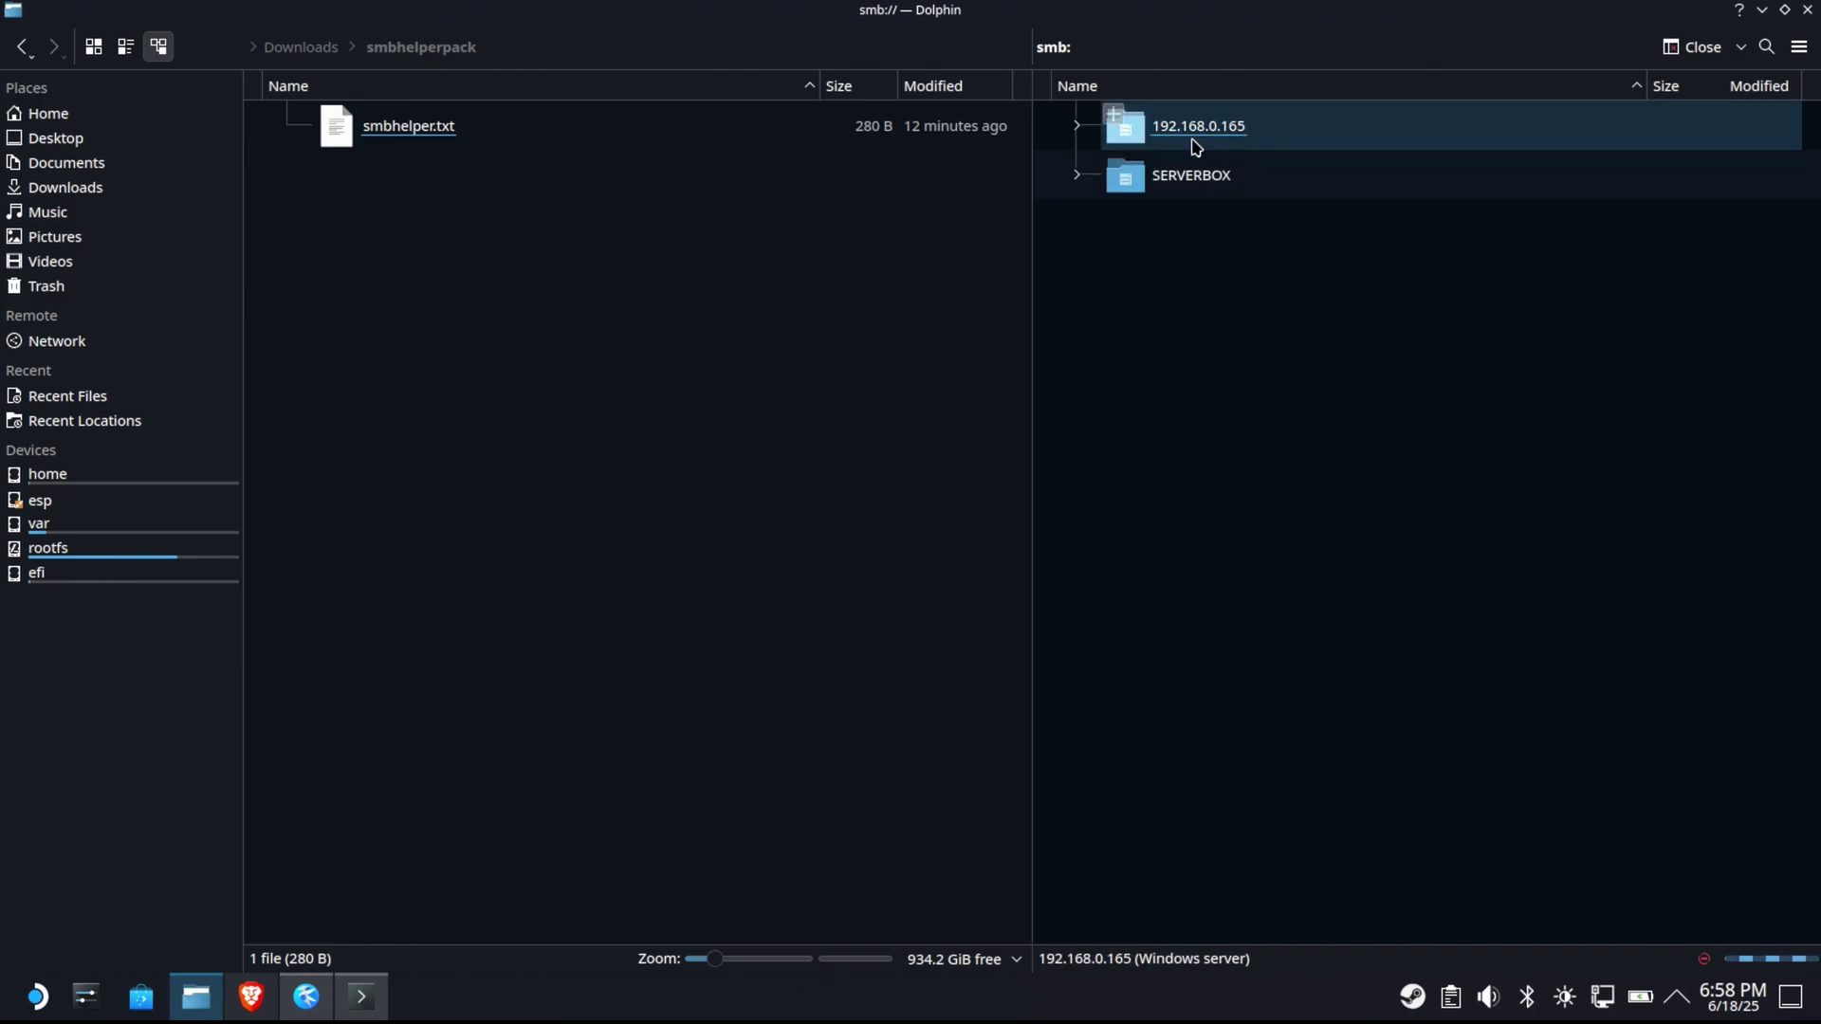
{"action": "left_click", "coordinate": [1227, 173]}
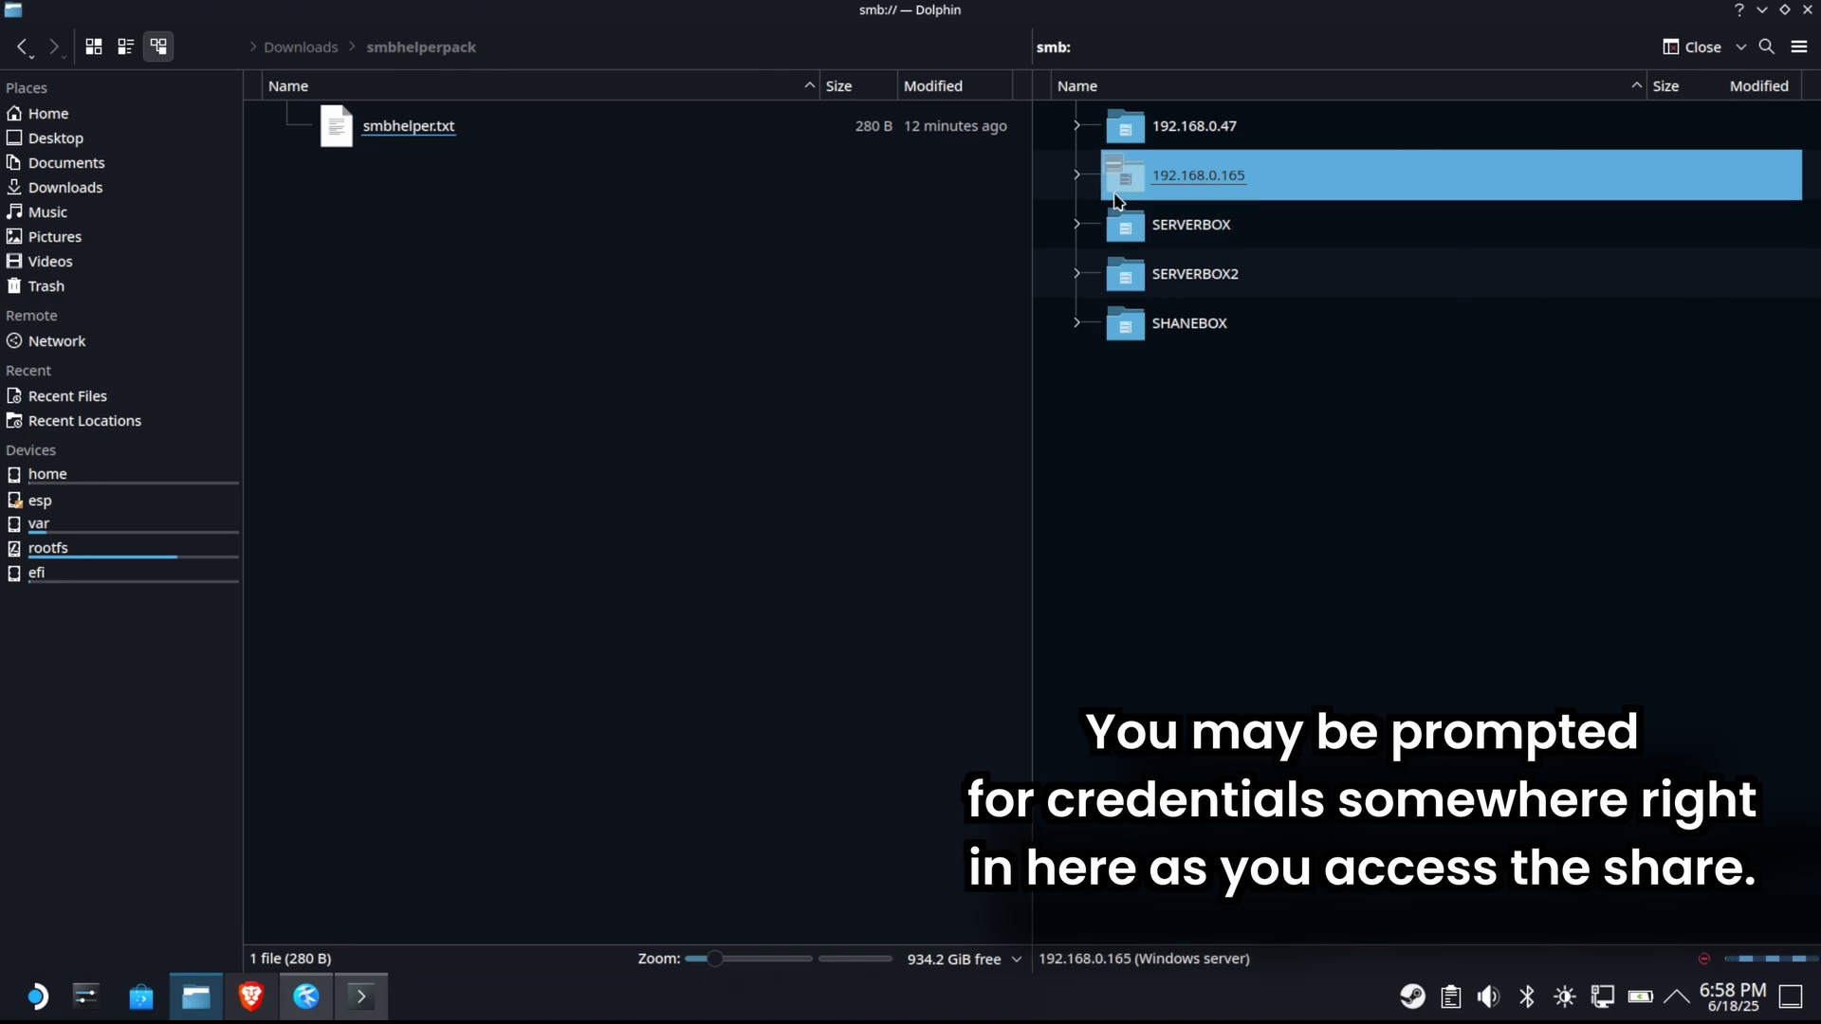
{"action": "double_click", "coordinate": [1227, 176]}
{"action": "scroll", "coordinate": [1232, 293], "scroll_direction": "down", "scroll_amount": 5}
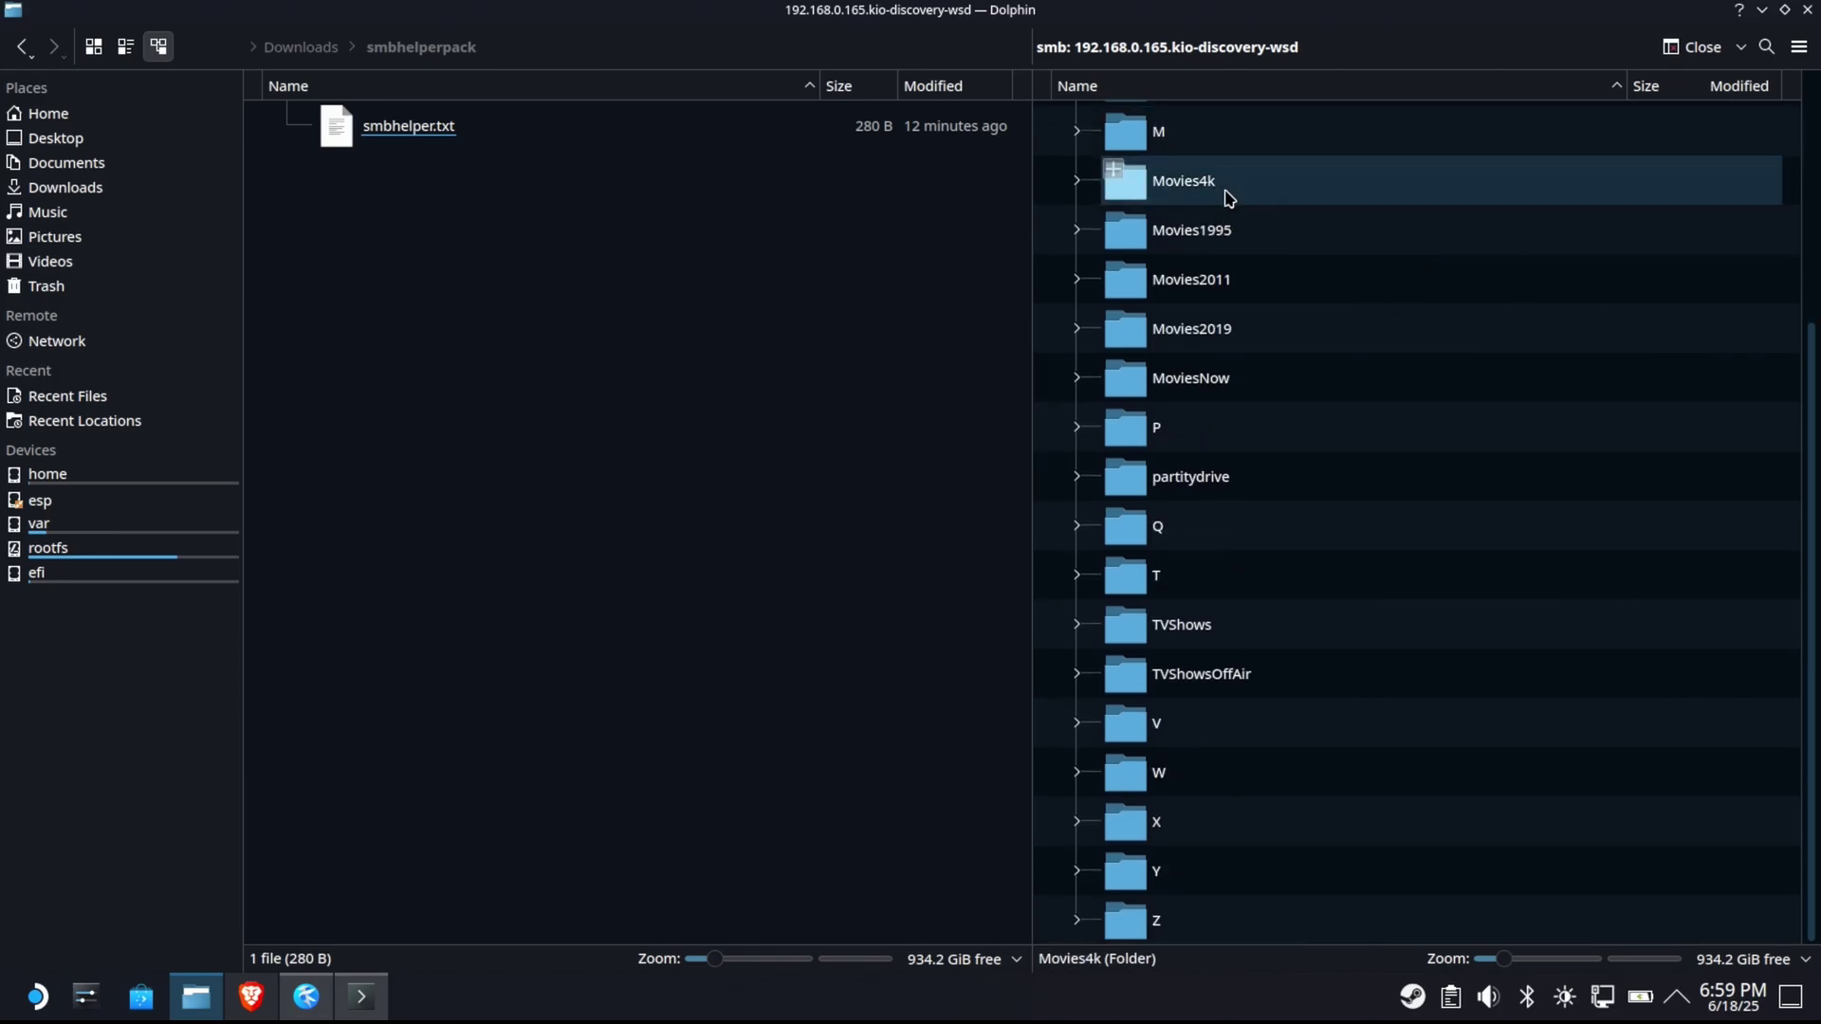
{"action": "double_click", "coordinate": [1128, 912]}
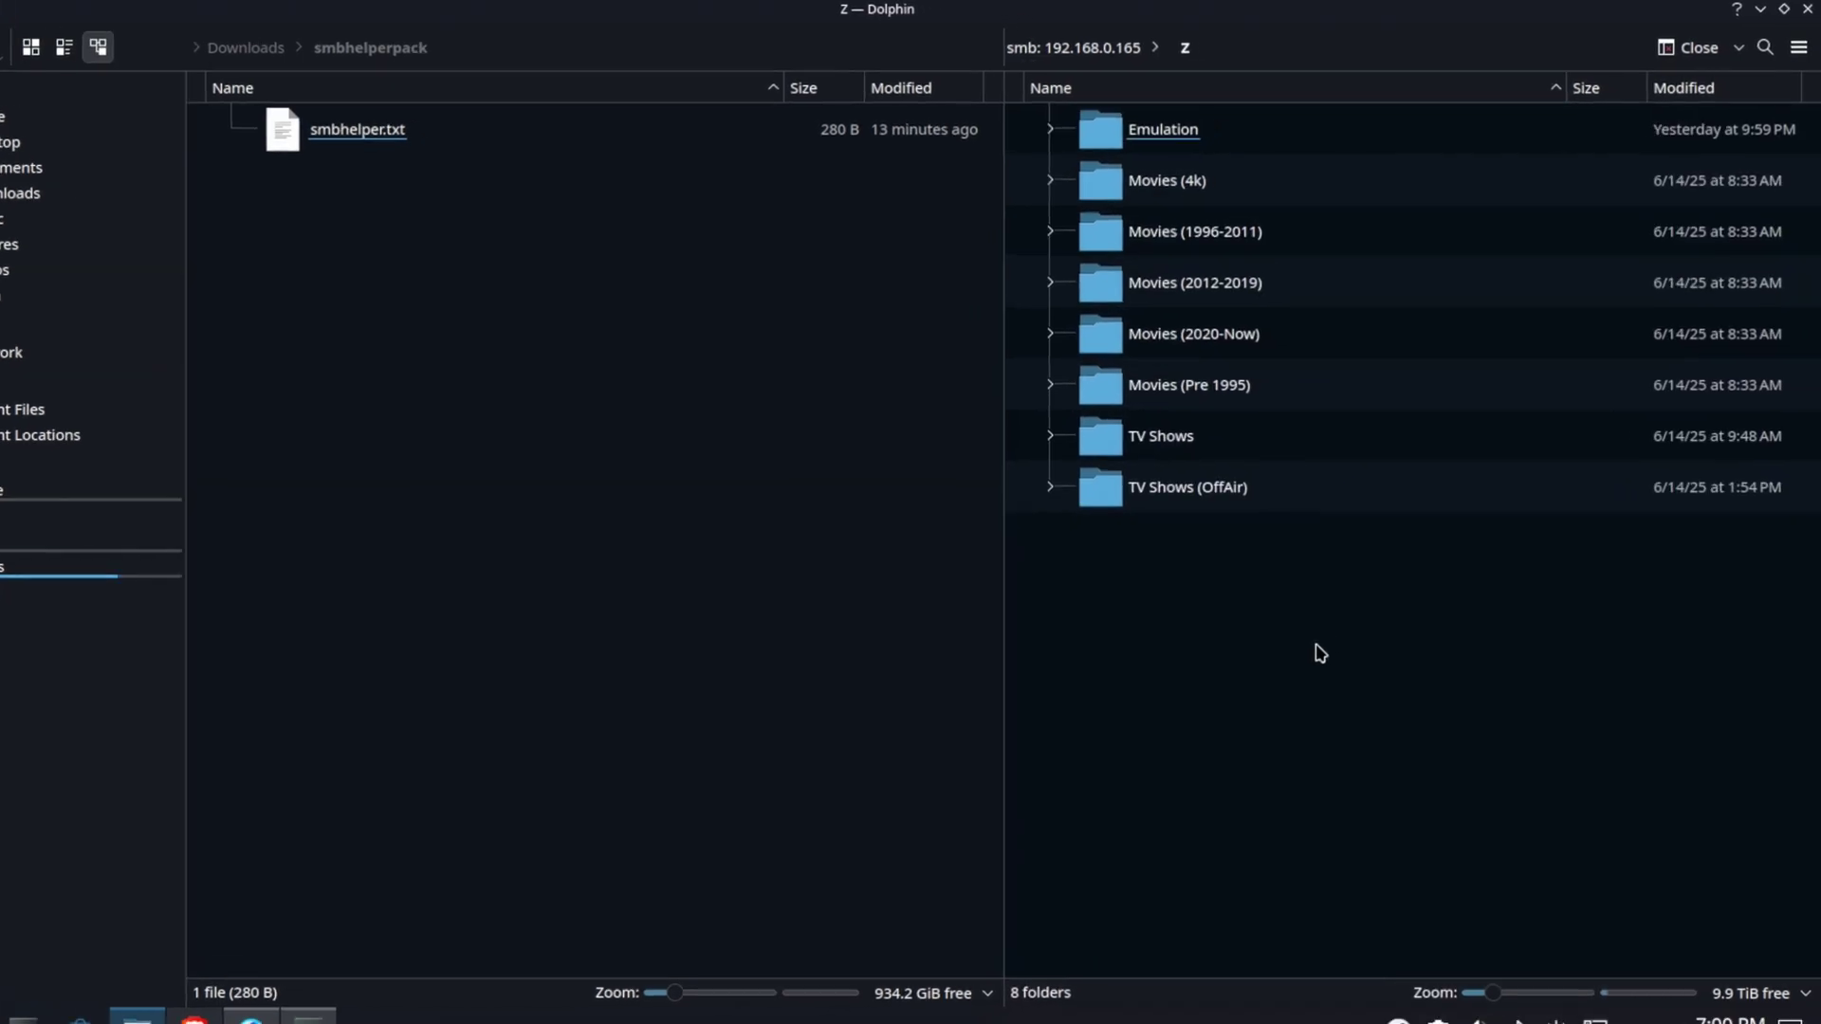
Examine the contents of the bios and roms folders inside the Z share's Emulation folder
{"action": "double_click", "coordinate": [676, 201]}
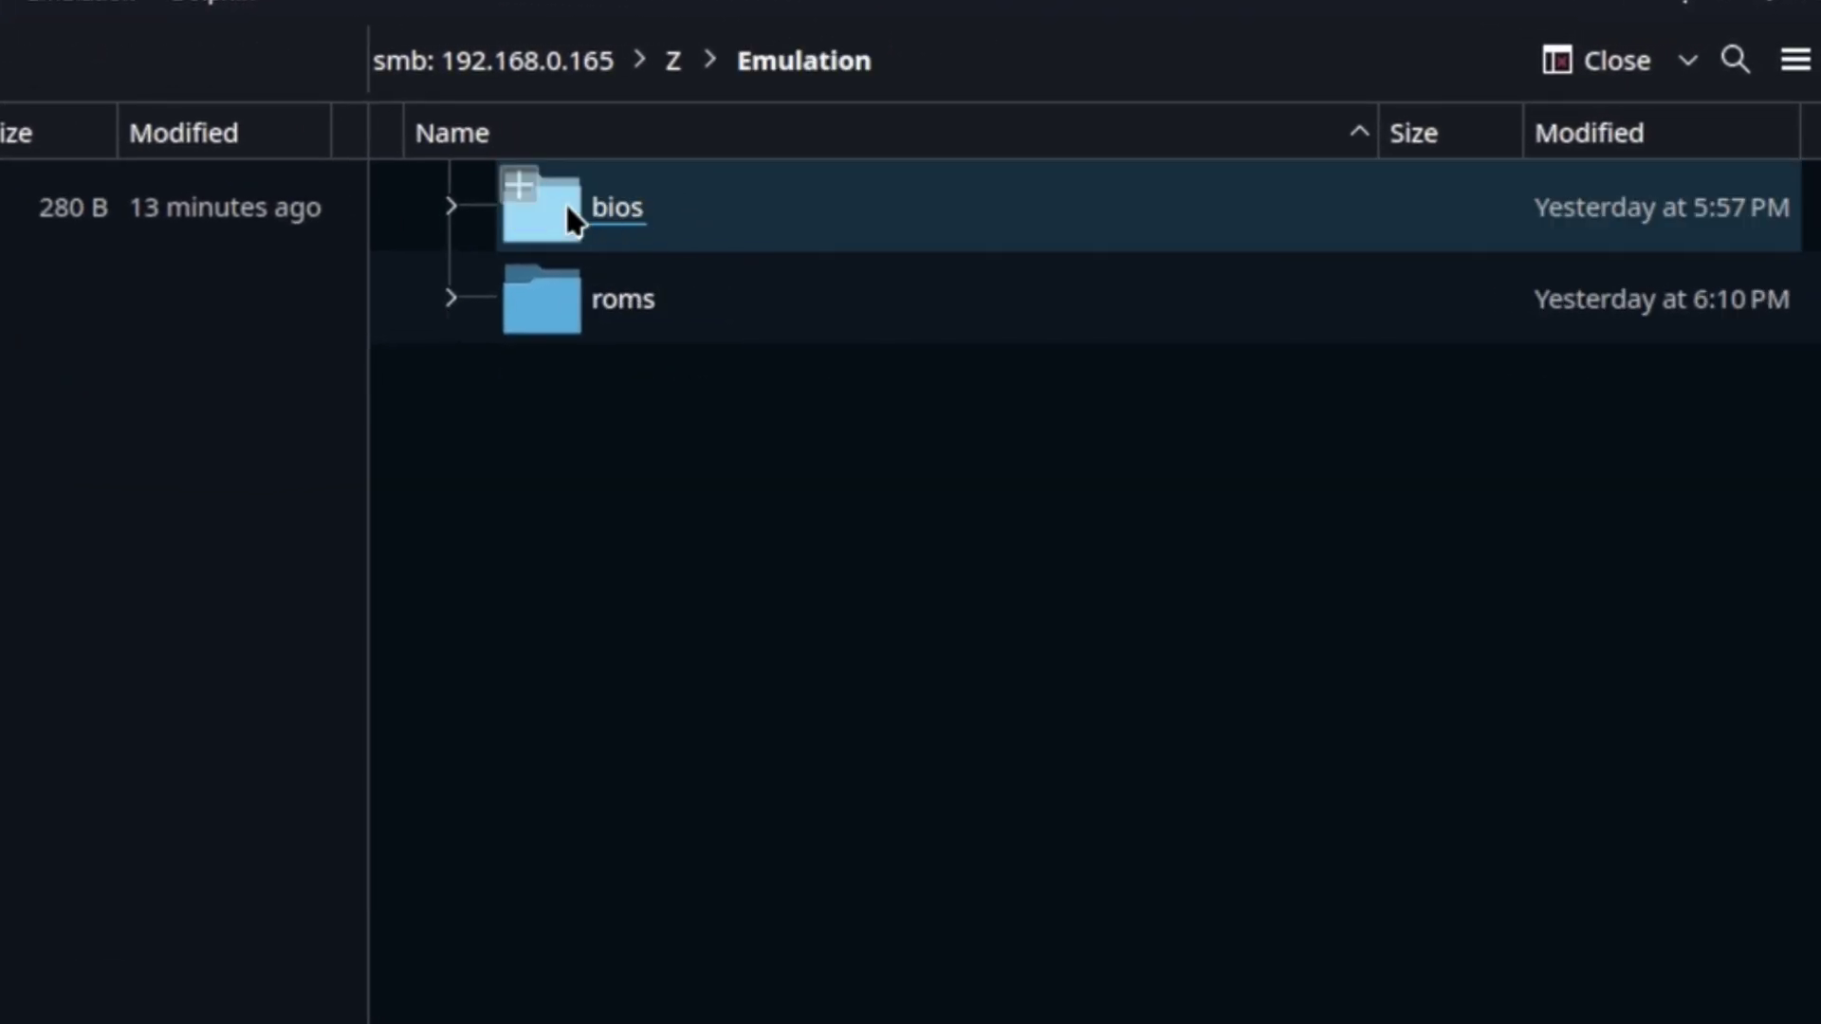
{"action": "double_click", "coordinate": [565, 228]}
{"action": "scroll", "coordinate": [579, 436], "scroll_direction": "down", "scroll_amount": 15}
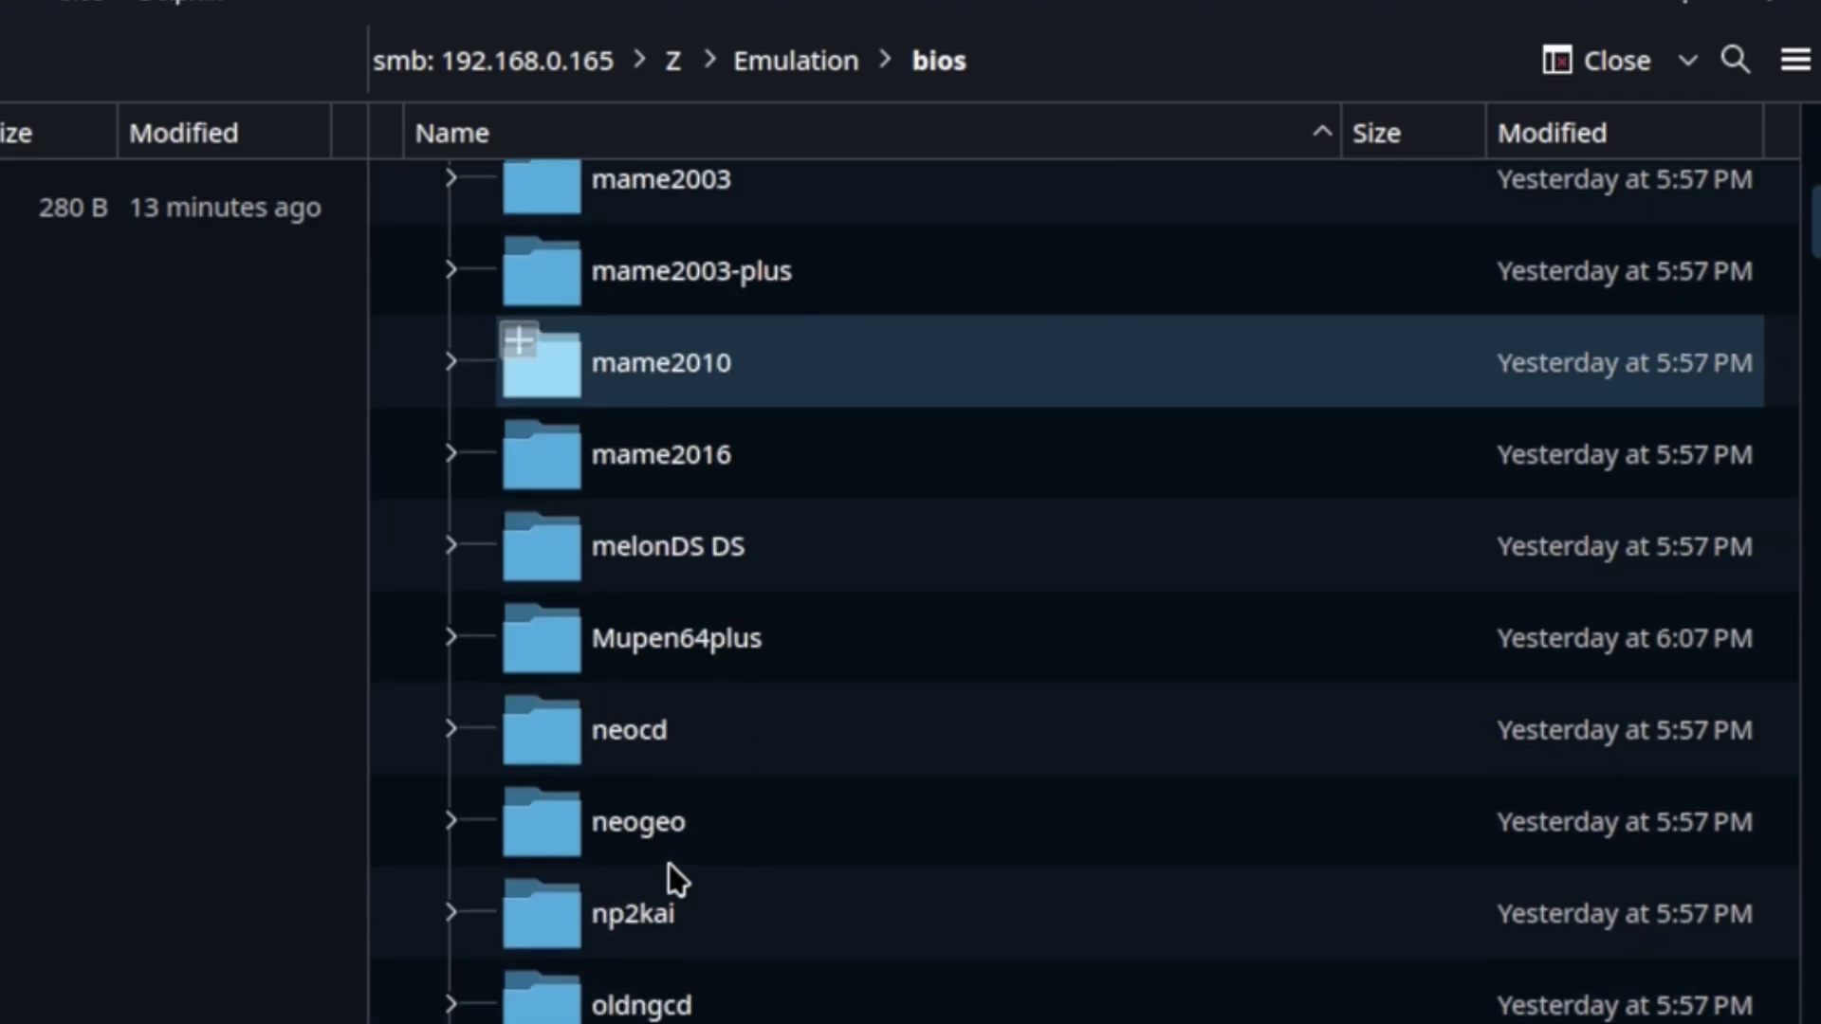
{"action": "scroll", "coordinate": [679, 854], "scroll_direction": "up", "scroll_amount": 15}
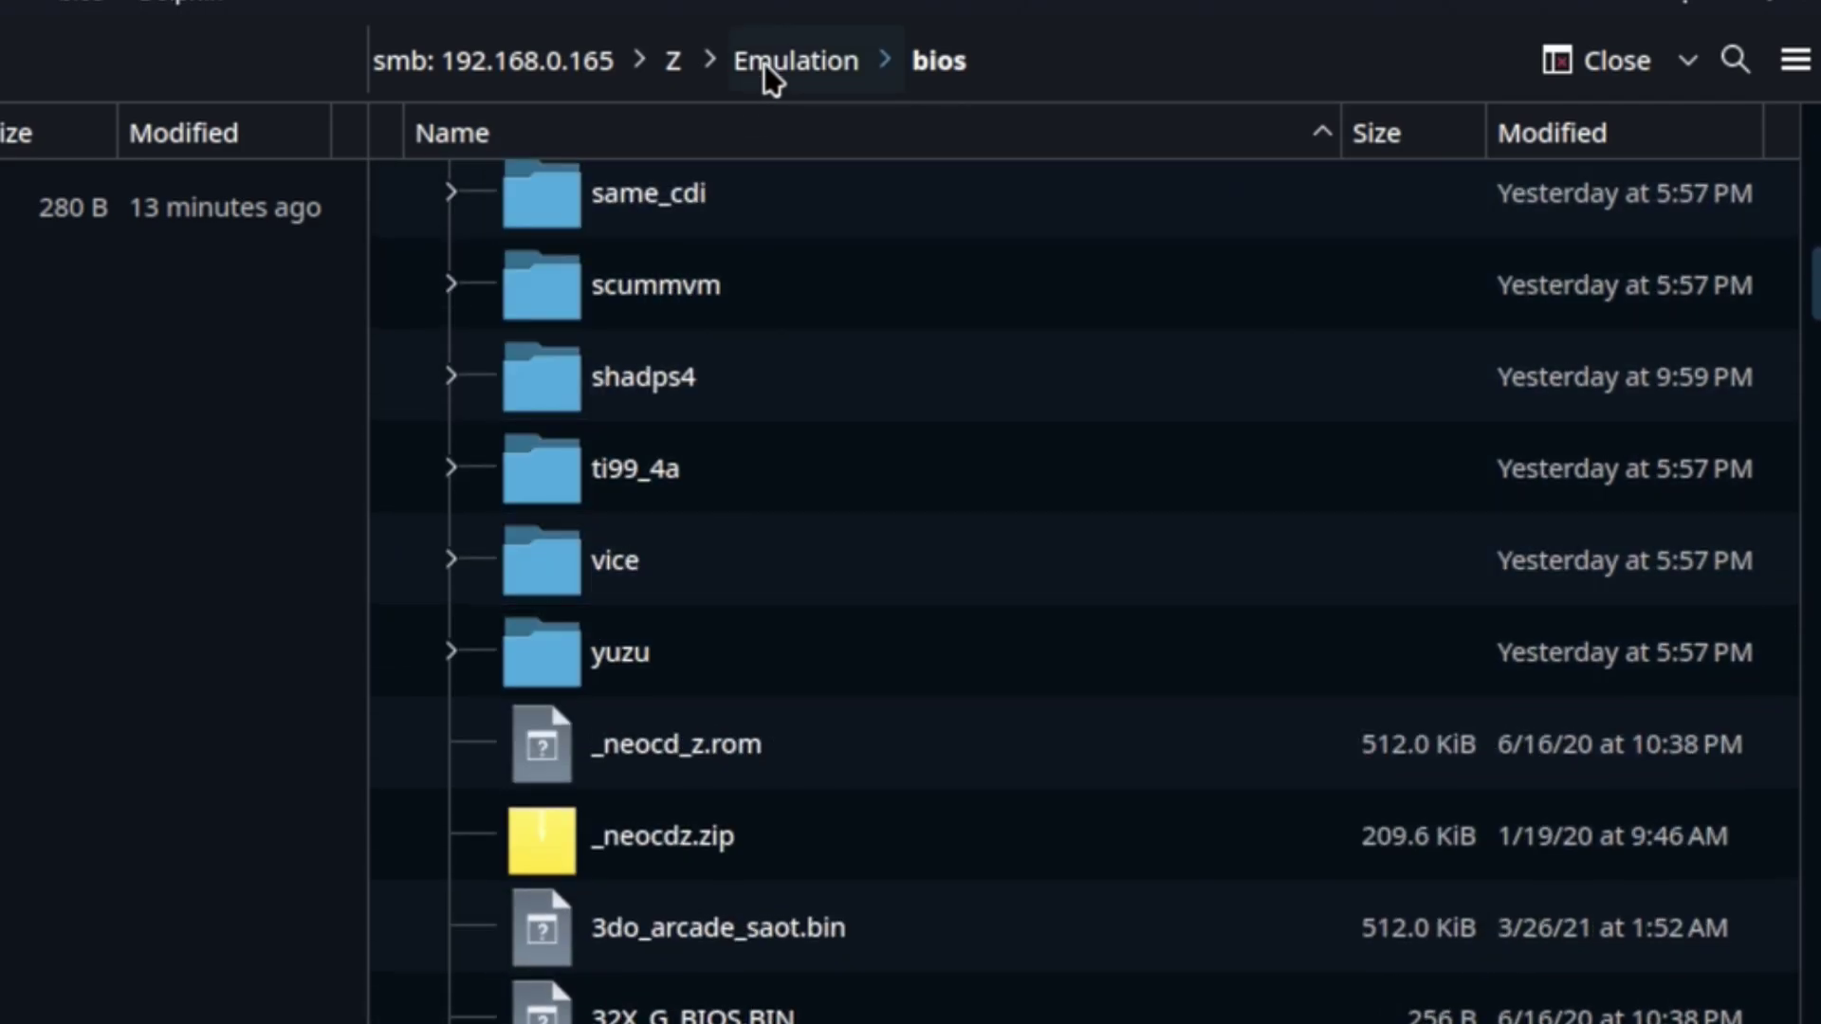
{"action": "left_click", "coordinate": [770, 67]}
{"action": "double_click", "coordinate": [596, 310]}
{"action": "scroll", "coordinate": [607, 474], "scroll_direction": "down", "scroll_amount": 12}
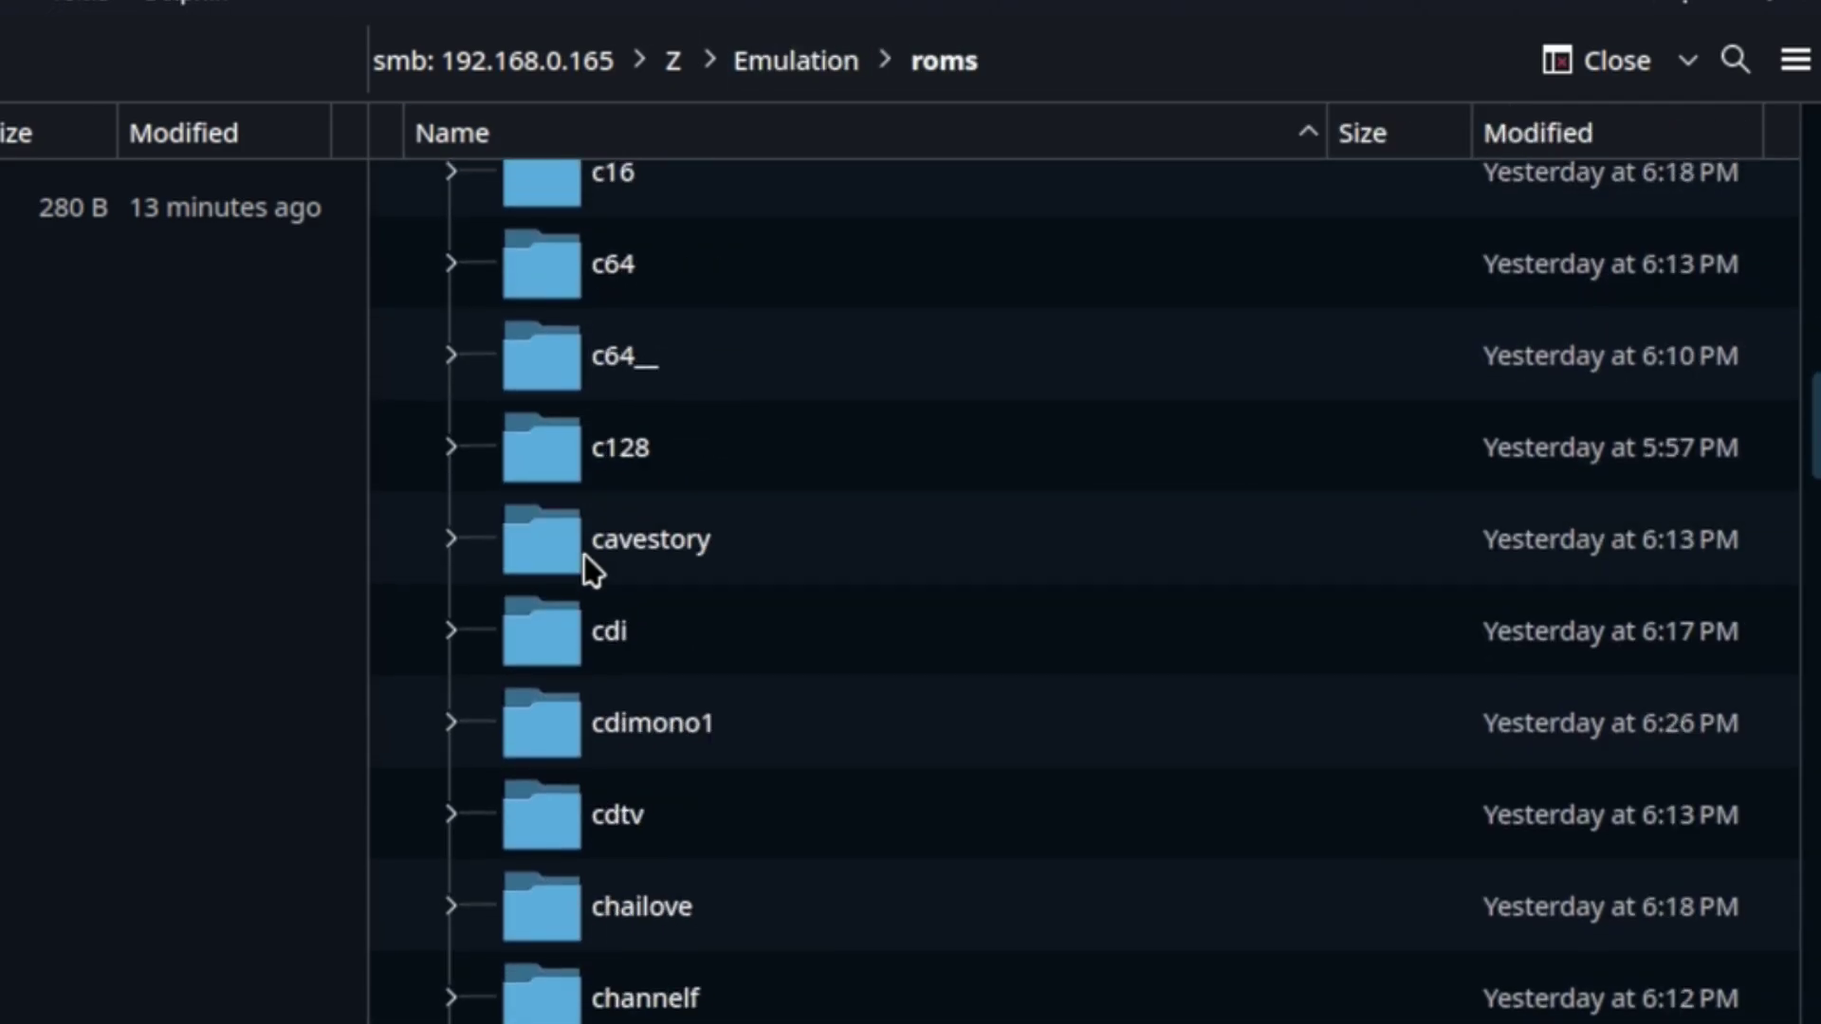
{"action": "scroll", "coordinate": [580, 561], "scroll_direction": "down", "scroll_amount": 3}
{"action": "scroll", "coordinate": [574, 561], "scroll_direction": "up", "scroll_amount": 15}
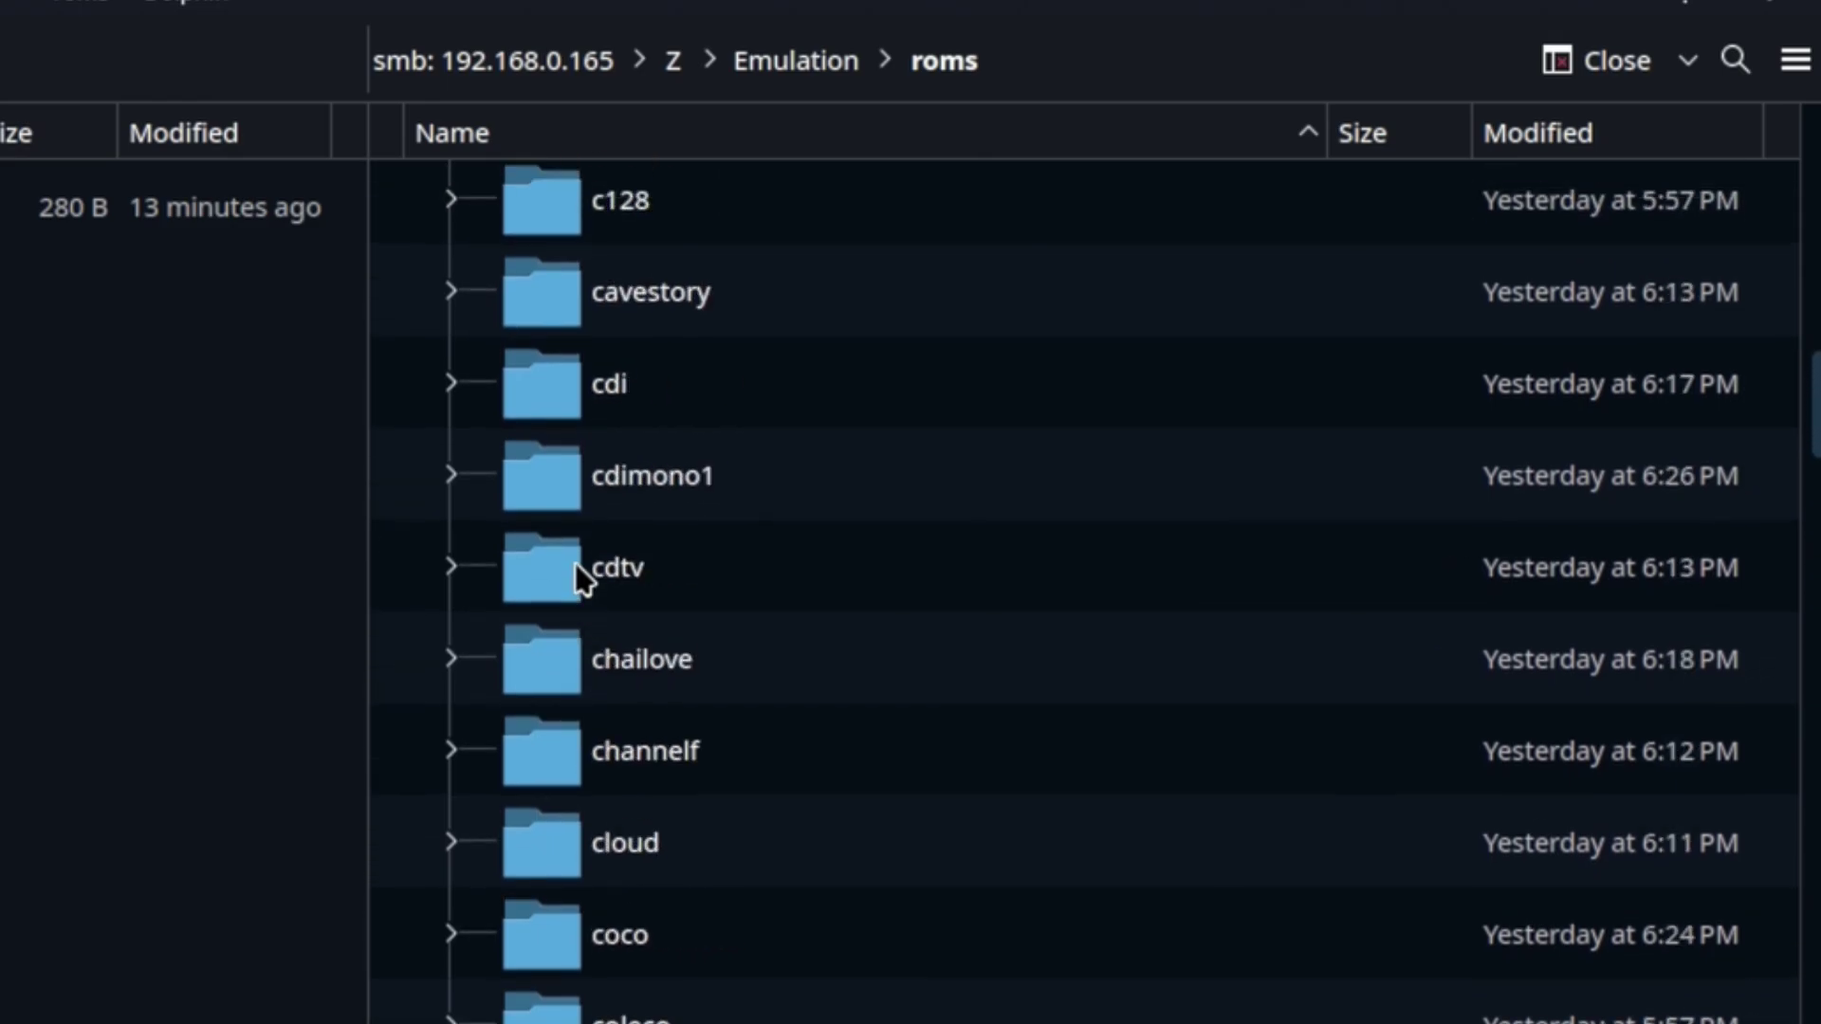
{"action": "left_click", "coordinate": [784, 58]}
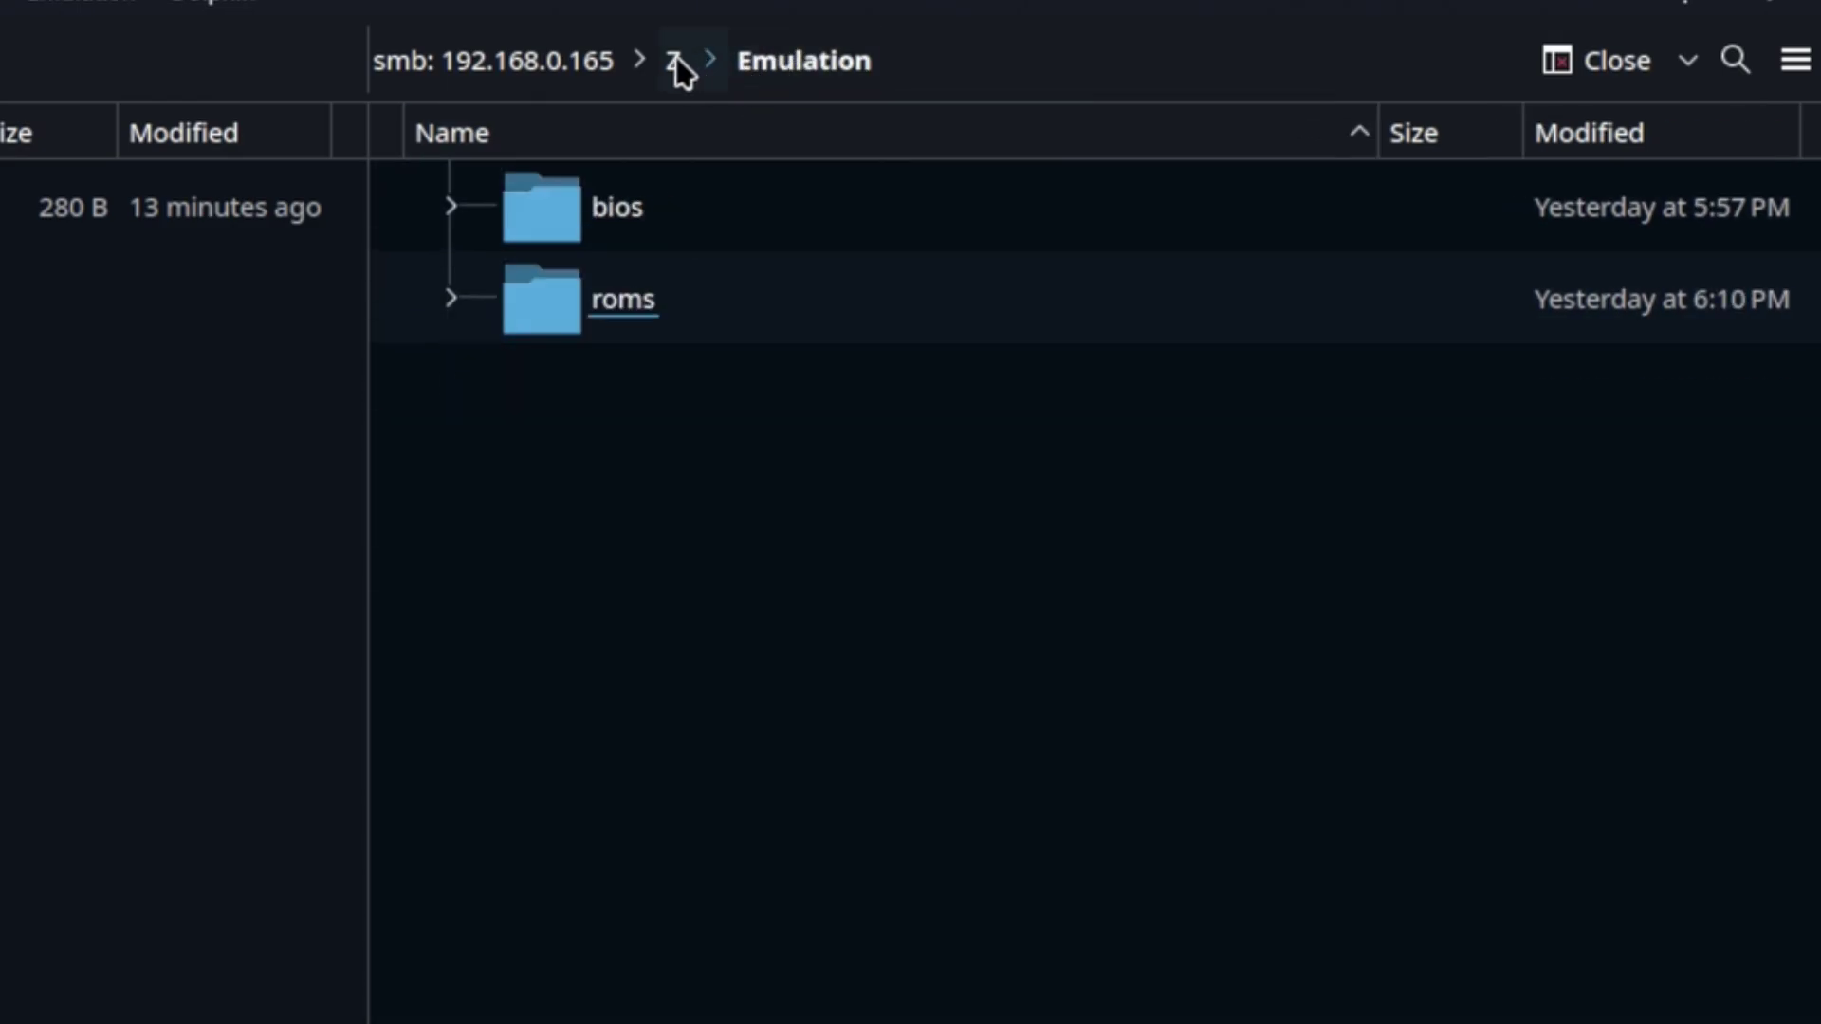
Return to the root of the Z share and highlight //192.168.0.165/Z/ in its editable location path
{"action": "left_click", "coordinate": [675, 59]}
{"action": "left_click", "coordinate": [828, 74]}
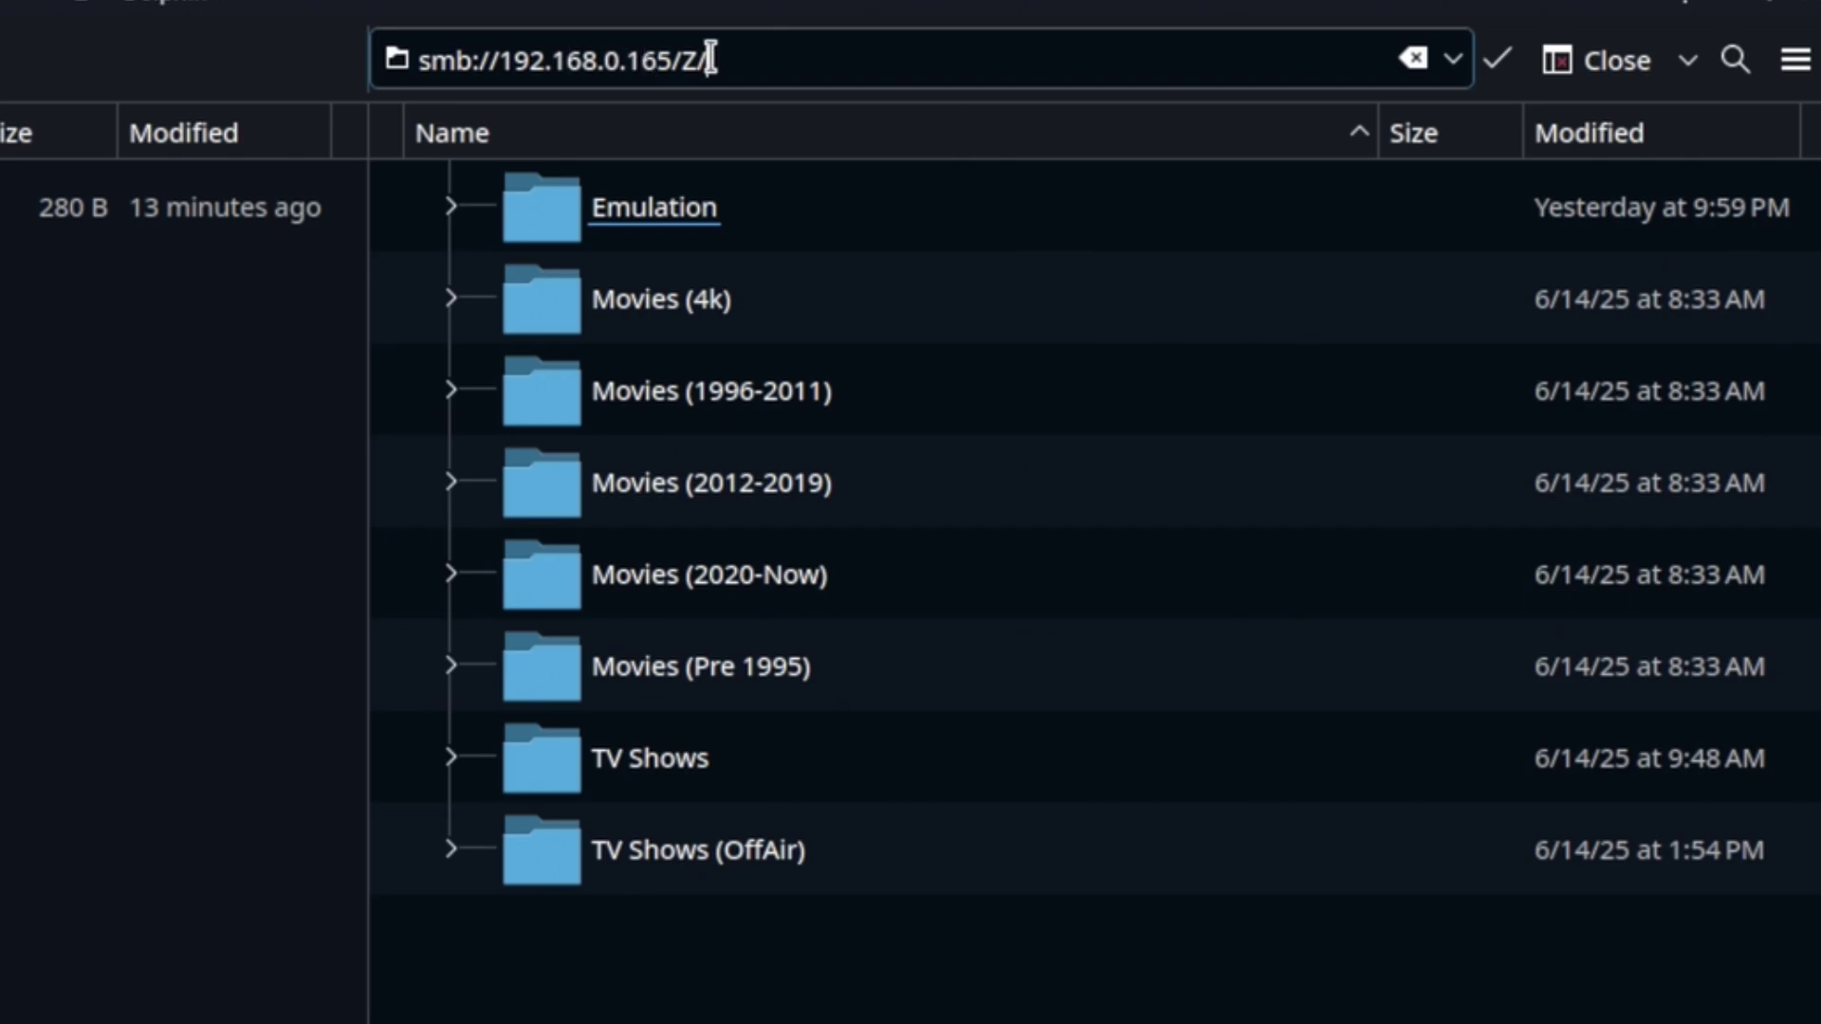
{"action": "left_click_drag", "start_coordinate": [747, 58], "coordinate": [524, 71]}
{"action": "left_click", "coordinate": [481, 74]}
{"action": "key", "text": "shift+End"}
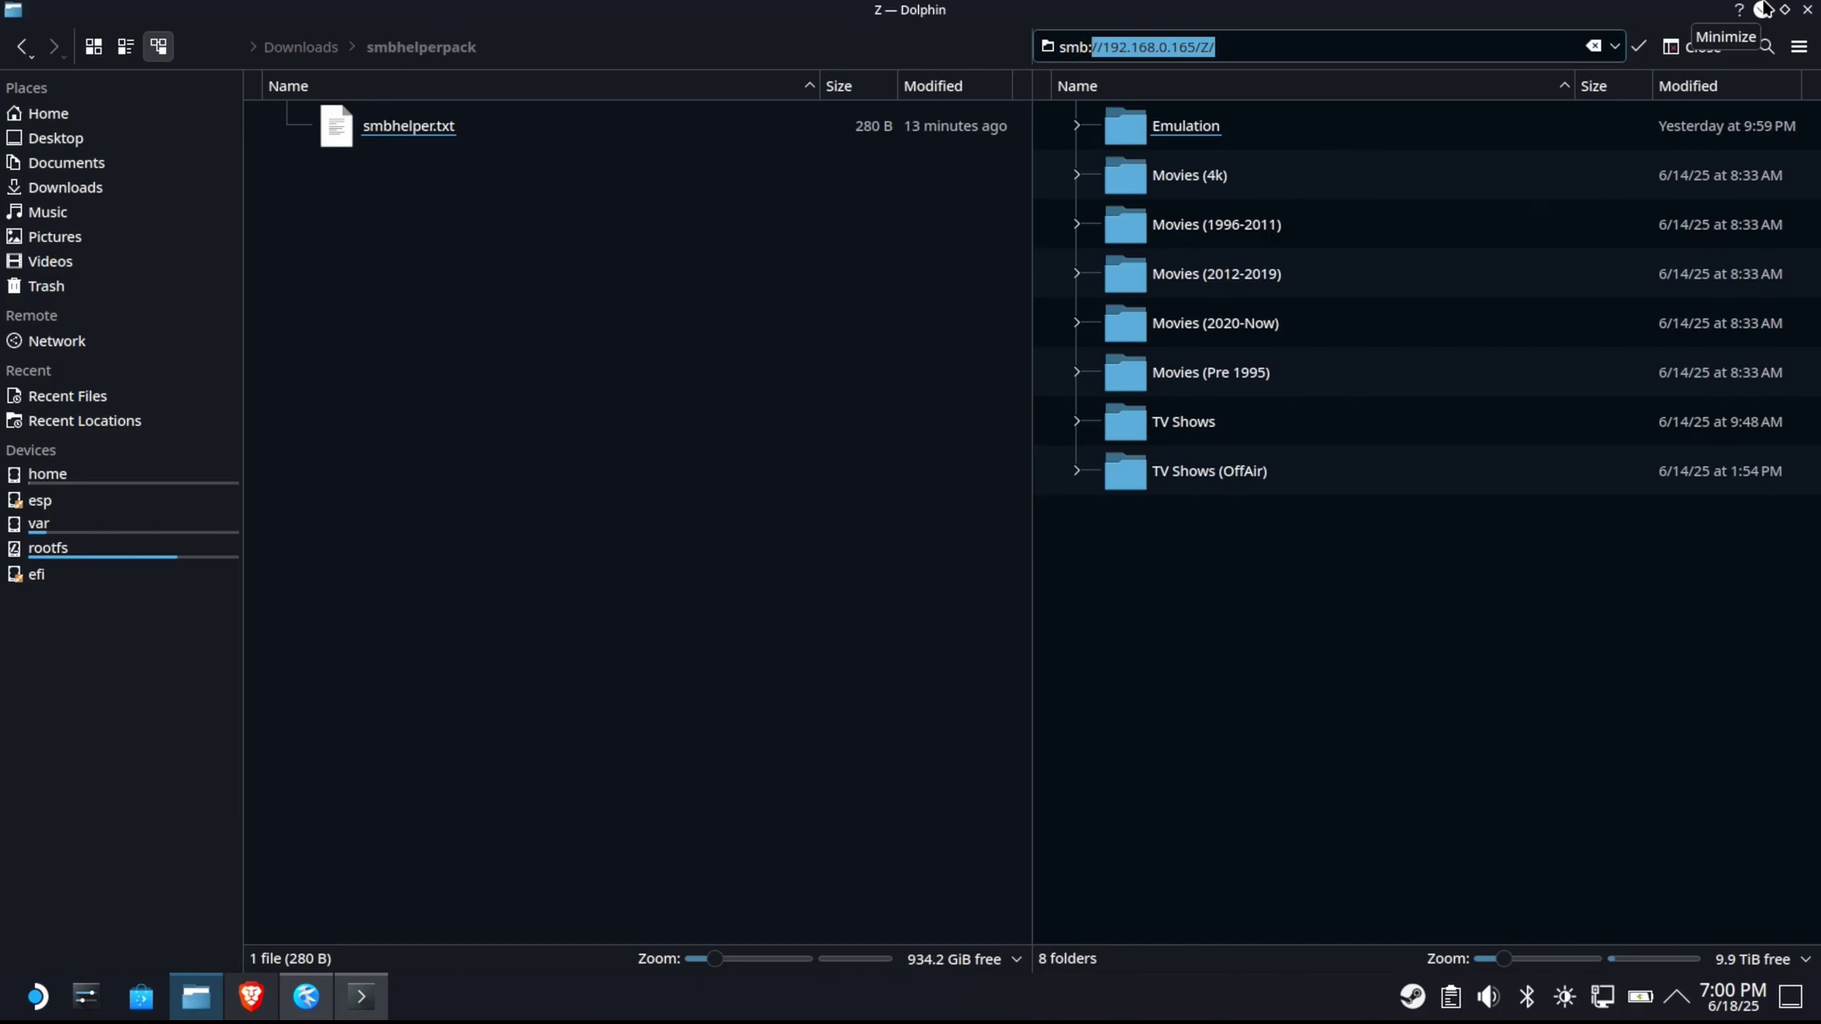
Minimize the file manager and run chown deck:deck /home/deck/nas in Konsole, pasted from the helper file
{"action": "left_click", "coordinate": [1764, 9]}
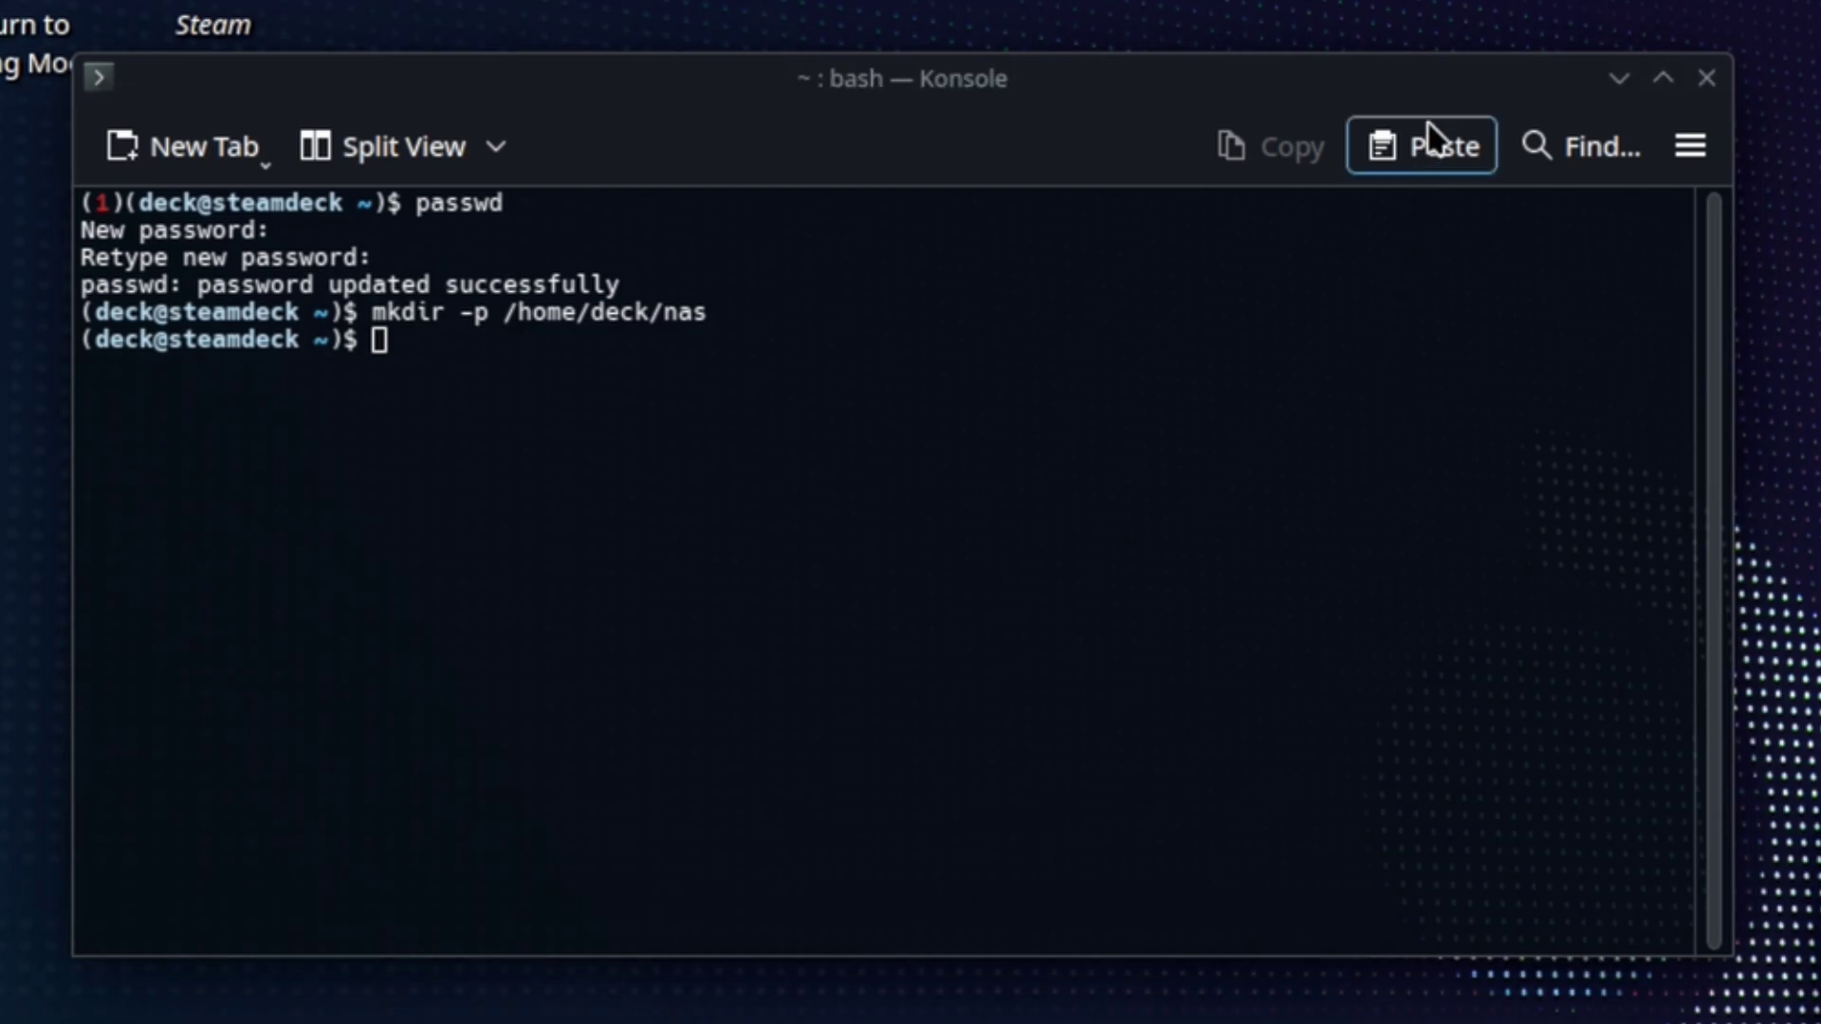
{"action": "left_click", "coordinate": [1434, 147]}
{"action": "key", "text": "Return"}
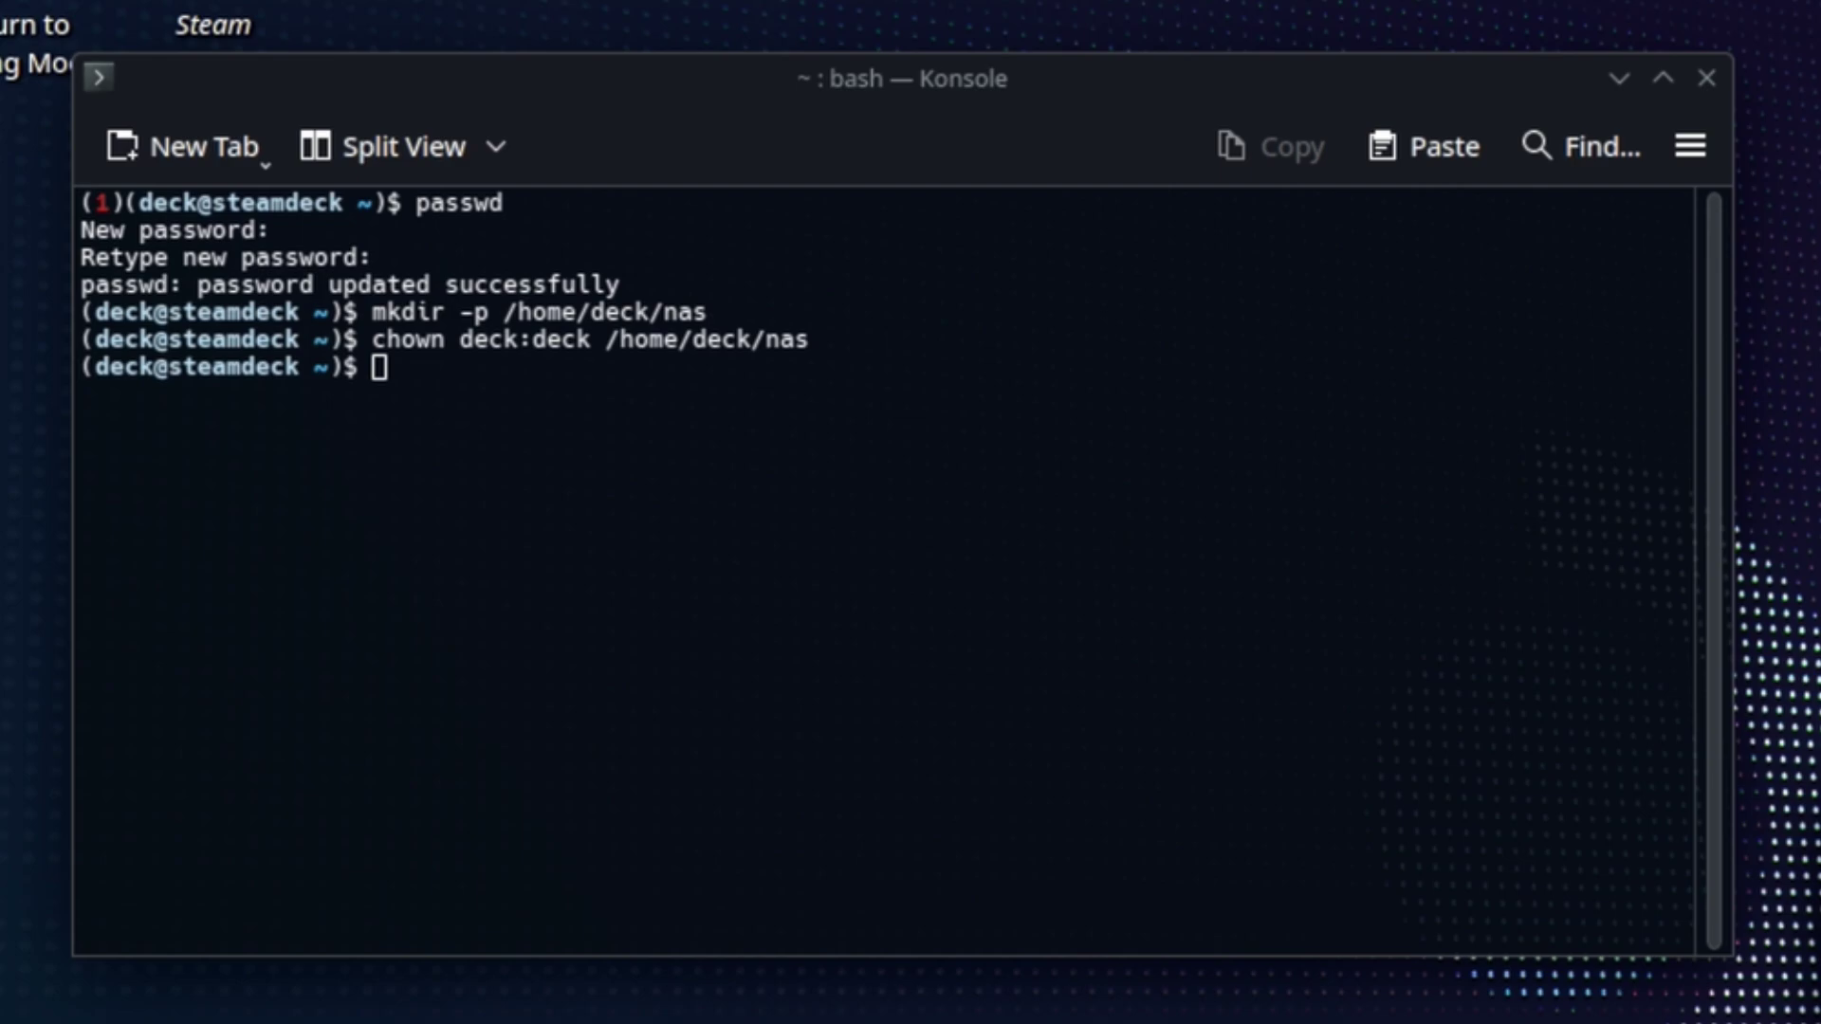
Open ~/.smbcredentials in nano and replace the your_nas_username placeholder with the NAS account's username
{"action": "left_click", "coordinate": [1459, 155]}
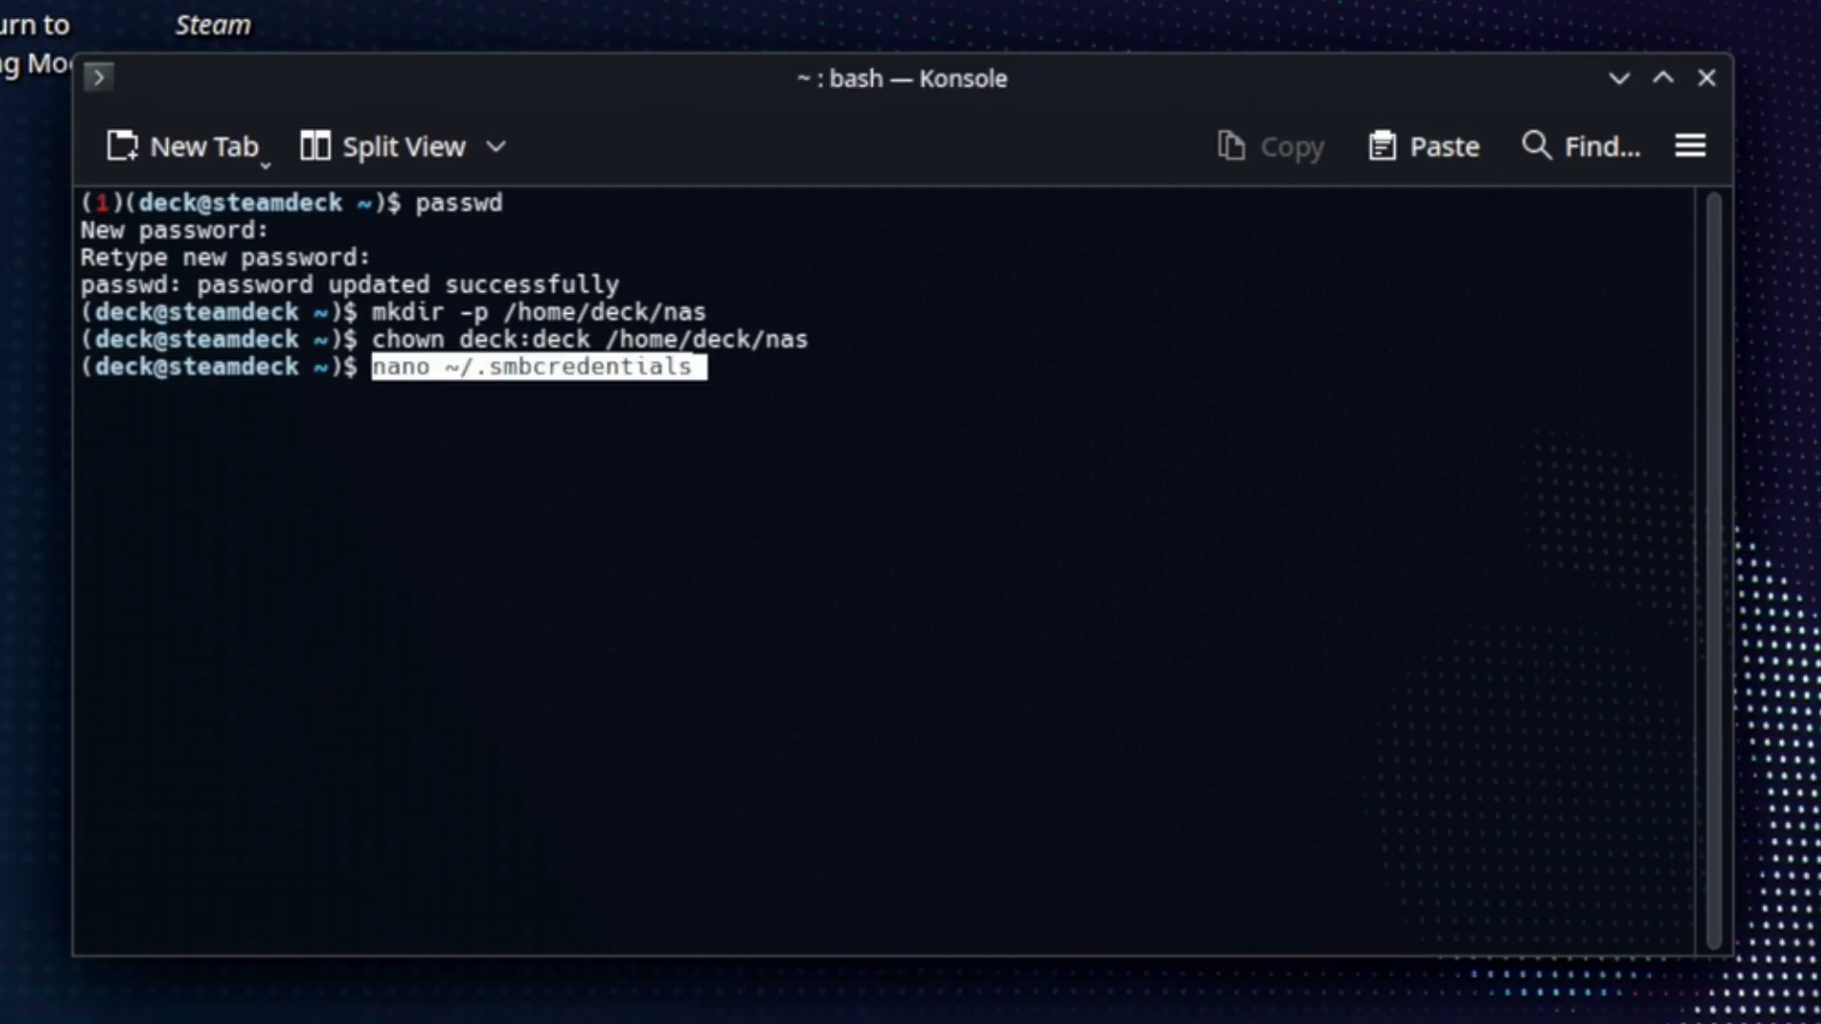
{"action": "key", "text": "Return"}
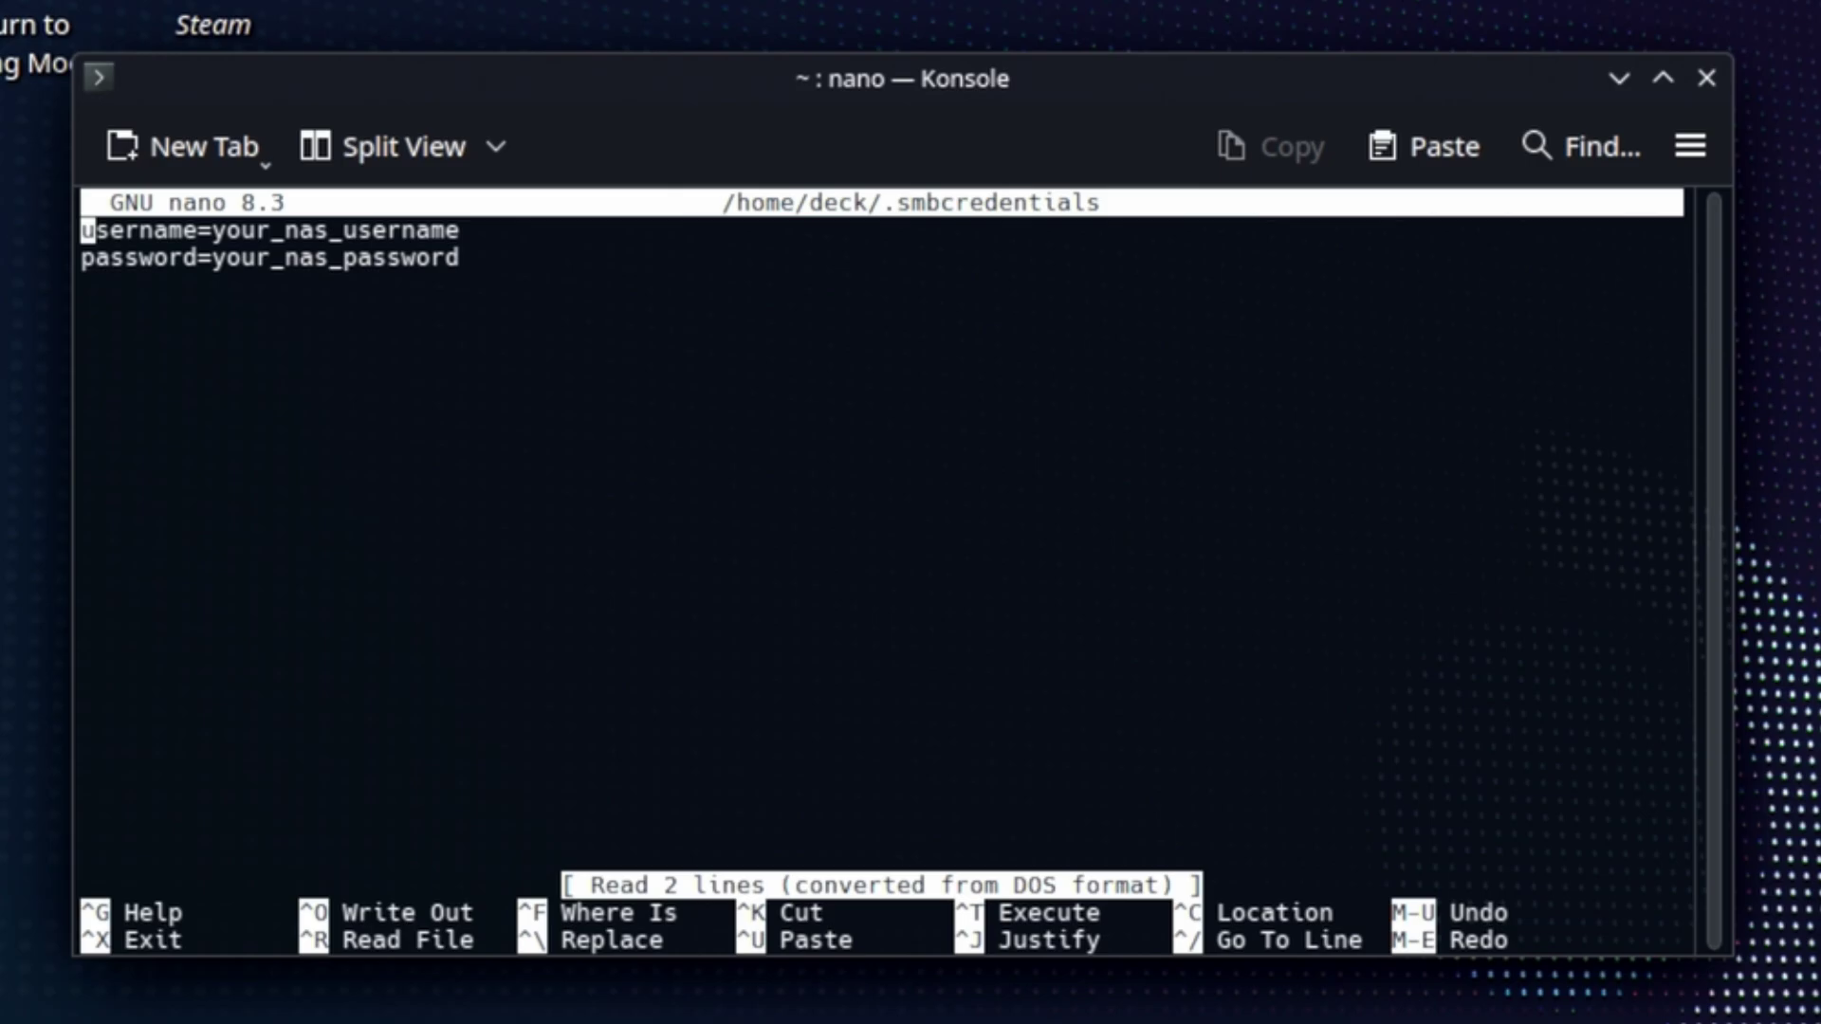
{"action": "key", "text": "Right"}
{"action": "key", "text": "Right"}
{"action": "key", "text": "Right"}
{"action": "key", "text": "Right"}
{"action": "key", "text": "Right"}
{"action": "key", "text": "Right"}
{"action": "key", "text": "Right"}
{"action": "key", "text": "Right"}
{"action": "key", "text": "Right"}
{"action": "key", "text": "Right"}
{"action": "key", "text": "Right"}
{"action": "key", "text": "Right"}
{"action": "key", "text": "Right"}
{"action": "key", "text": "Right"}
{"action": "key", "text": "Right"}
{"action": "key", "text": "Right"}
{"action": "key", "text": "Right"}
{"action": "key", "text": "Right"}
{"action": "key", "text": "Right"}
{"action": "key", "text": "Right"}
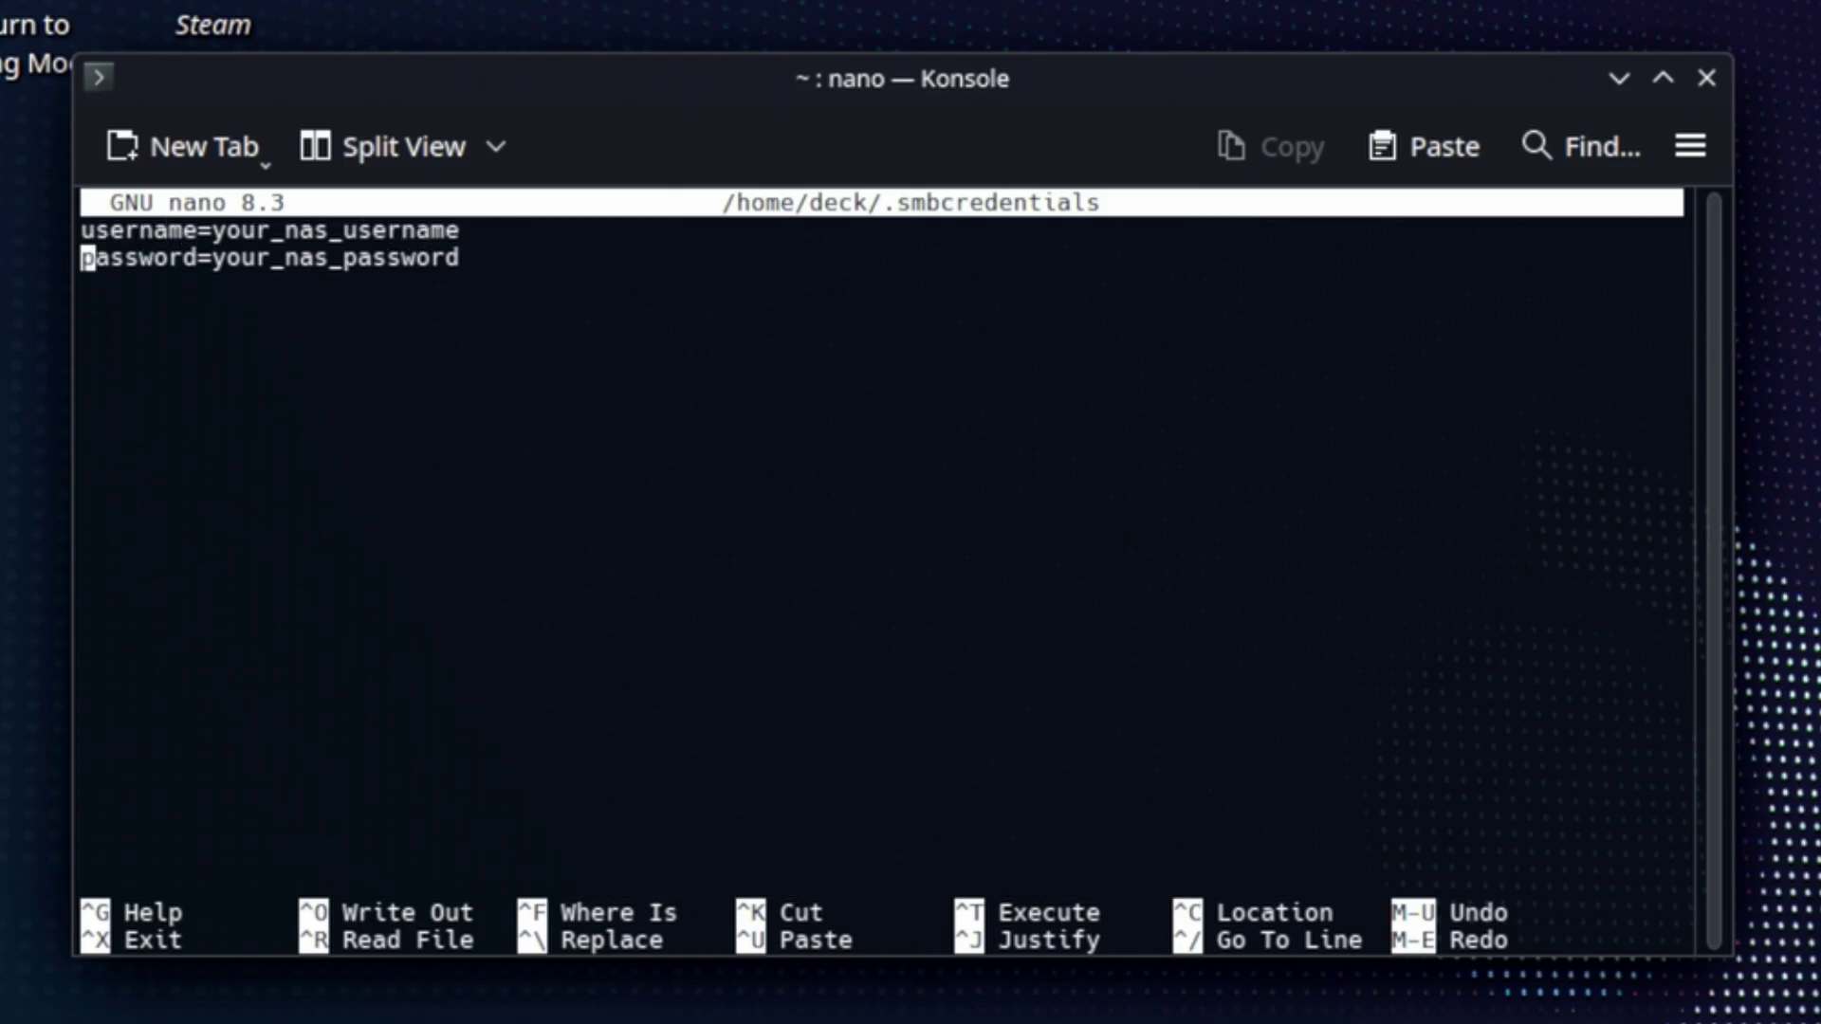
{"action": "key", "text": "Left"}
{"action": "key", "text": "BackSpace"}
{"action": "key", "text": "BackSpace"}
{"action": "key", "text": "BackSpace"}
{"action": "key", "text": "BackSpace"}
{"action": "key", "text": "BackSpace"}
{"action": "key", "text": "BackSpace"}
{"action": "key", "text": "BackSpace"}
{"action": "key", "text": "BackSpace"}
{"action": "key", "text": "BackSpace"}
{"action": "key", "text": "BackSpace"}
{"action": "key", "text": "BackSpace"}
{"action": "key", "text": "BackSpace"}
{"action": "key", "text": "BackSpace"}
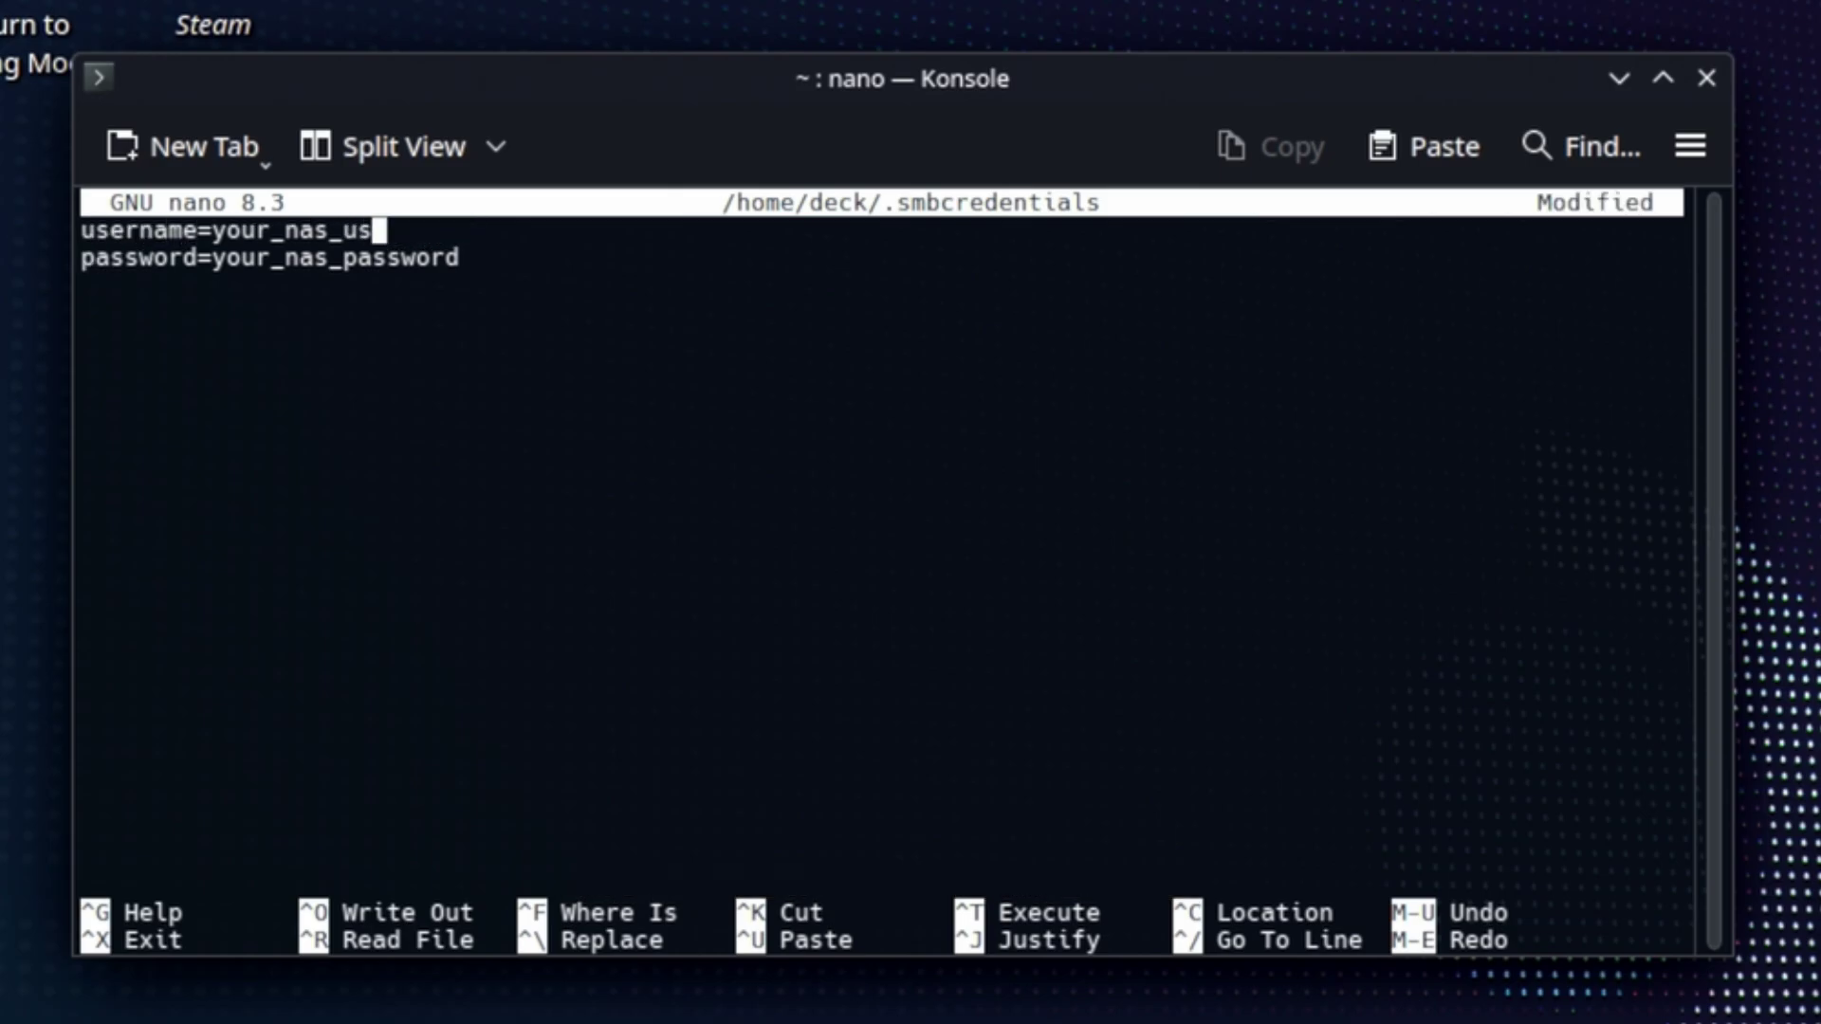
{"action": "key", "text": "BackSpace"}
{"action": "key", "text": "BackSpace"}
{"action": "key", "text": "BackSpace"}
{"action": "key", "text": "BackSpace"}
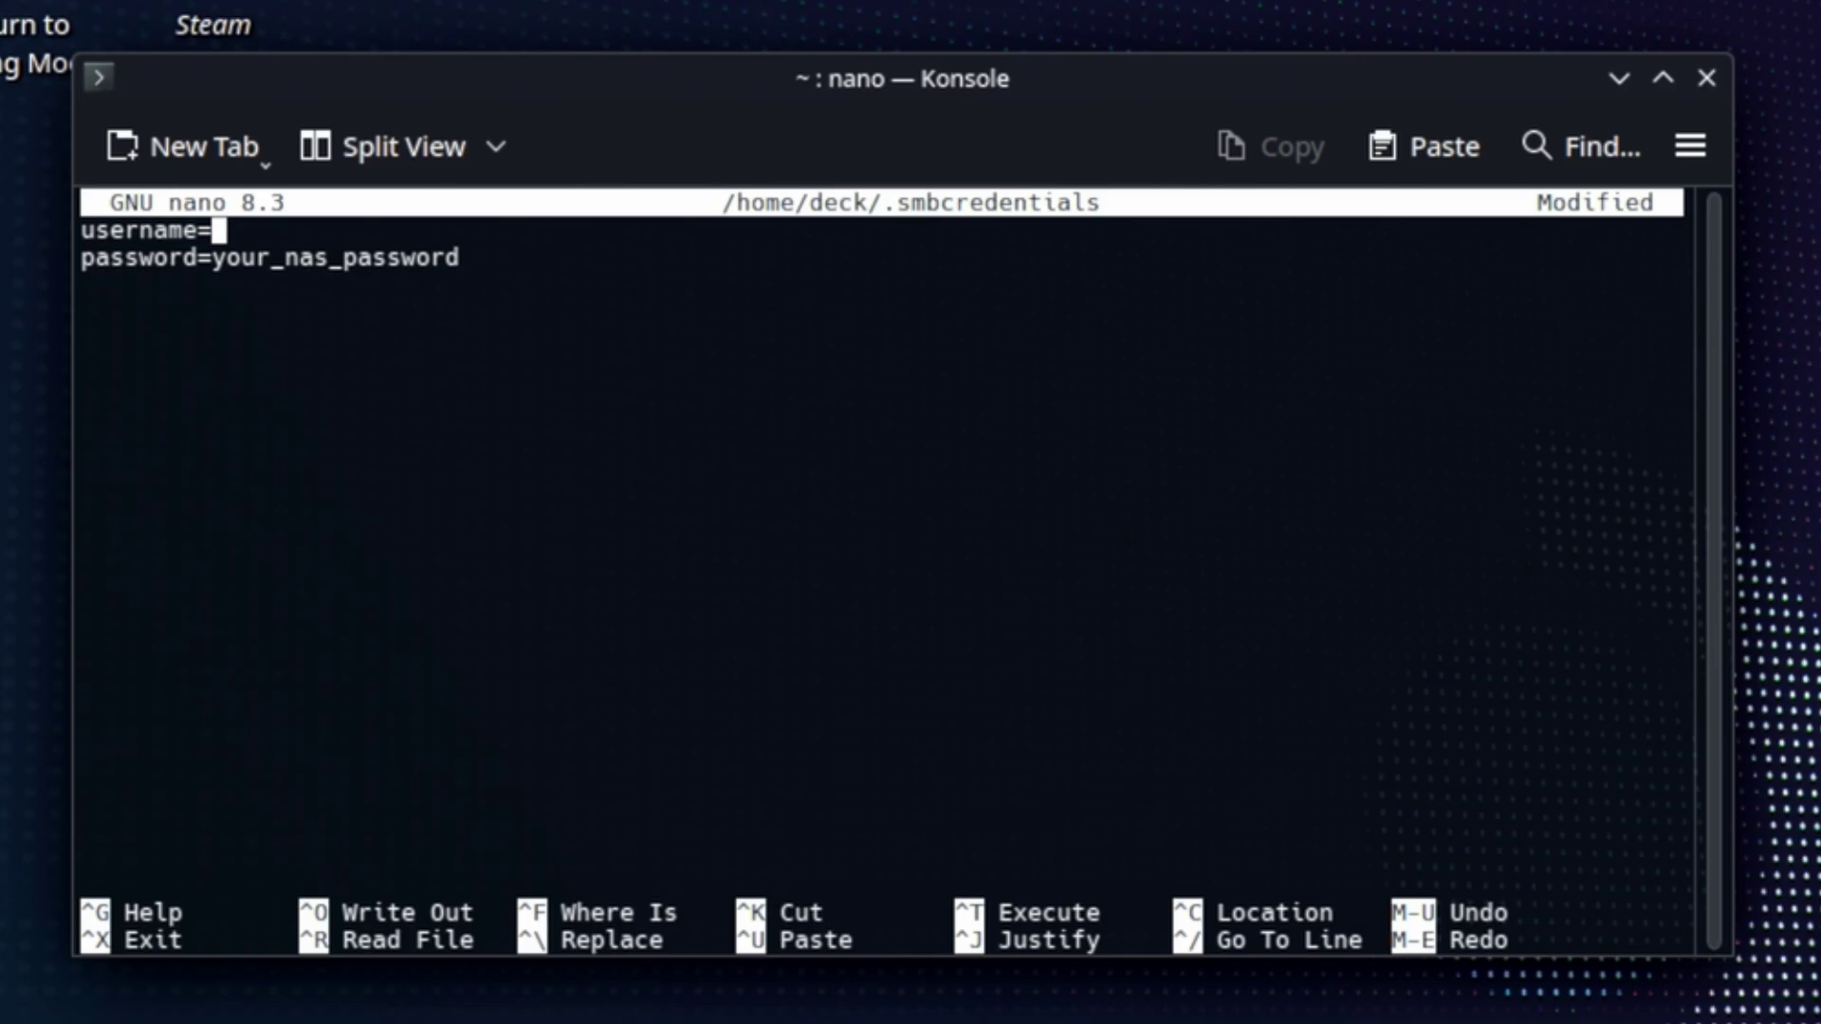
{"action": "type", "text": "darkuni"}
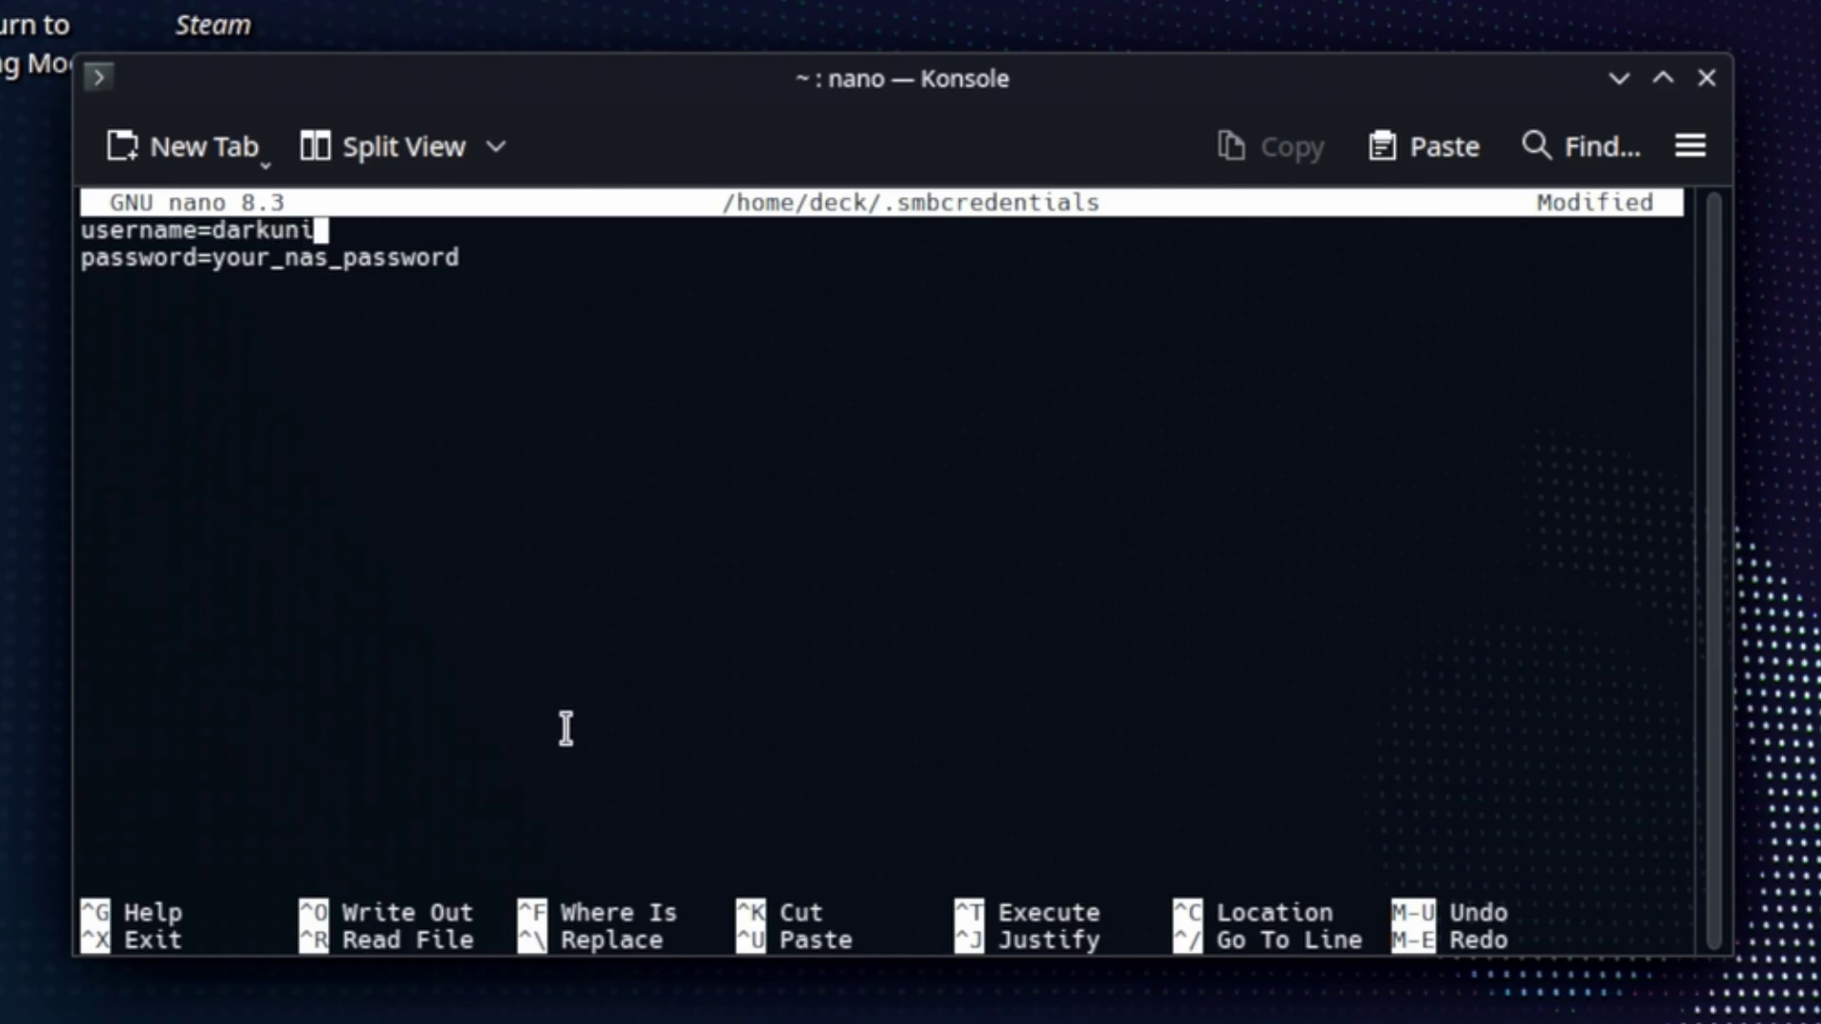
Replace the your_nas_password placeholder with the NAS account's password, save ~/.smbcredentials and exit nano
{"action": "key", "text": "Down"}
{"action": "key", "text": "Right"}
{"action": "key", "text": "Right"}
{"action": "key", "text": "Right"}
{"action": "key", "text": "Right"}
{"action": "key", "text": "Right"}
{"action": "key", "text": "Down"}
{"action": "key", "text": "Left"}
{"action": "key", "text": "BackSpace"}
{"action": "key", "text": "BackSpace"}
{"action": "key", "text": "BackSpace"}
{"action": "key", "text": "BackSpace"}
{"action": "key", "text": "BackSpace"}
{"action": "key", "text": "BackSpace"}
{"action": "key", "text": "BackSpace"}
{"action": "key", "text": "BackSpace"}
{"action": "key", "text": "BackSpace"}
{"action": "key", "text": "BackSpace"}
{"action": "key", "text": "BackSpace"}
{"action": "key", "text": "BackSpace"}
{"action": "key", "text": "BackSpace"}
{"action": "key", "text": "BackSpace"}
{"action": "key", "text": "BackSpace"}
{"action": "key", "text": "BackSpace"}
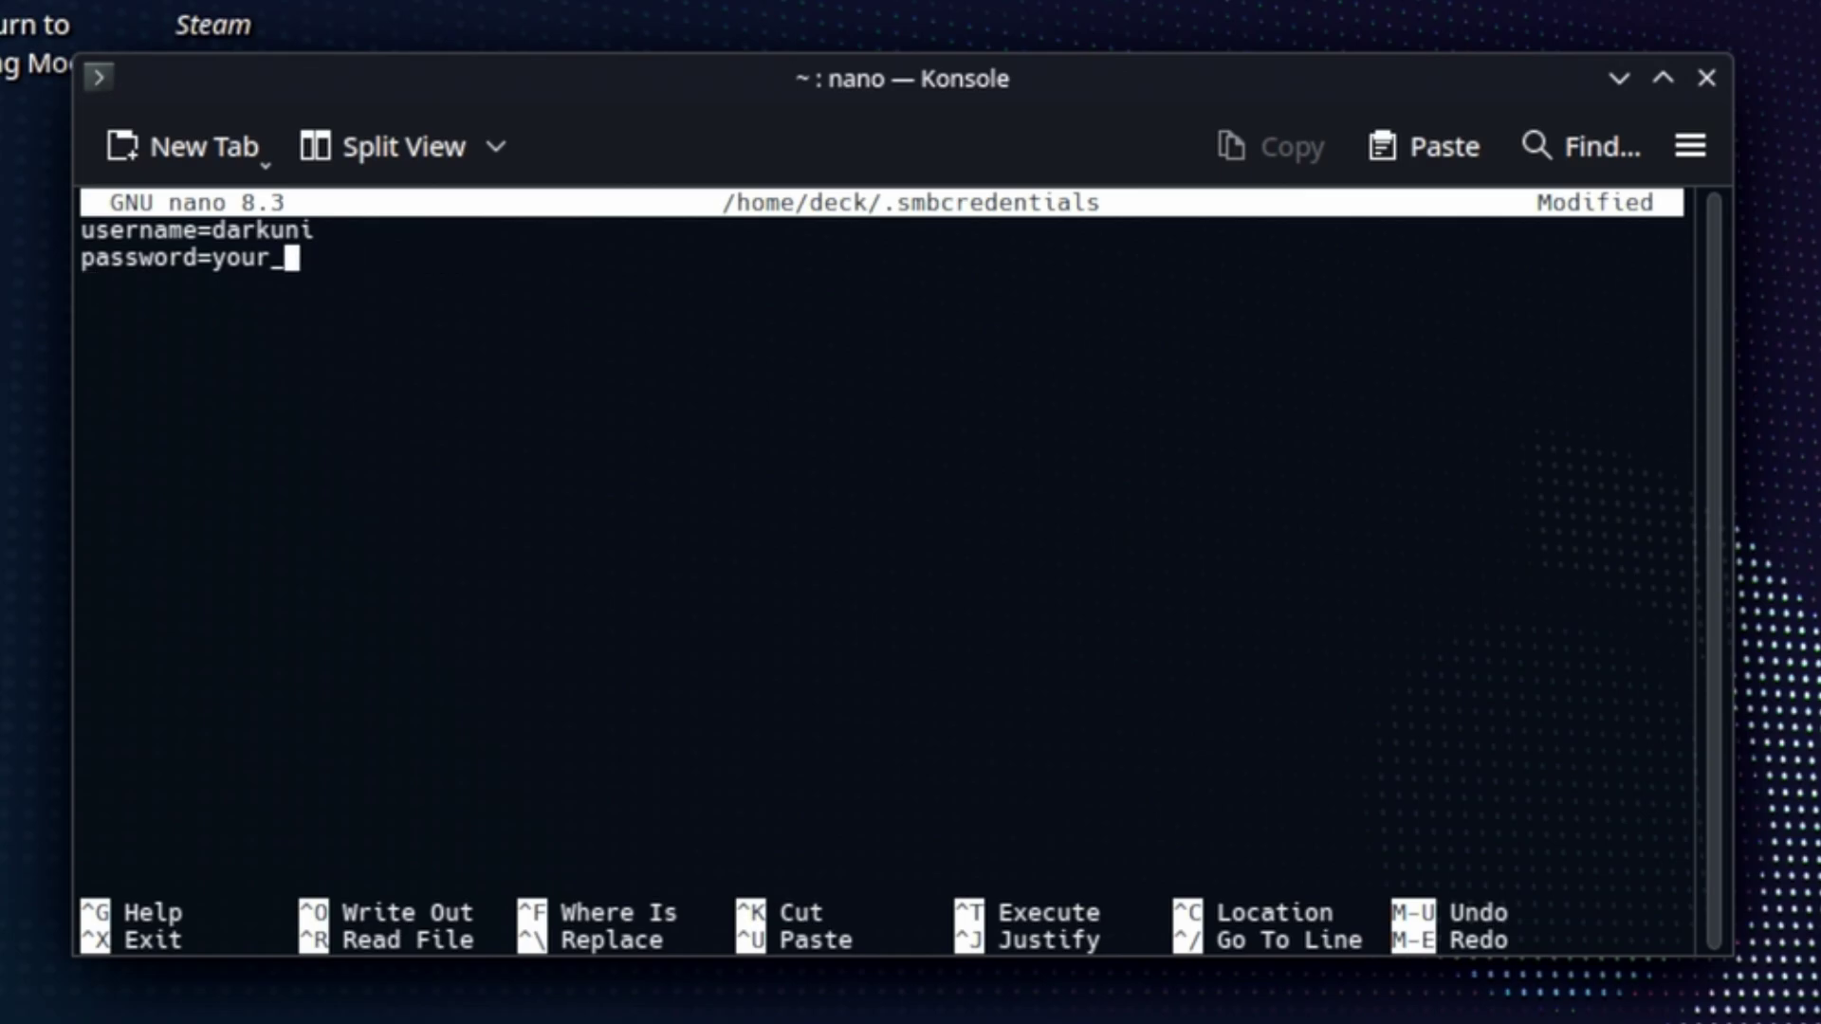
{"action": "key", "text": "BackSpace"}
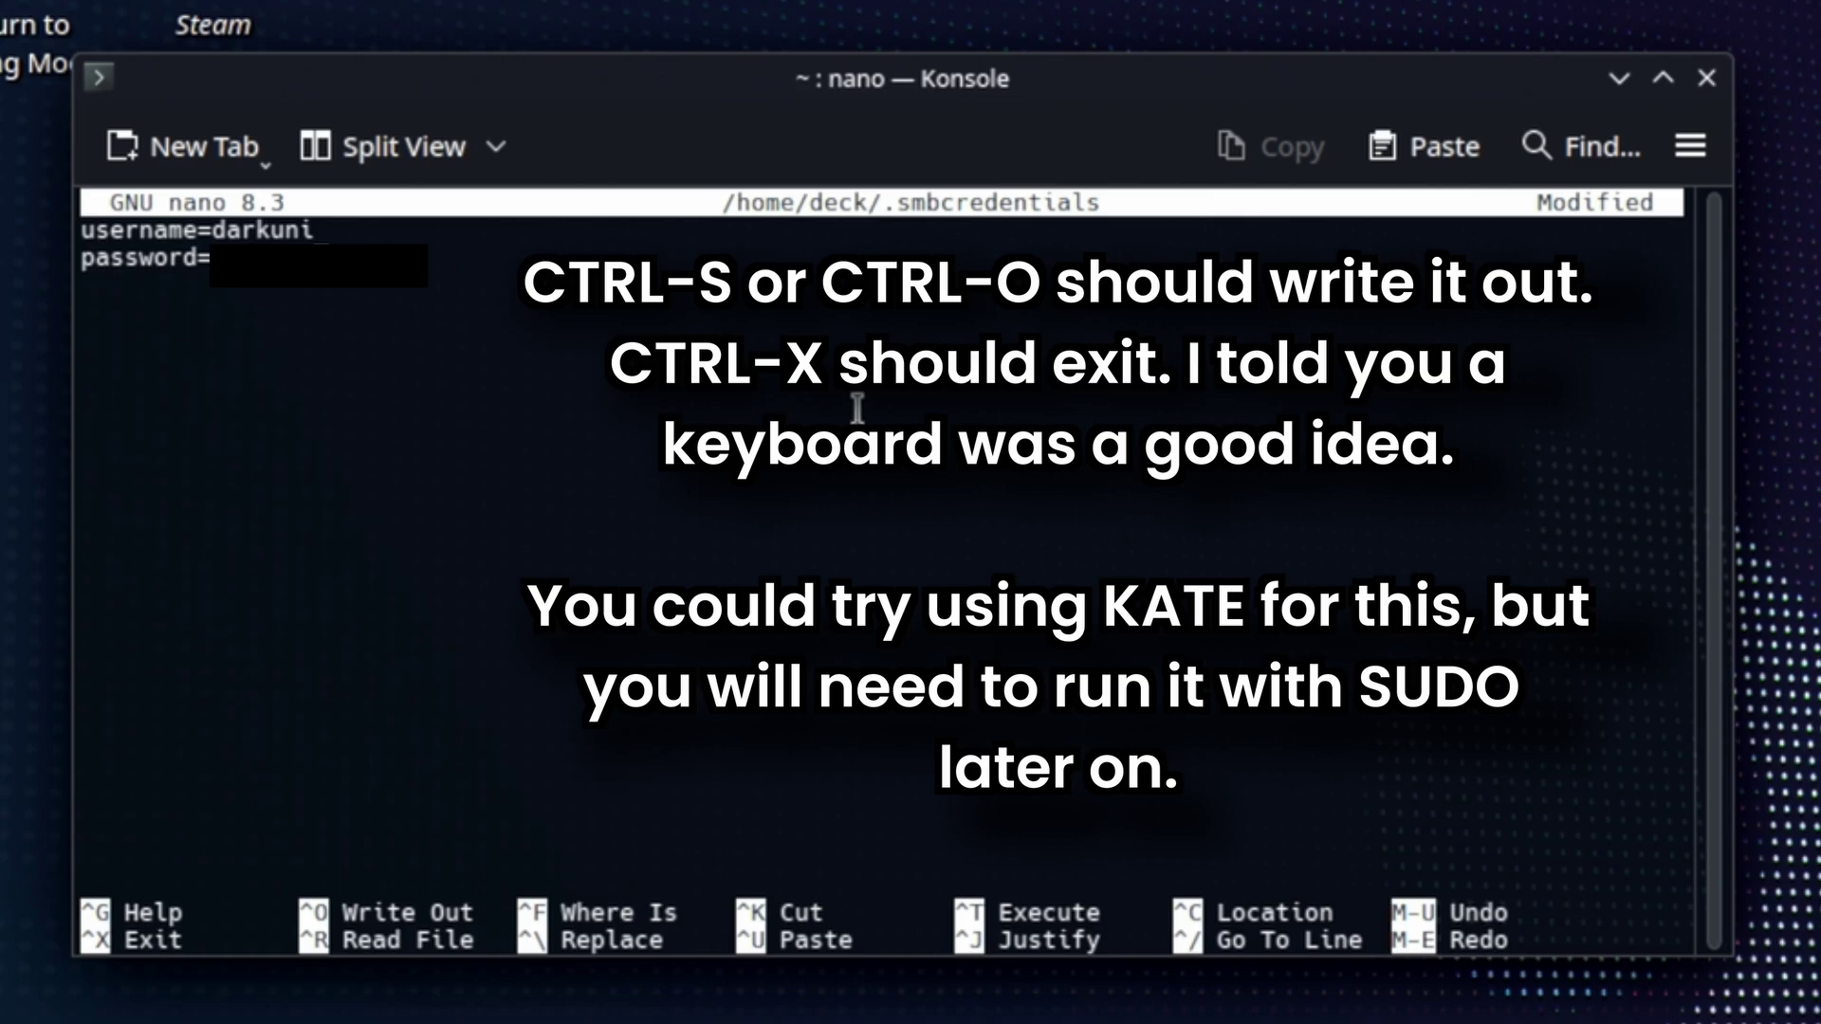
{"action": "key", "text": "ctrl+s"}
{"action": "key", "text": "ctrl+x"}
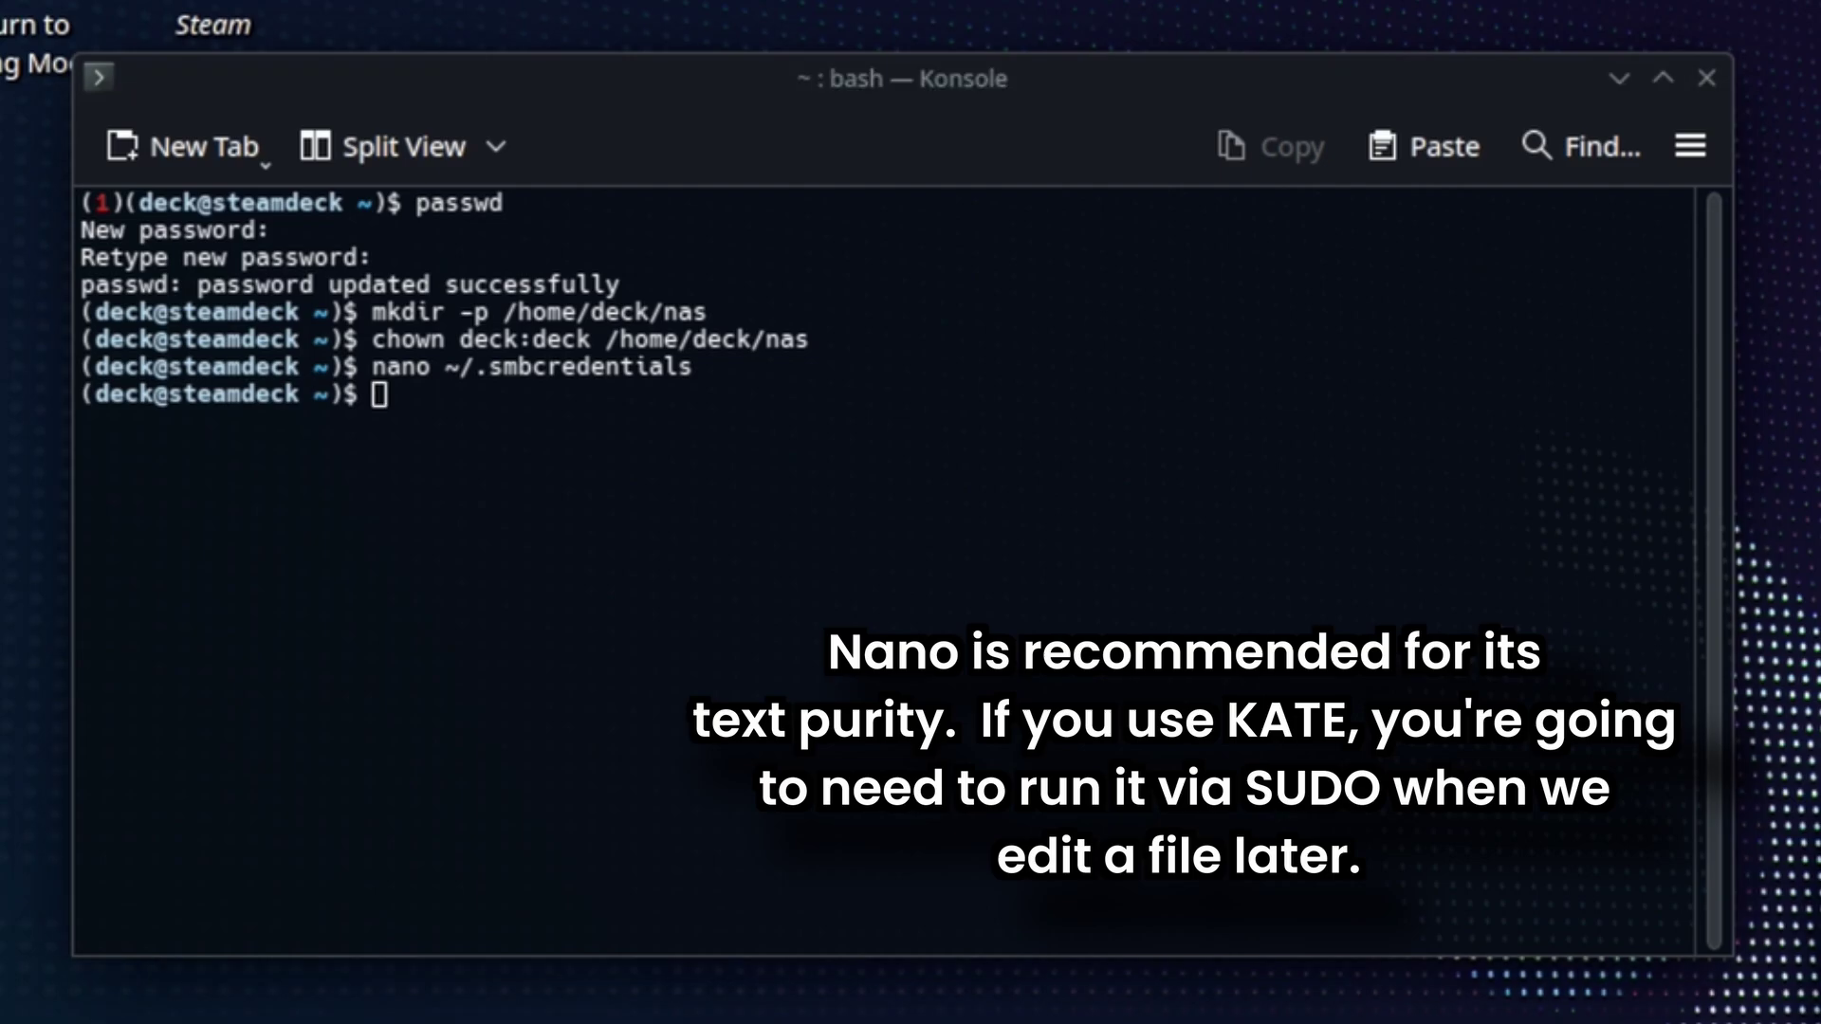
Run chmod 600 ~/.smbcredentials, and open /etc/fstab with sudo nano, entering the sudo password
{"action": "left_click", "coordinate": [1431, 148]}
{"action": "key", "text": "Return"}
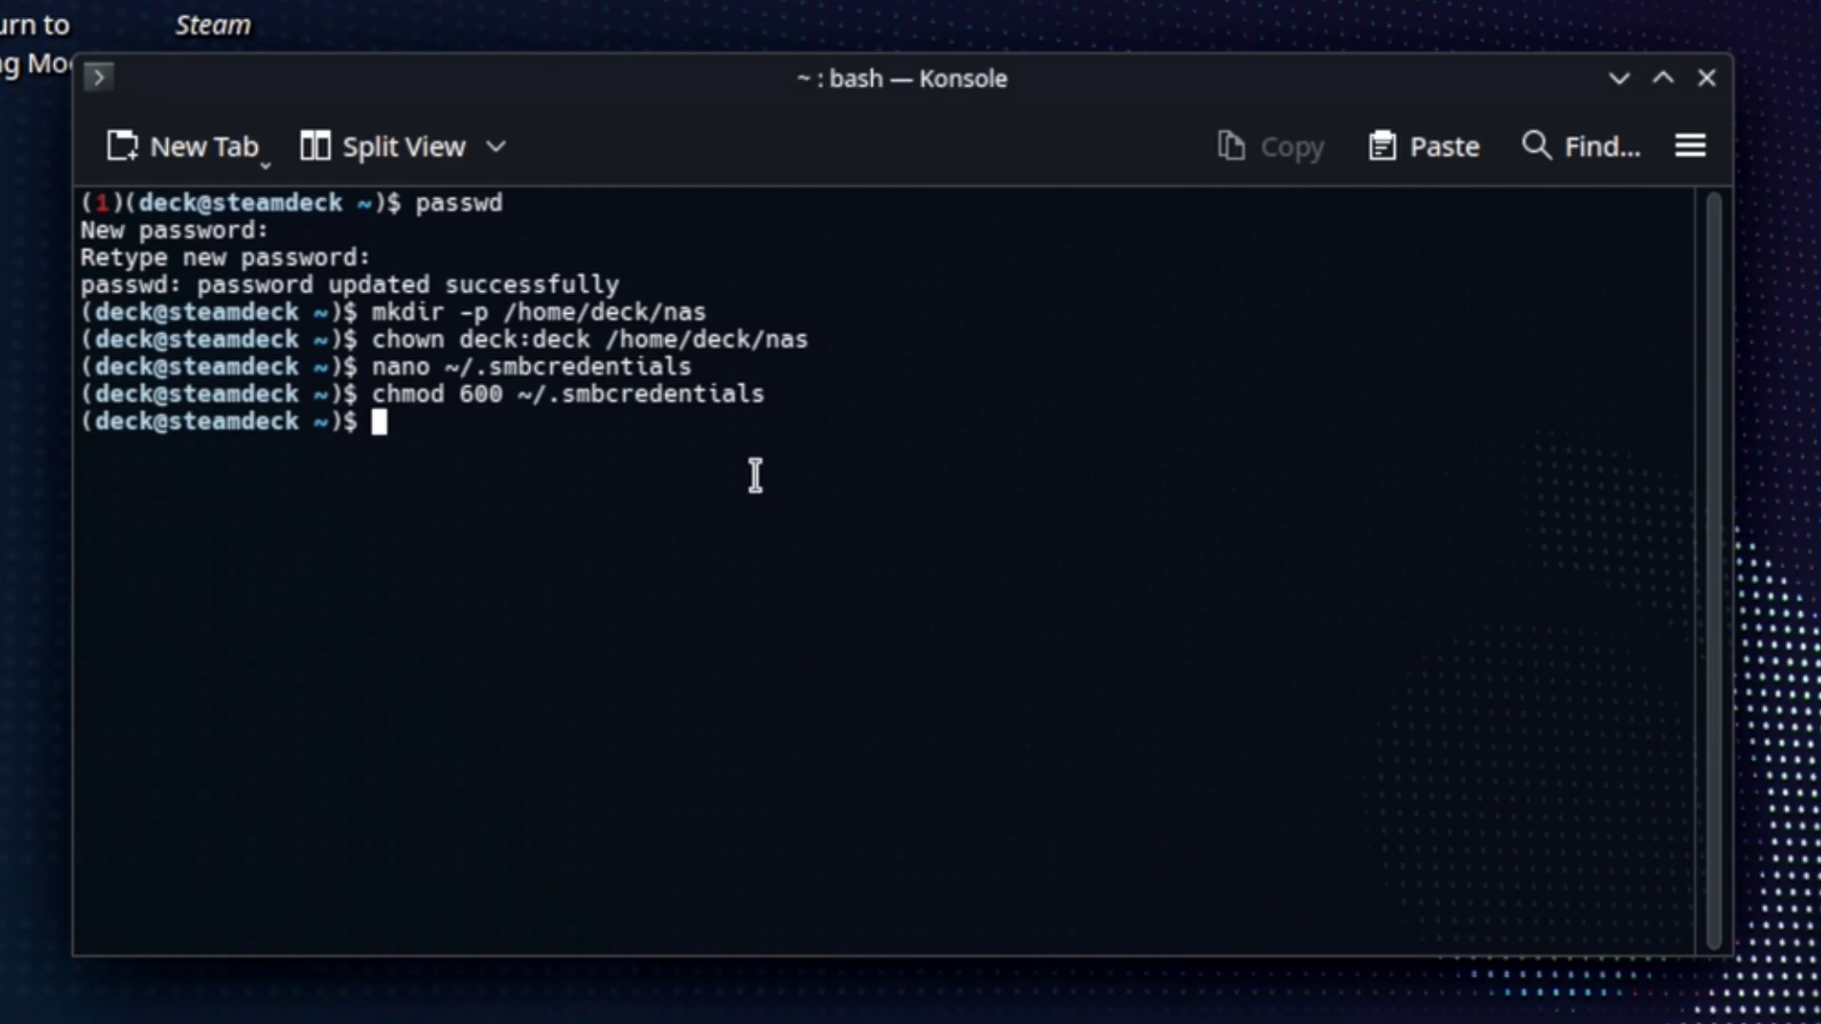
{"action": "left_click", "coordinate": [1450, 156]}
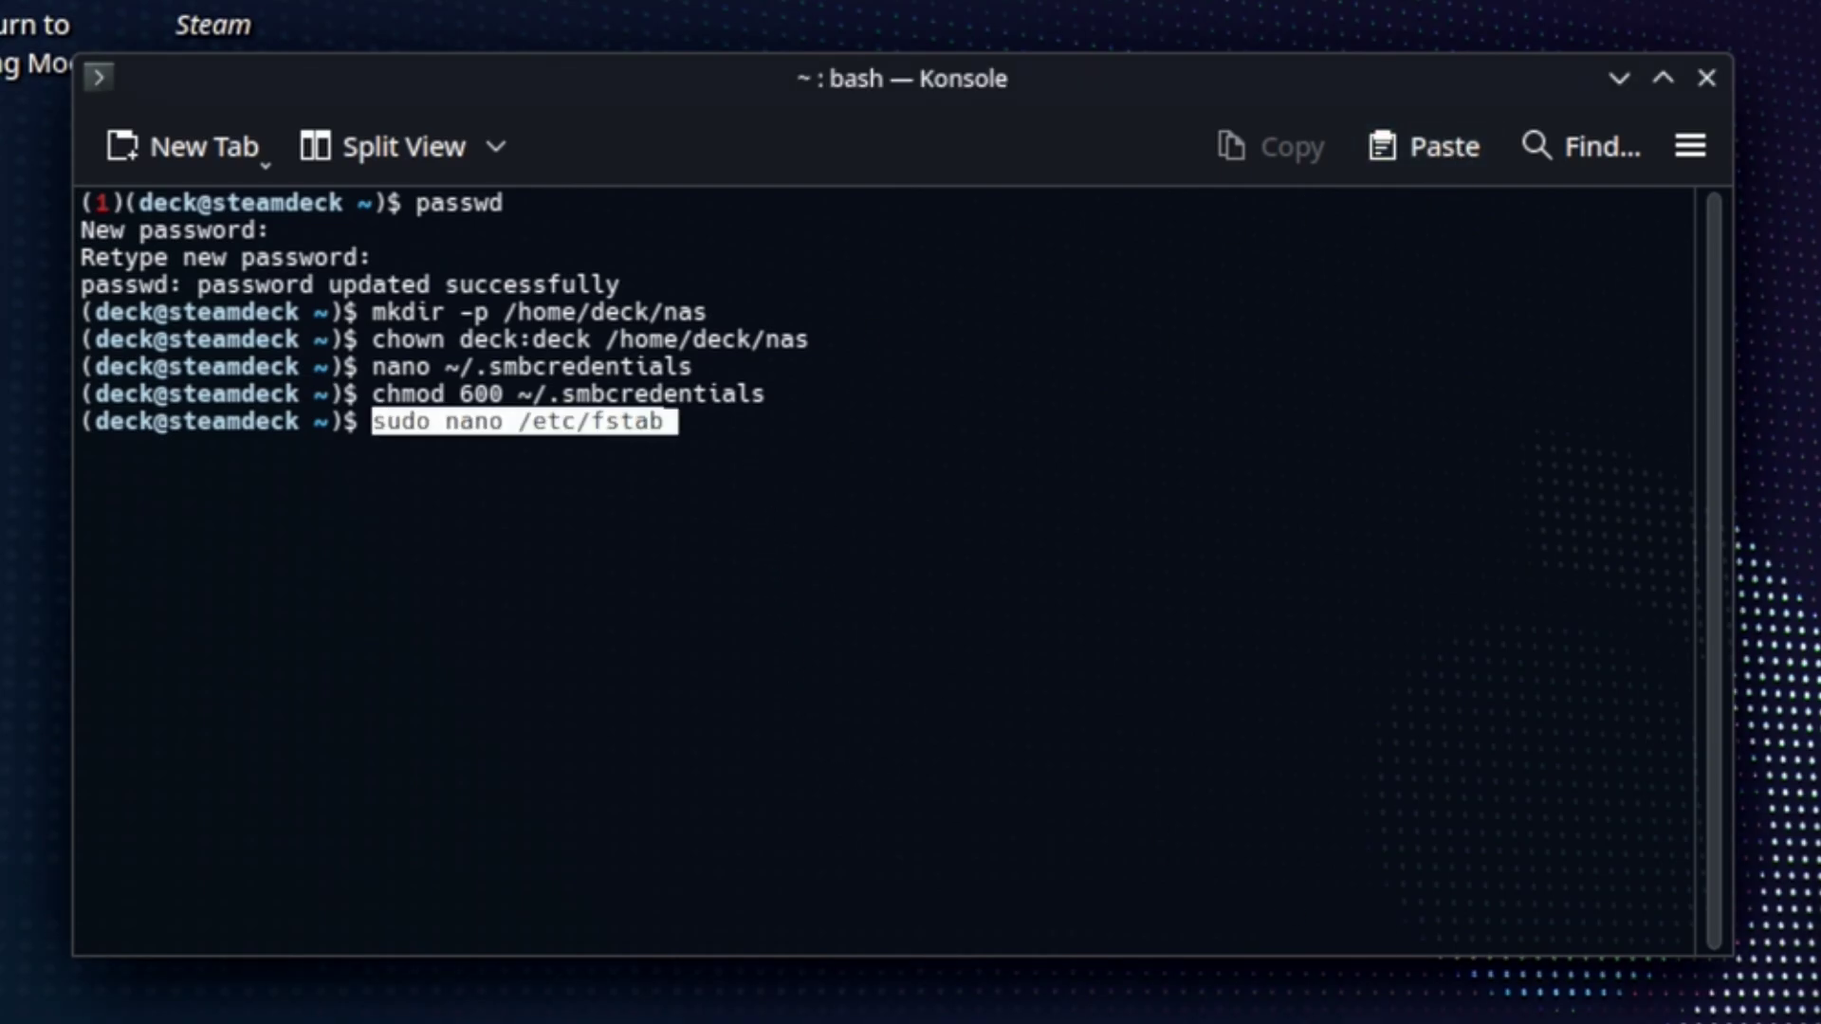
{"action": "key", "text": "Return"}
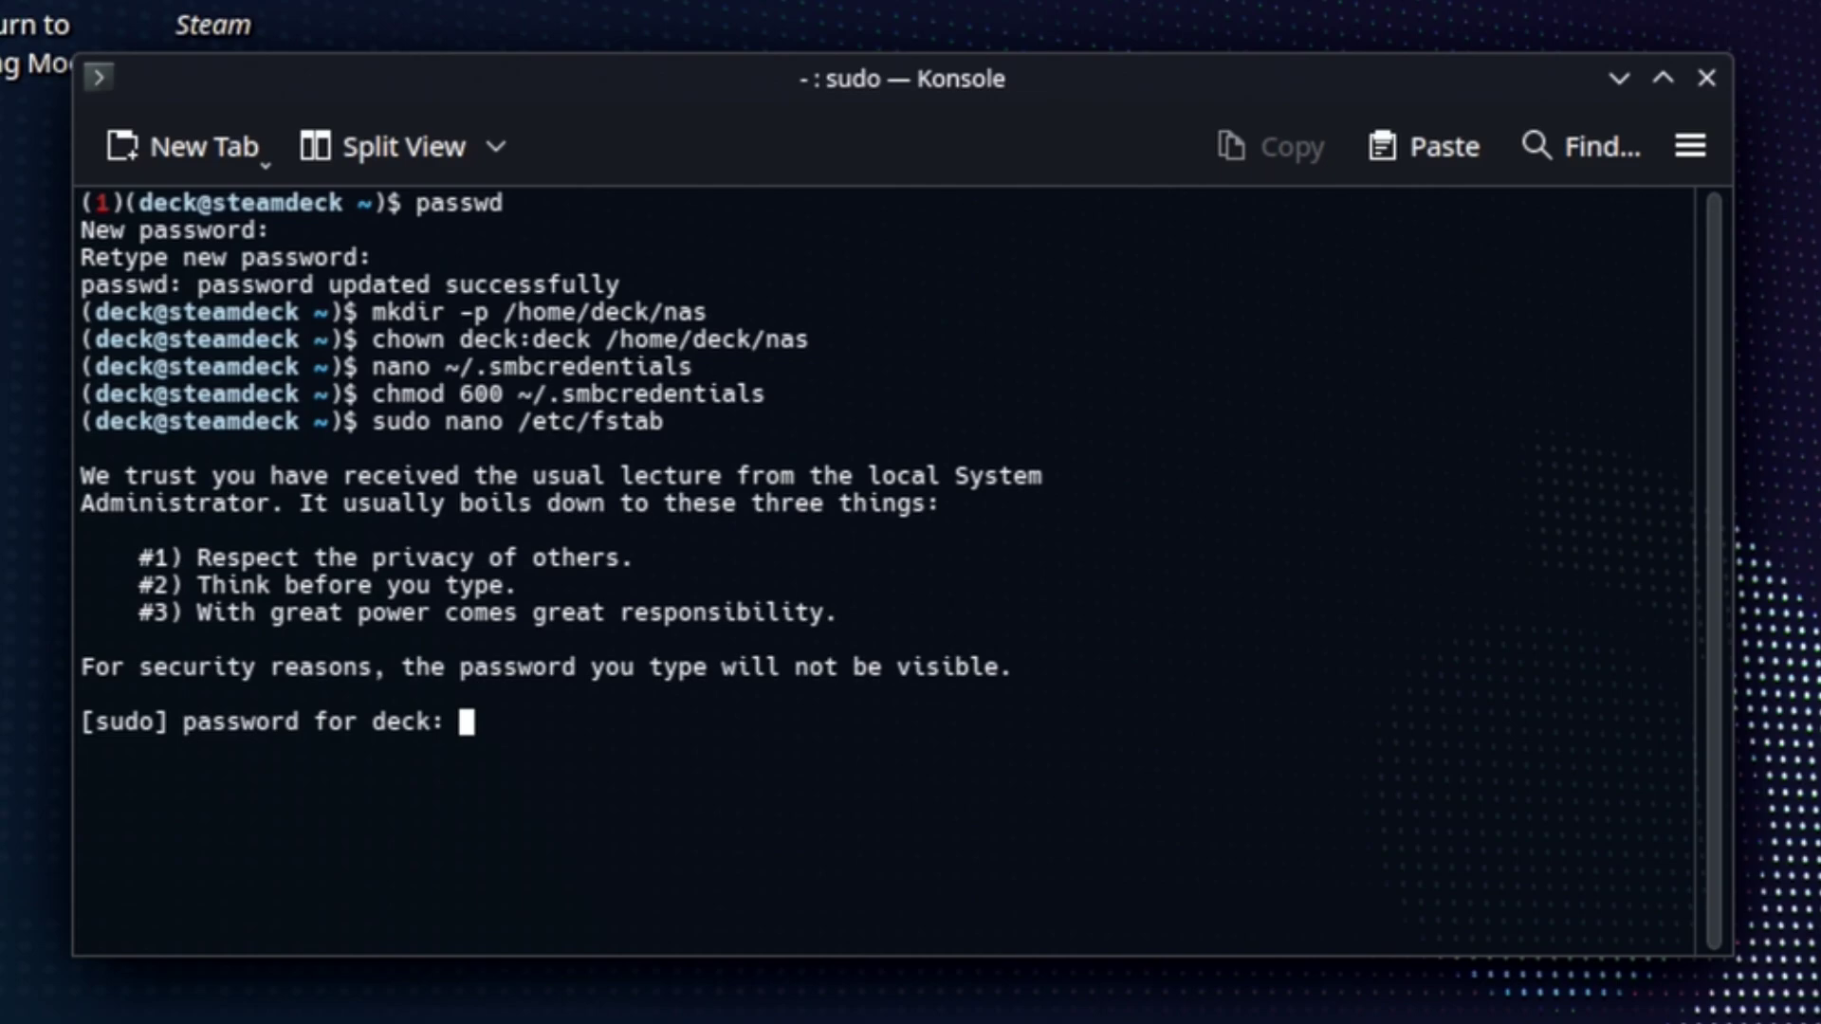
{"action": "key", "text": "Return"}
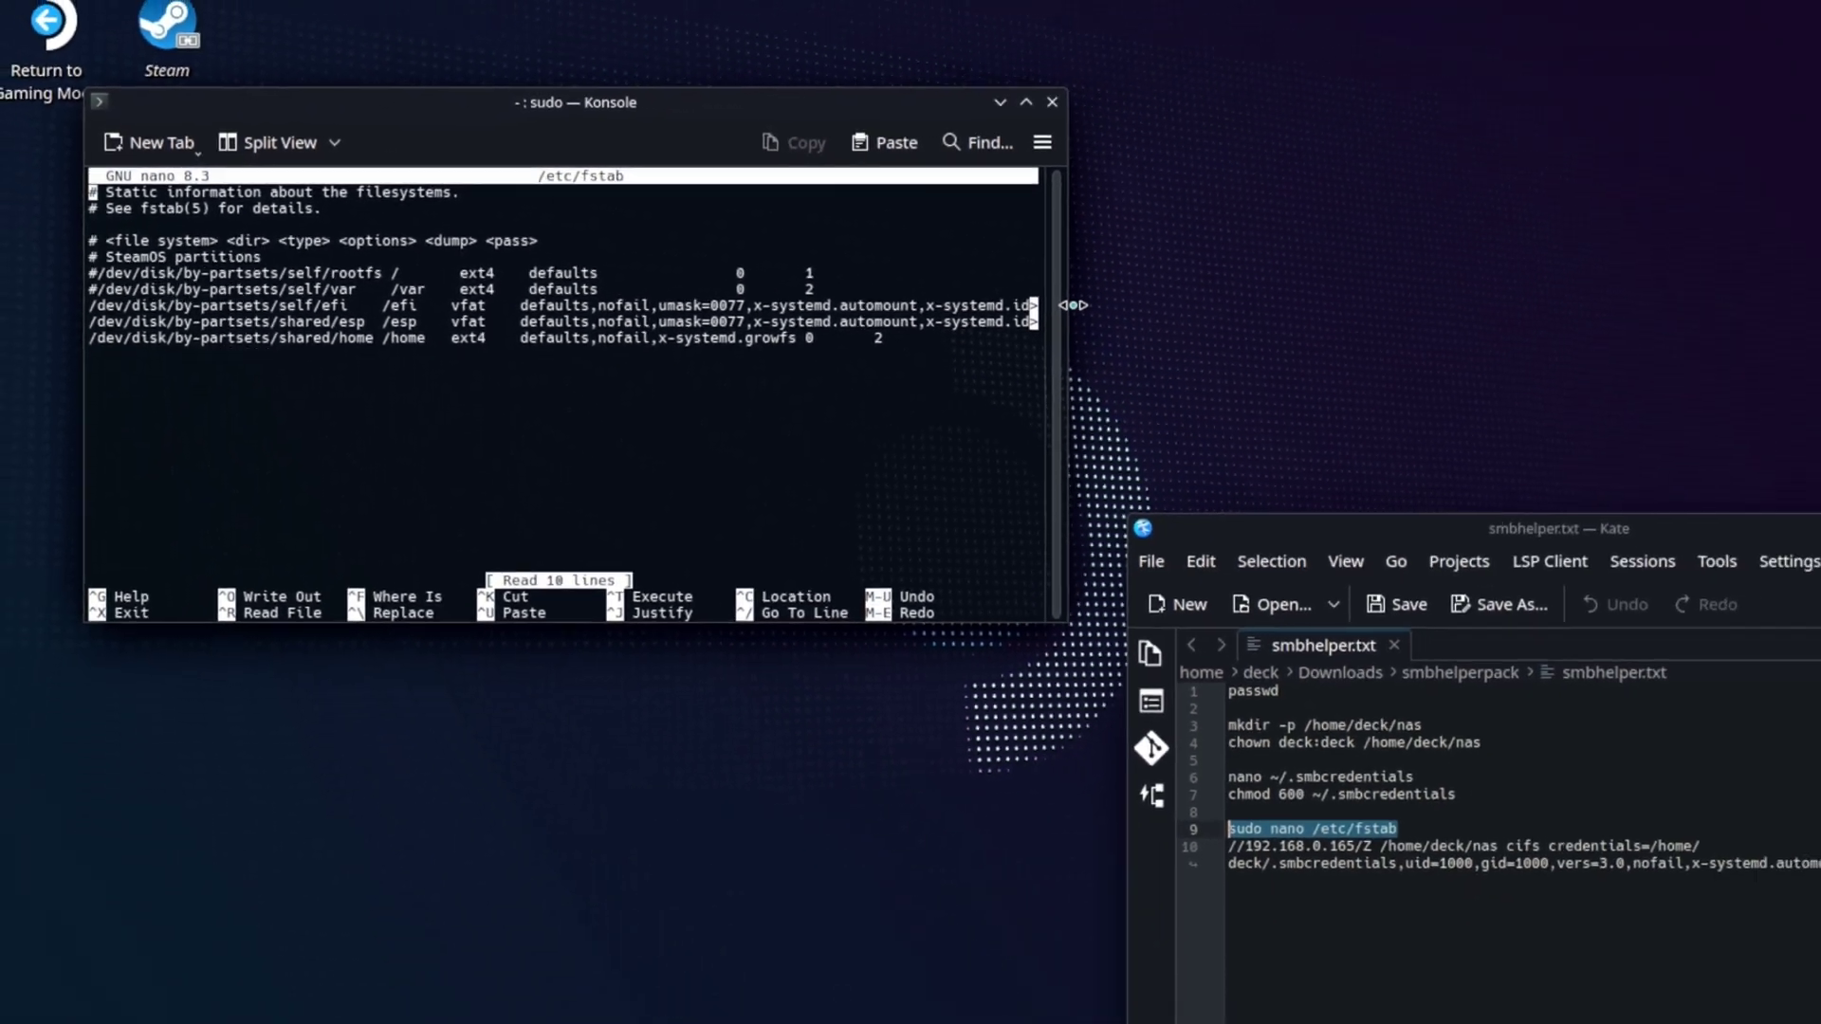
Append the //192.168.0.165/Z /home/deck/nas cifs mount line, copied from smbhelper.txt, as a new last line of /etc/fstab
{"action": "left_click_drag", "start_coordinate": [1724, 419], "coordinate": [1820, 512]}
{"action": "left_click_drag", "start_coordinate": [1750, 334], "coordinate": [1794, 329]}
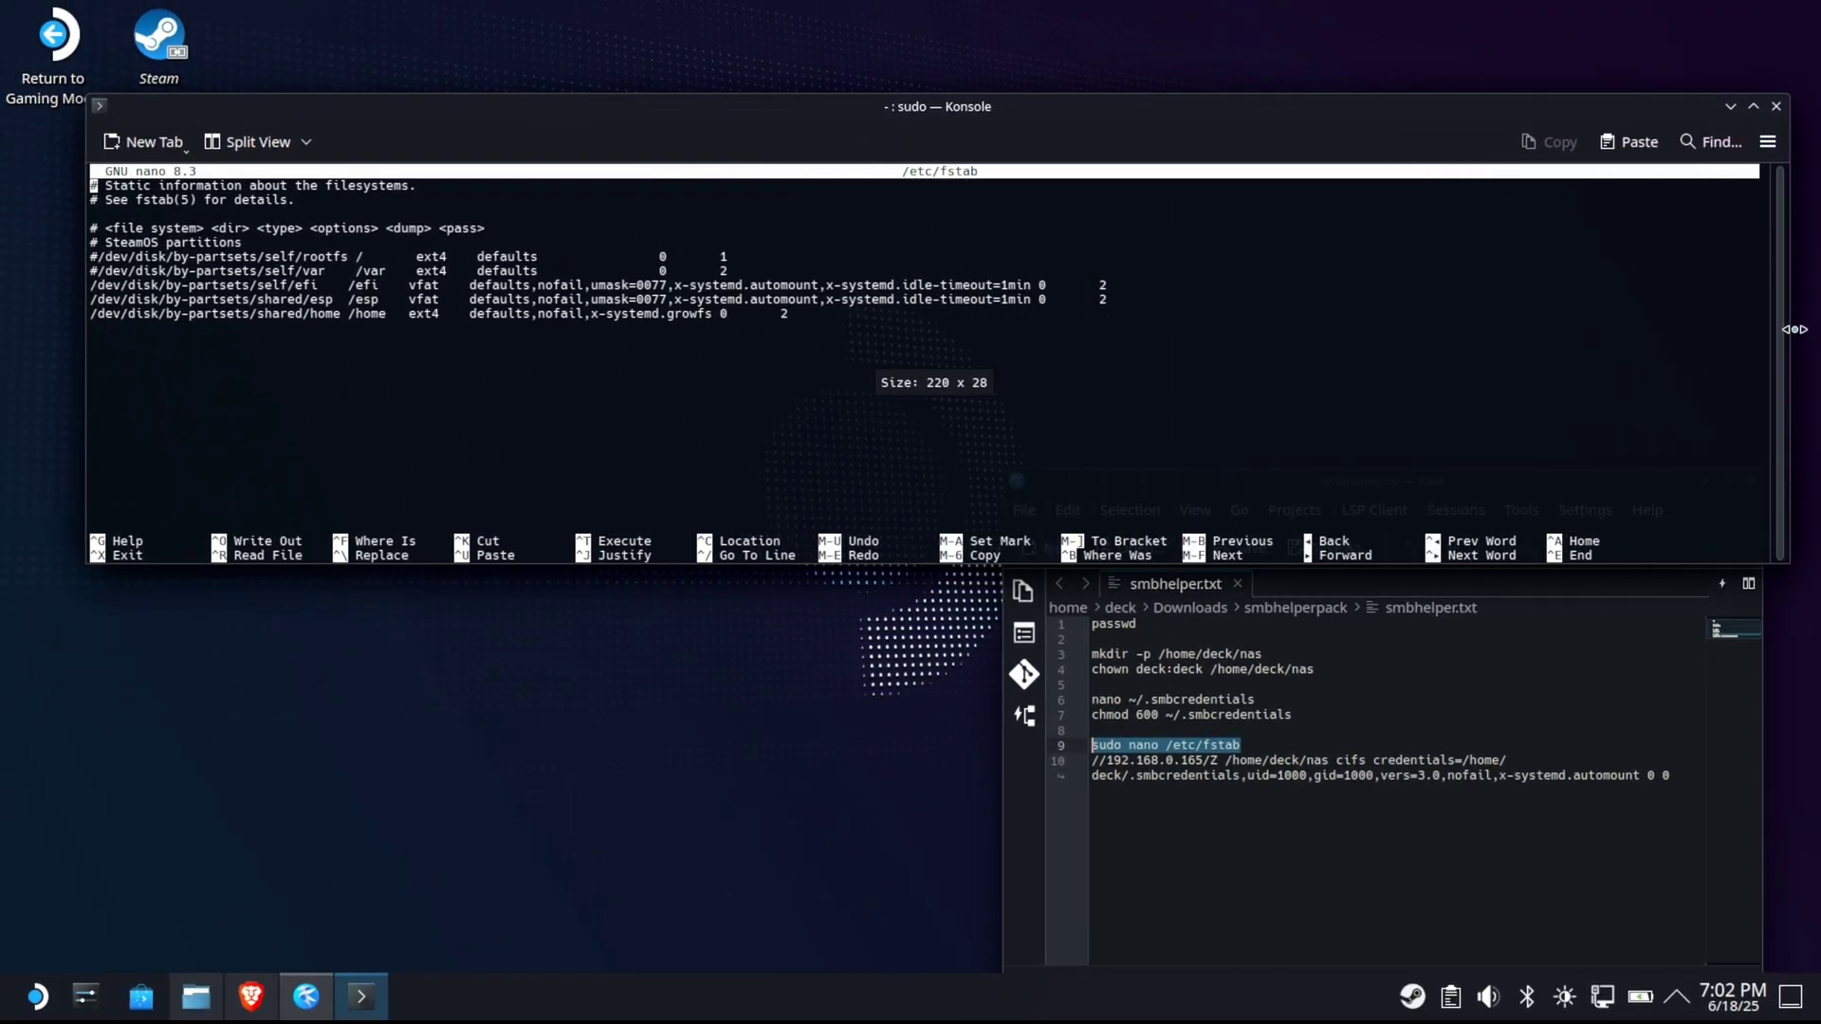
{"action": "left_click", "coordinate": [1347, 819]}
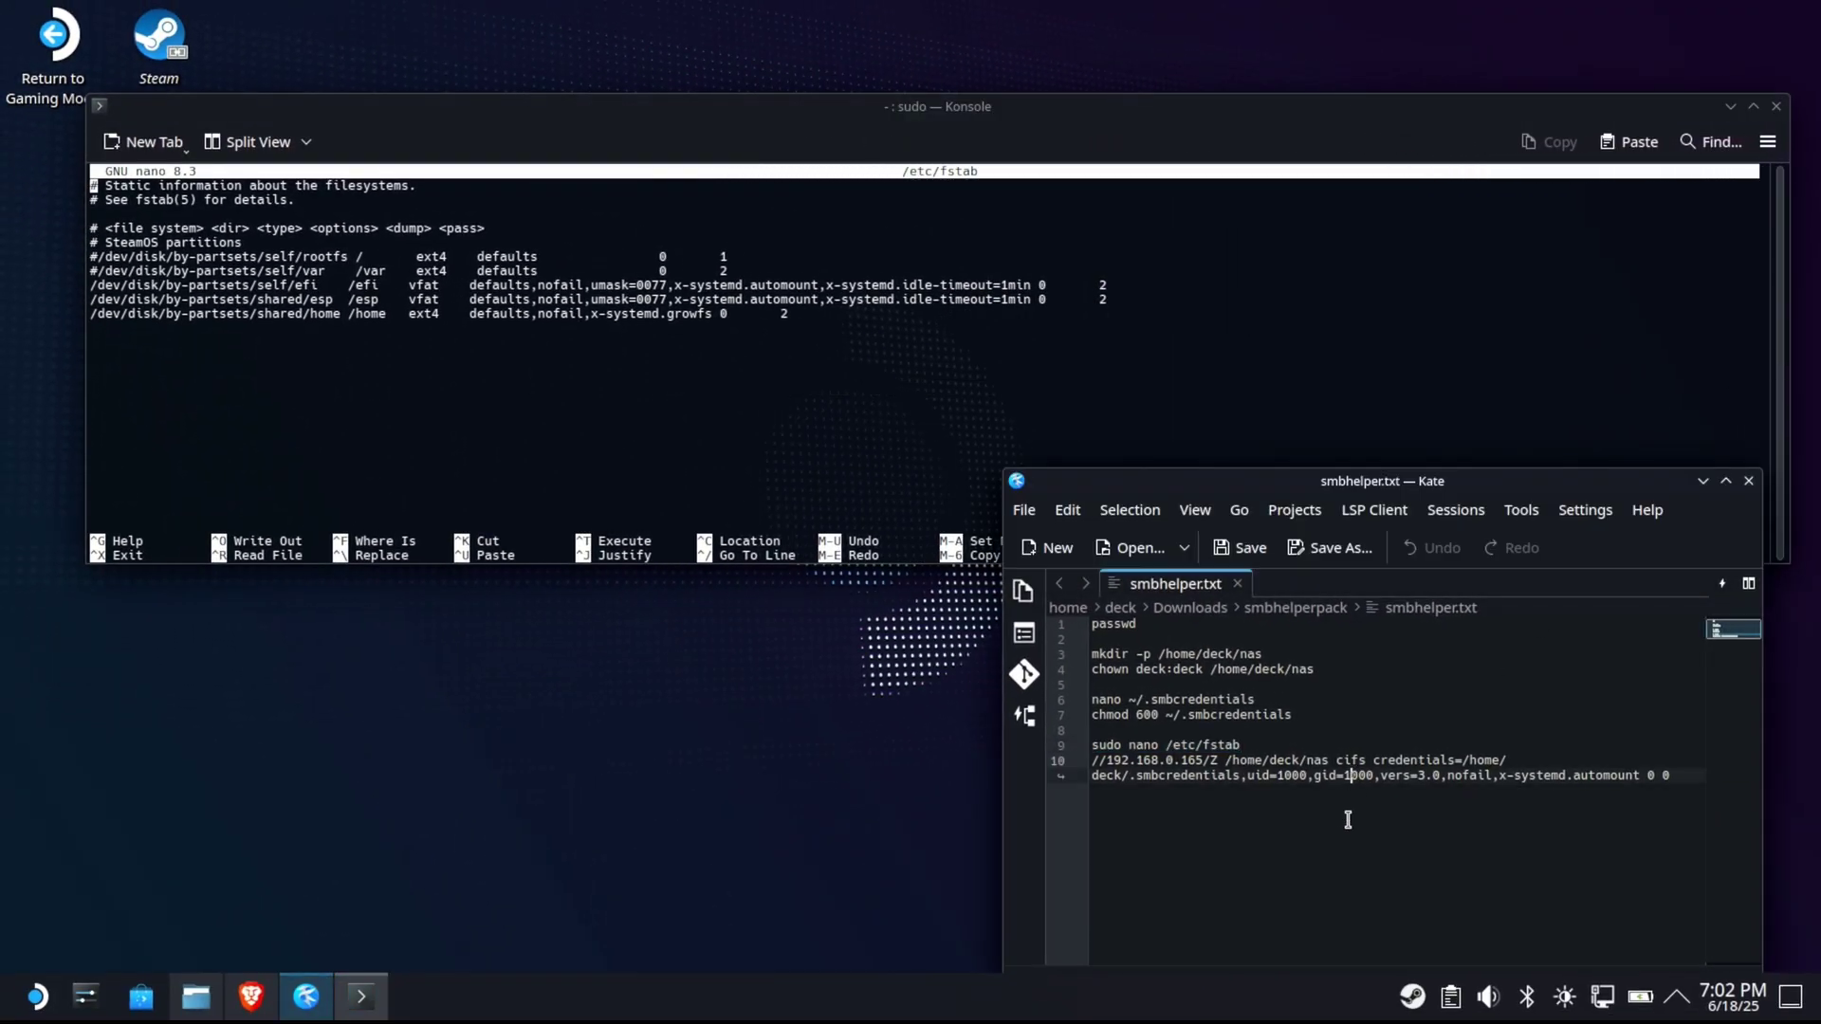
{"action": "left_click_drag", "start_coordinate": [1681, 781], "coordinate": [1026, 764]}
{"action": "key", "text": "ctrl+c"}
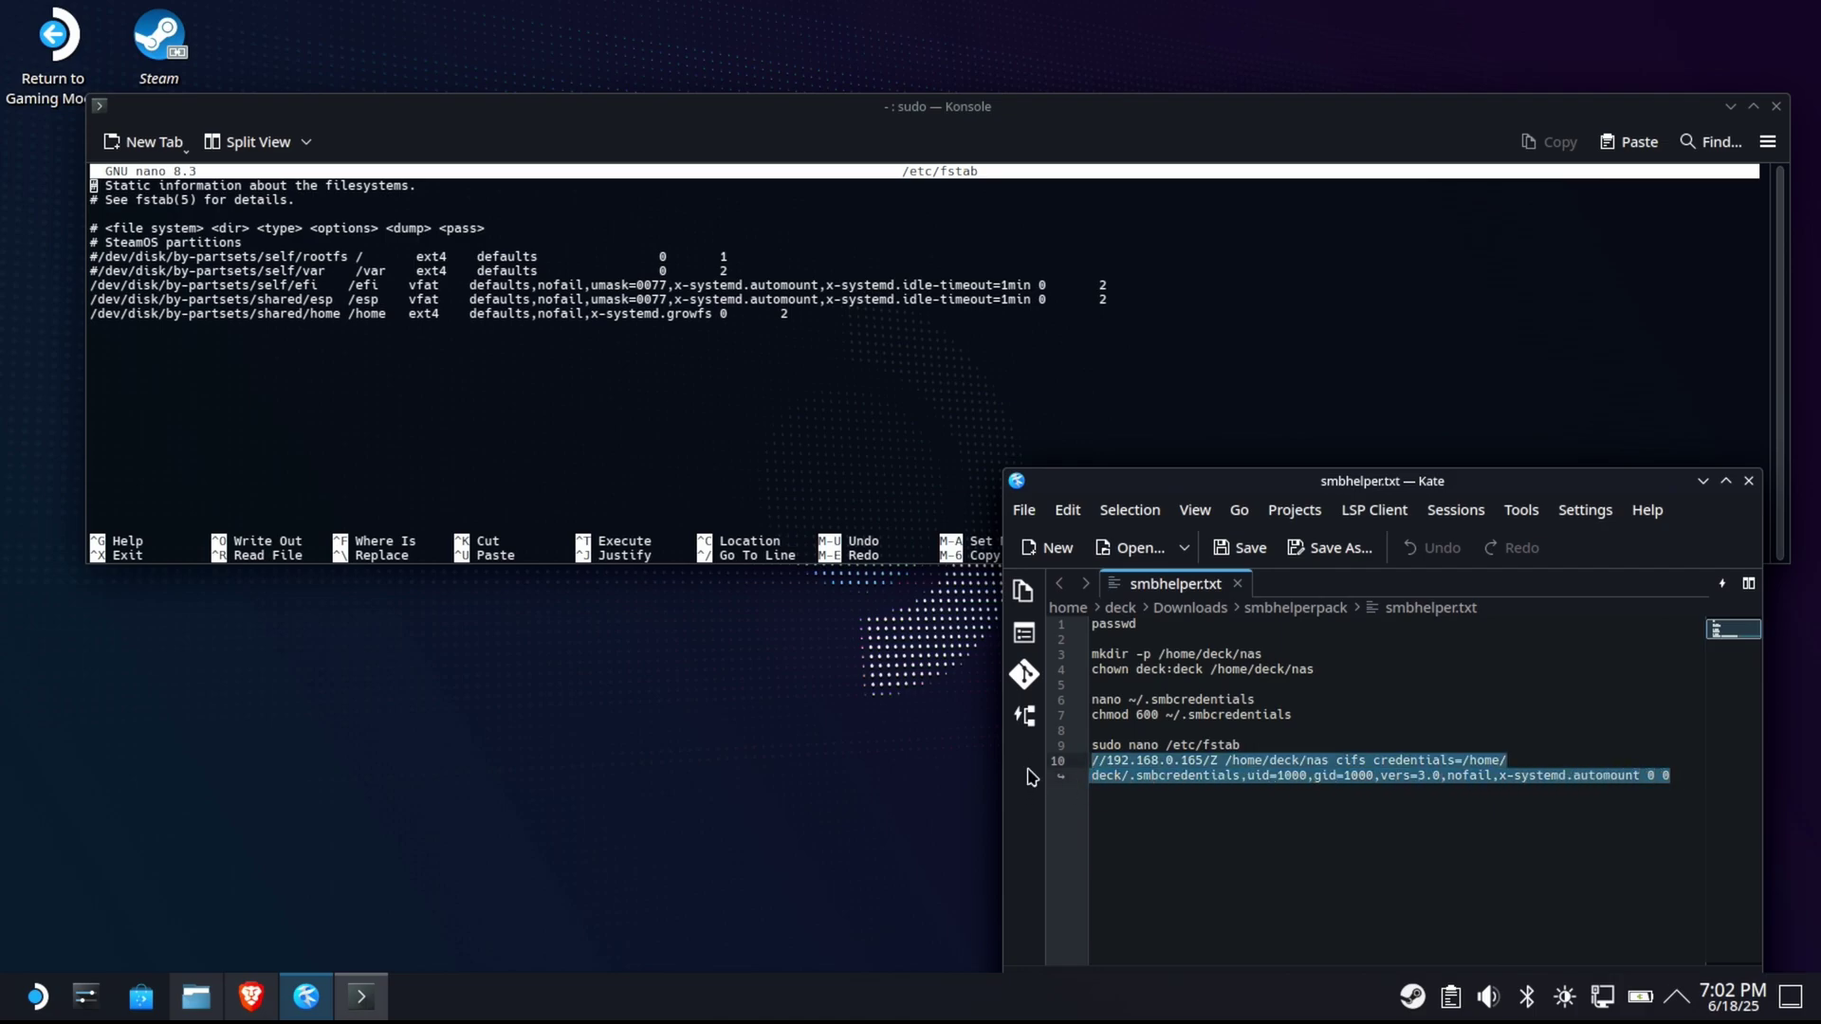
{"action": "left_click", "coordinate": [535, 337]}
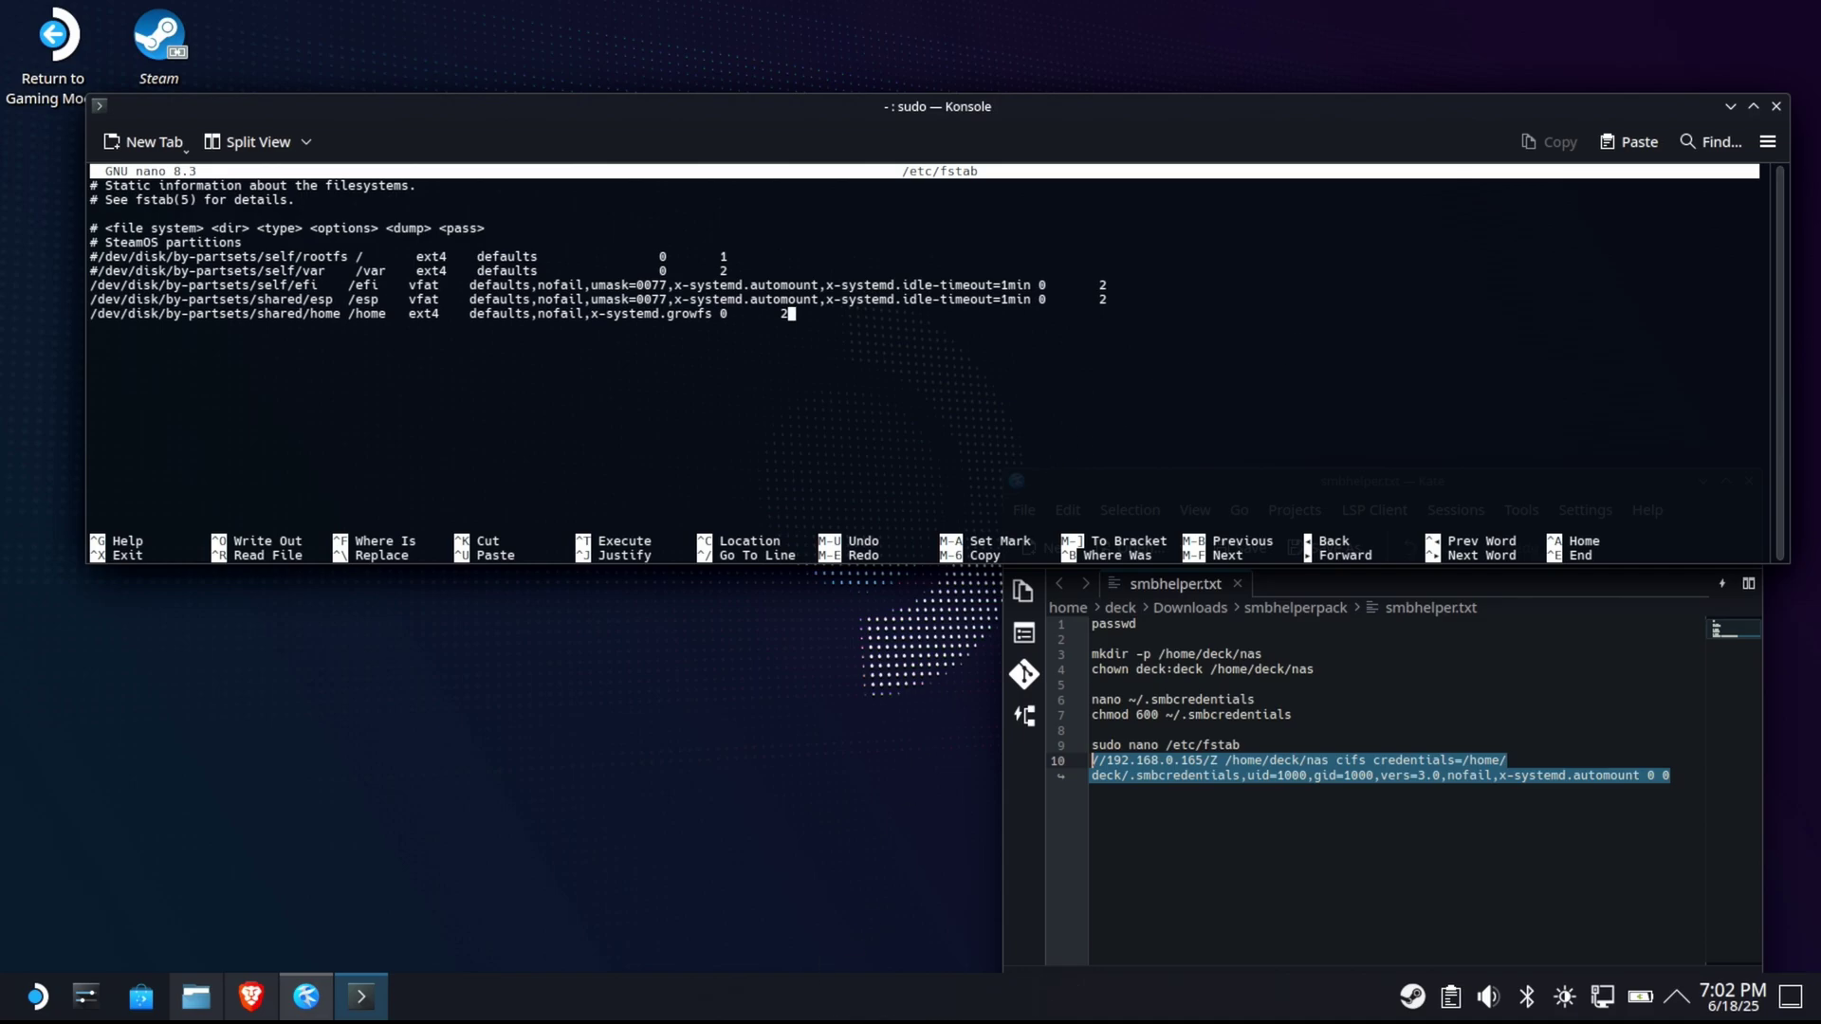
{"action": "key", "text": "Return"}
{"action": "left_click", "coordinate": [1662, 145]}
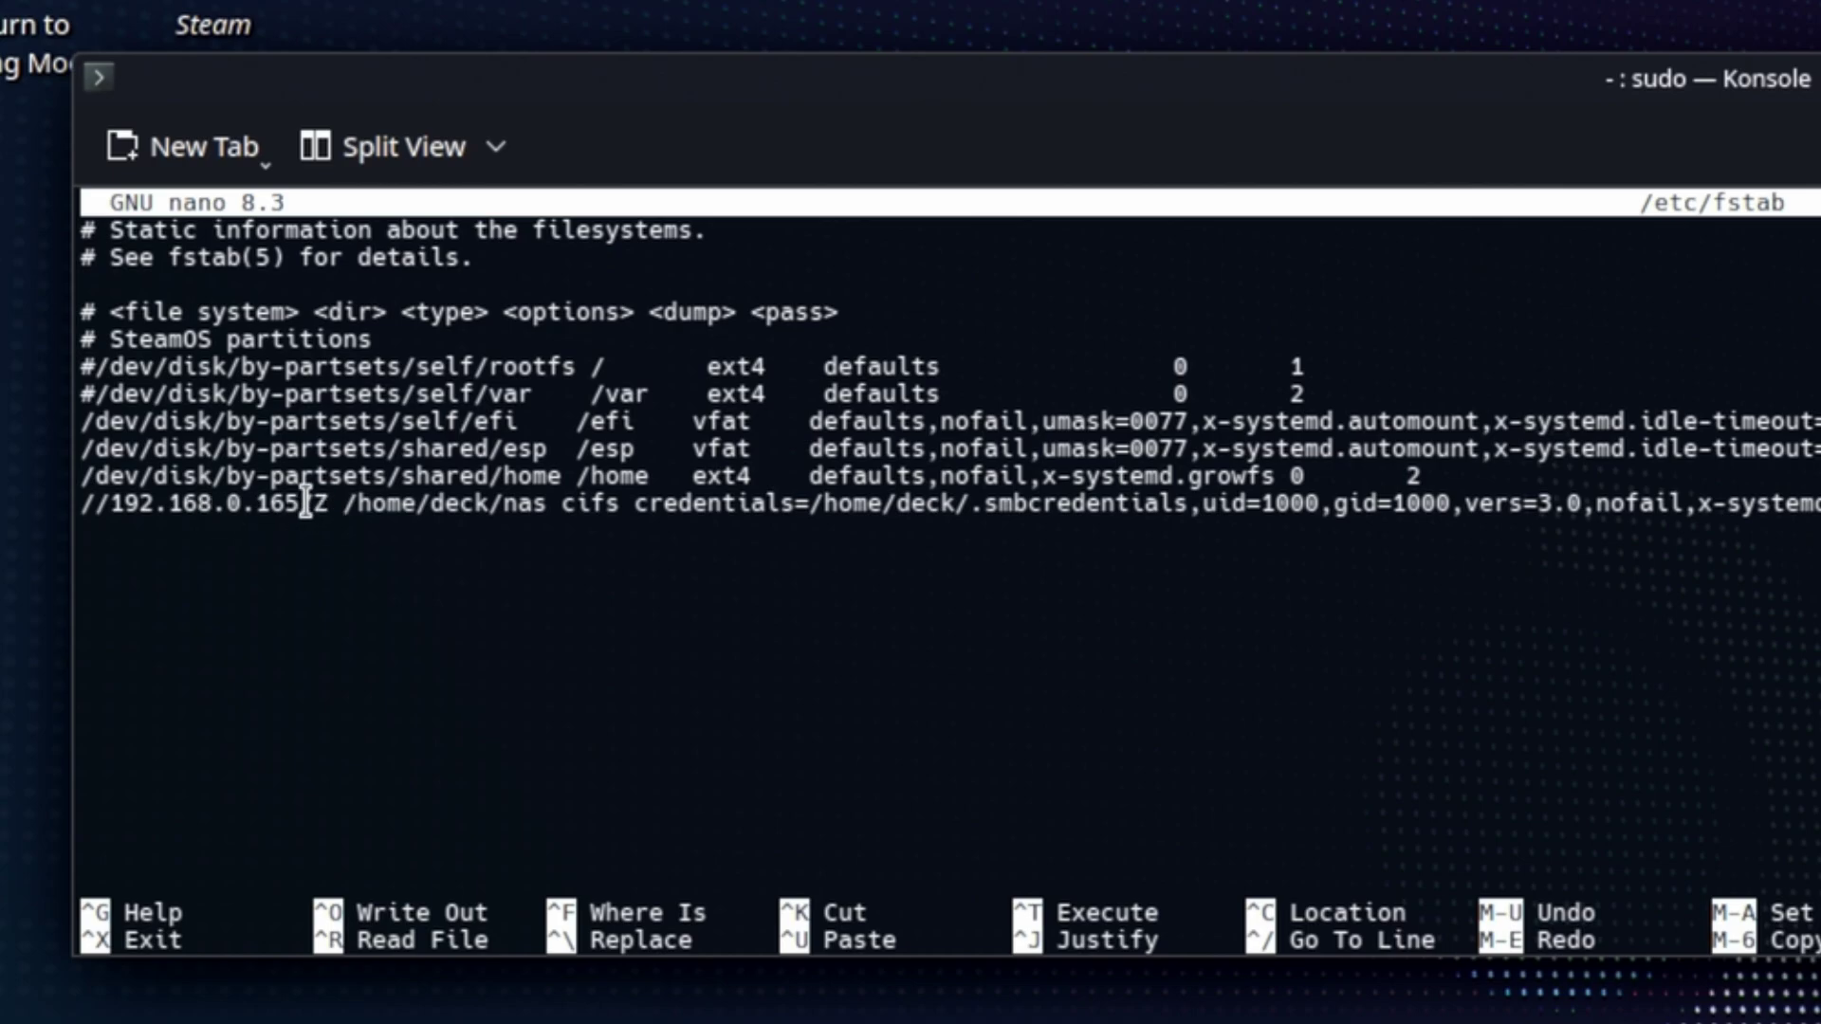
Check the /home/deck/nas mount path in the new line, and save /etc/fstab before exiting nano
{"action": "left_click_drag", "start_coordinate": [345, 503], "coordinate": [529, 495]}
{"action": "left_click", "coordinate": [605, 500]}
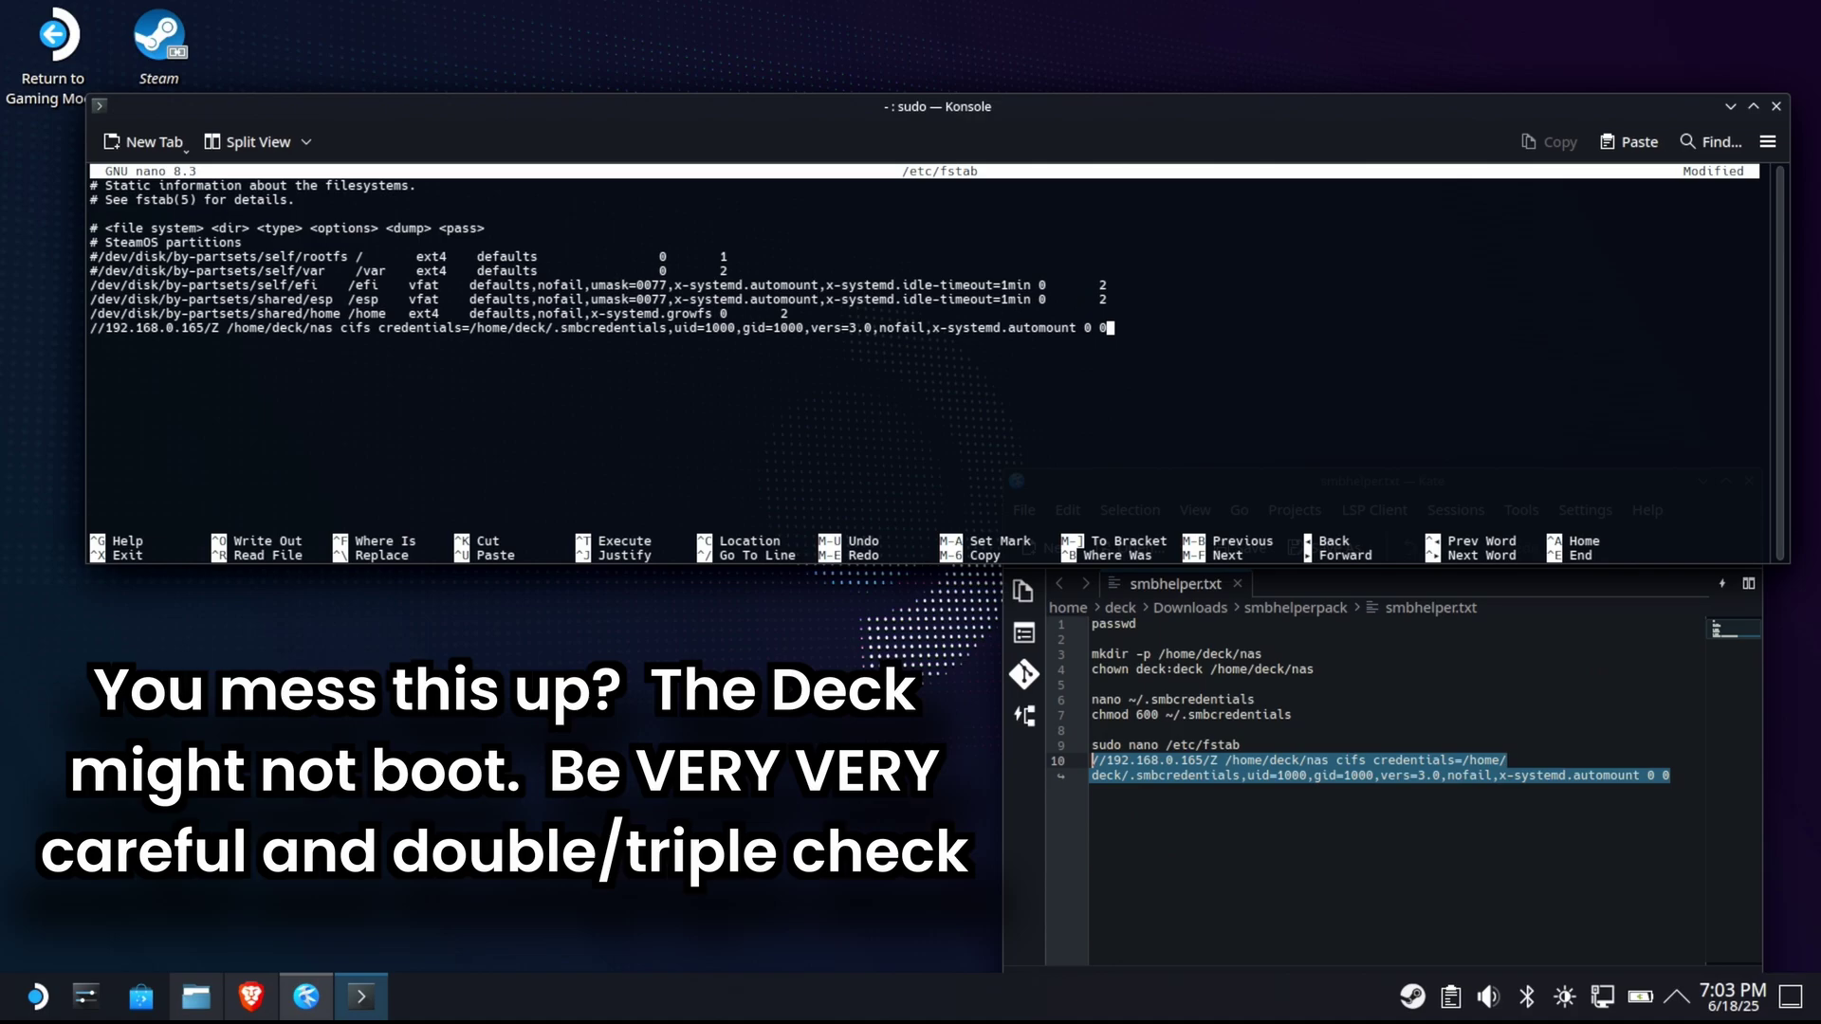
{"action": "key", "text": "ctrl+o"}
{"action": "key", "text": "Return"}
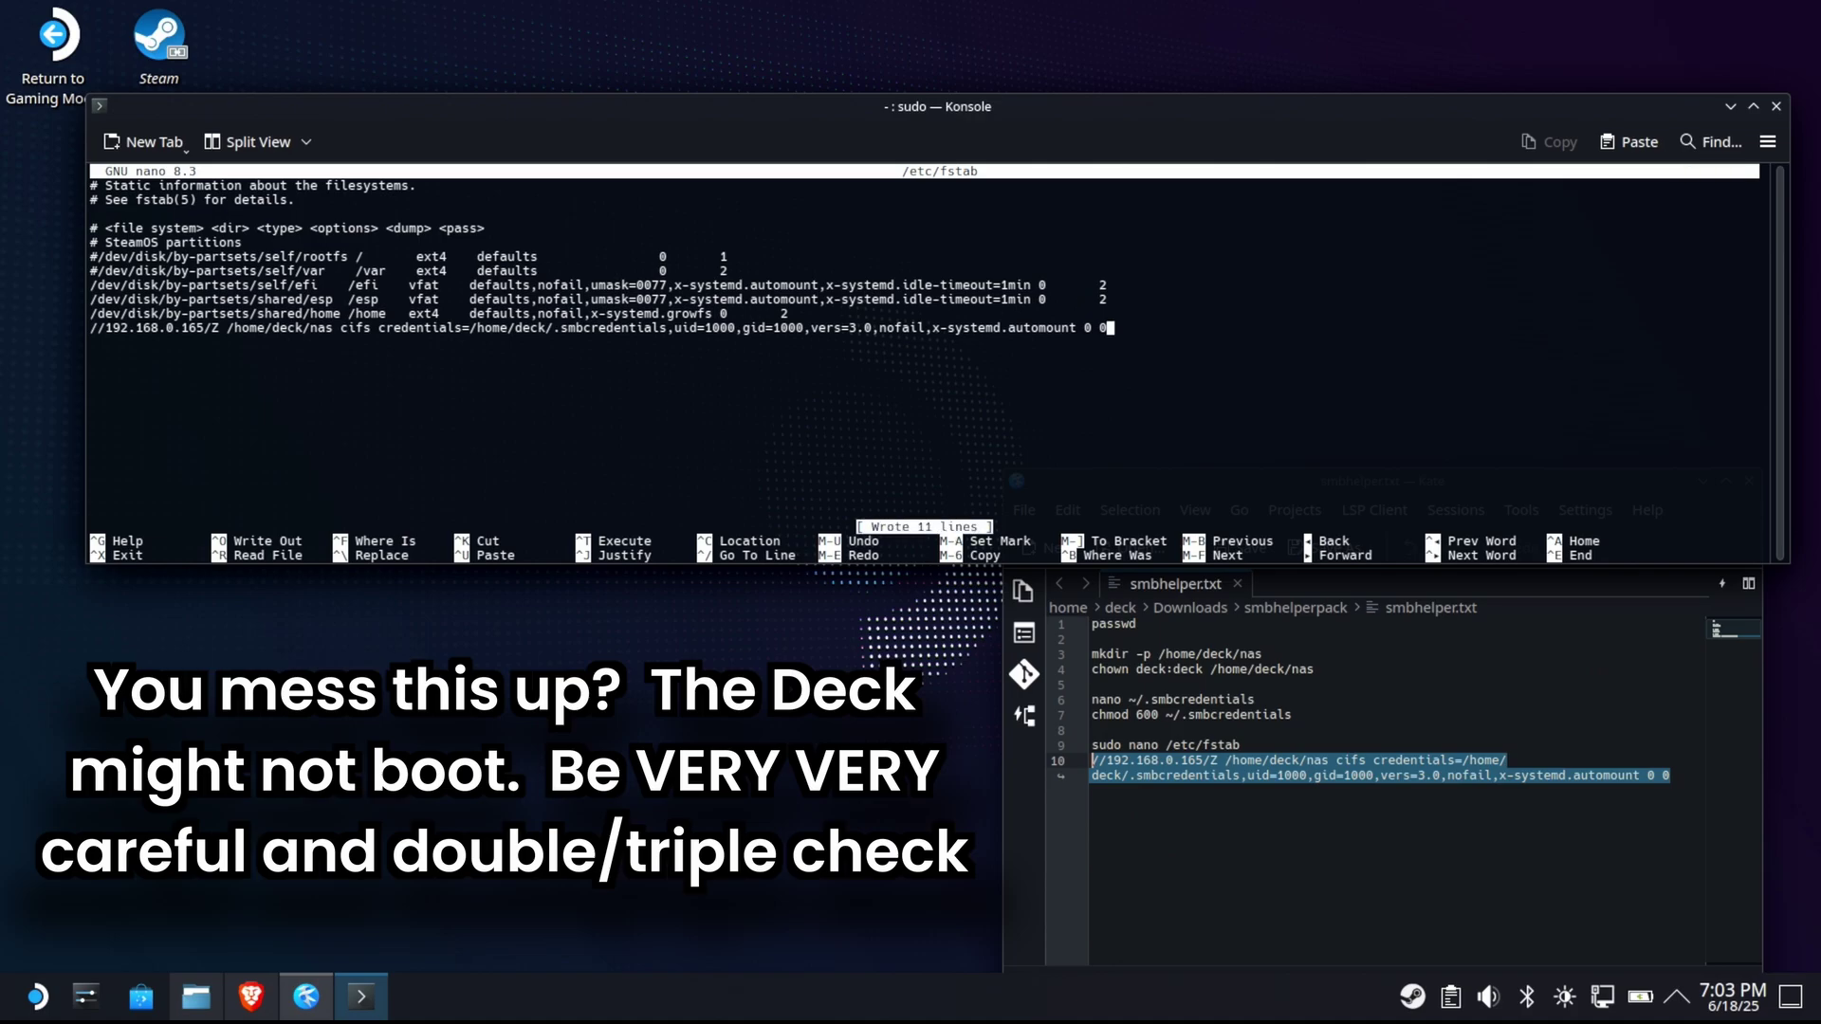
{"action": "key", "text": "ctrl+x"}
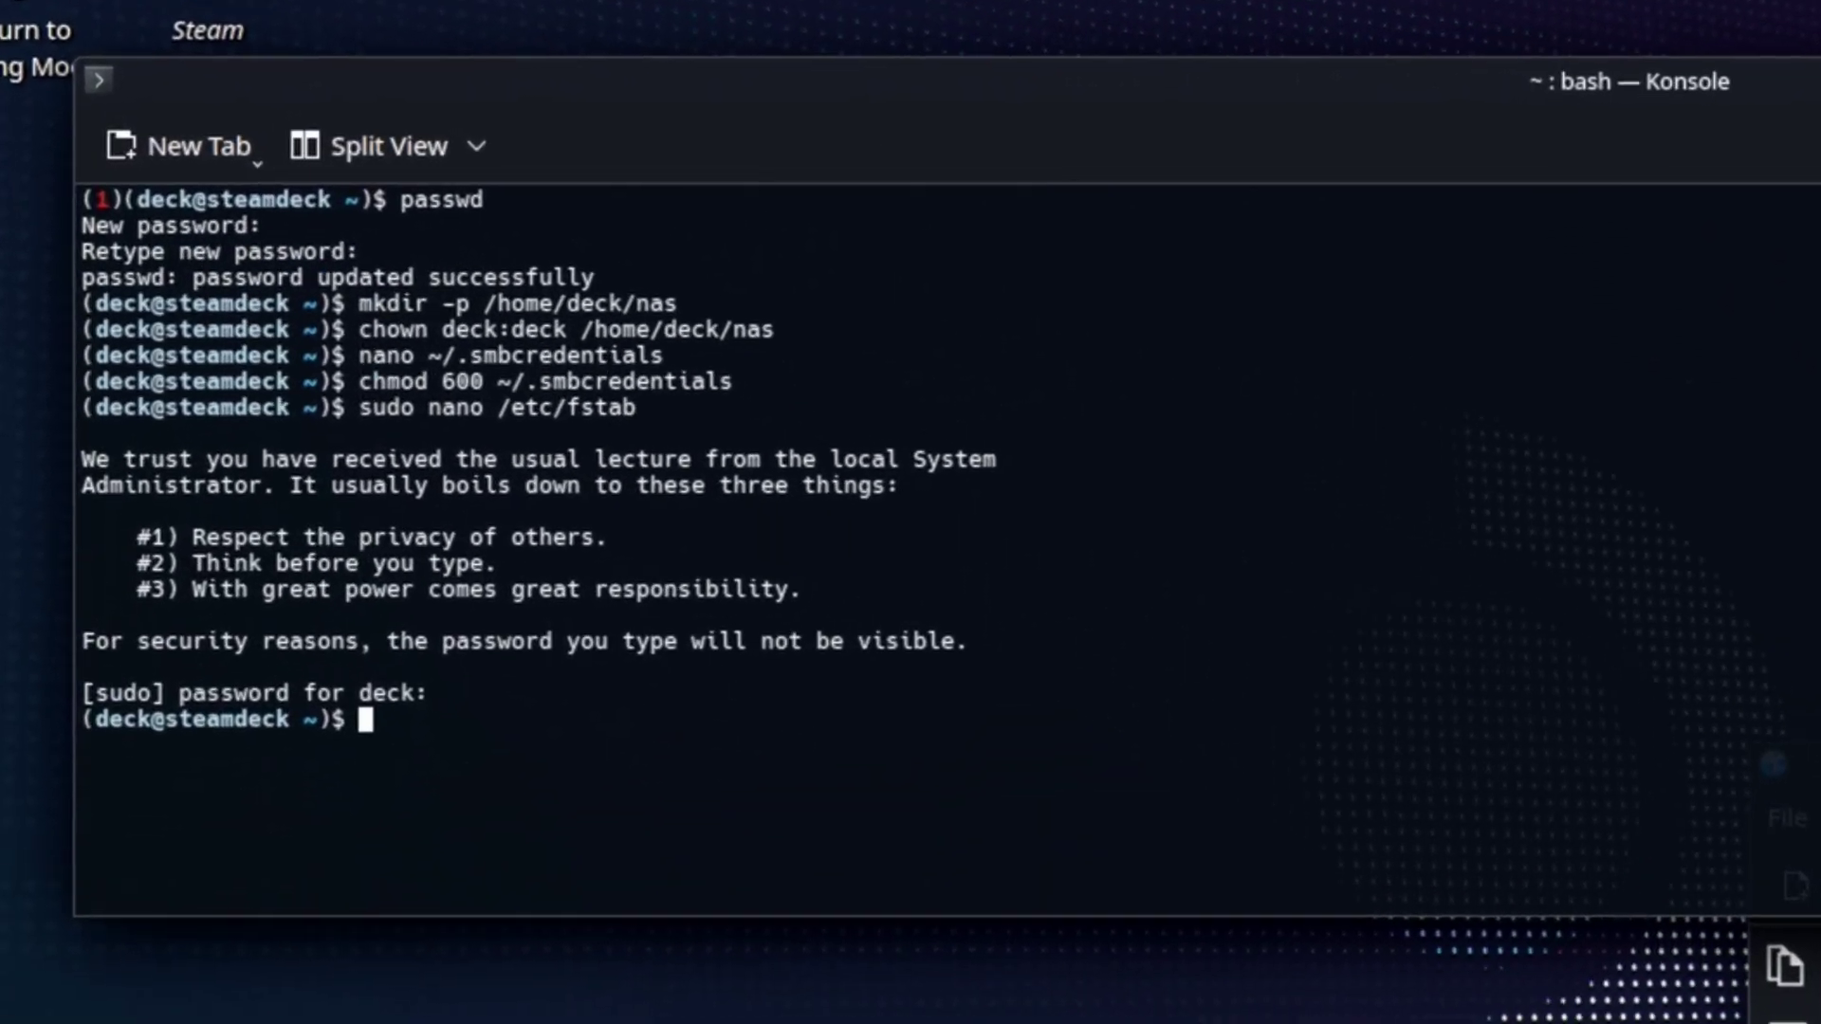
Try to mount all fstab entries with mount -a, and repeat the command as sudo mount -a
{"action": "type", "text": "mount -a"}
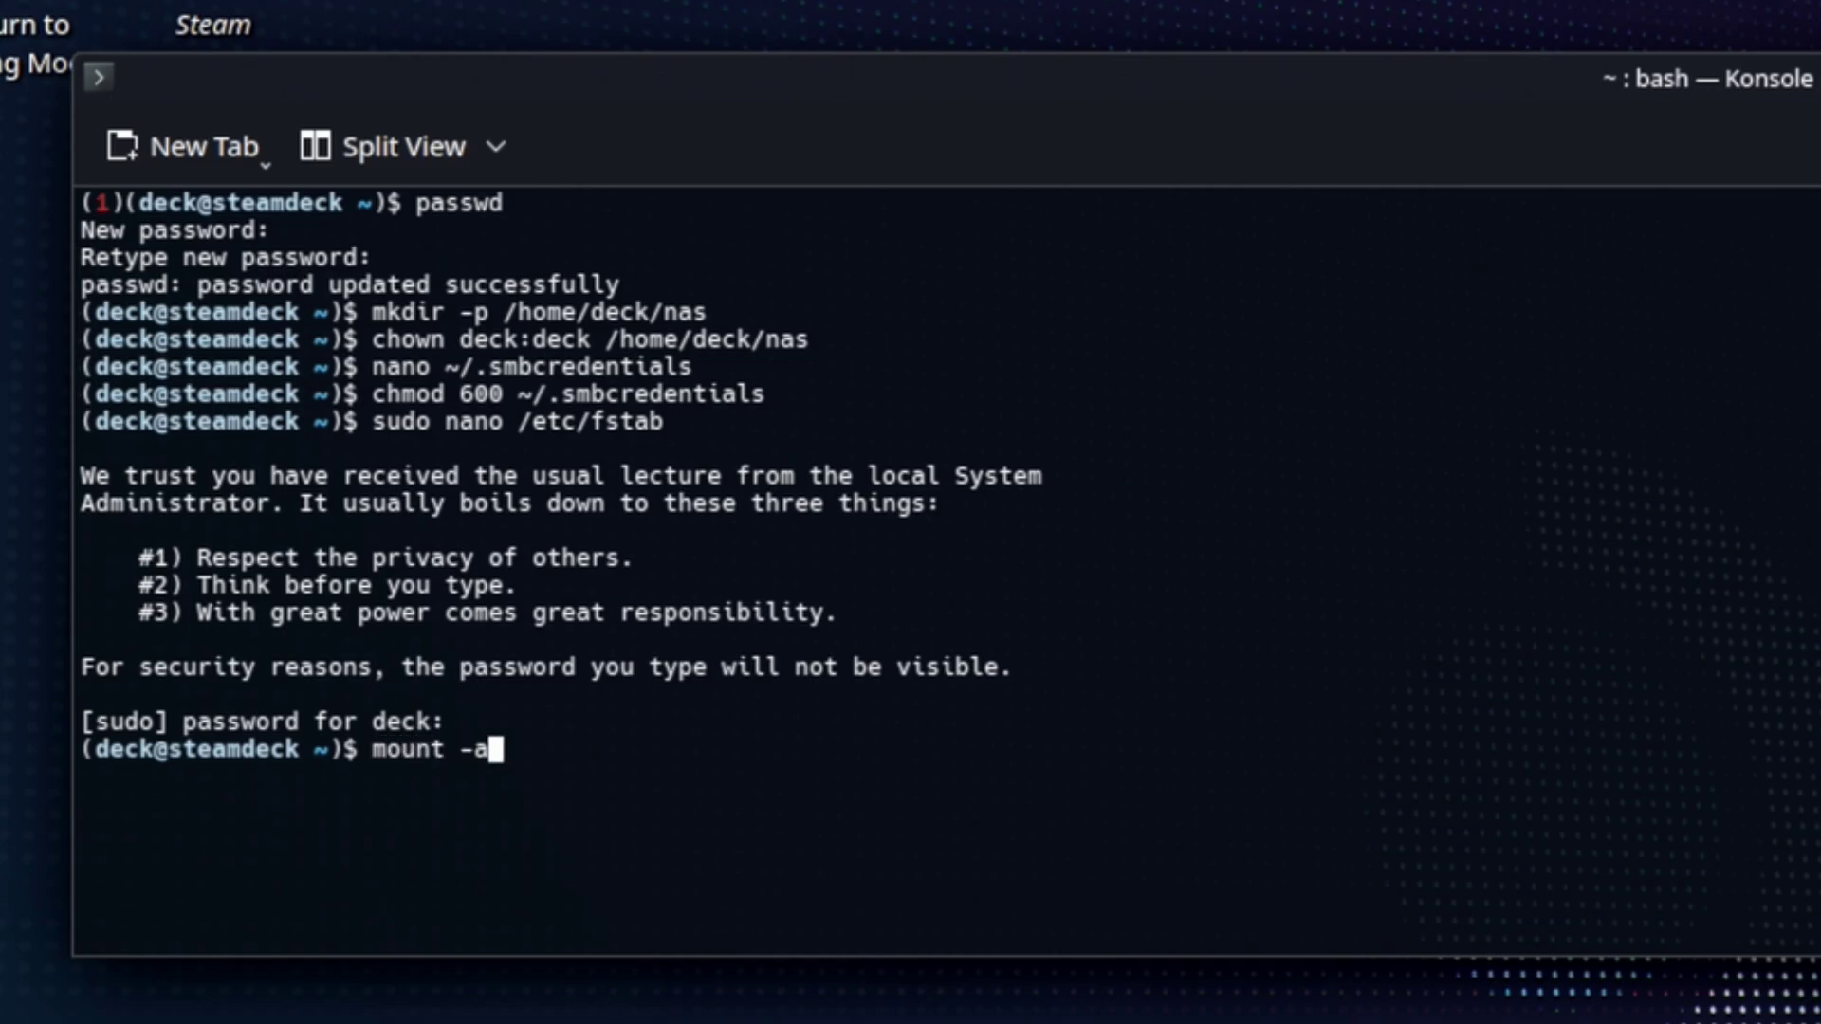
{"action": "key", "text": "Return"}
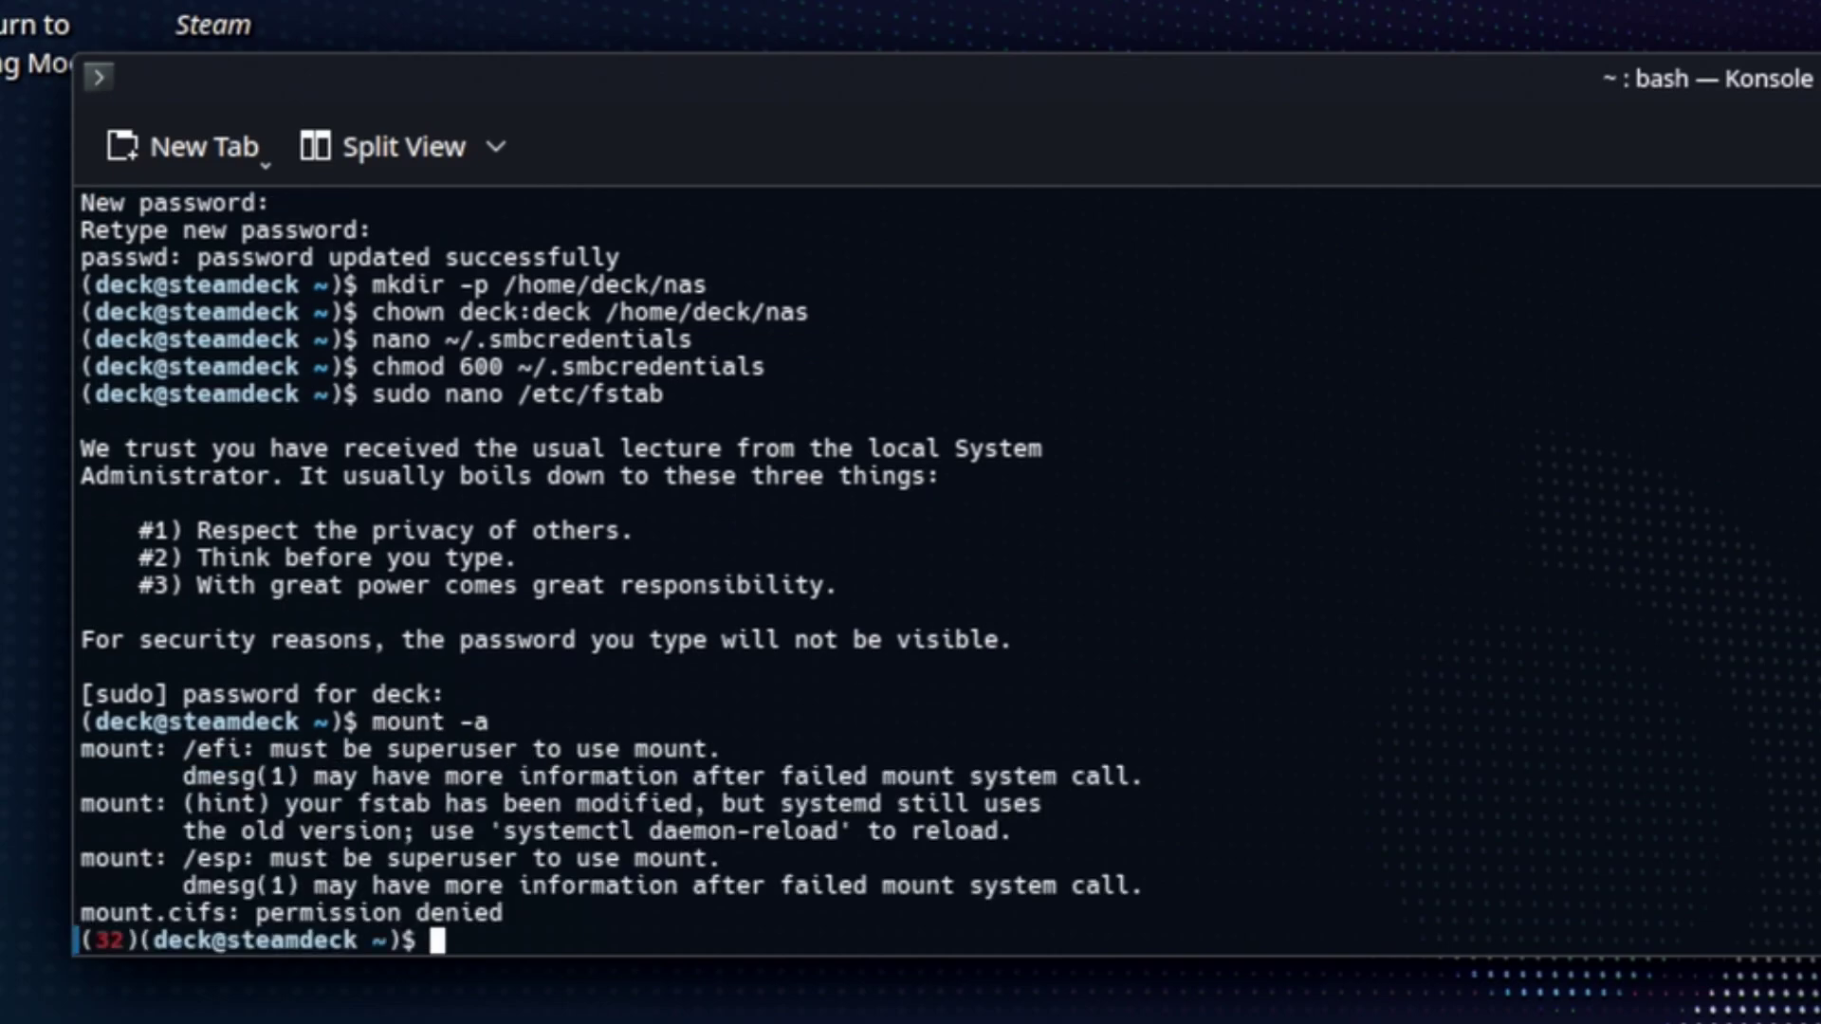
{"action": "type", "text": "sudo mount "}
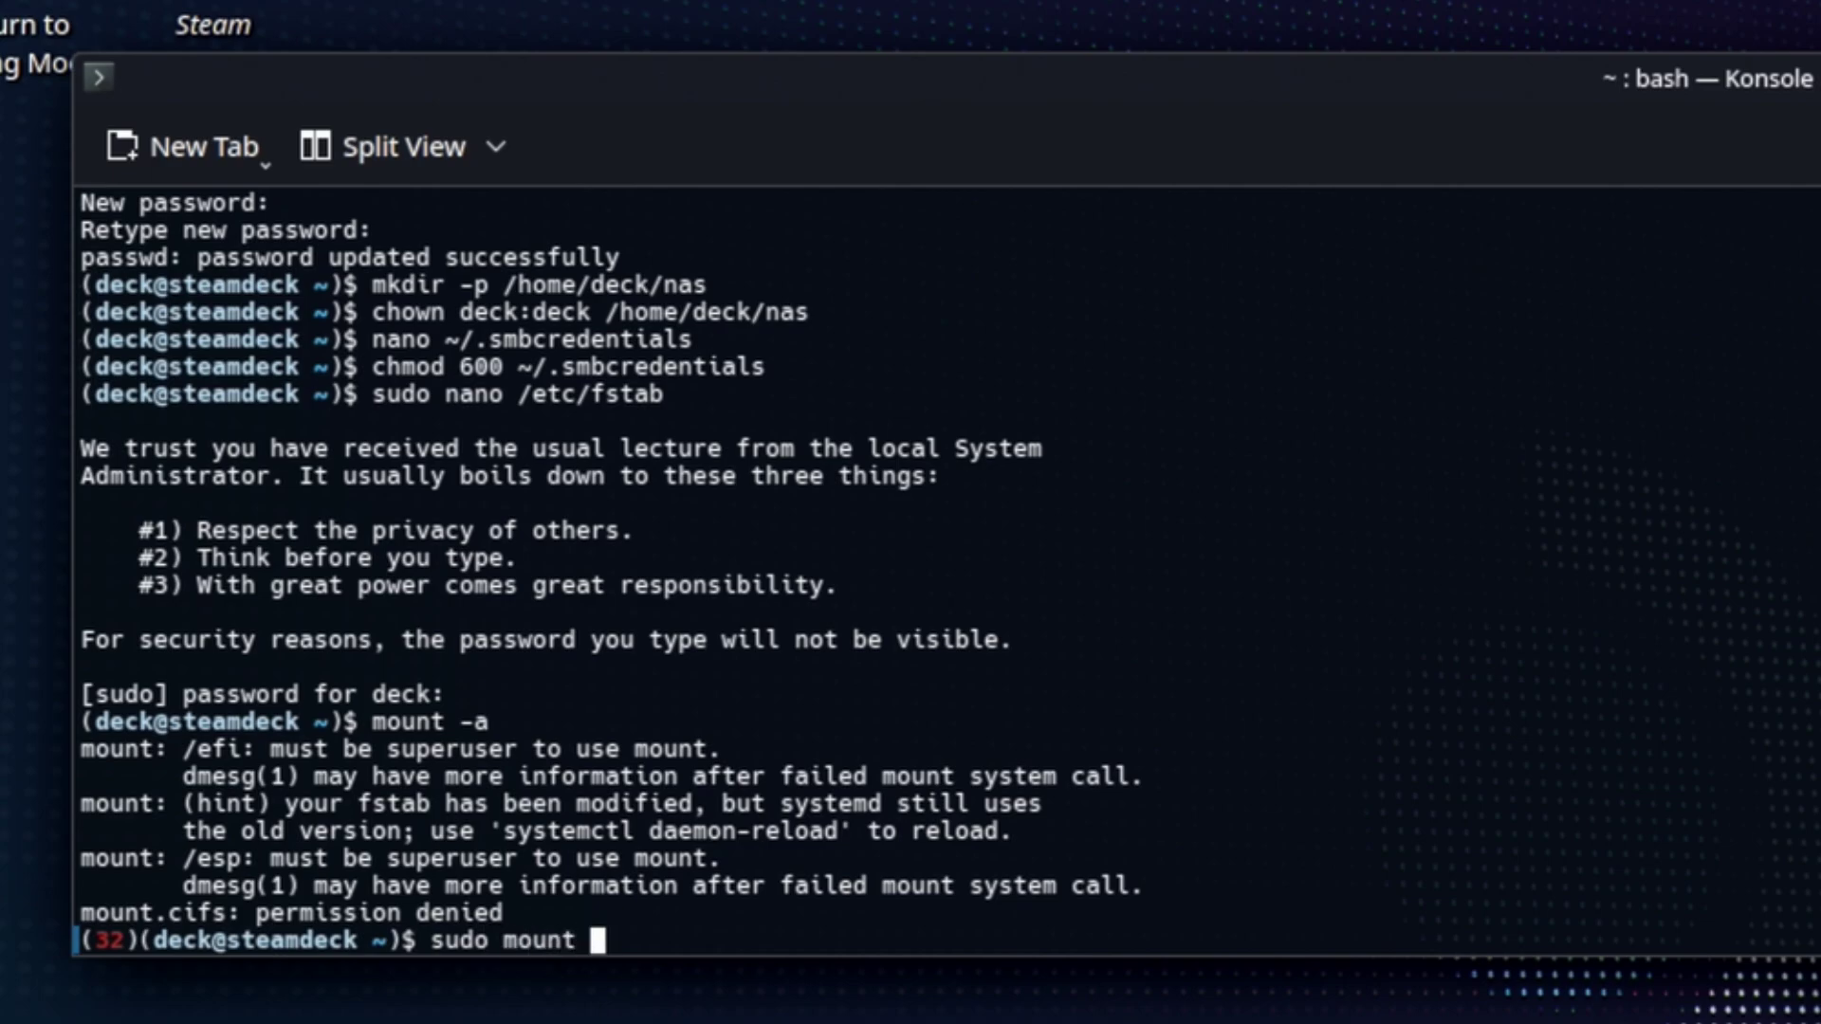
{"action": "type", "text": "-a"}
{"action": "key", "text": "Return"}
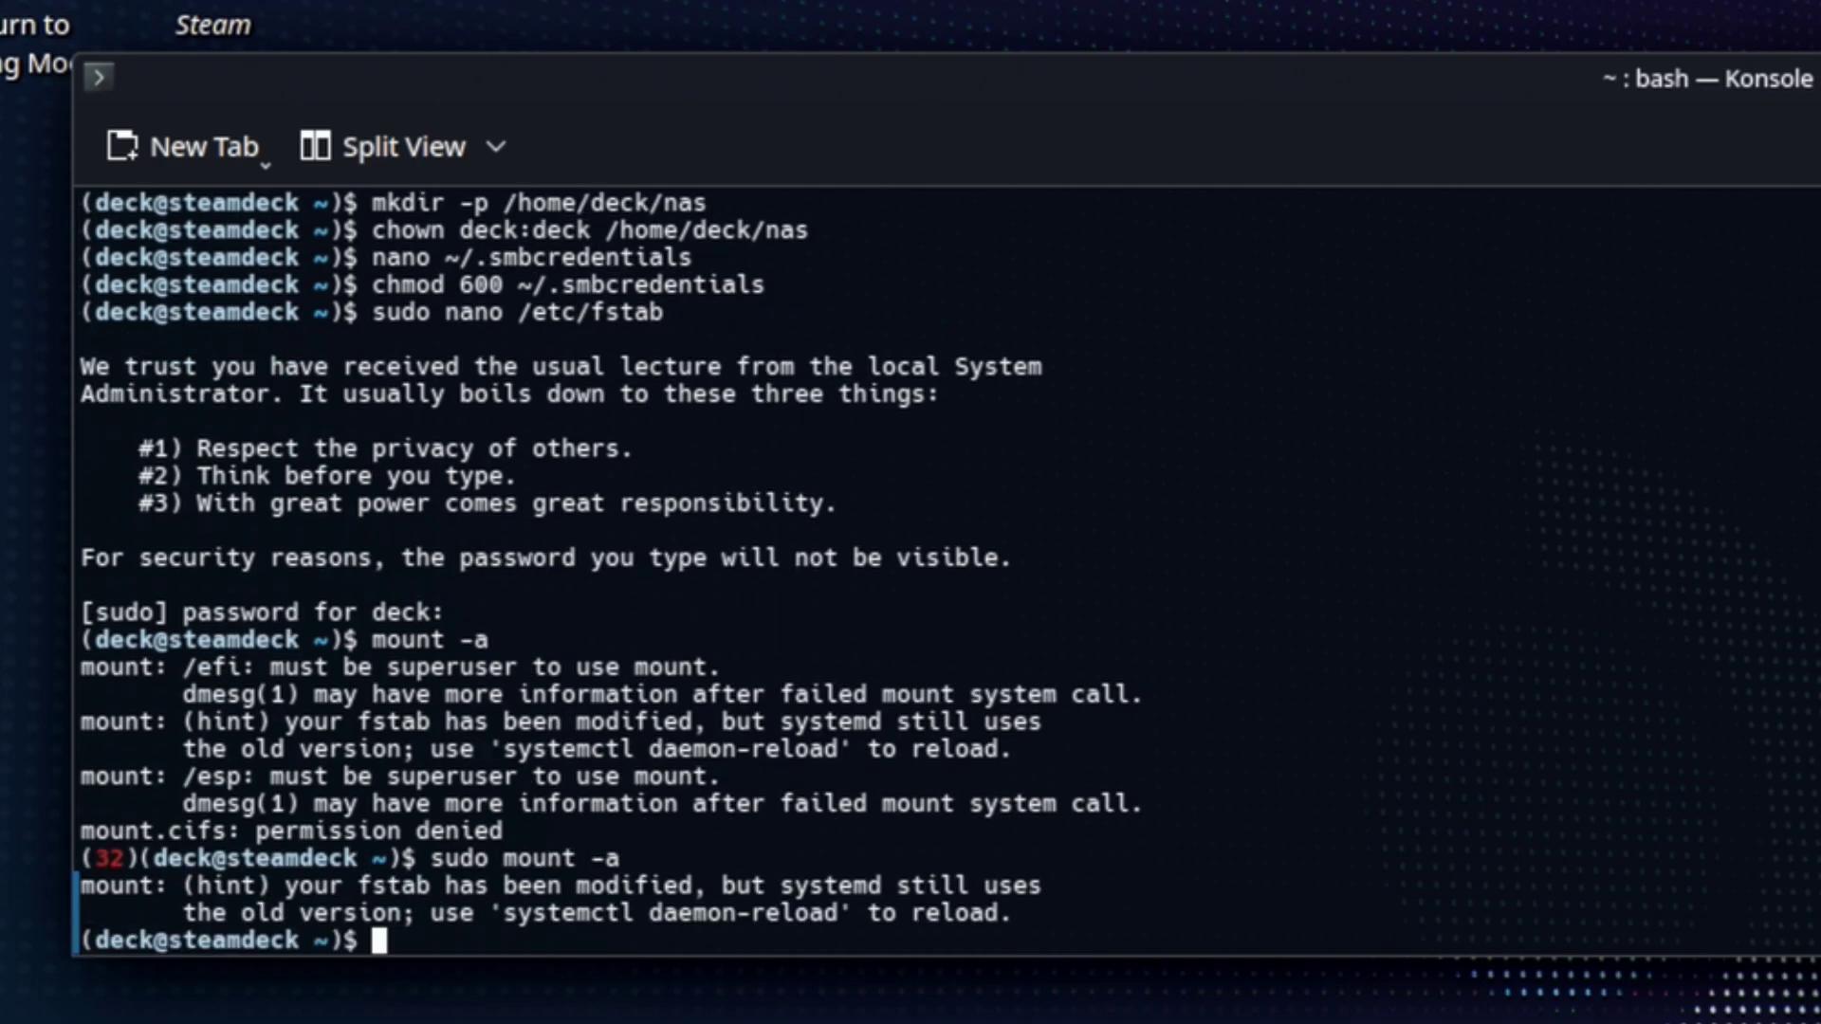
Reload the systemd configuration with systemctl daemon-reload, authenticating with the deck account's password
{"action": "type", "text": "system"}
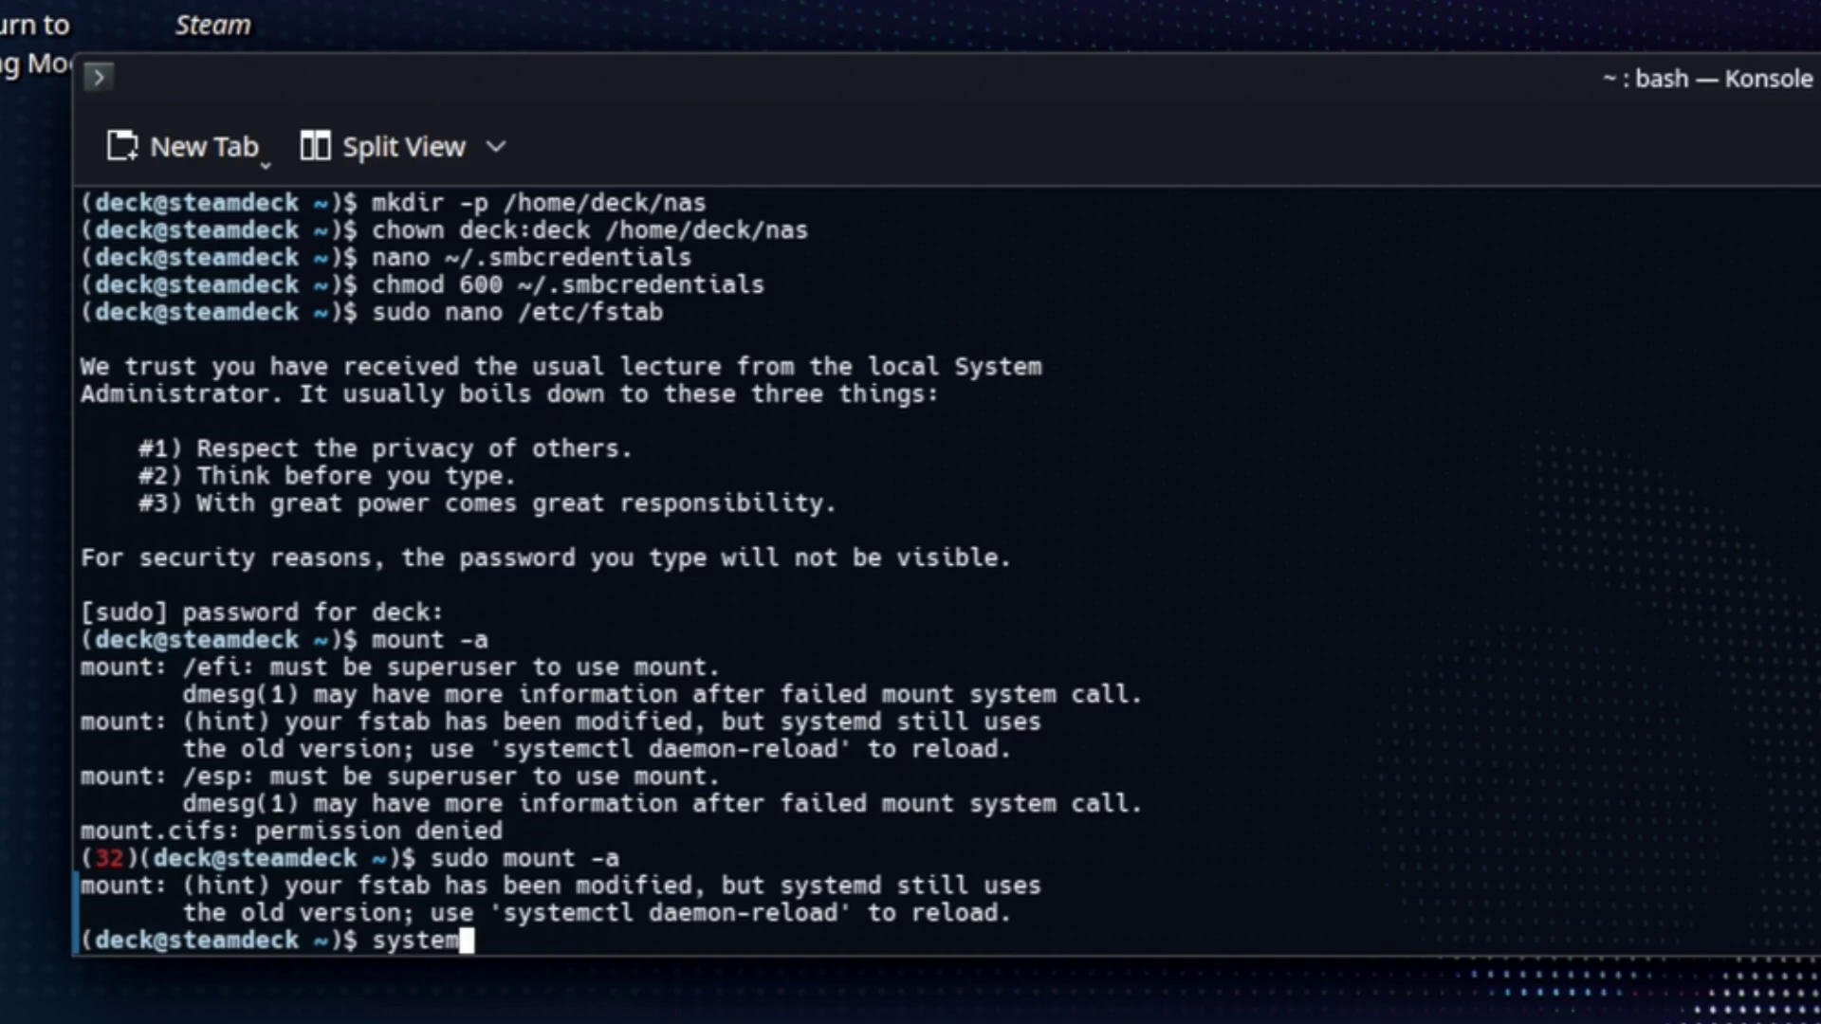
{"action": "type", "text": "ctl da"}
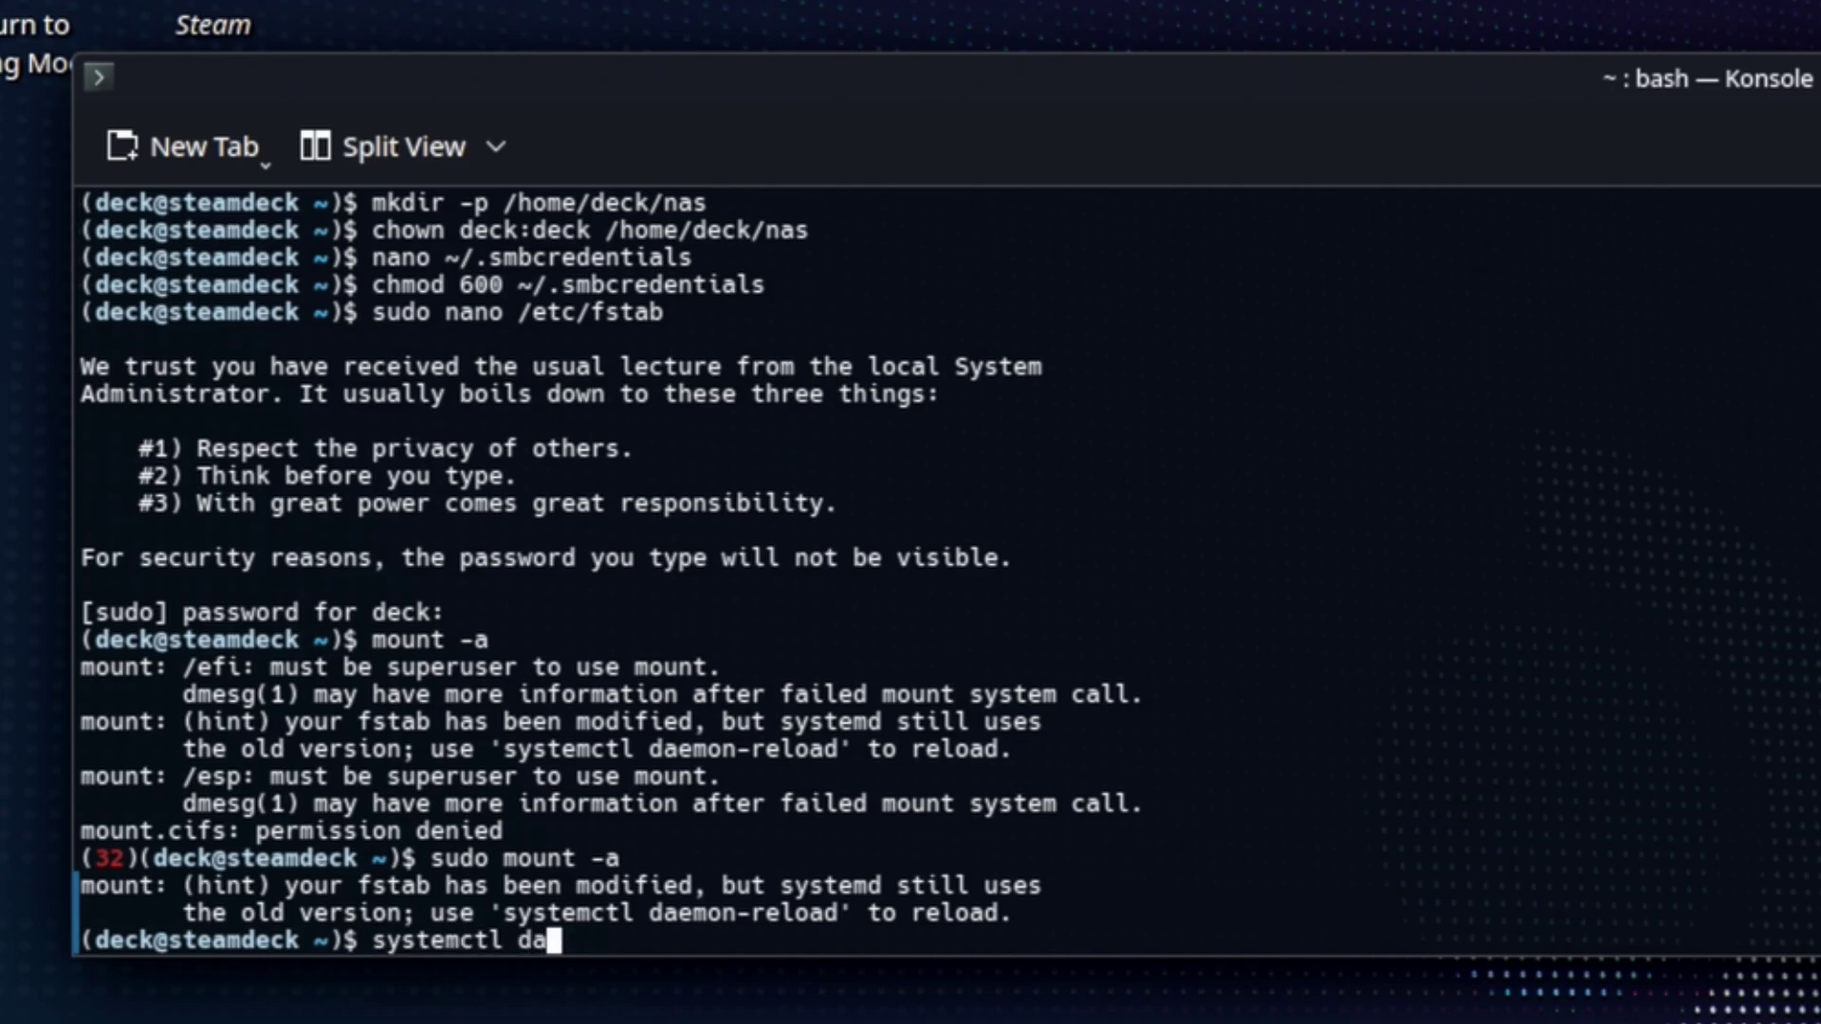
{"action": "type", "text": "emon-reload"}
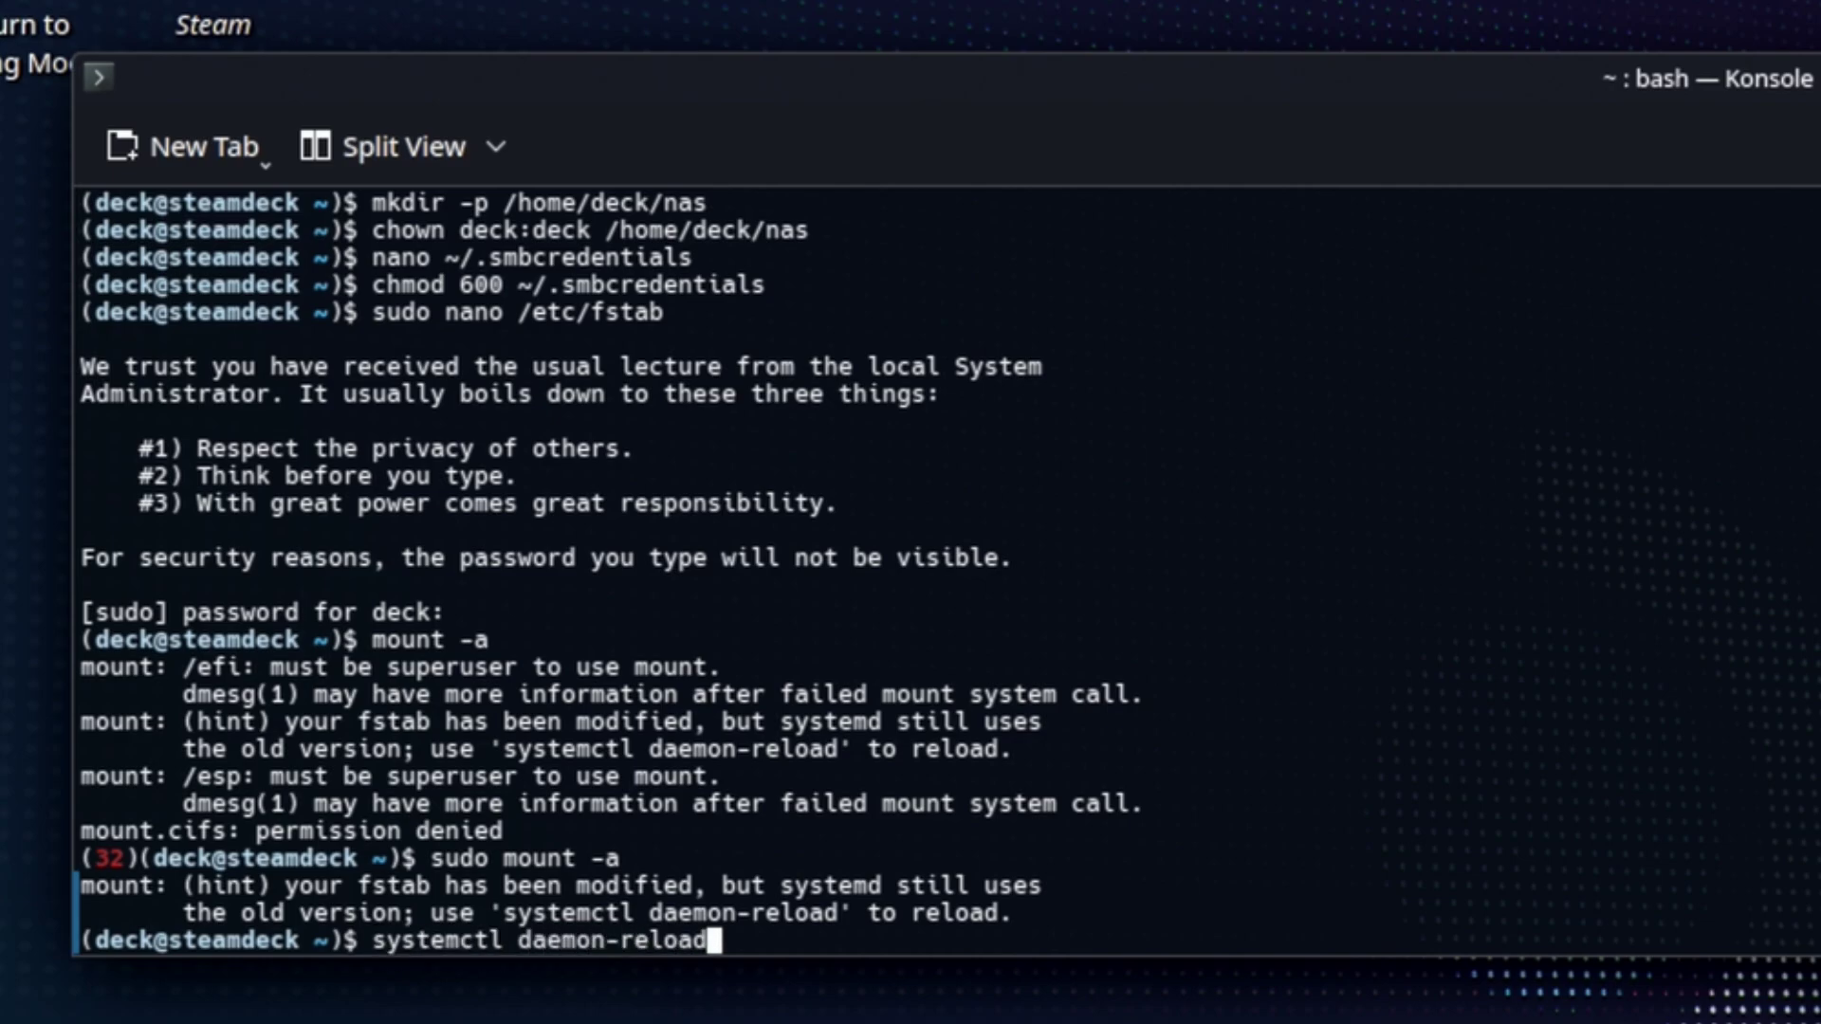
{"action": "key", "text": "Return"}
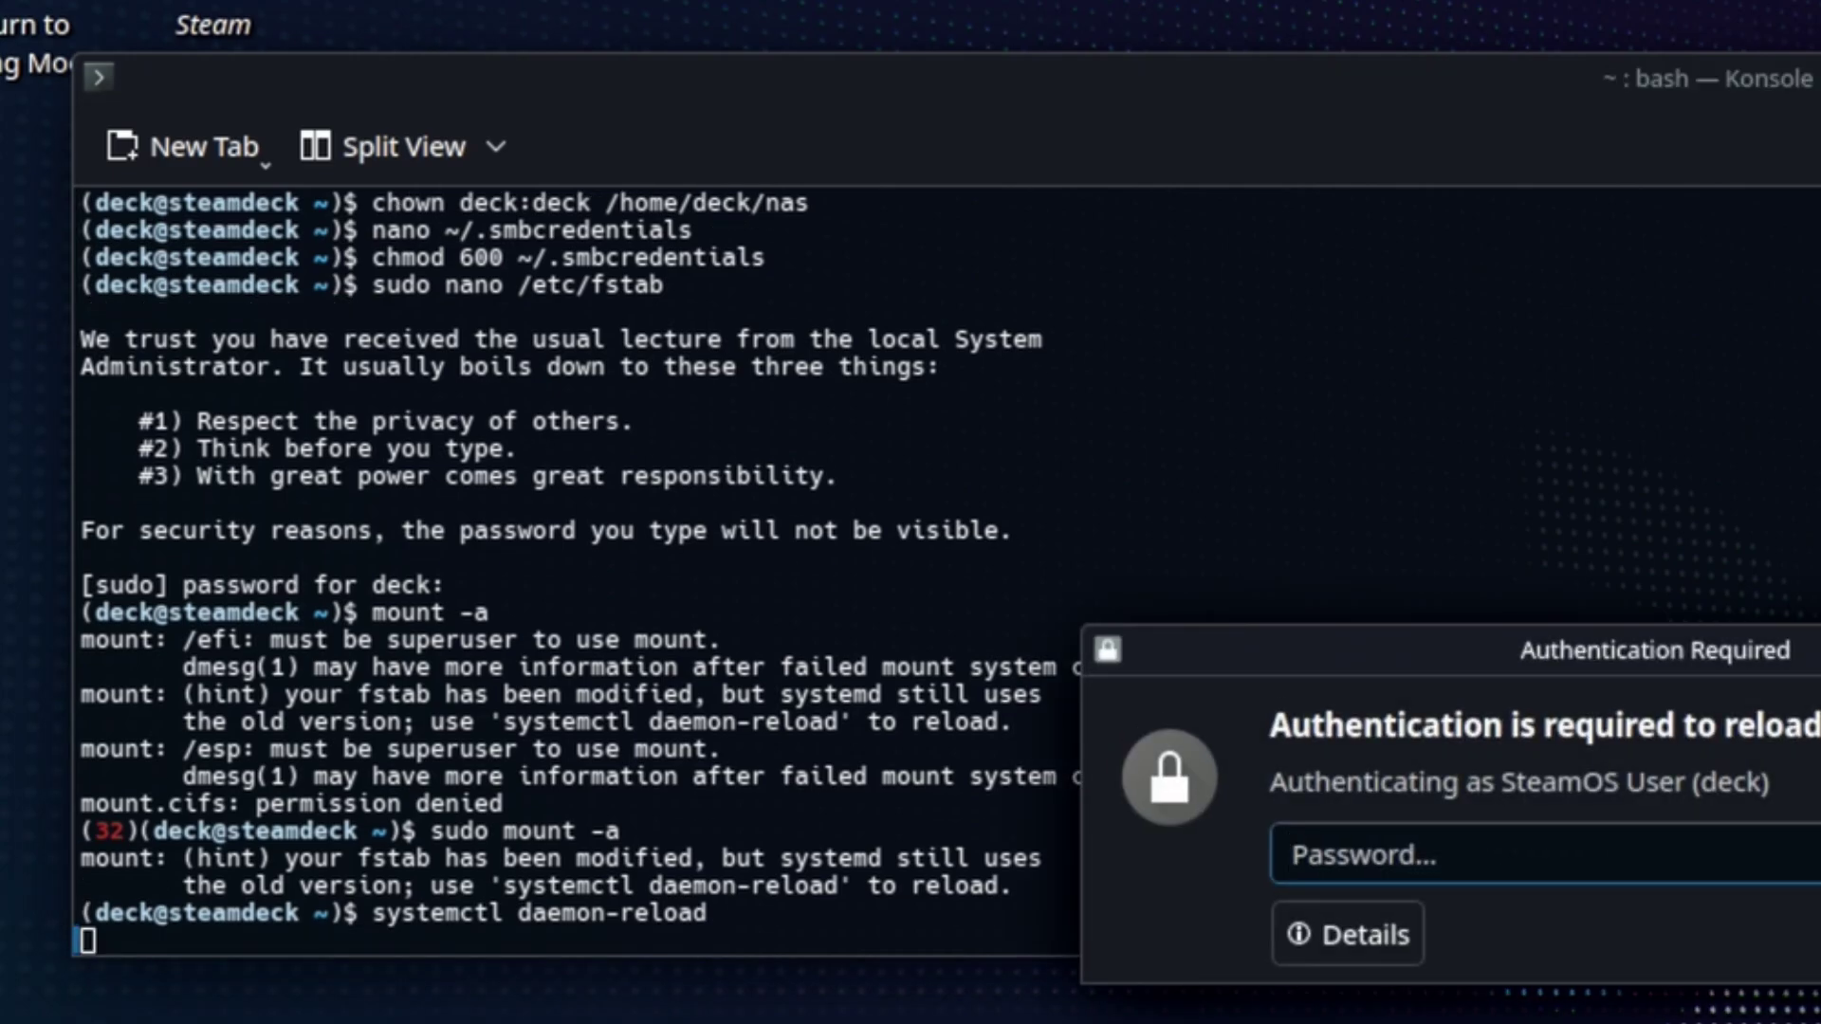
{"action": "type", "text": "•••••••"}
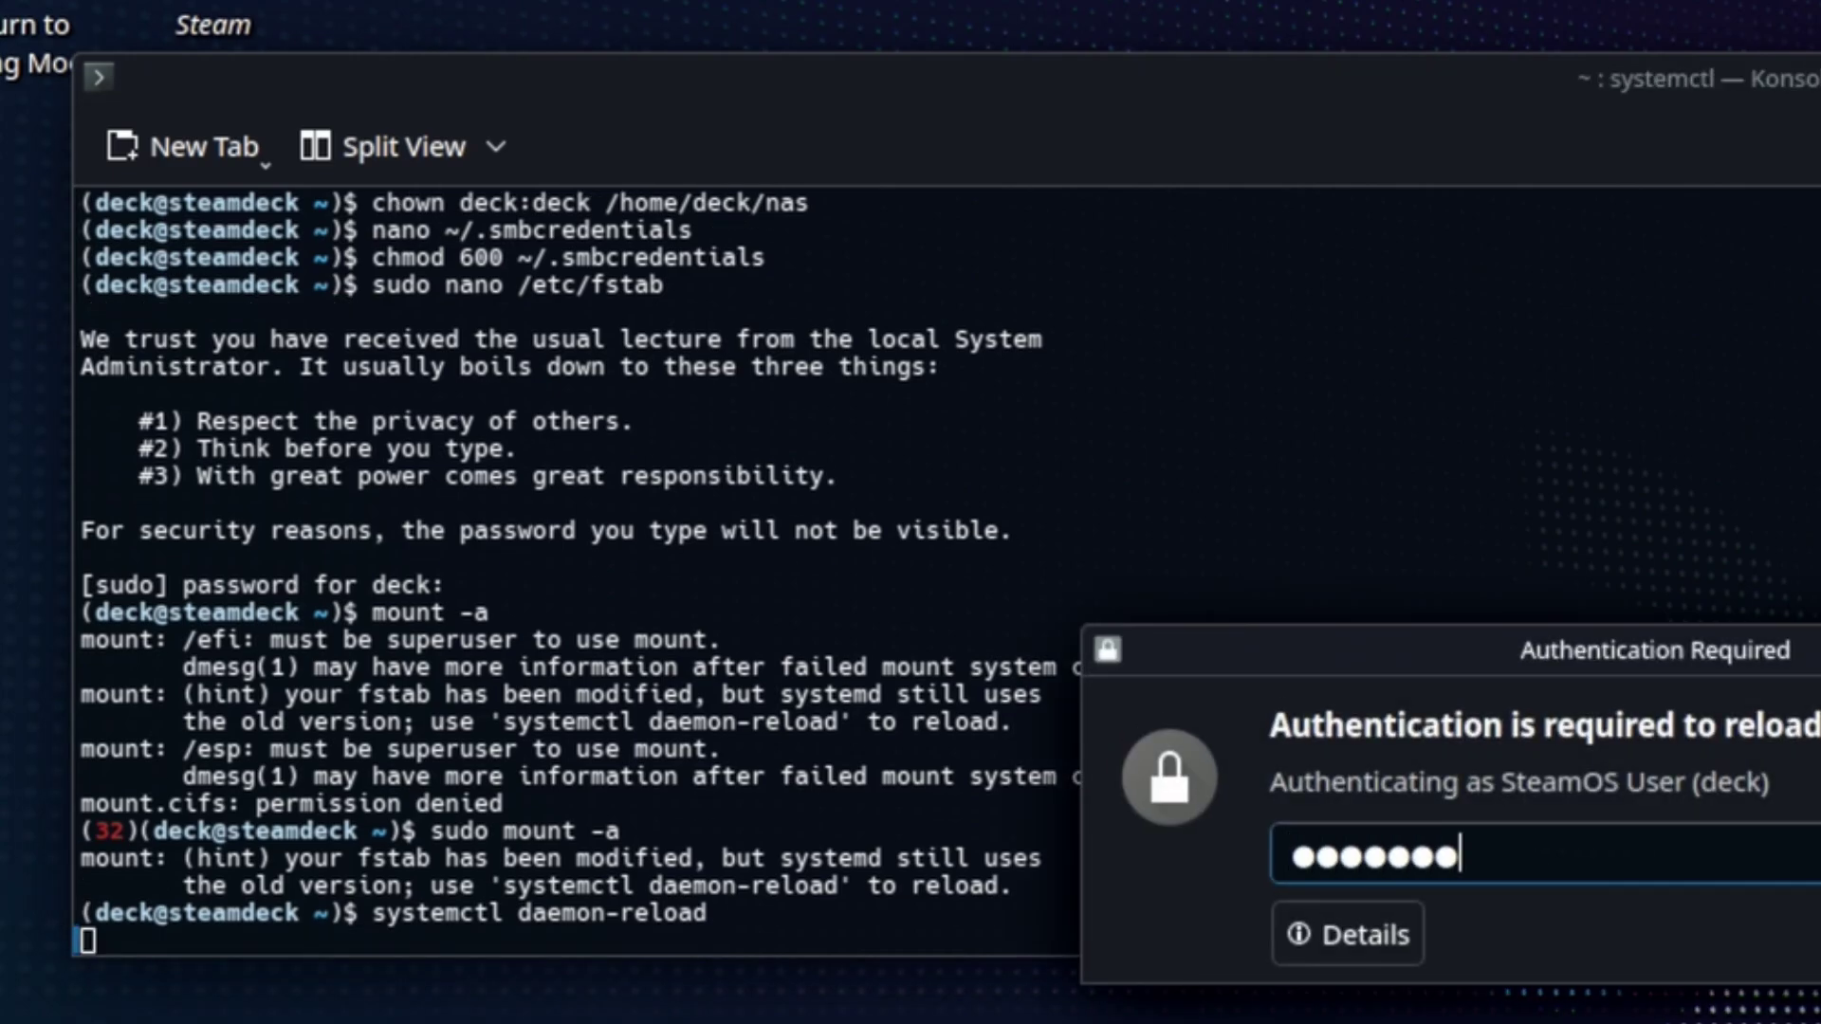
{"action": "key", "text": "Return"}
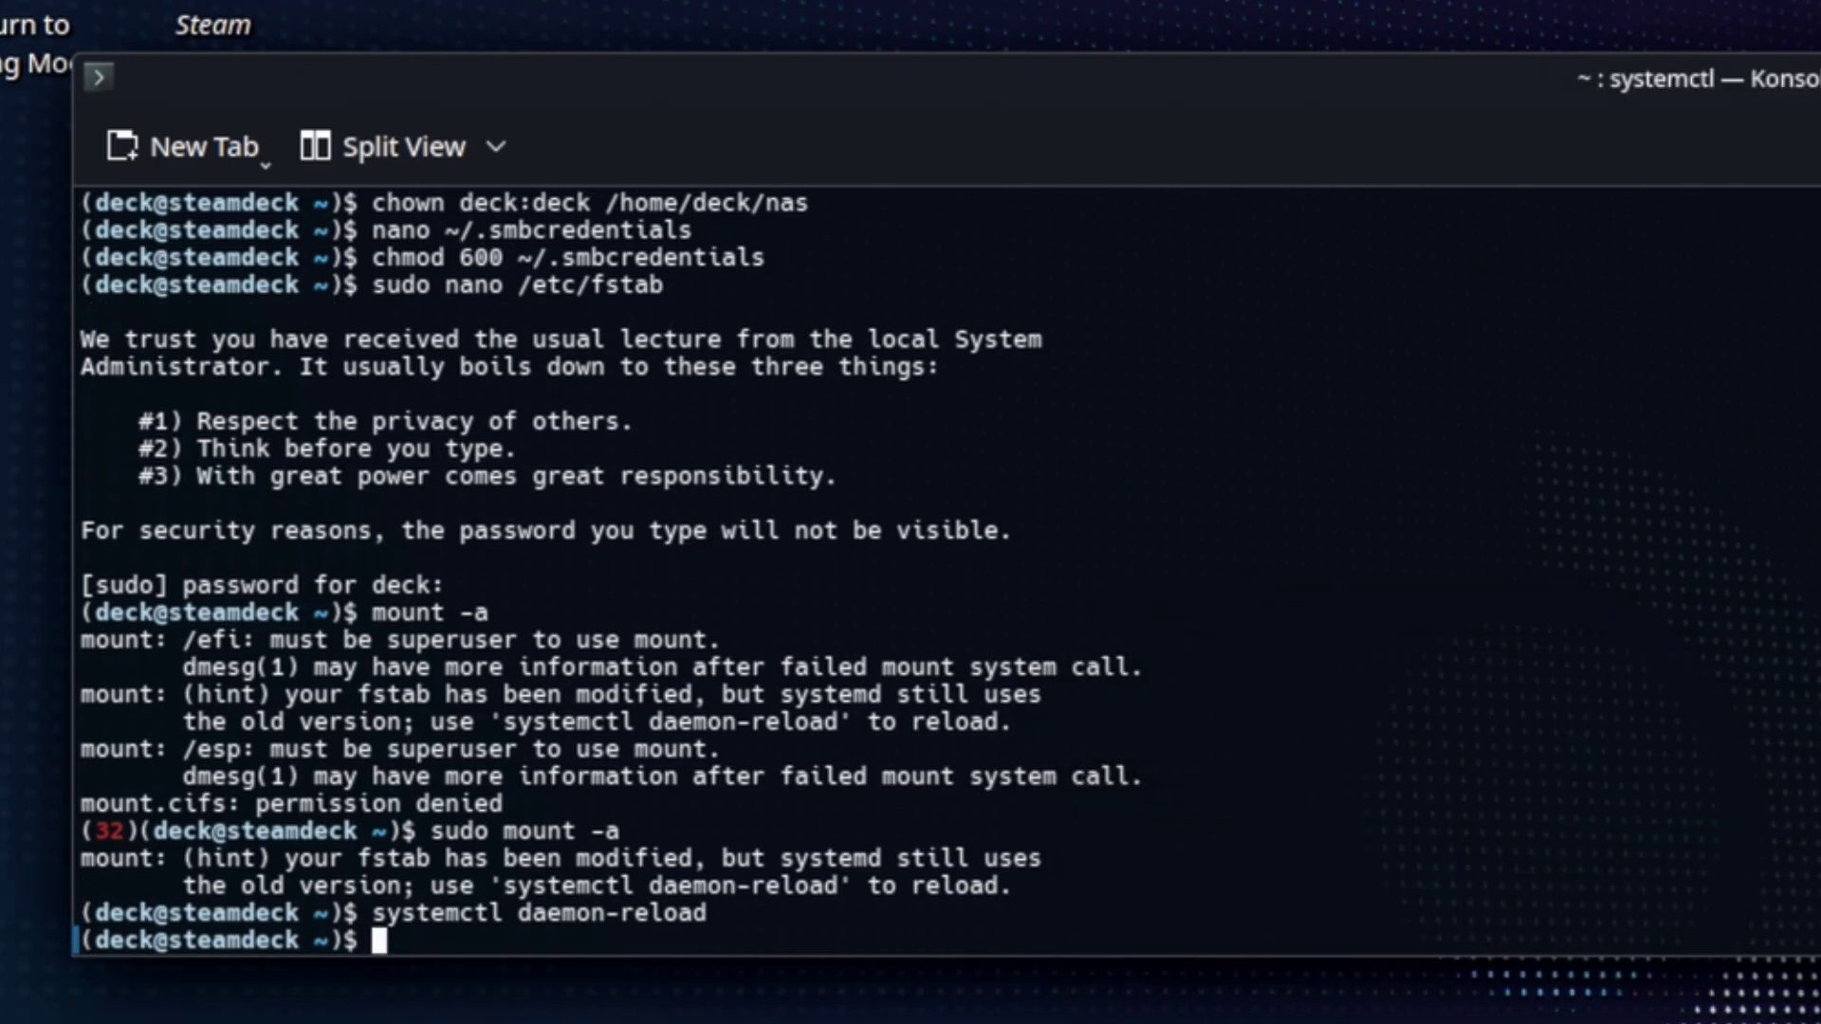
Run sudo mount -a again, and close the terminal and the smbhelper.txt editor
{"action": "key", "text": "Up"}
{"action": "key", "text": "Up"}
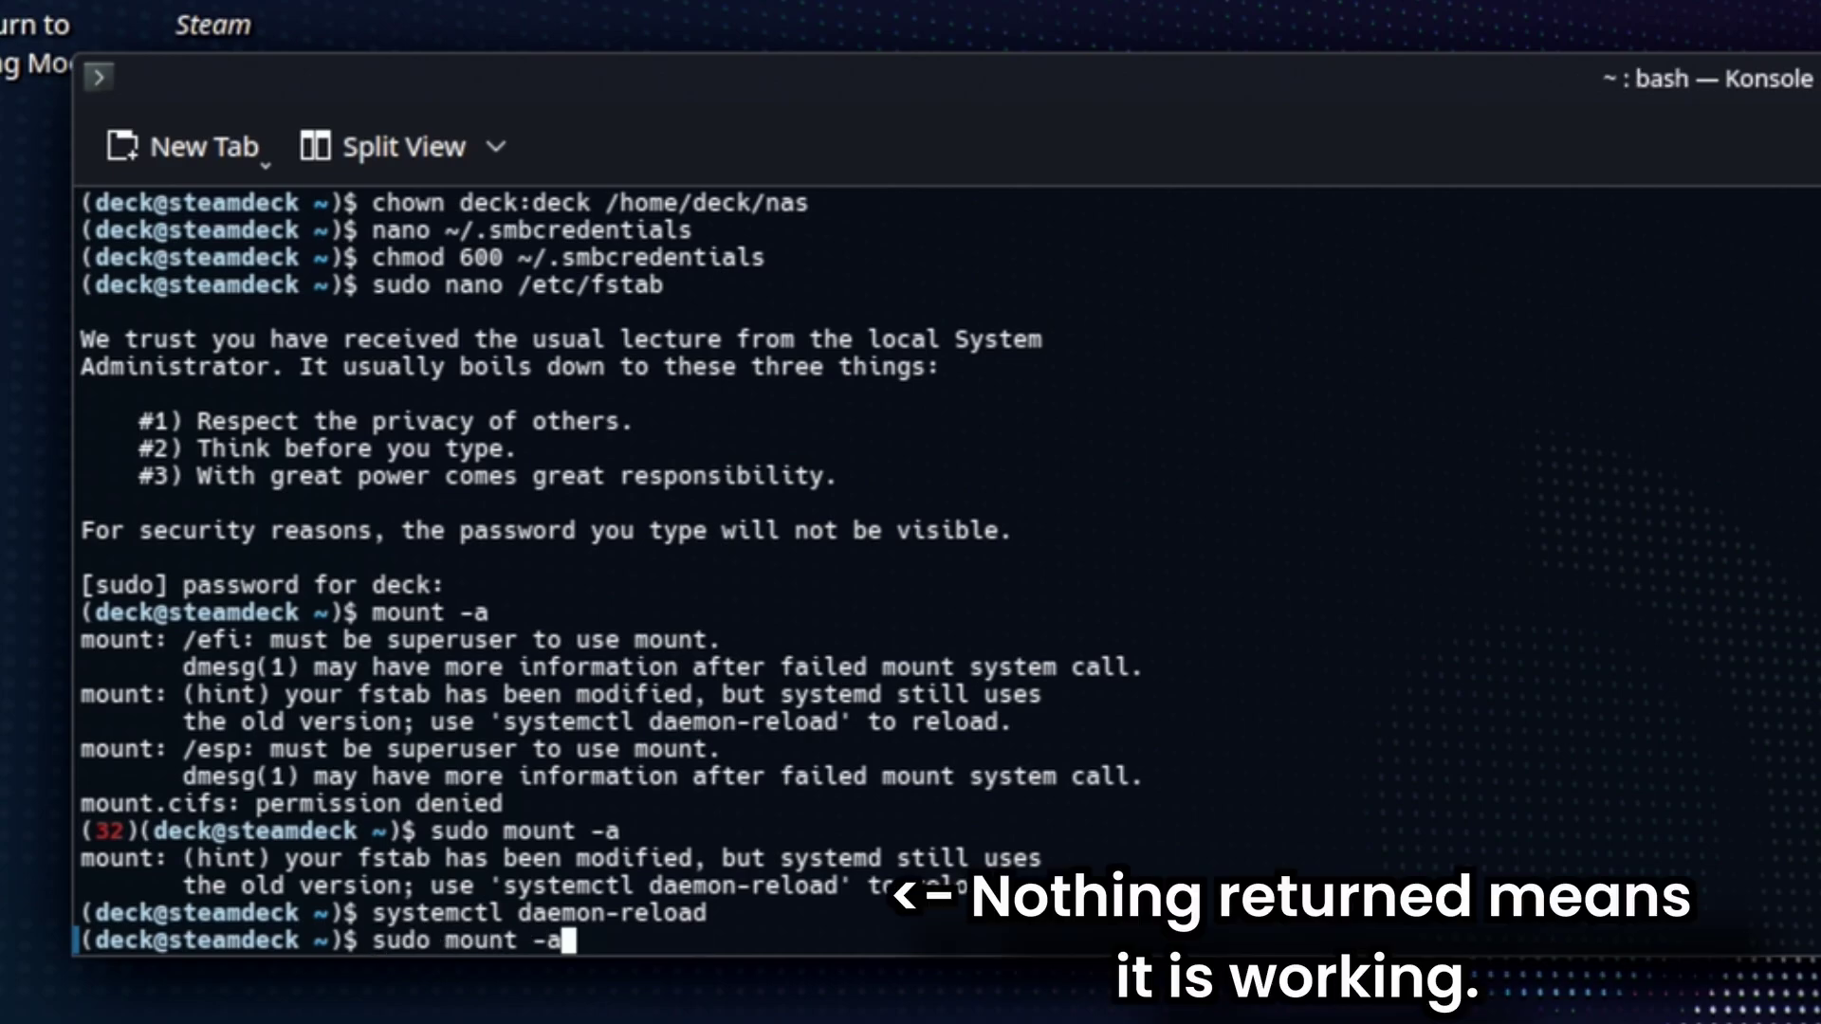
{"action": "key", "text": "Return"}
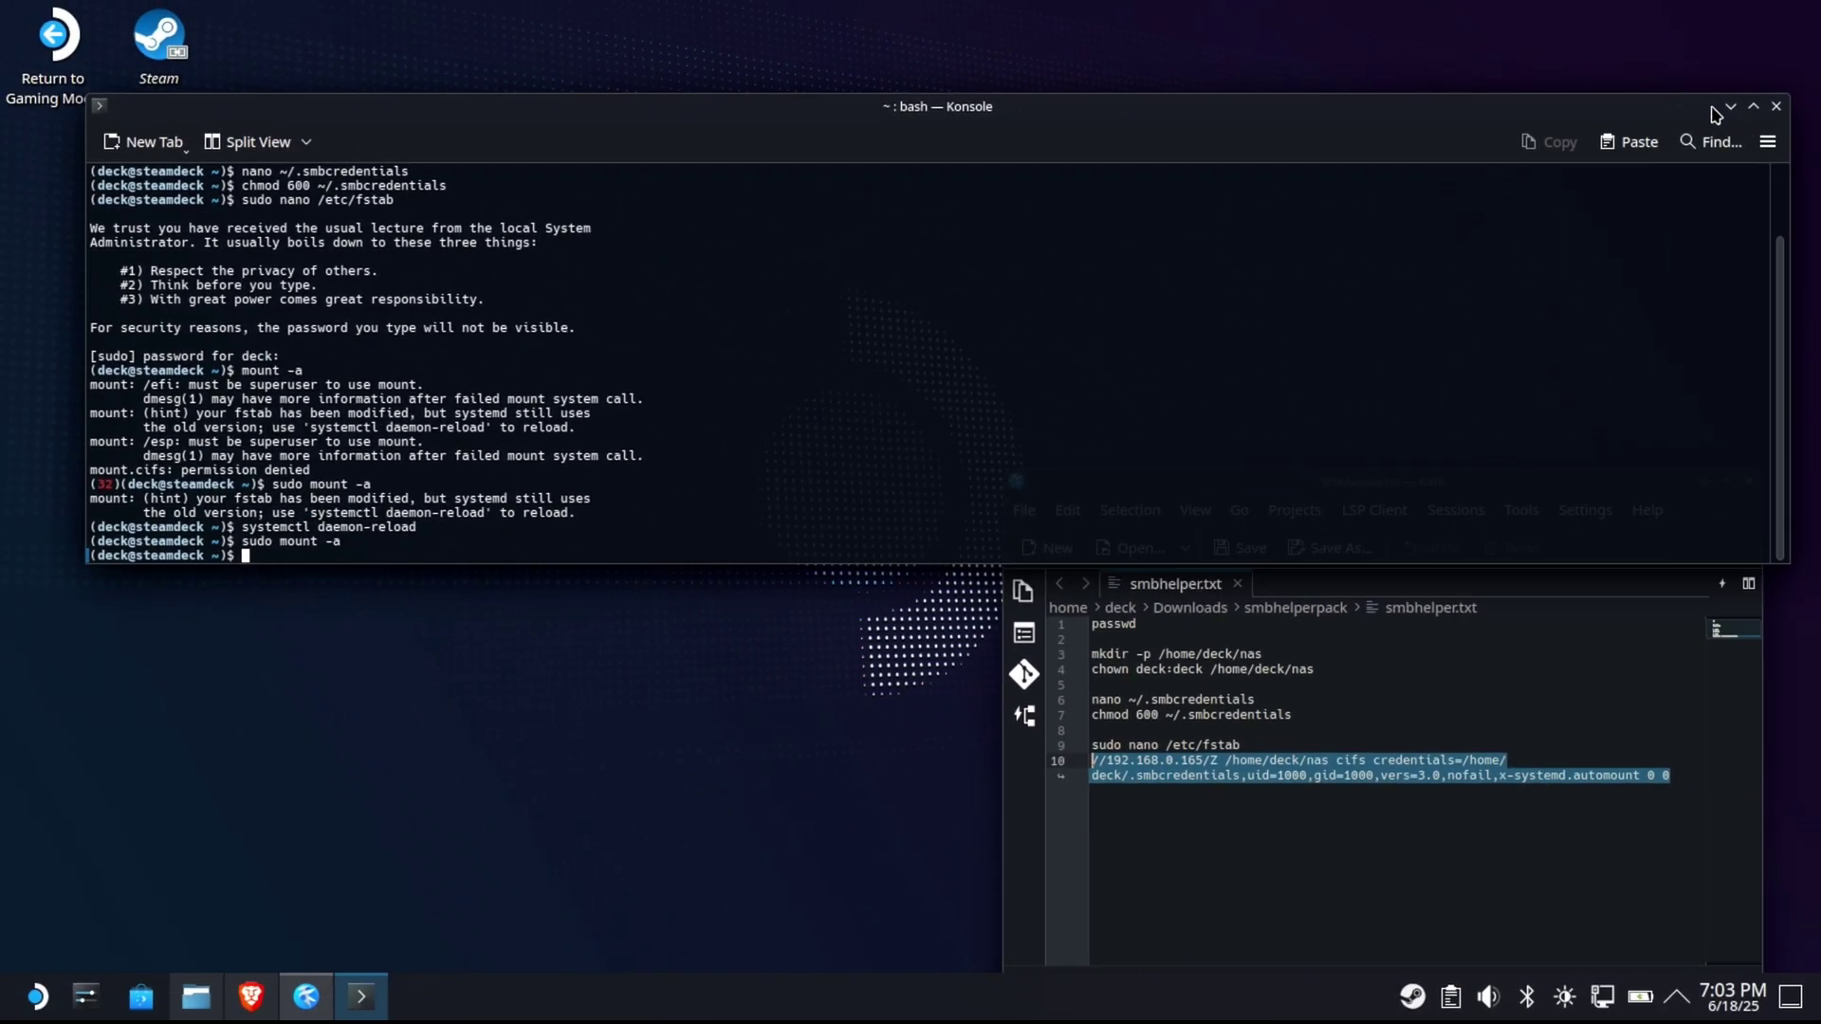
{"action": "left_click", "coordinate": [1775, 106]}
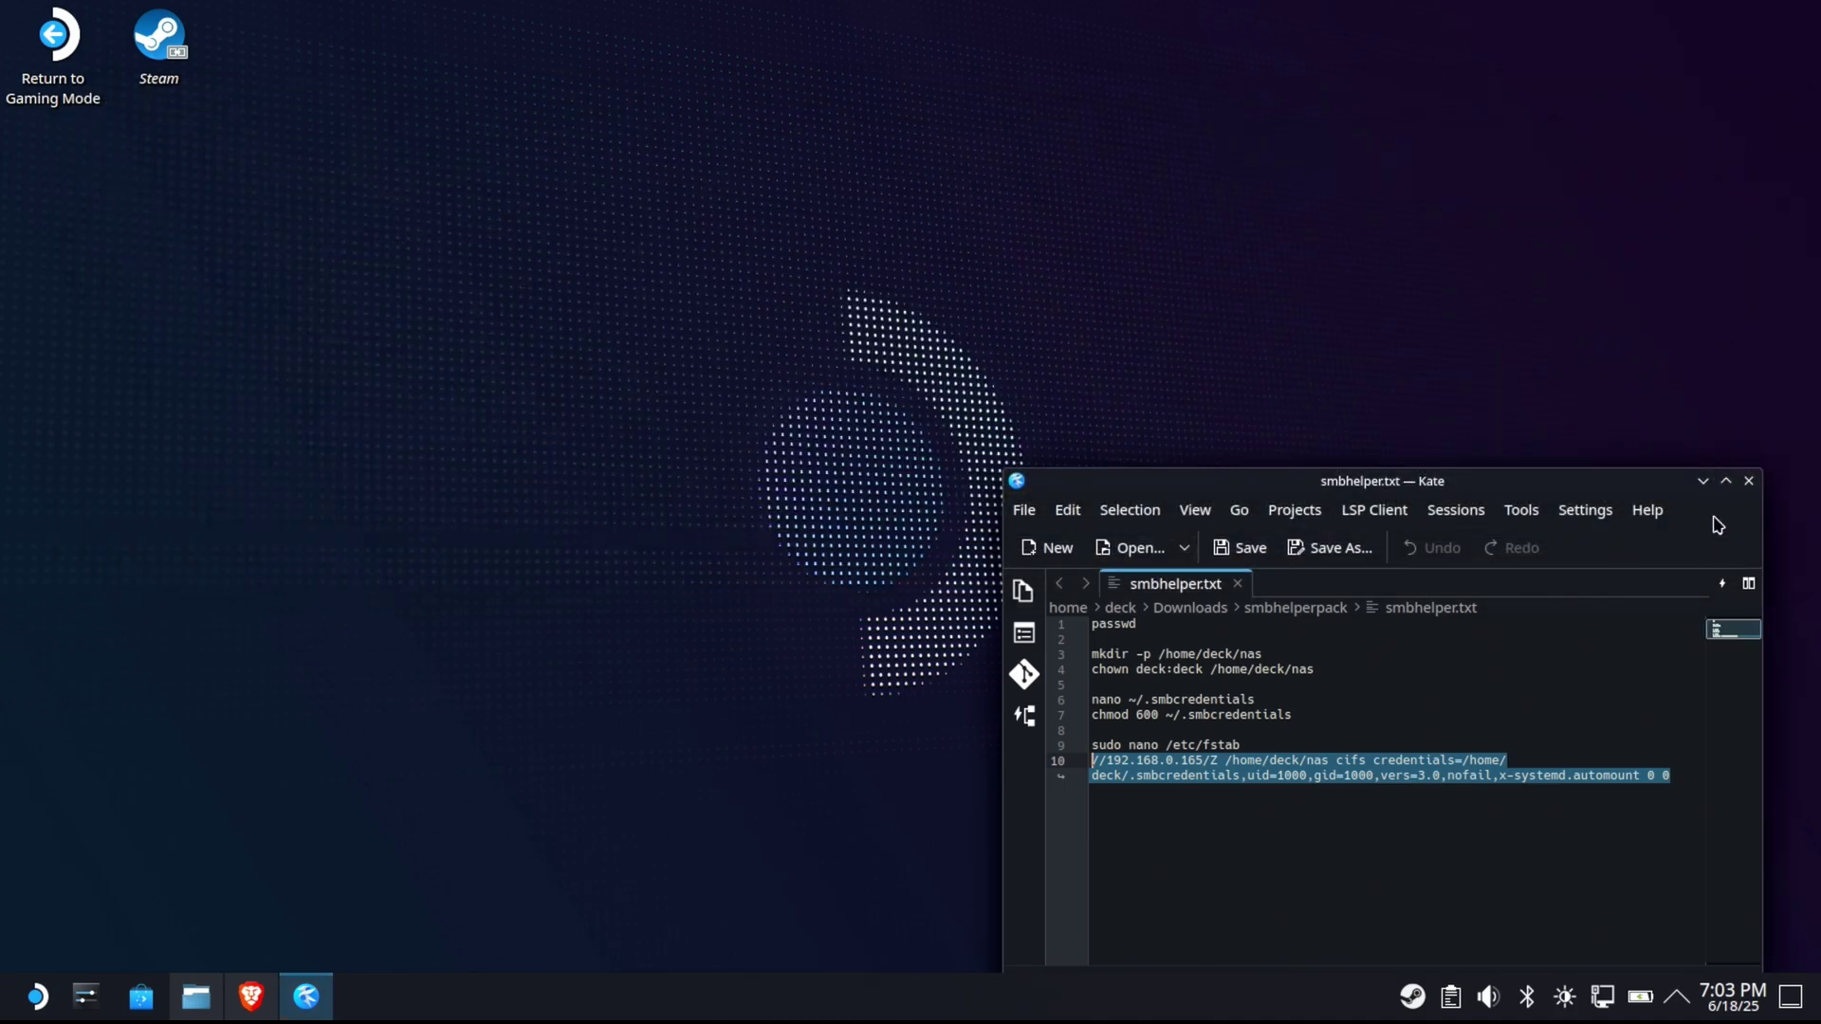
{"action": "left_click", "coordinate": [1749, 482]}
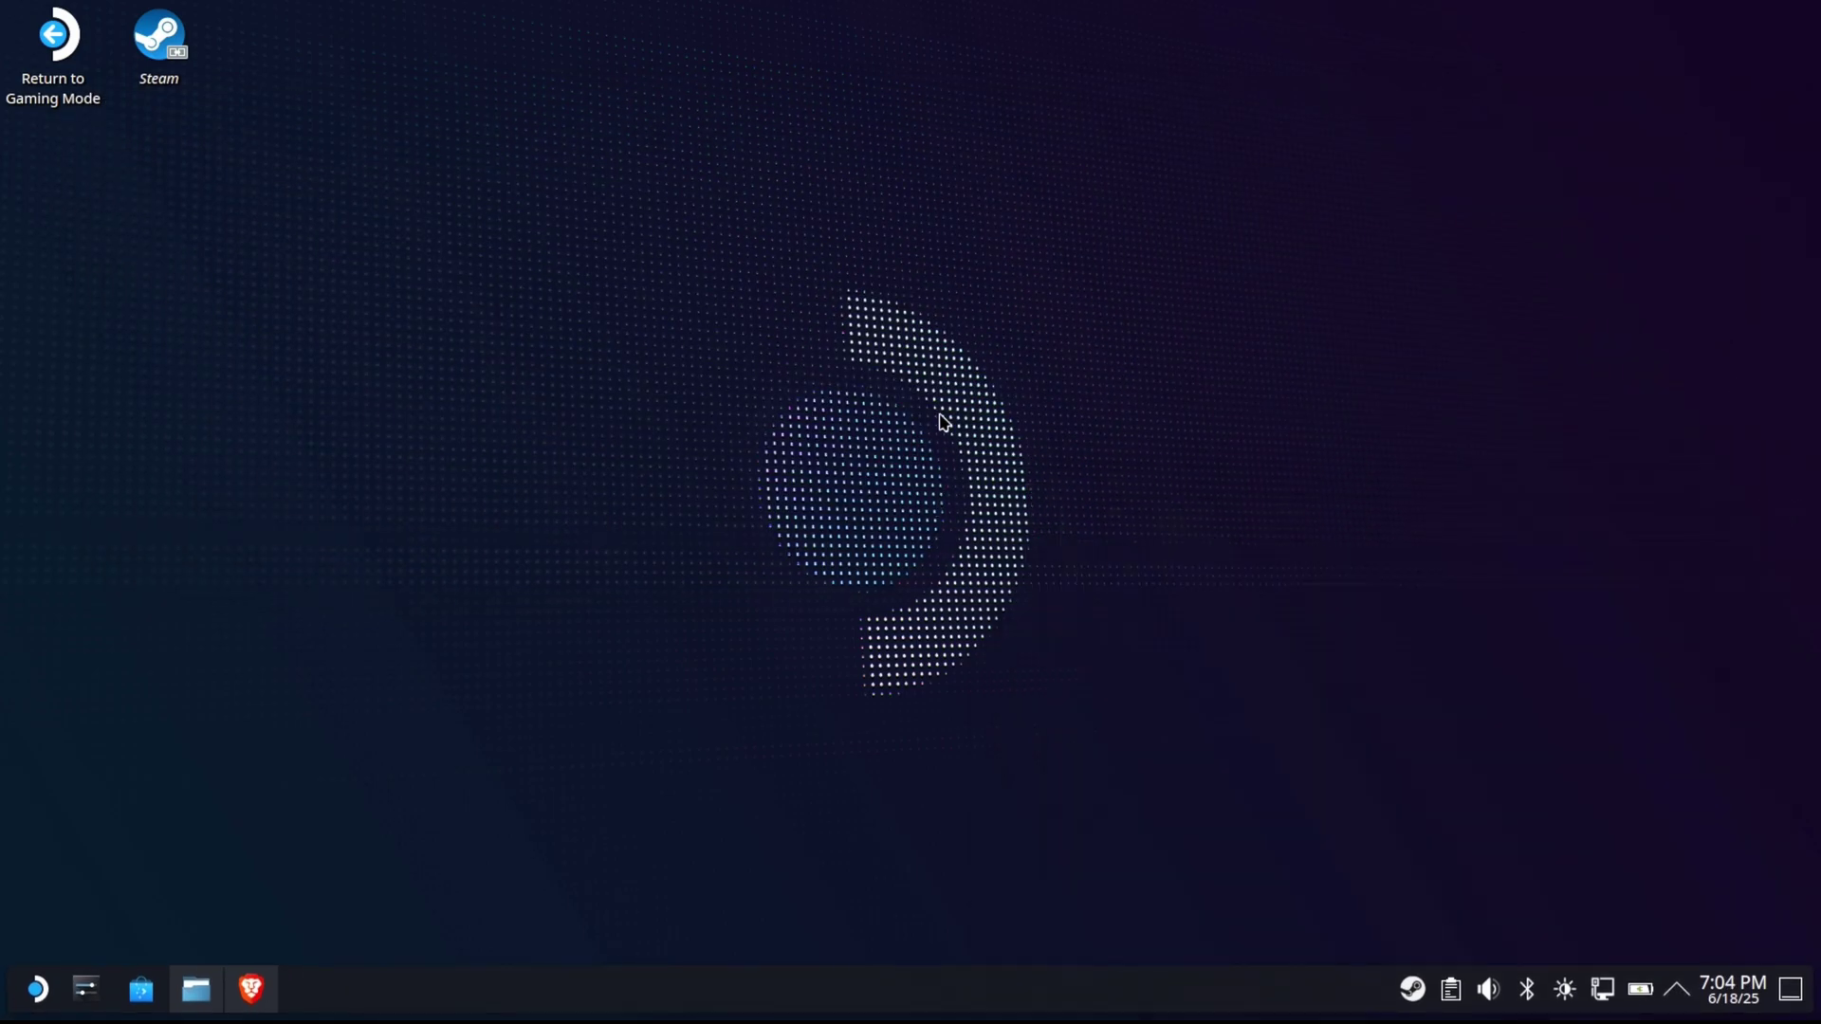
Open the nas folder in Home to compare its contents with the smb://192.168.0.165/Z/ share
{"action": "left_click", "coordinate": [195, 989]}
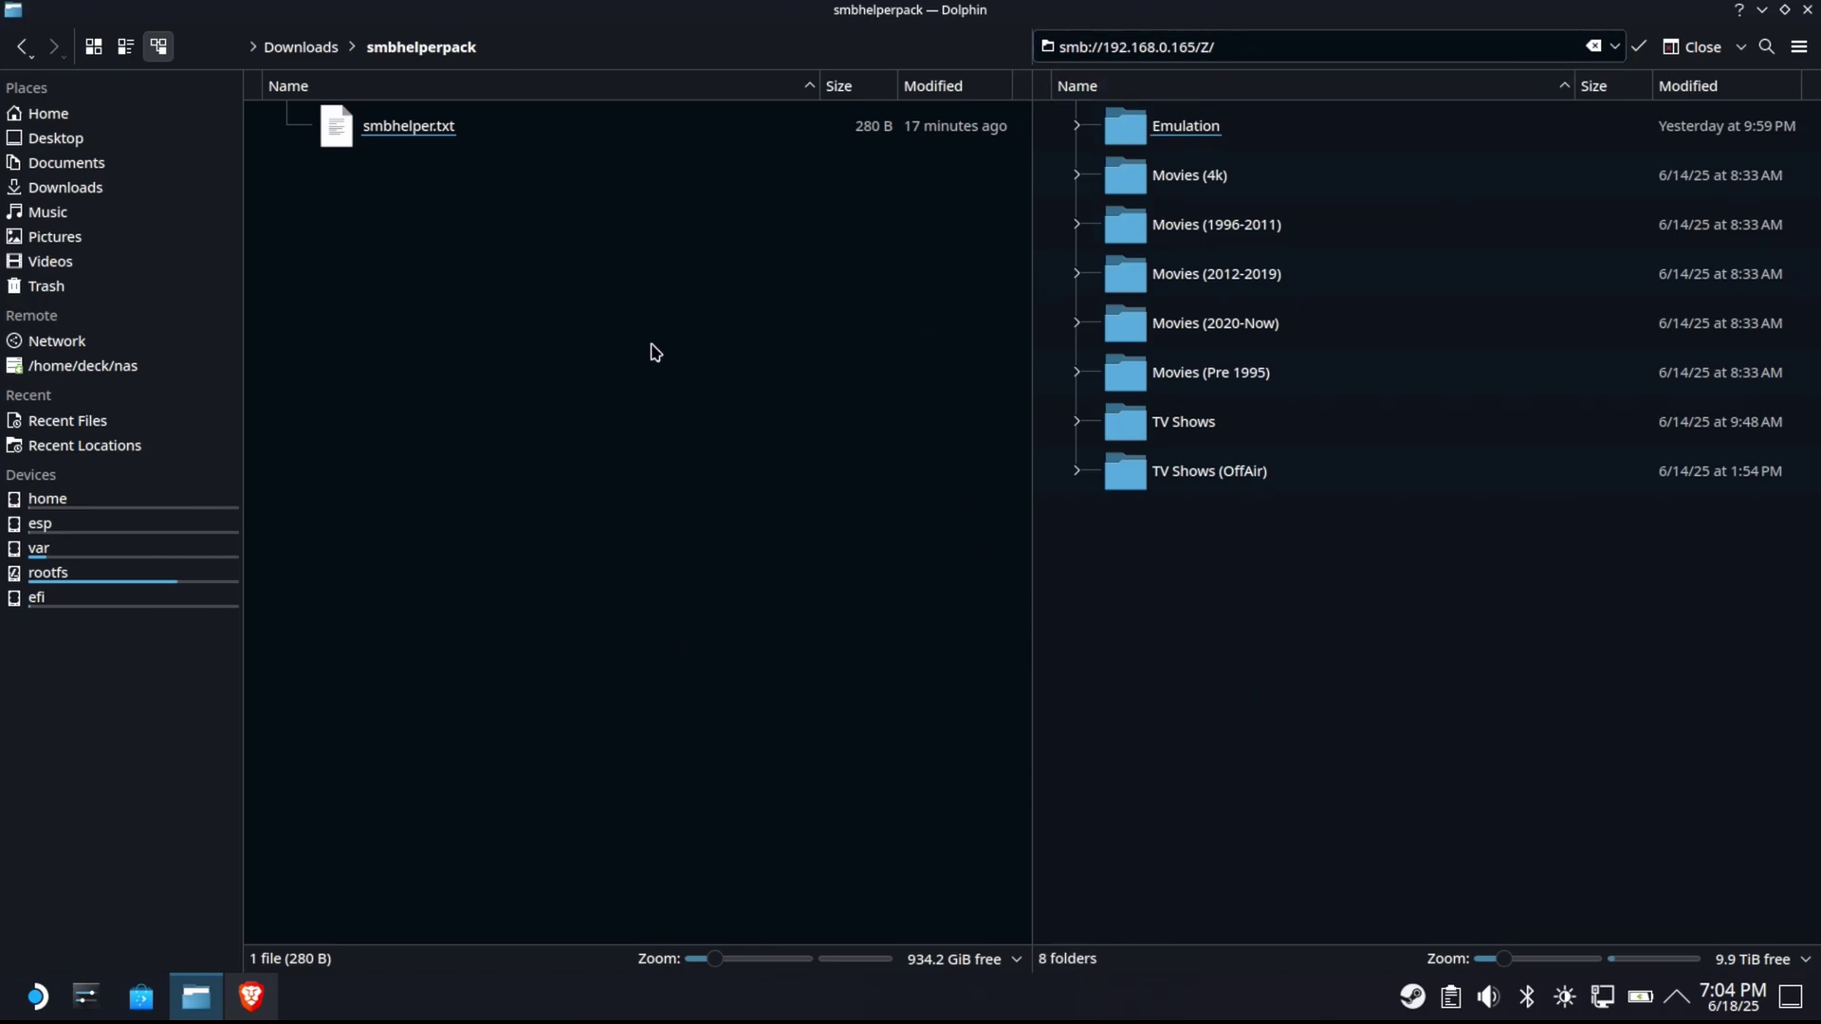
{"action": "left_click", "coordinate": [70, 121]}
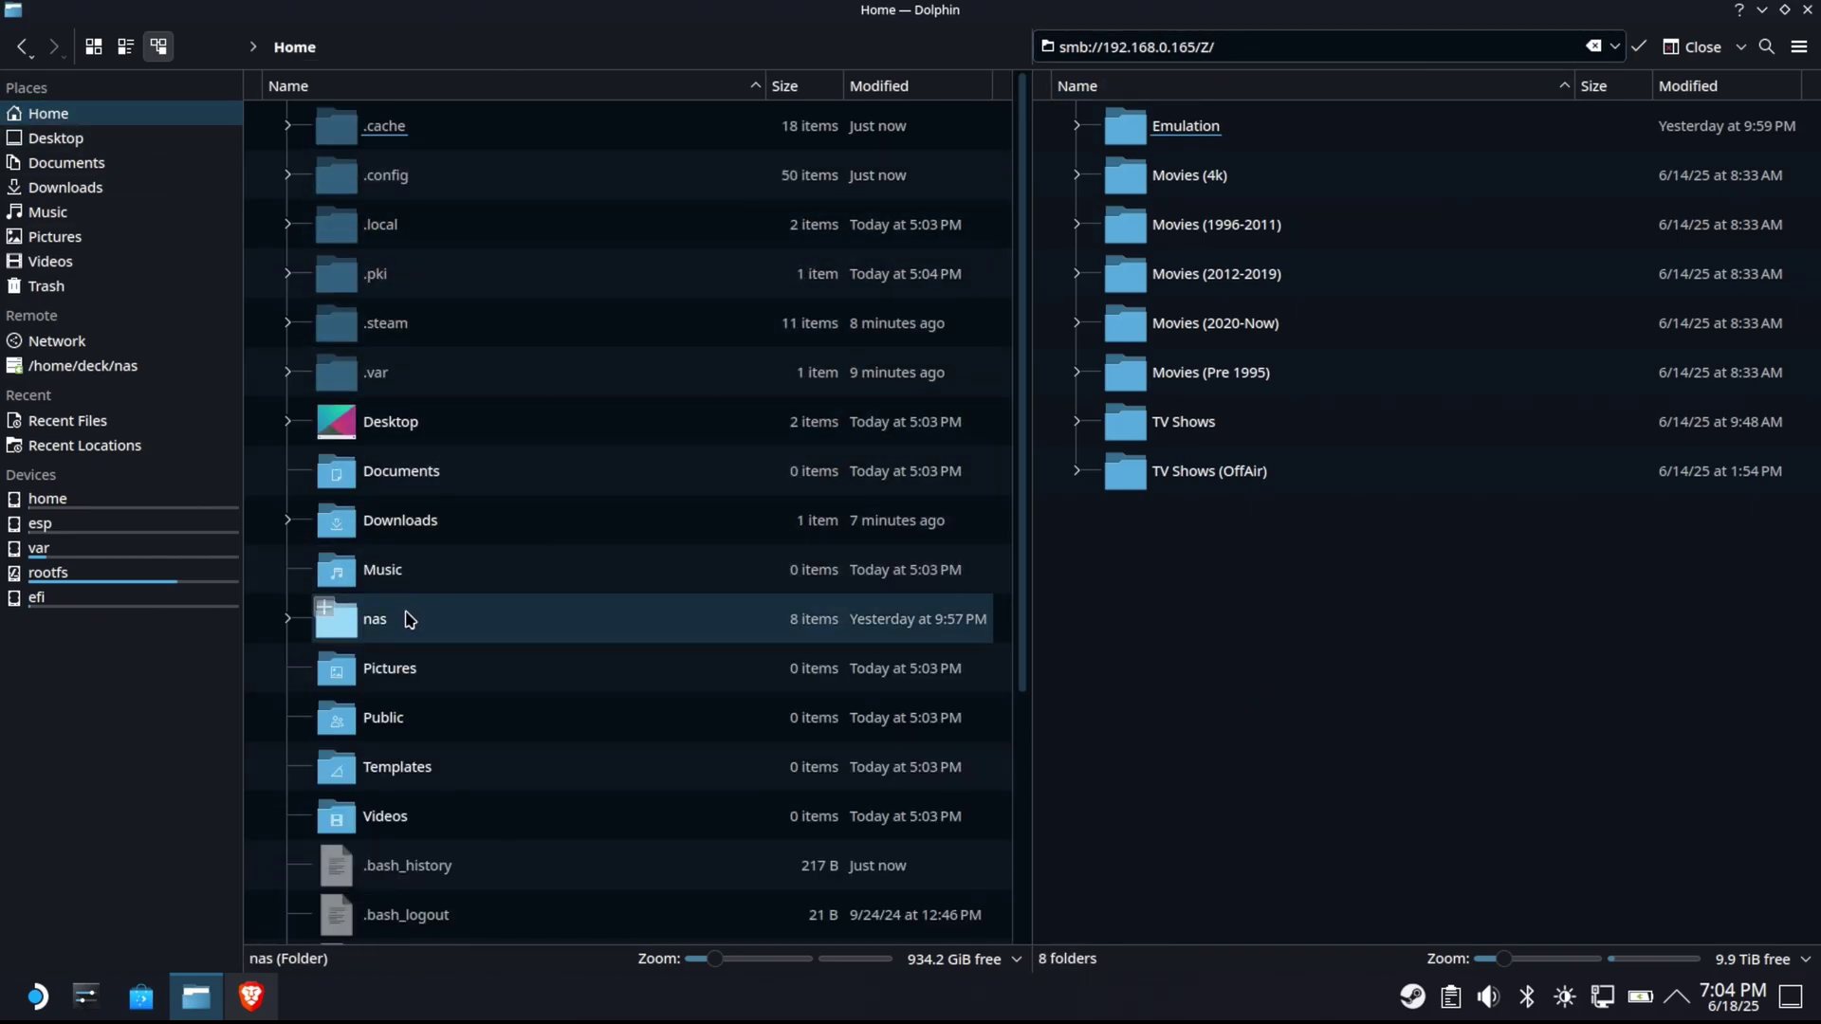
{"action": "double_click", "coordinate": [375, 619]}
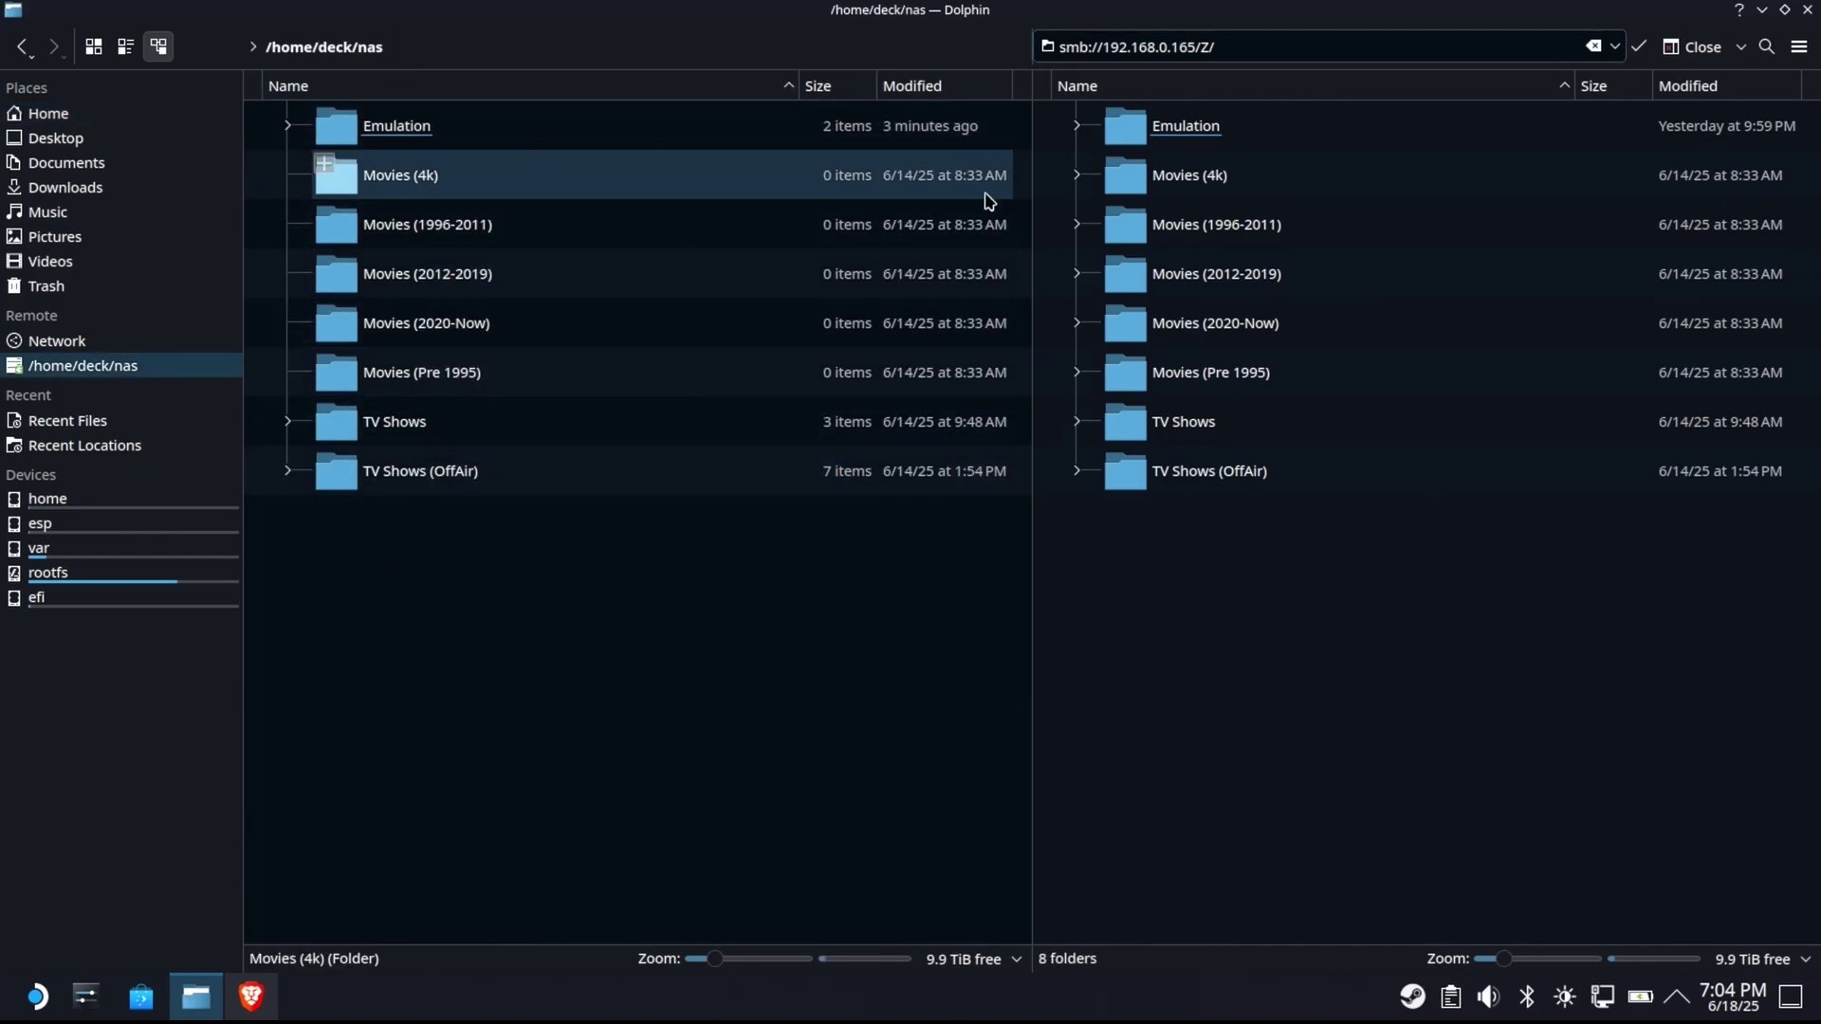
Show the Home folder in the pane holding the SMB share, and copy the nas folder's path /home/deck/nas/ from the other pane
{"action": "left_click", "coordinate": [1394, 642]}
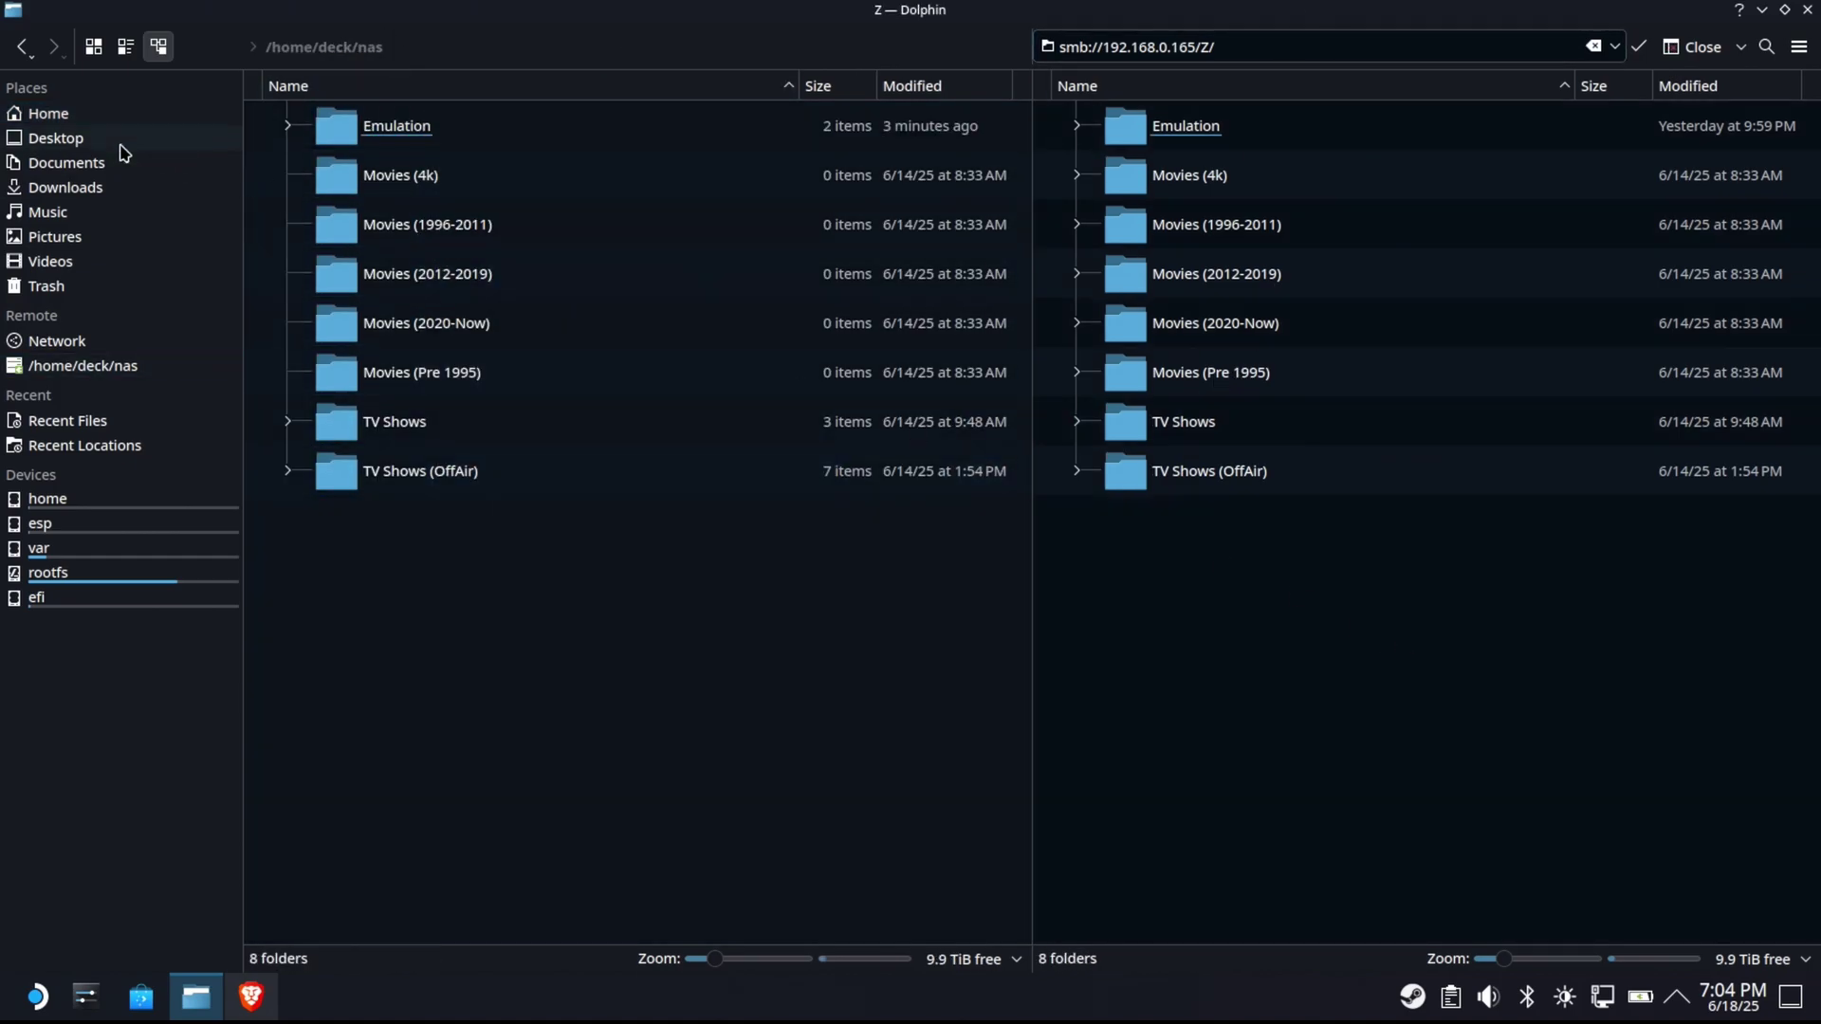
{"action": "left_click", "coordinate": [40, 110]}
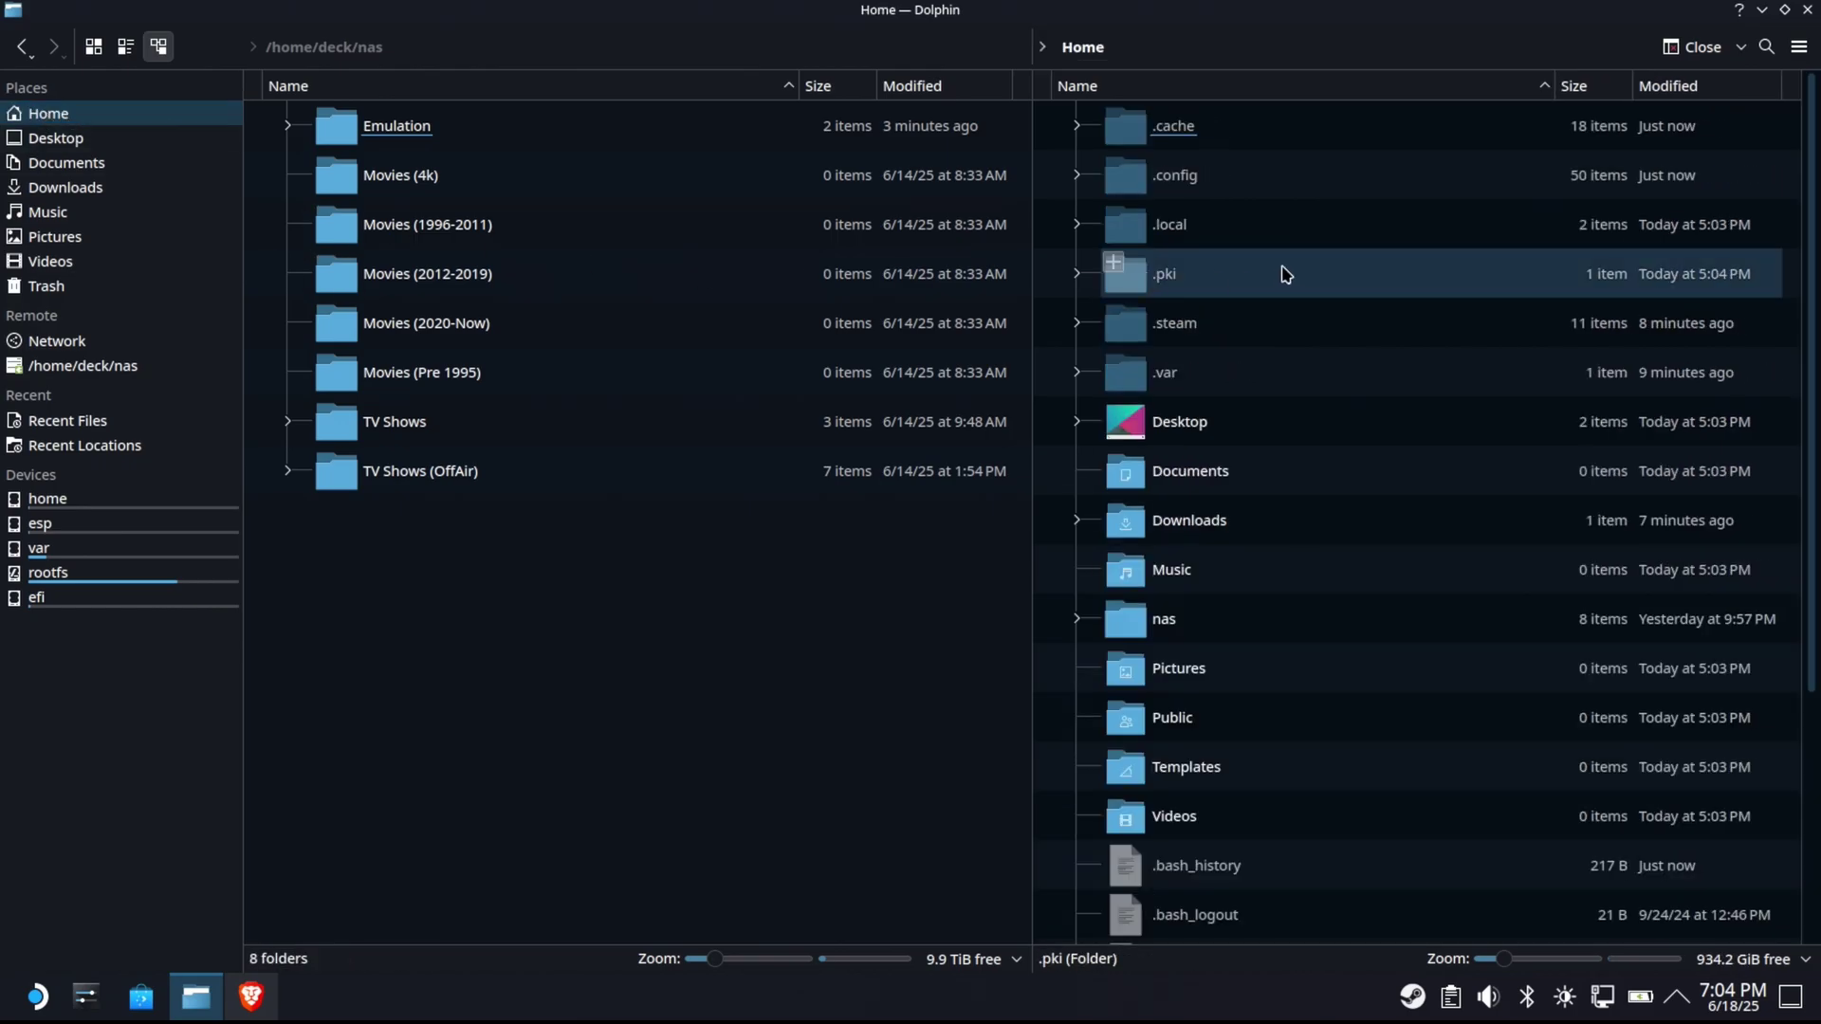
{"action": "scroll", "coordinate": [1375, 475], "scroll_direction": "down", "scroll_amount": 4}
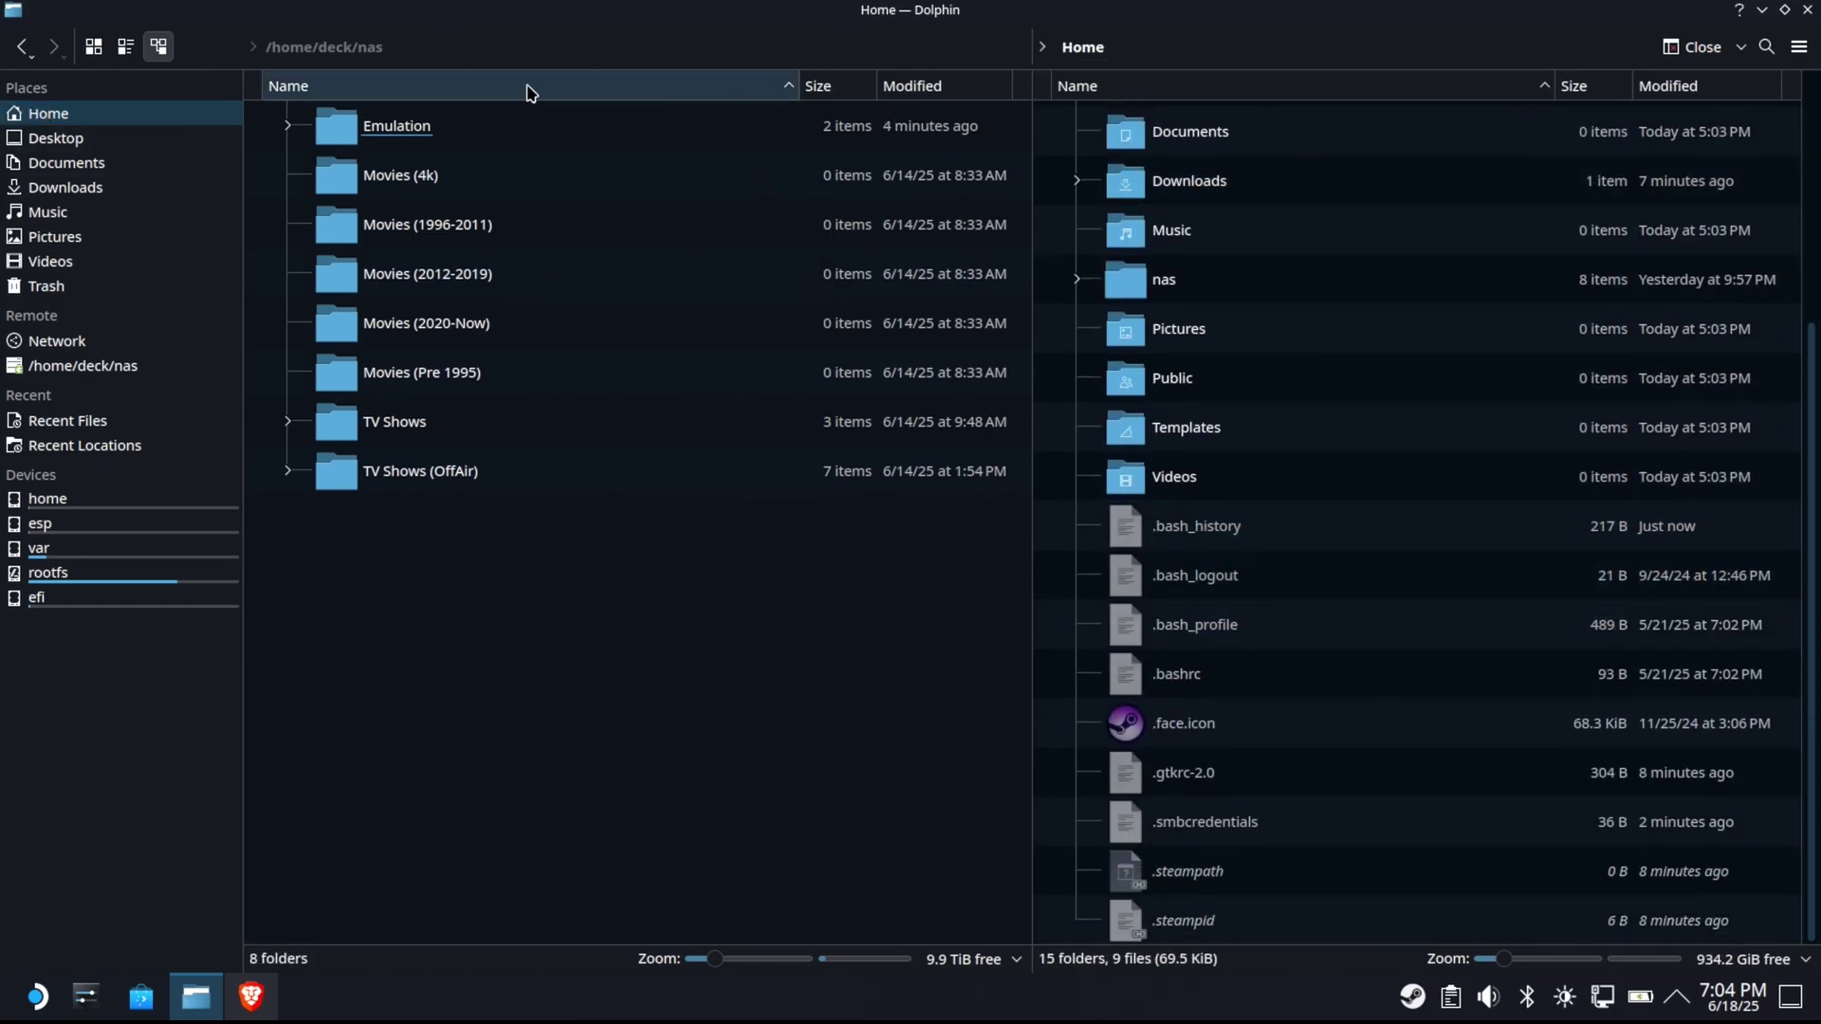
{"action": "left_click", "coordinate": [464, 47]}
{"action": "left_click_drag", "start_coordinate": [607, 65], "coordinate": [277, 66]}
{"action": "key", "text": "ctrl+c"}
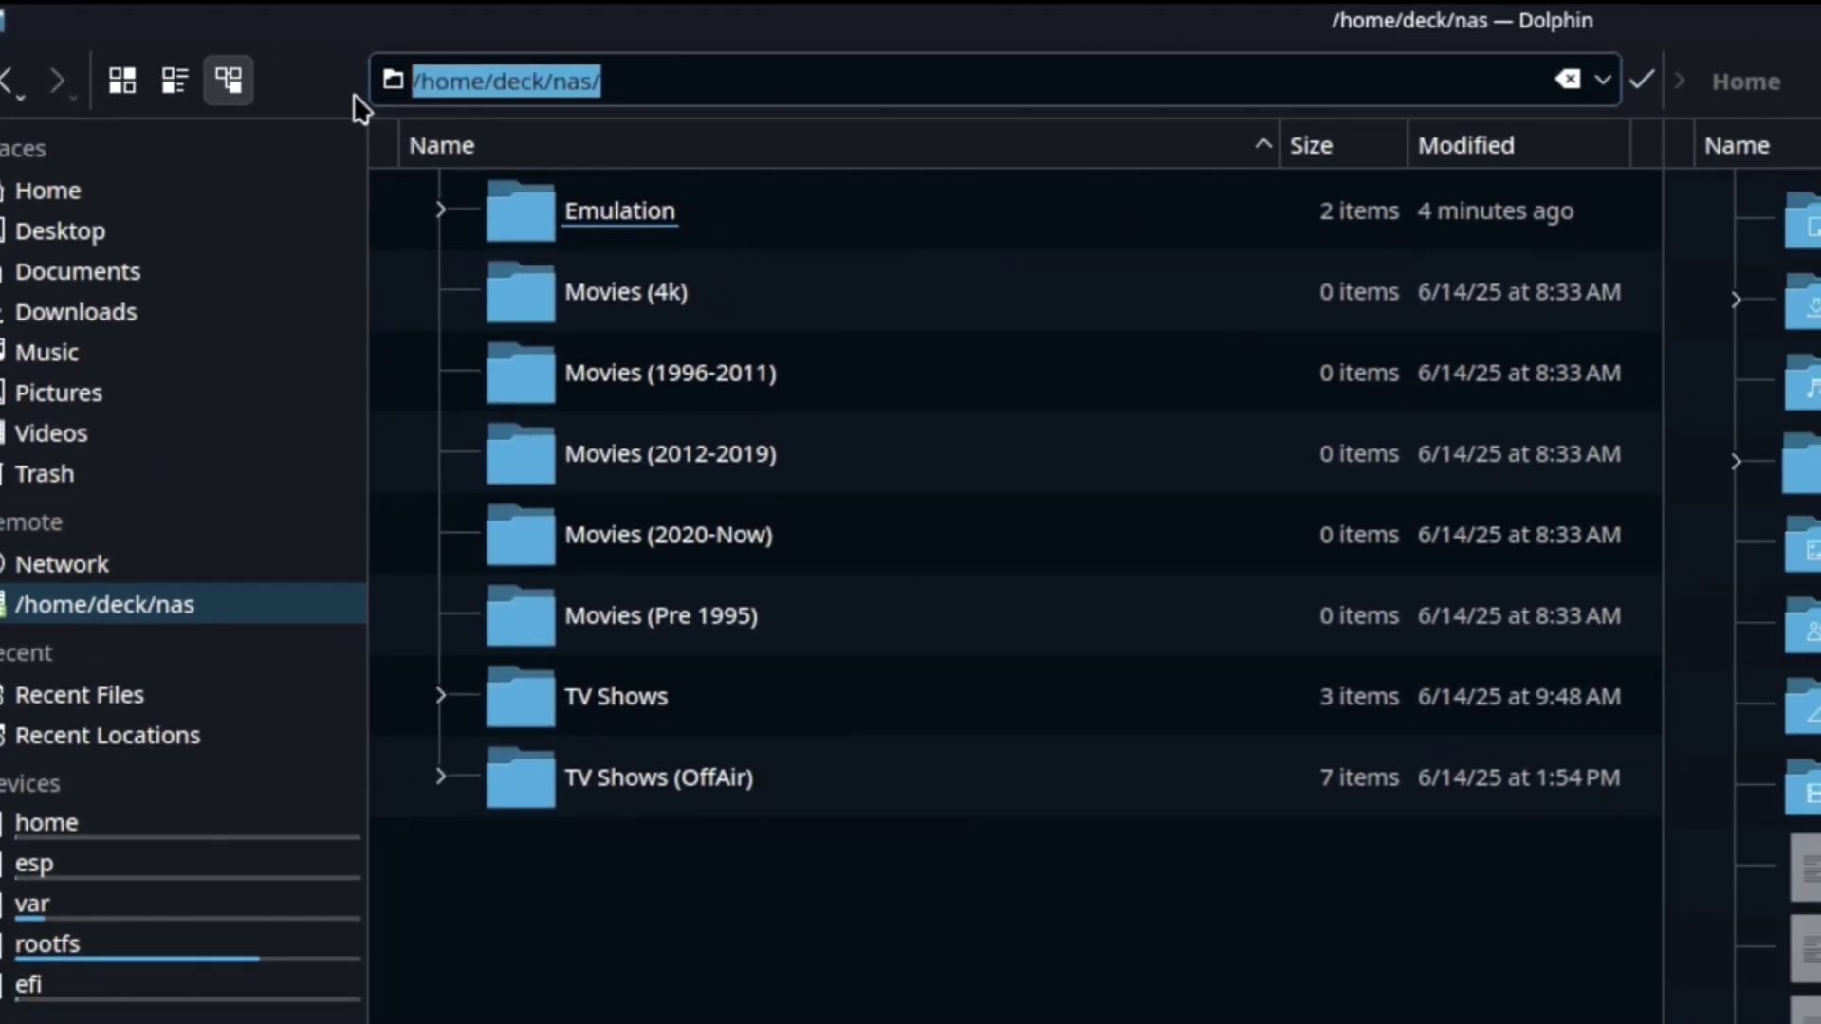
Create a symlink named EmuVirtual in Home pointing to /home/deck/nas/, and open the Emulation folder through it
{"action": "right_click", "coordinate": [1432, 564]}
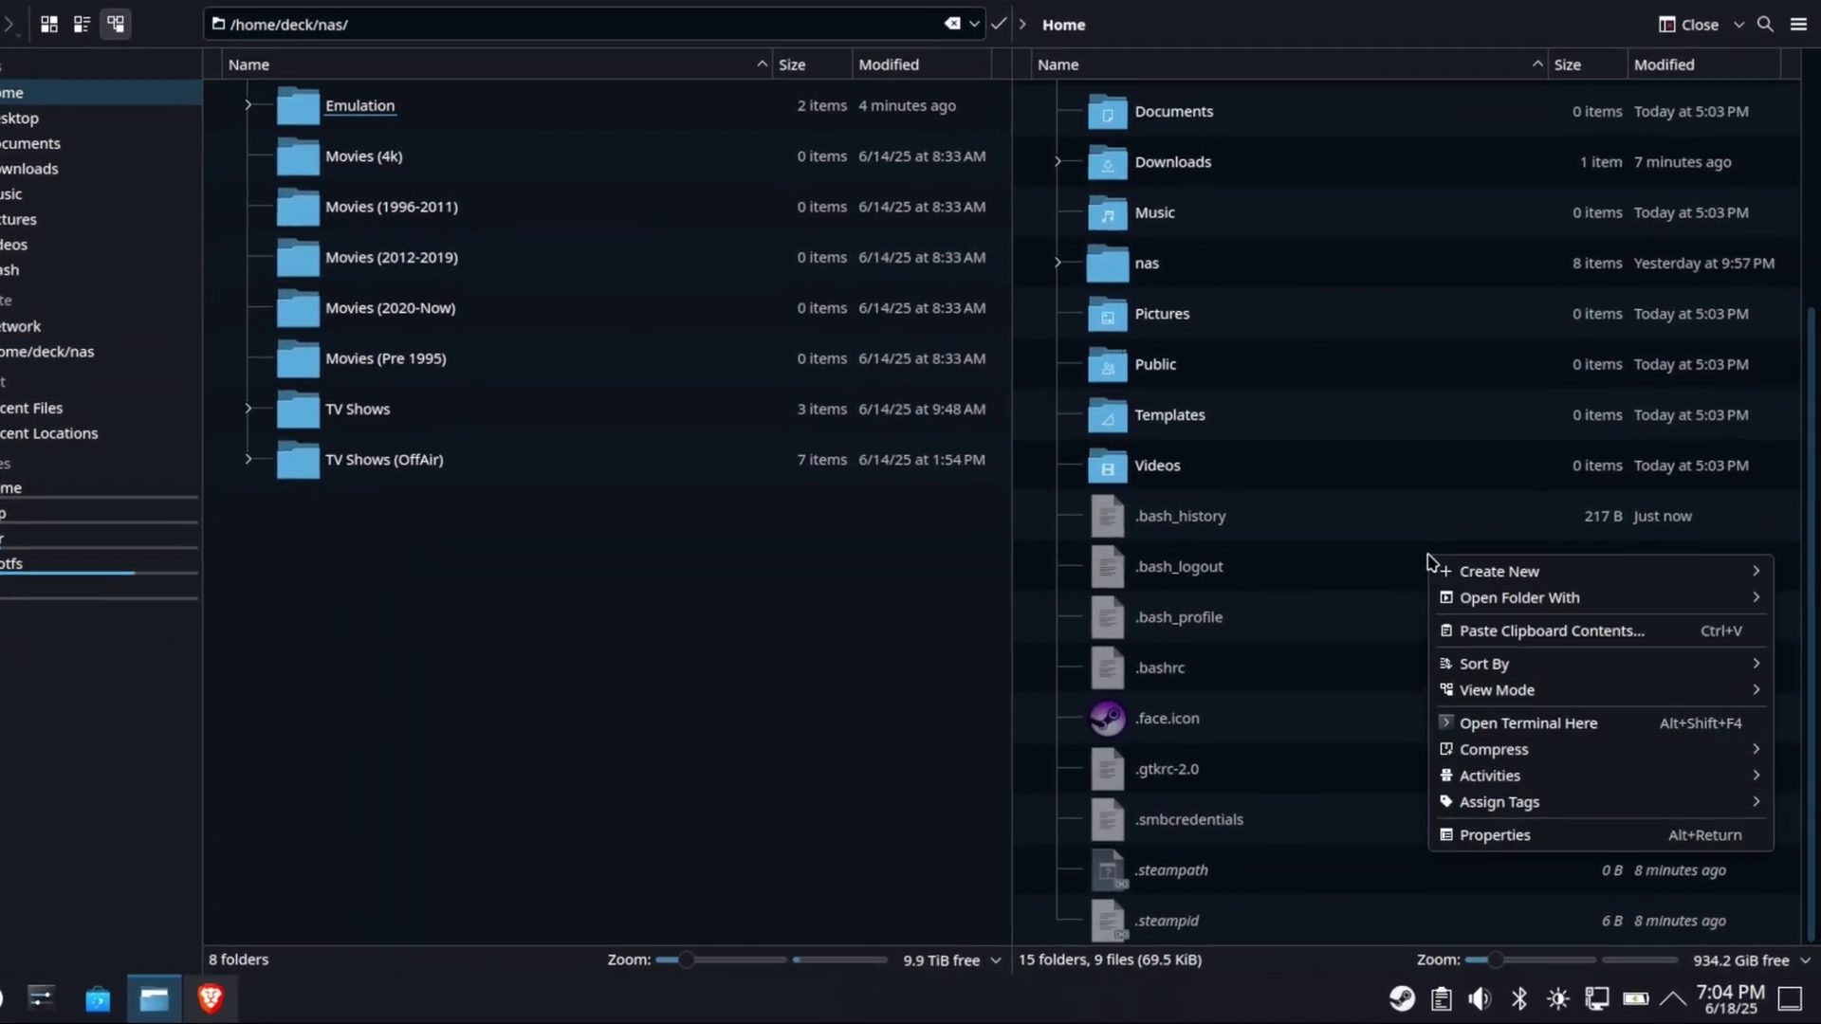
{"action": "mouse_move", "coordinate": [1479, 573]}
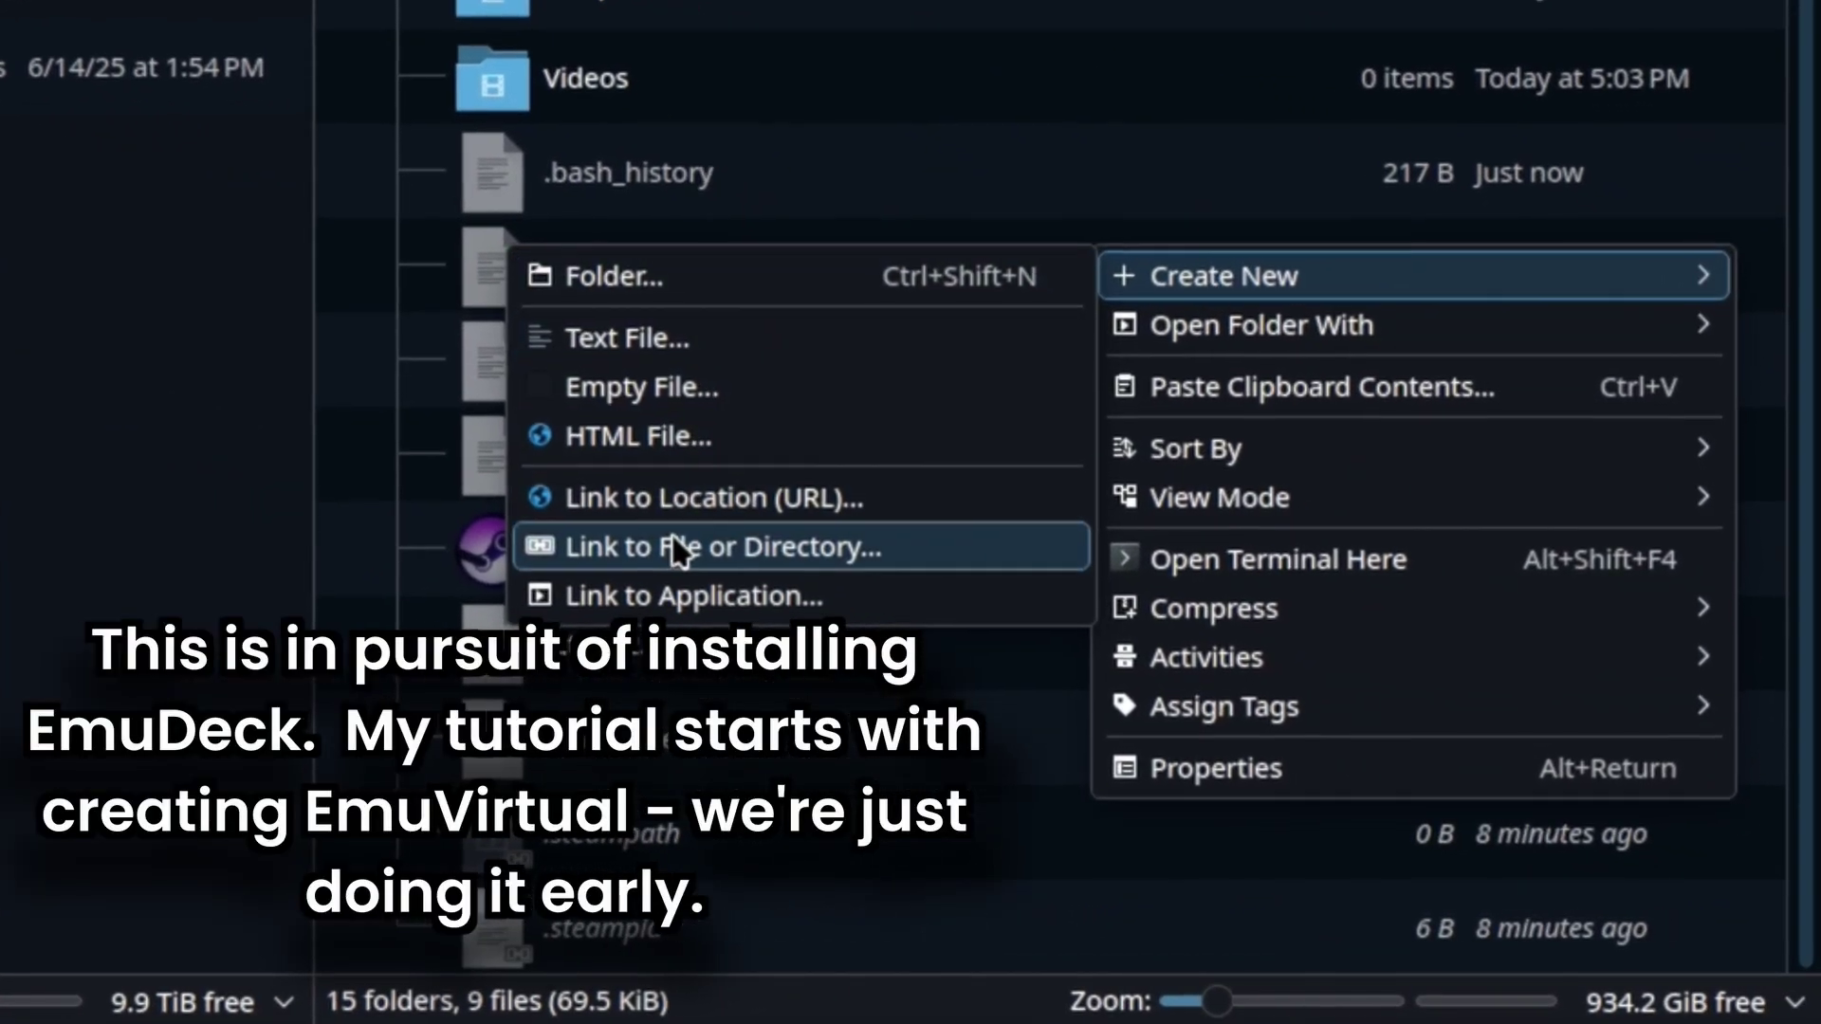
{"action": "left_click", "coordinate": [721, 561]}
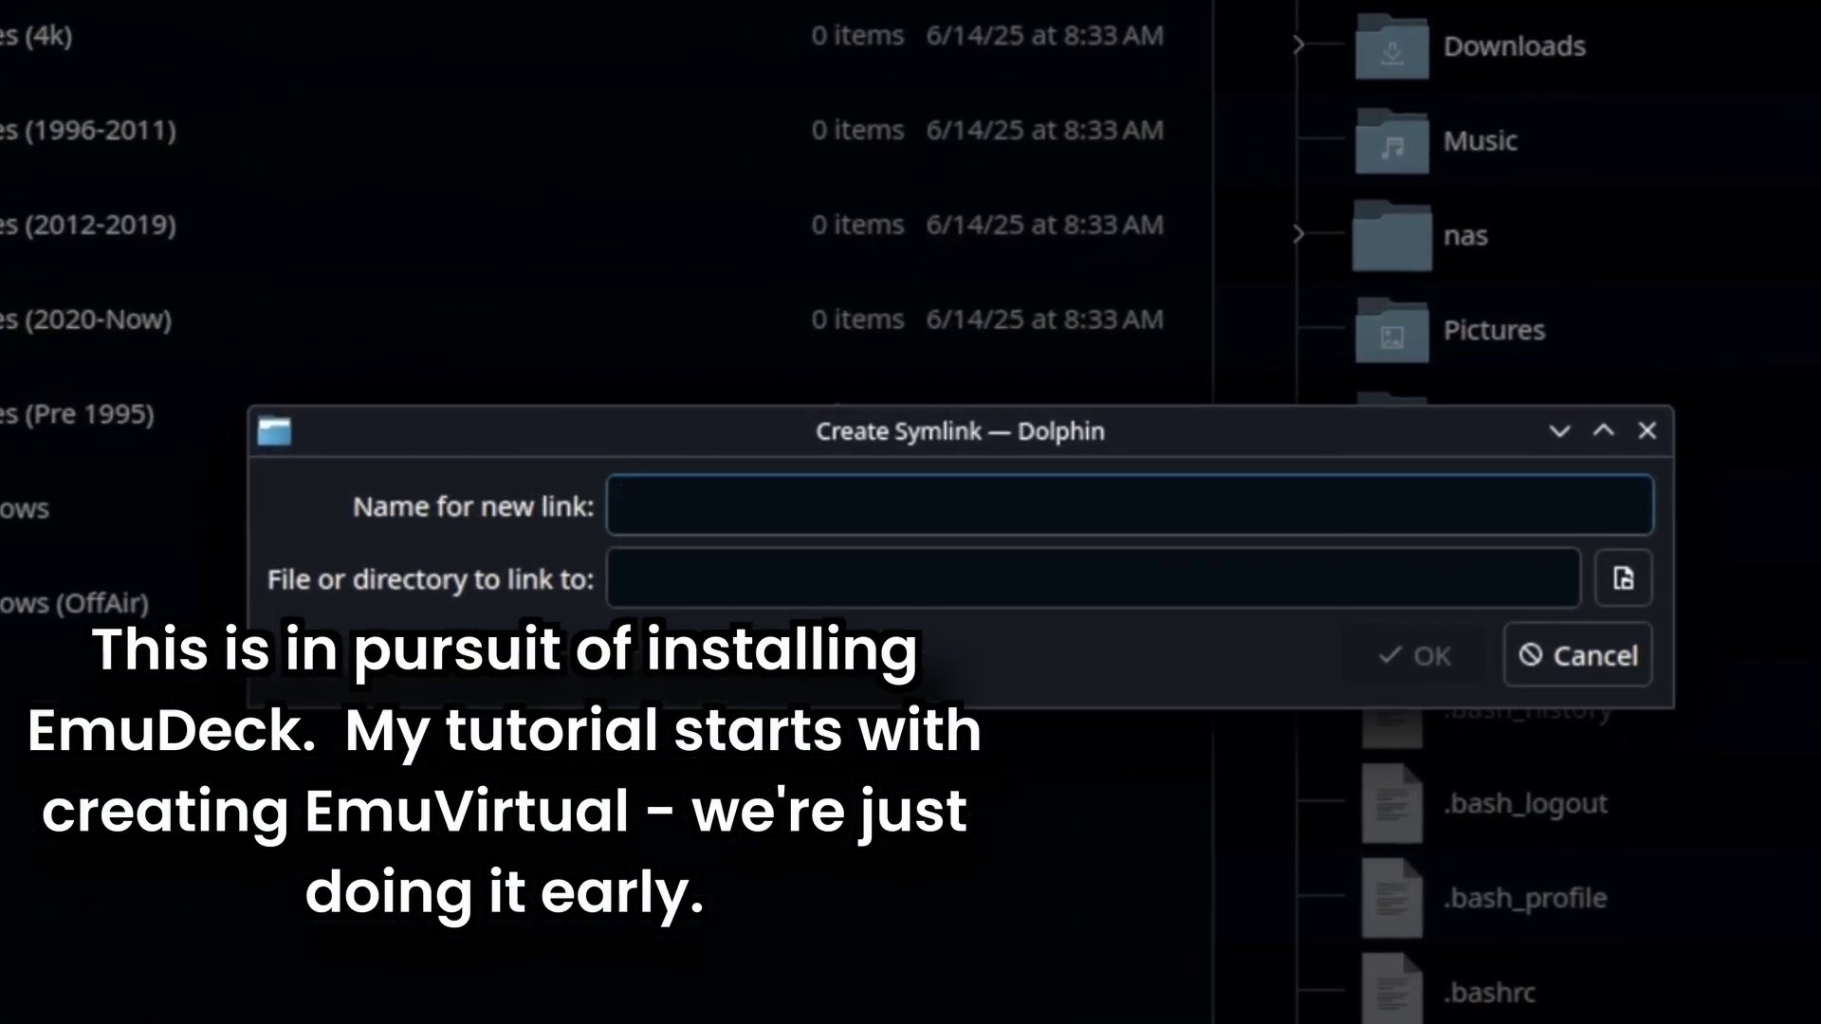
{"action": "type", "text": "EmuVirtual"}
{"action": "key", "text": "Tab"}
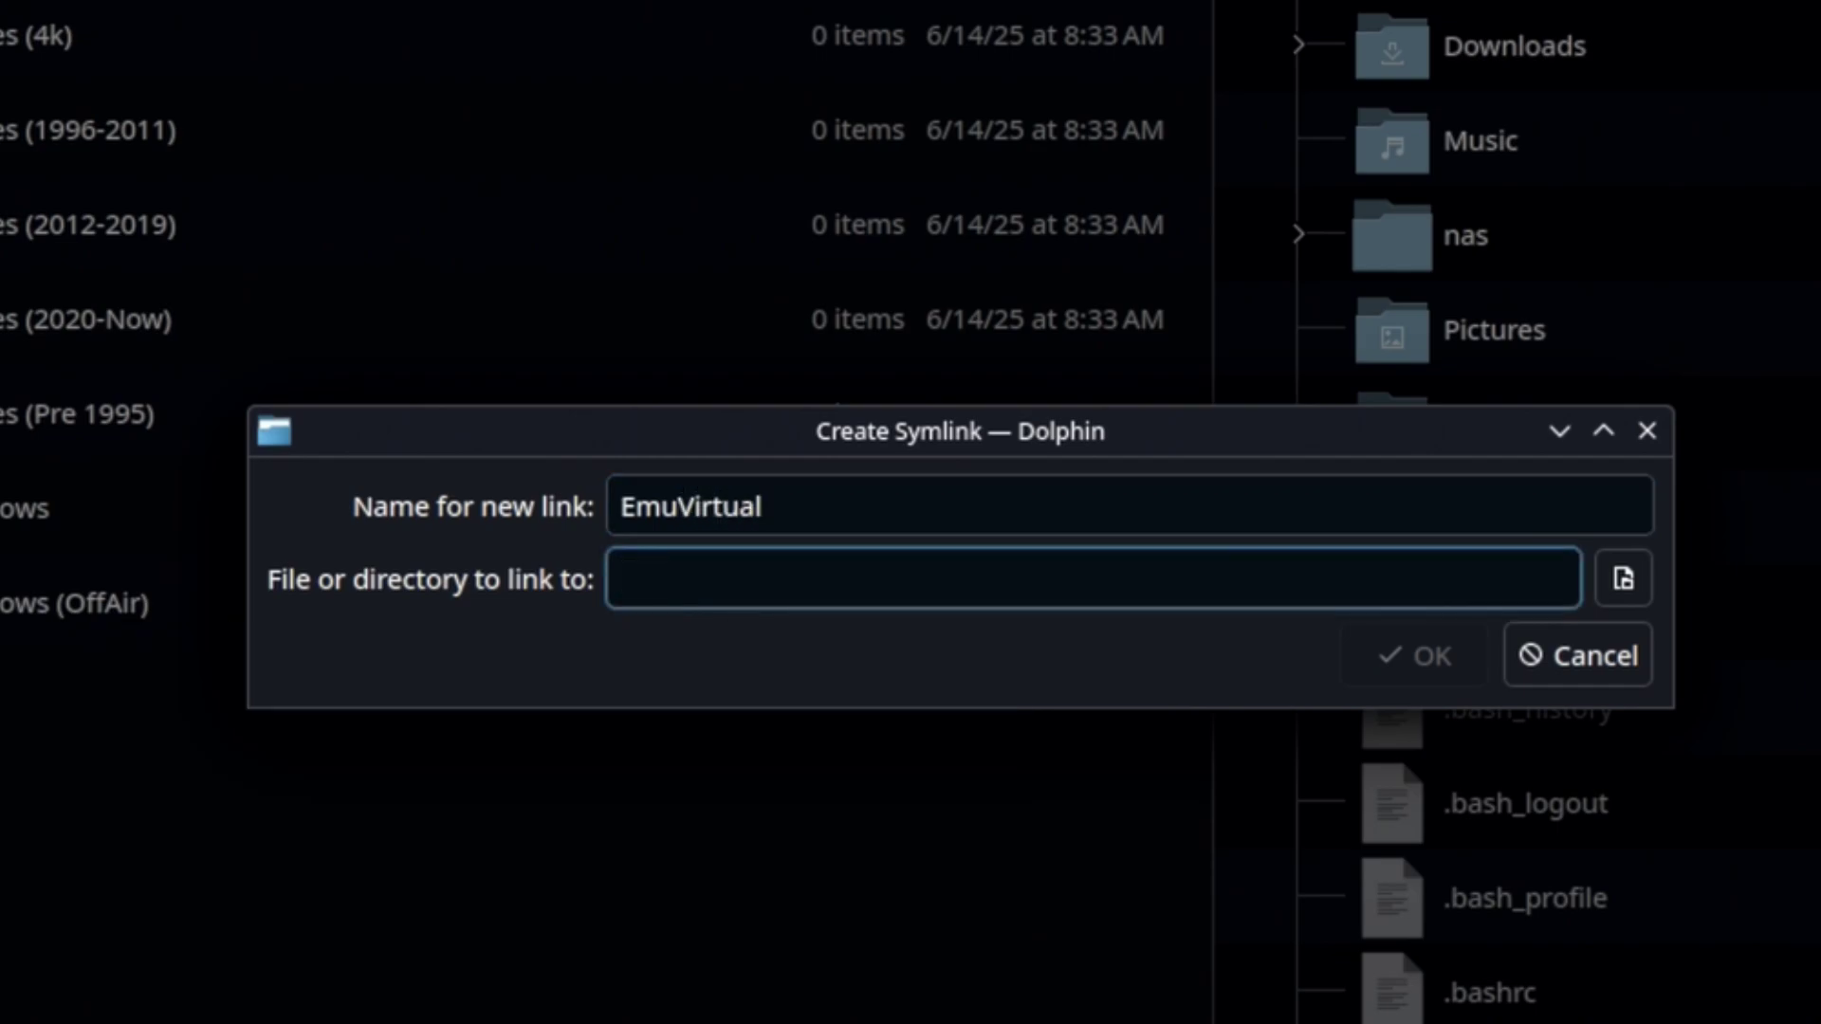
{"action": "key", "text": "ctrl+v"}
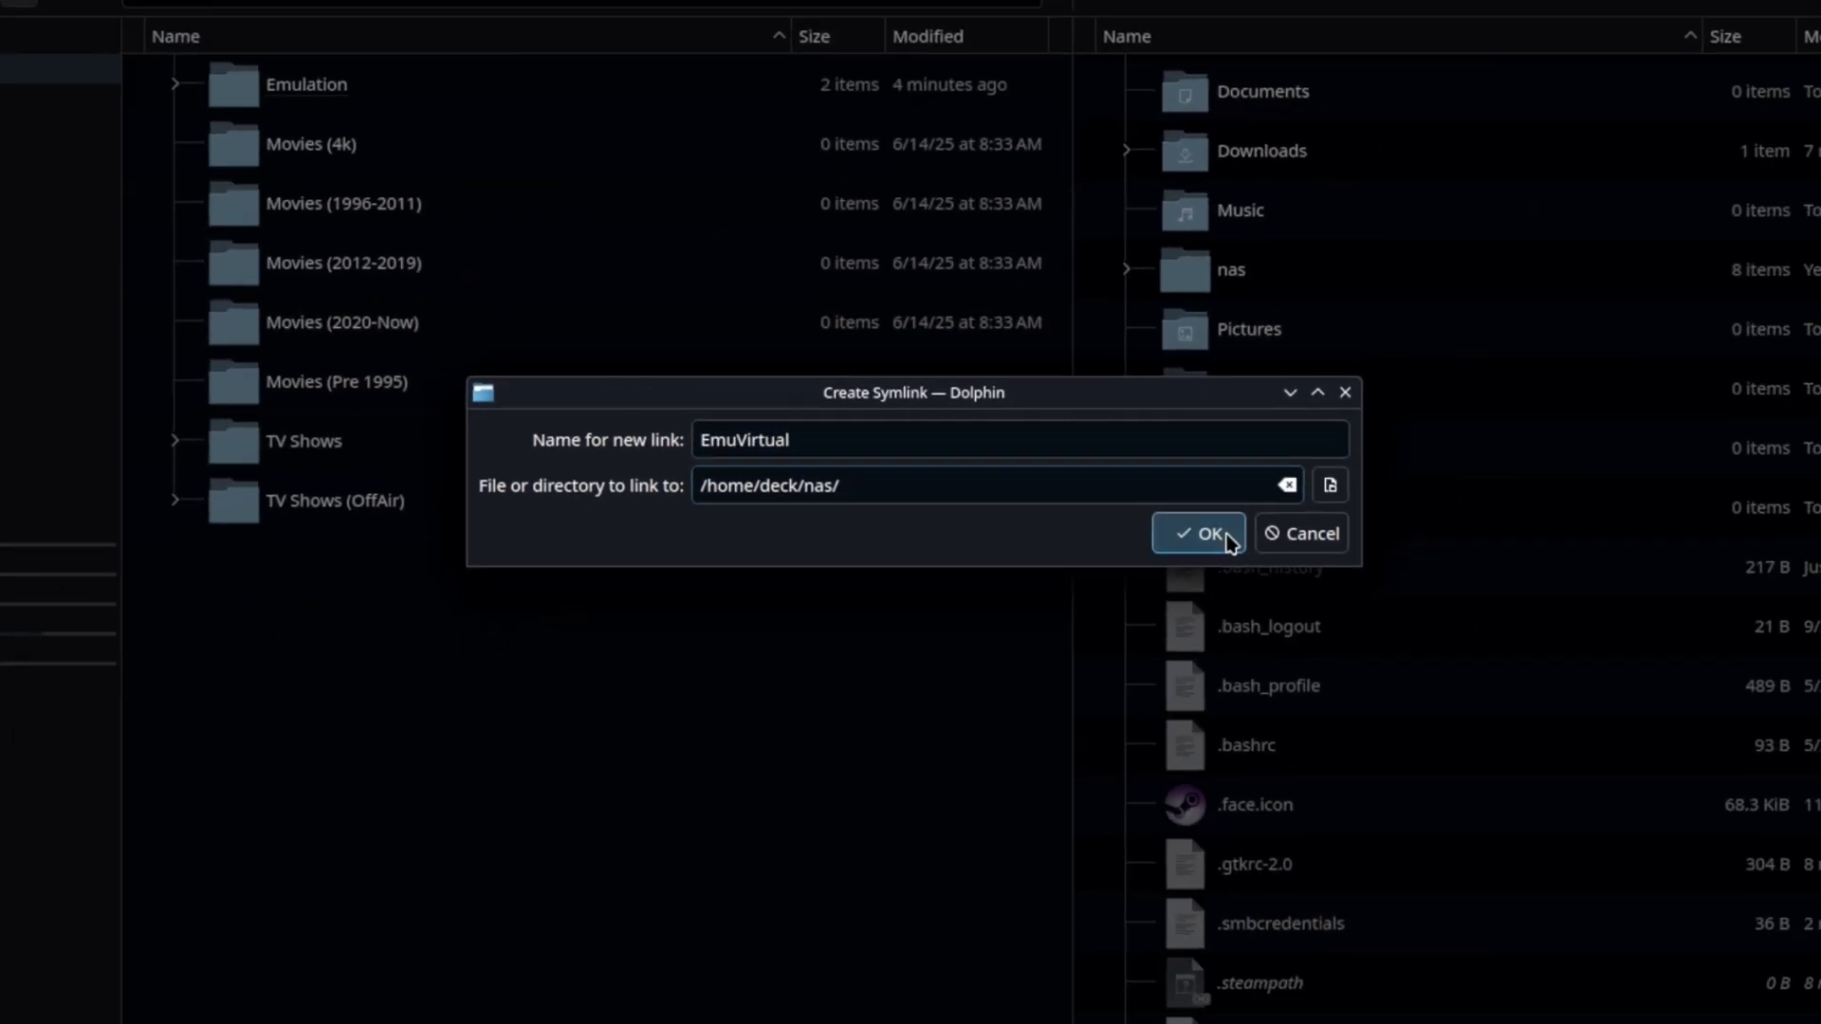
{"action": "left_click", "coordinate": [1451, 659]}
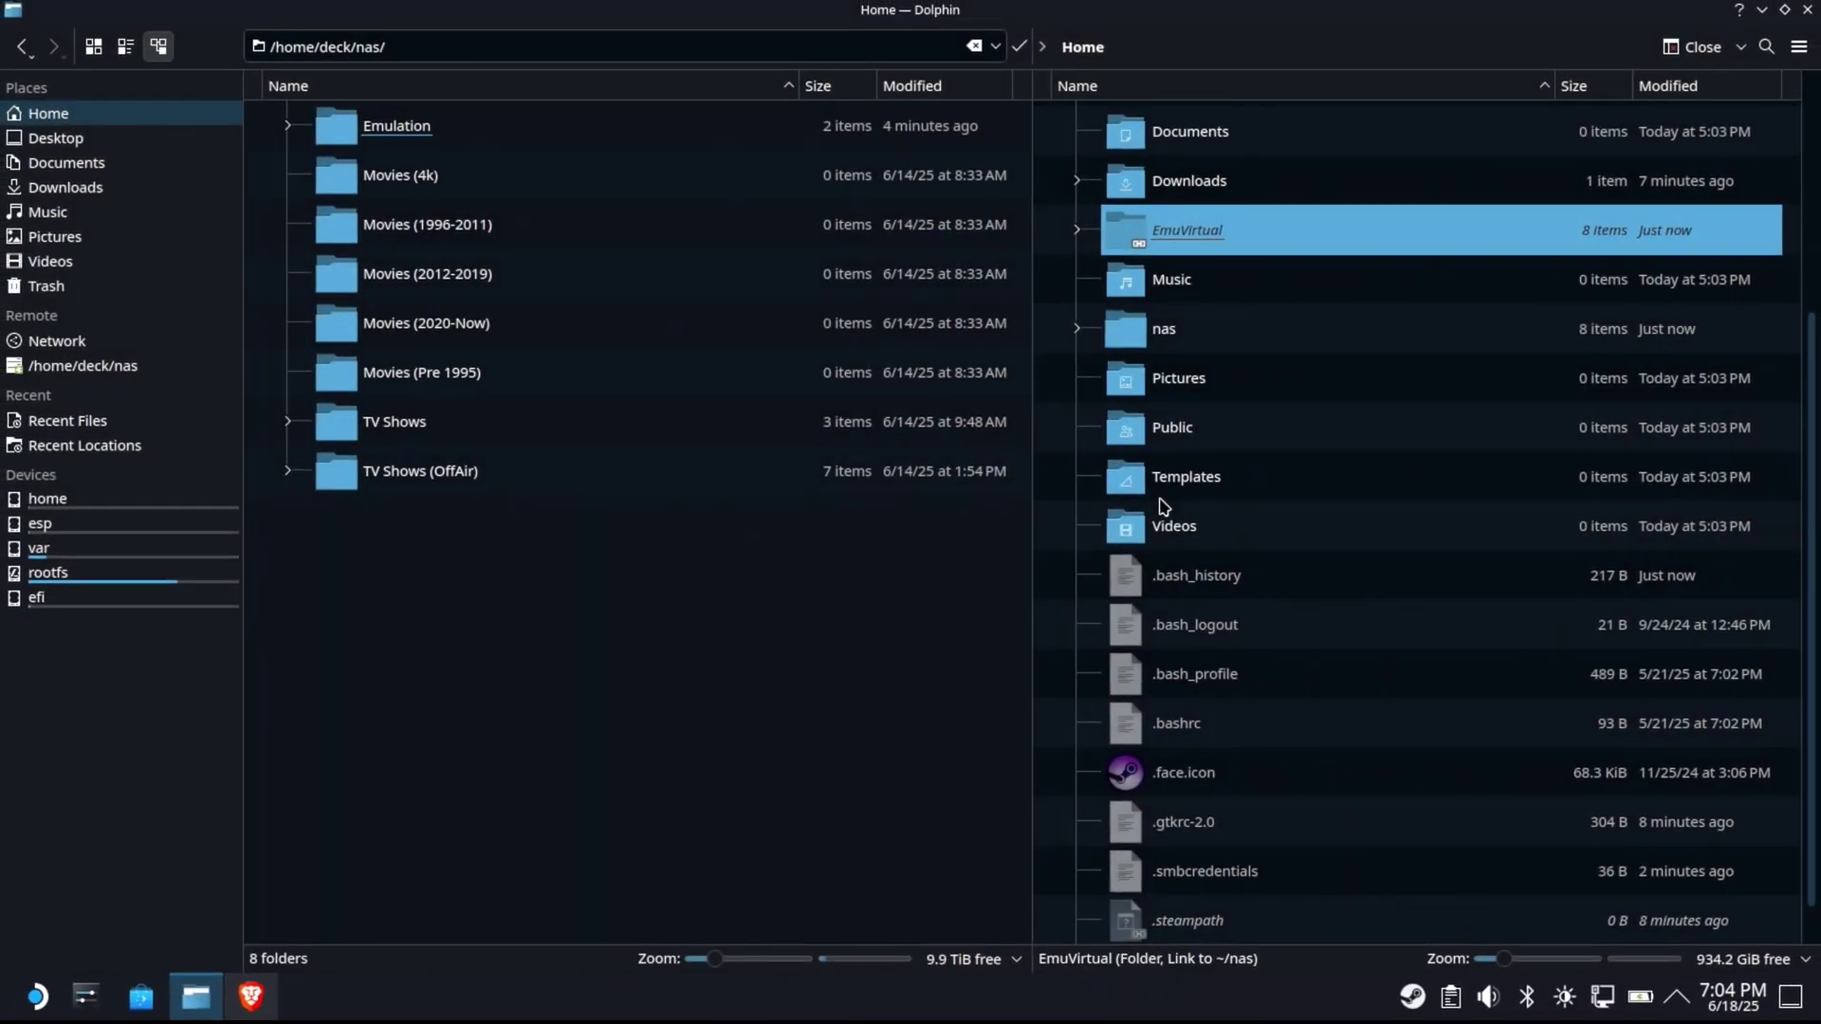
{"action": "left_click", "coordinate": [1184, 244]}
{"action": "left_click", "coordinate": [1183, 121]}
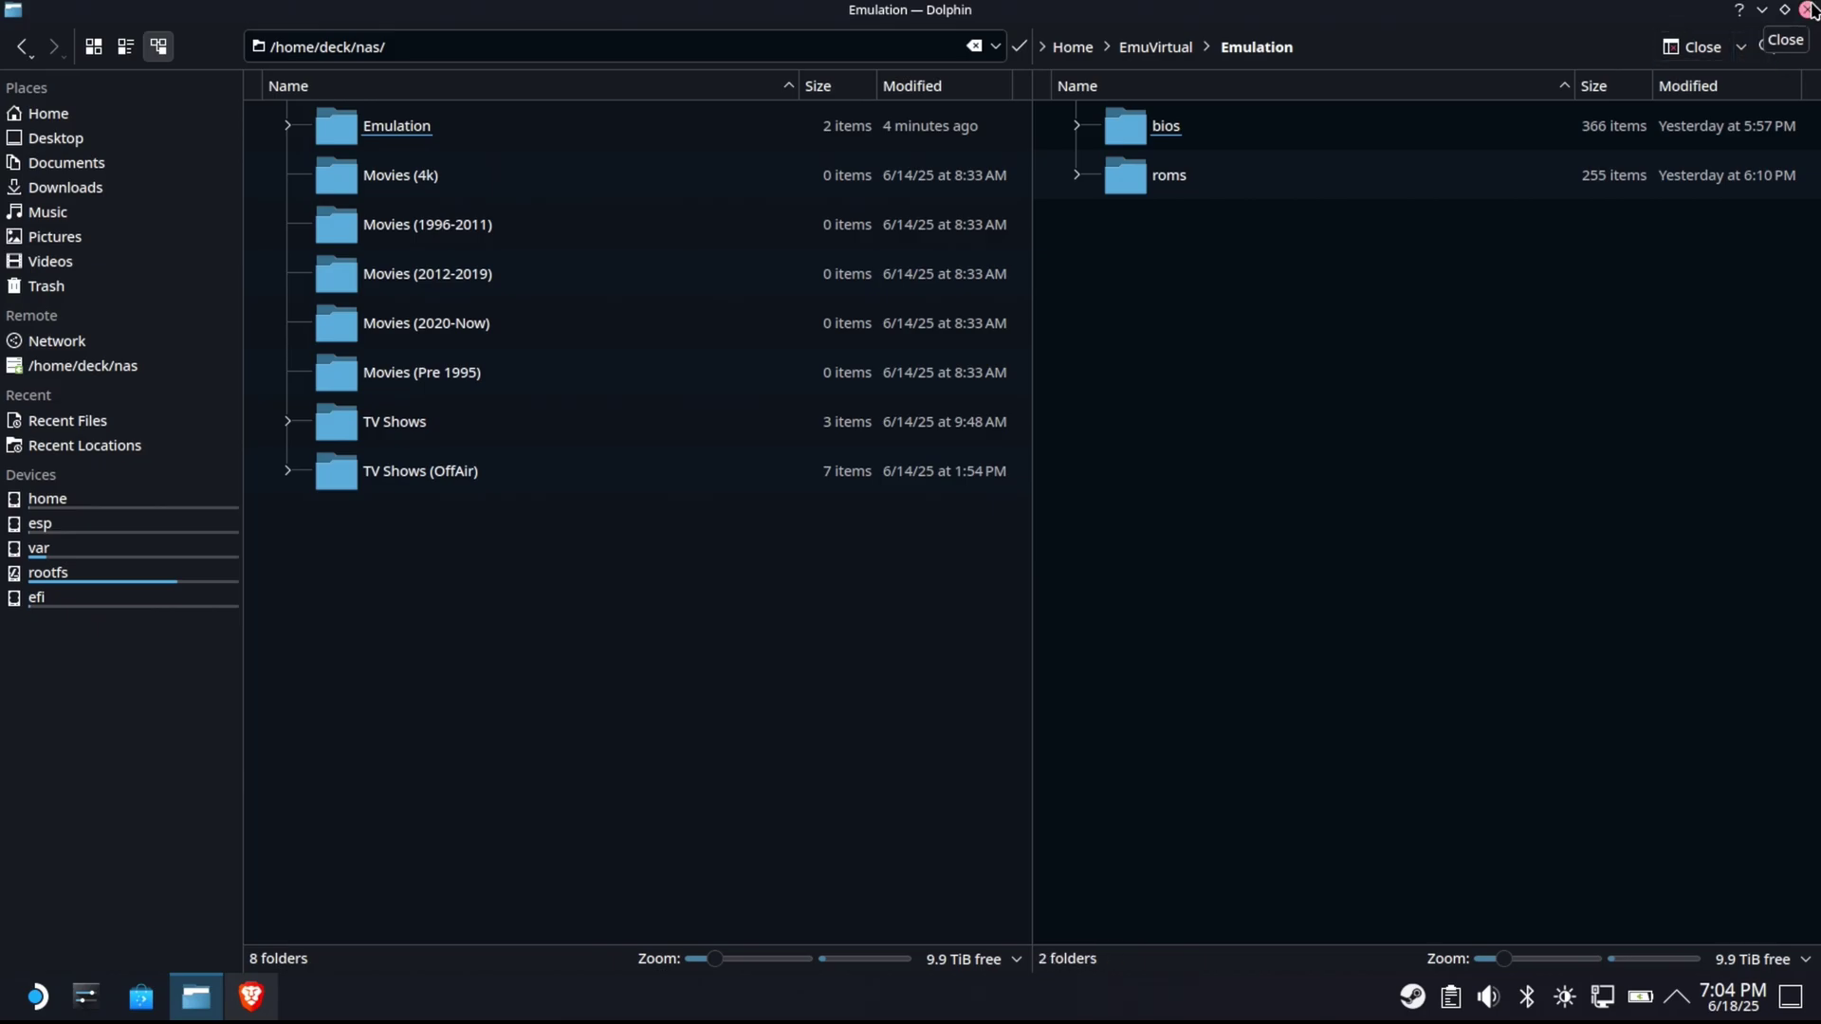
Switch to the Brave browser, download the free SteamOS version of EmuDeck, and save EmuDeck.desktop to the Desktop folder
{"action": "left_click", "coordinate": [251, 996]}
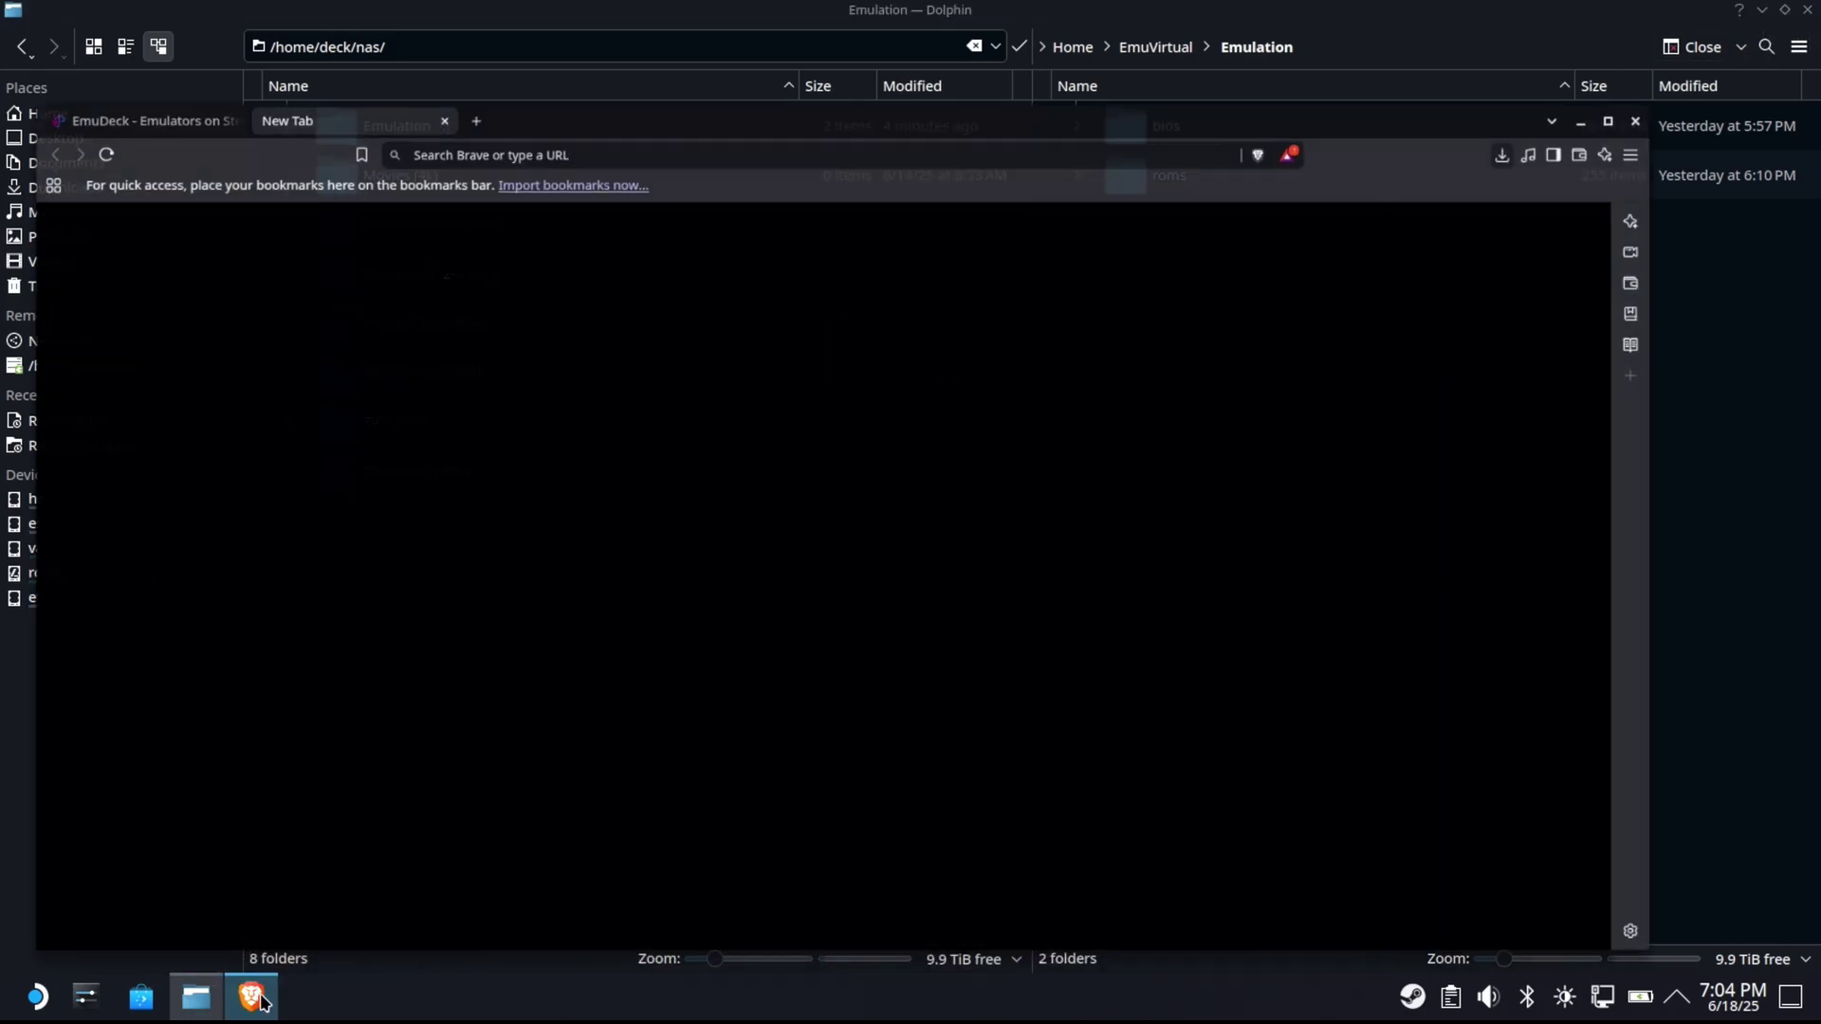
{"action": "left_click", "coordinate": [133, 24]}
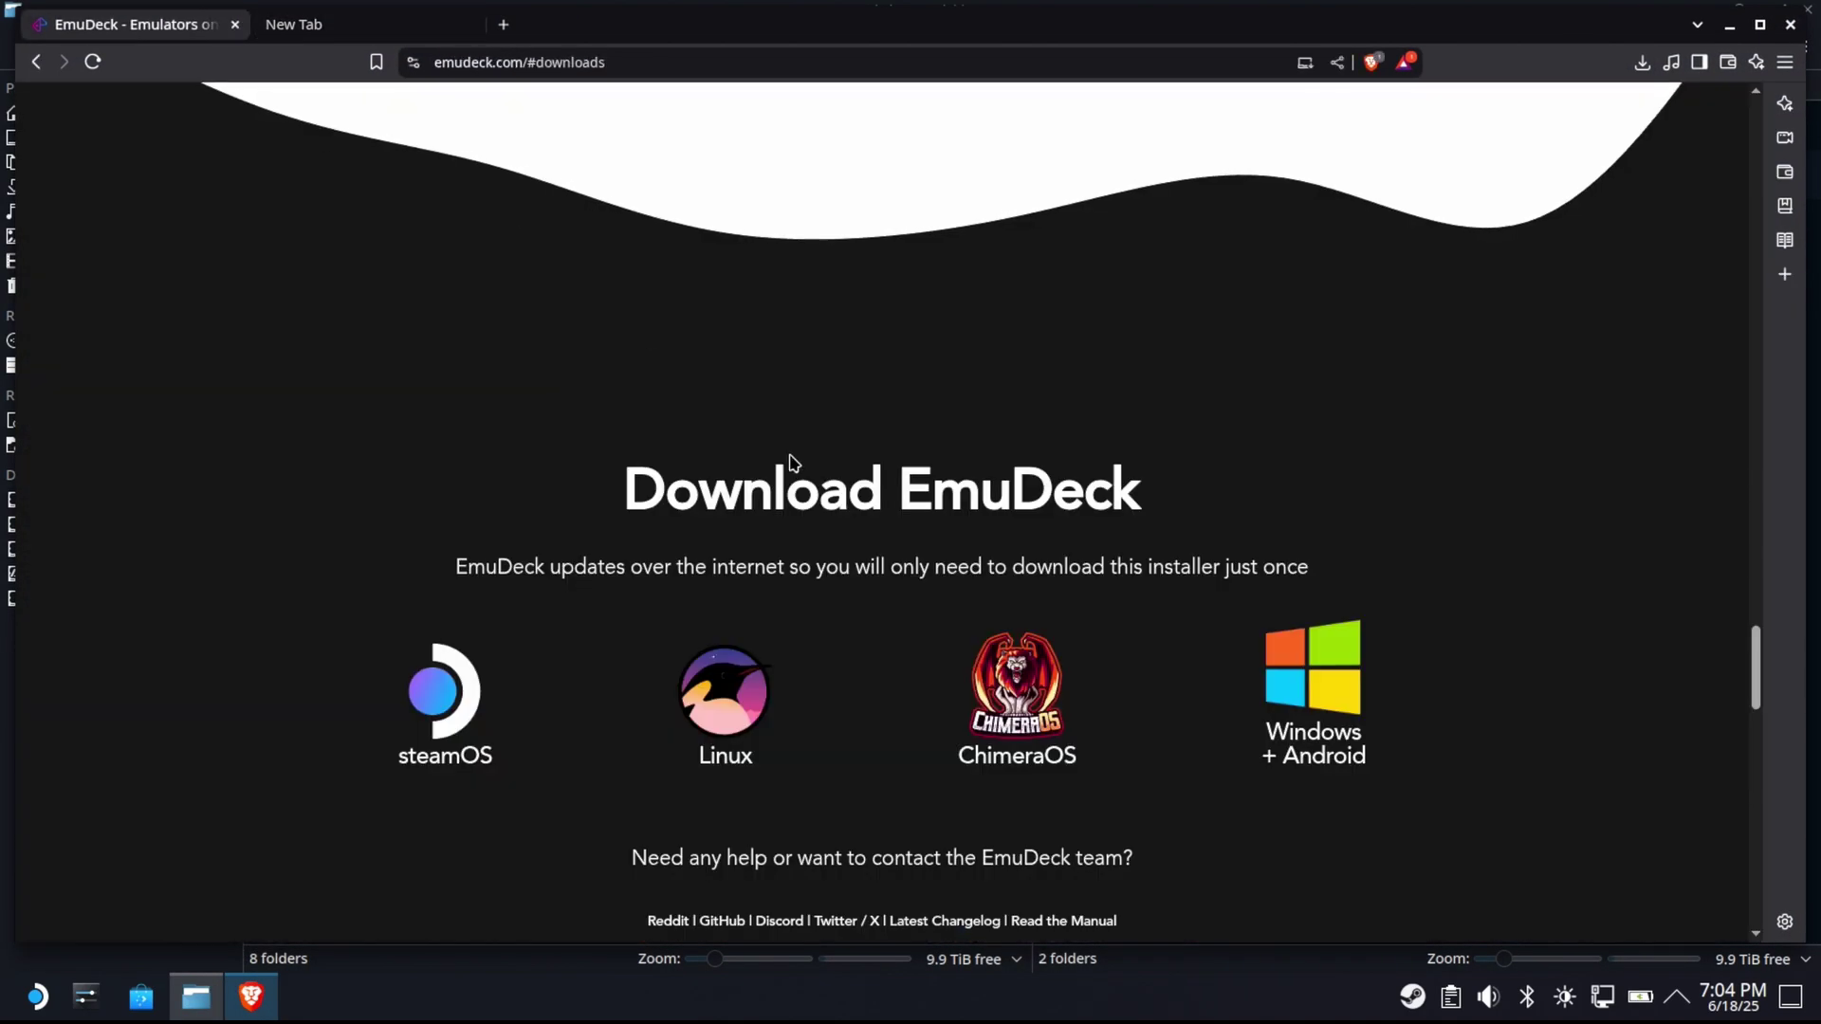
{"action": "left_click", "coordinate": [444, 697]}
{"action": "left_click", "coordinate": [595, 713]}
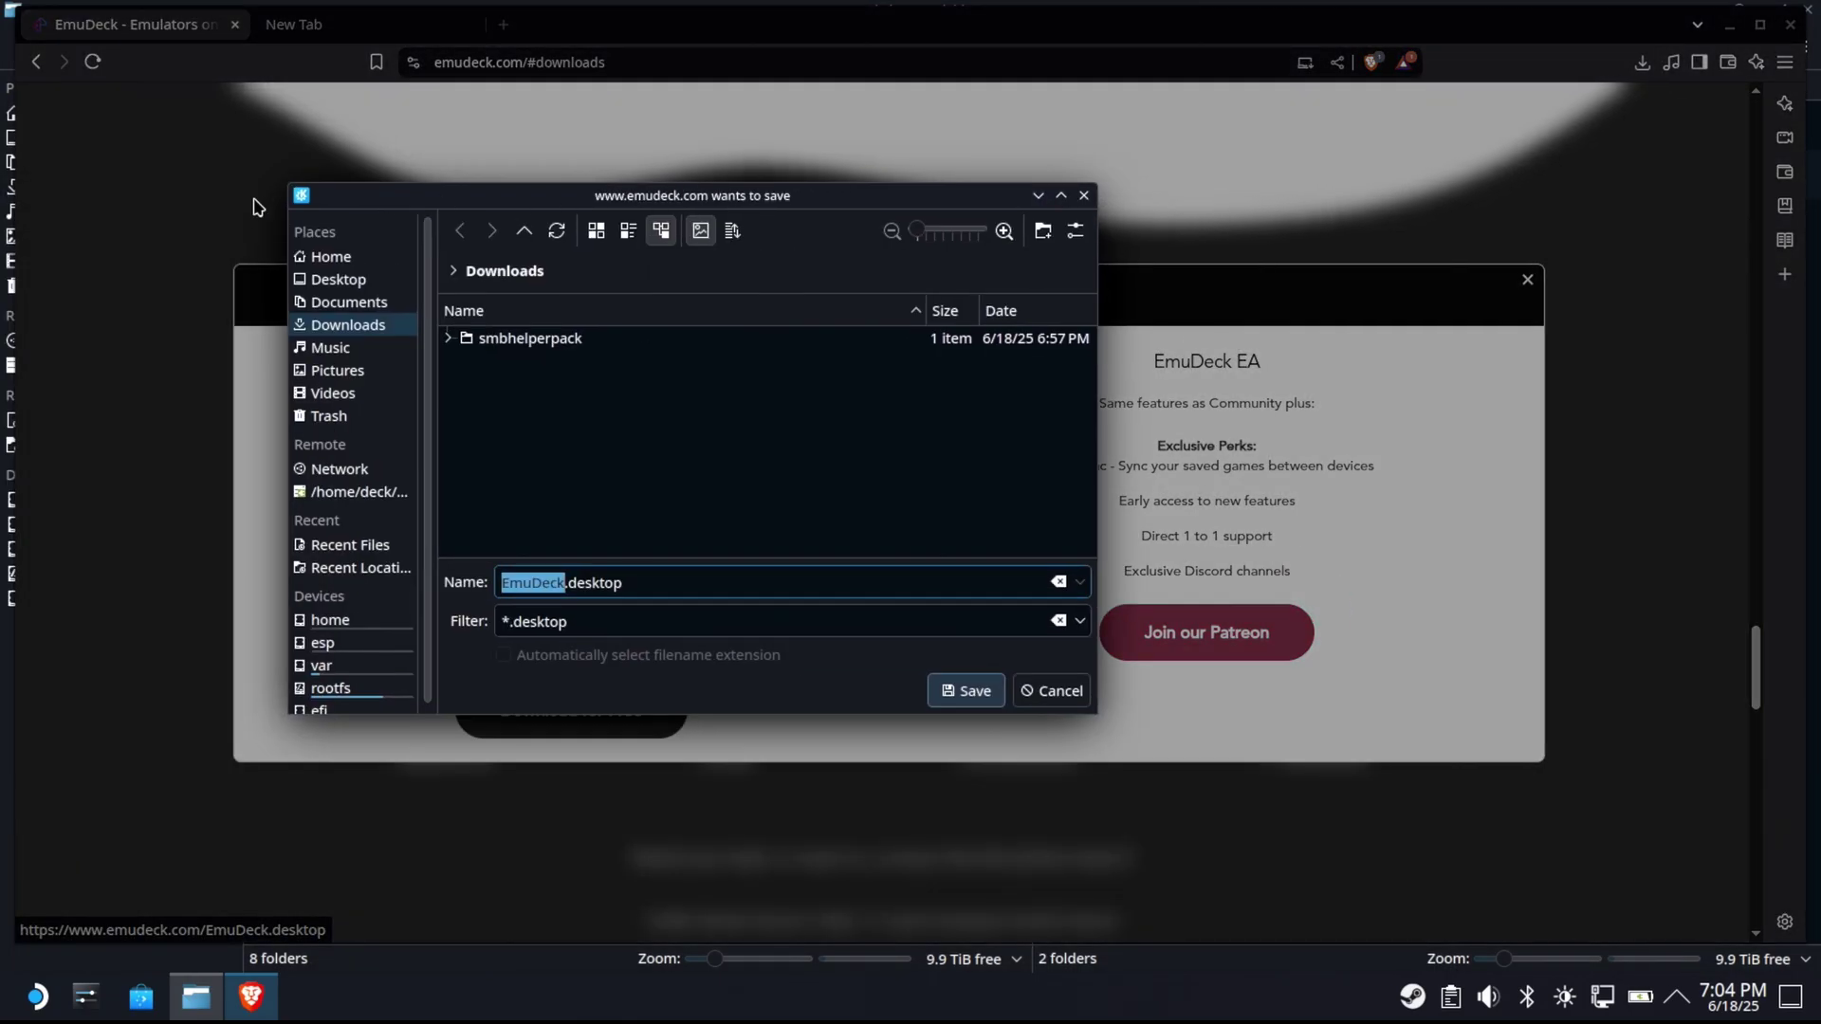
{"action": "left_click", "coordinate": [524, 230]}
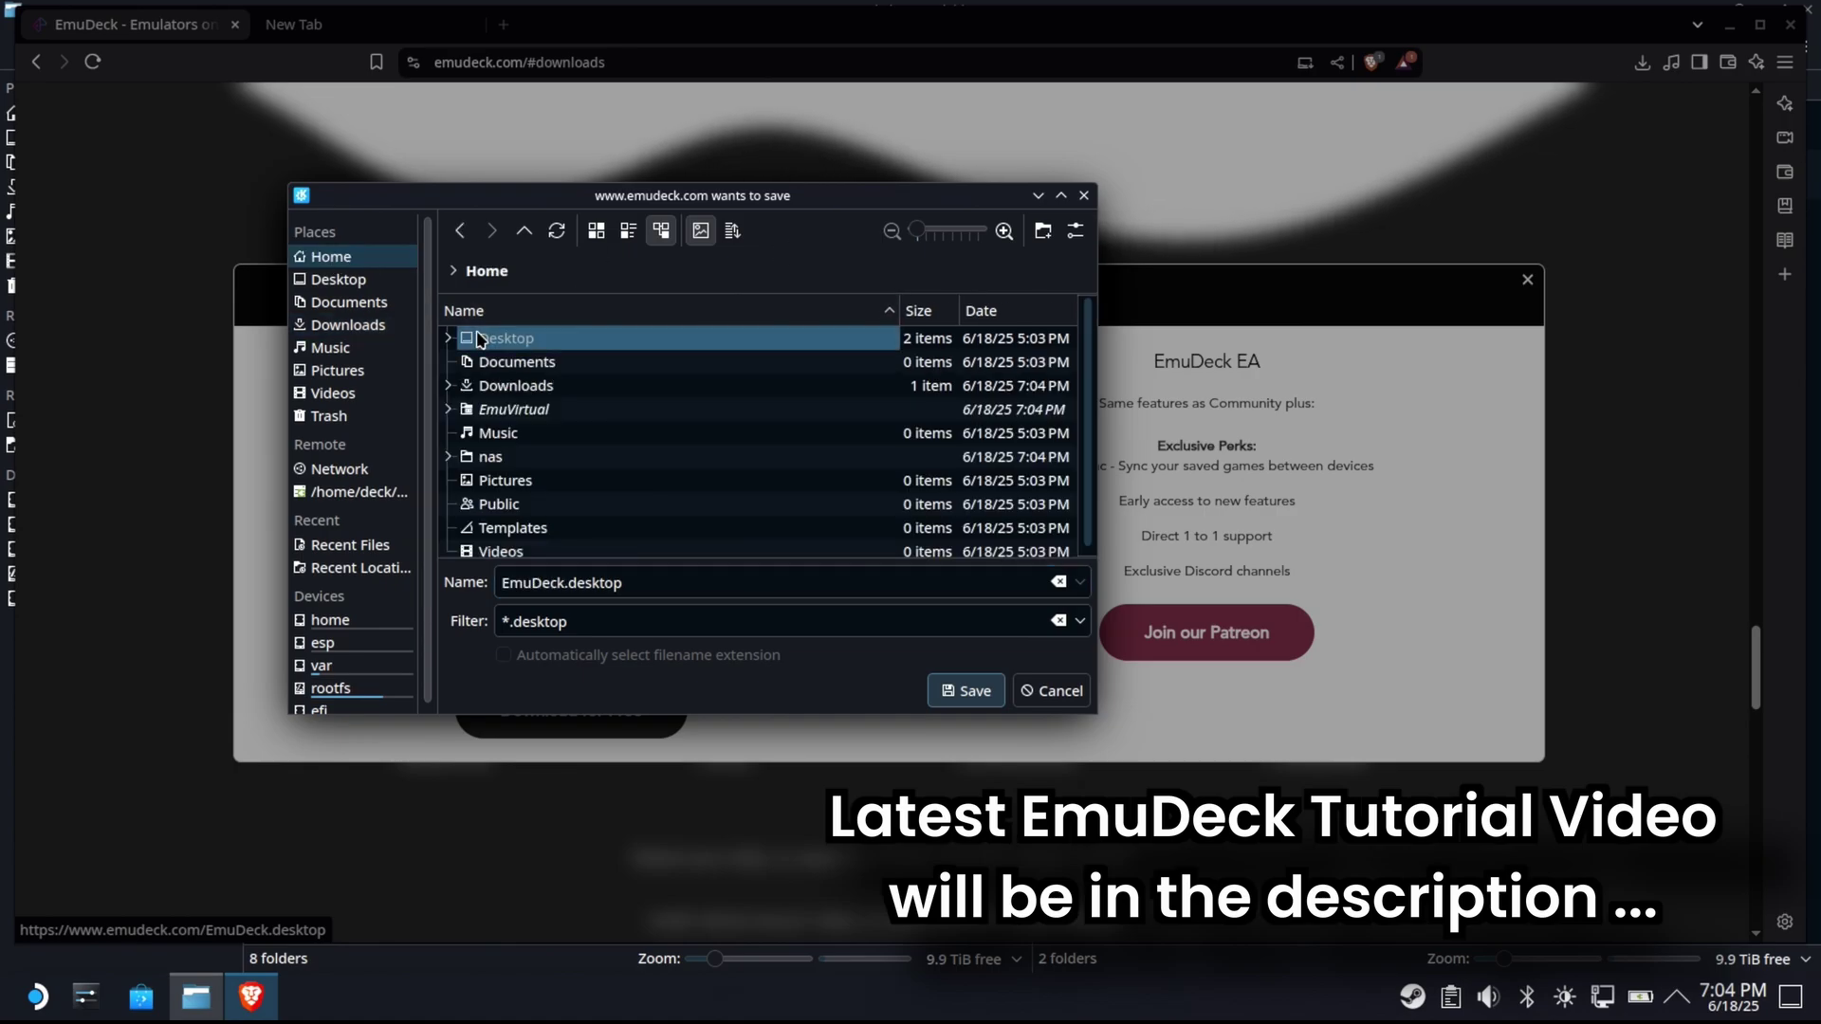
{"action": "left_click", "coordinate": [531, 338]}
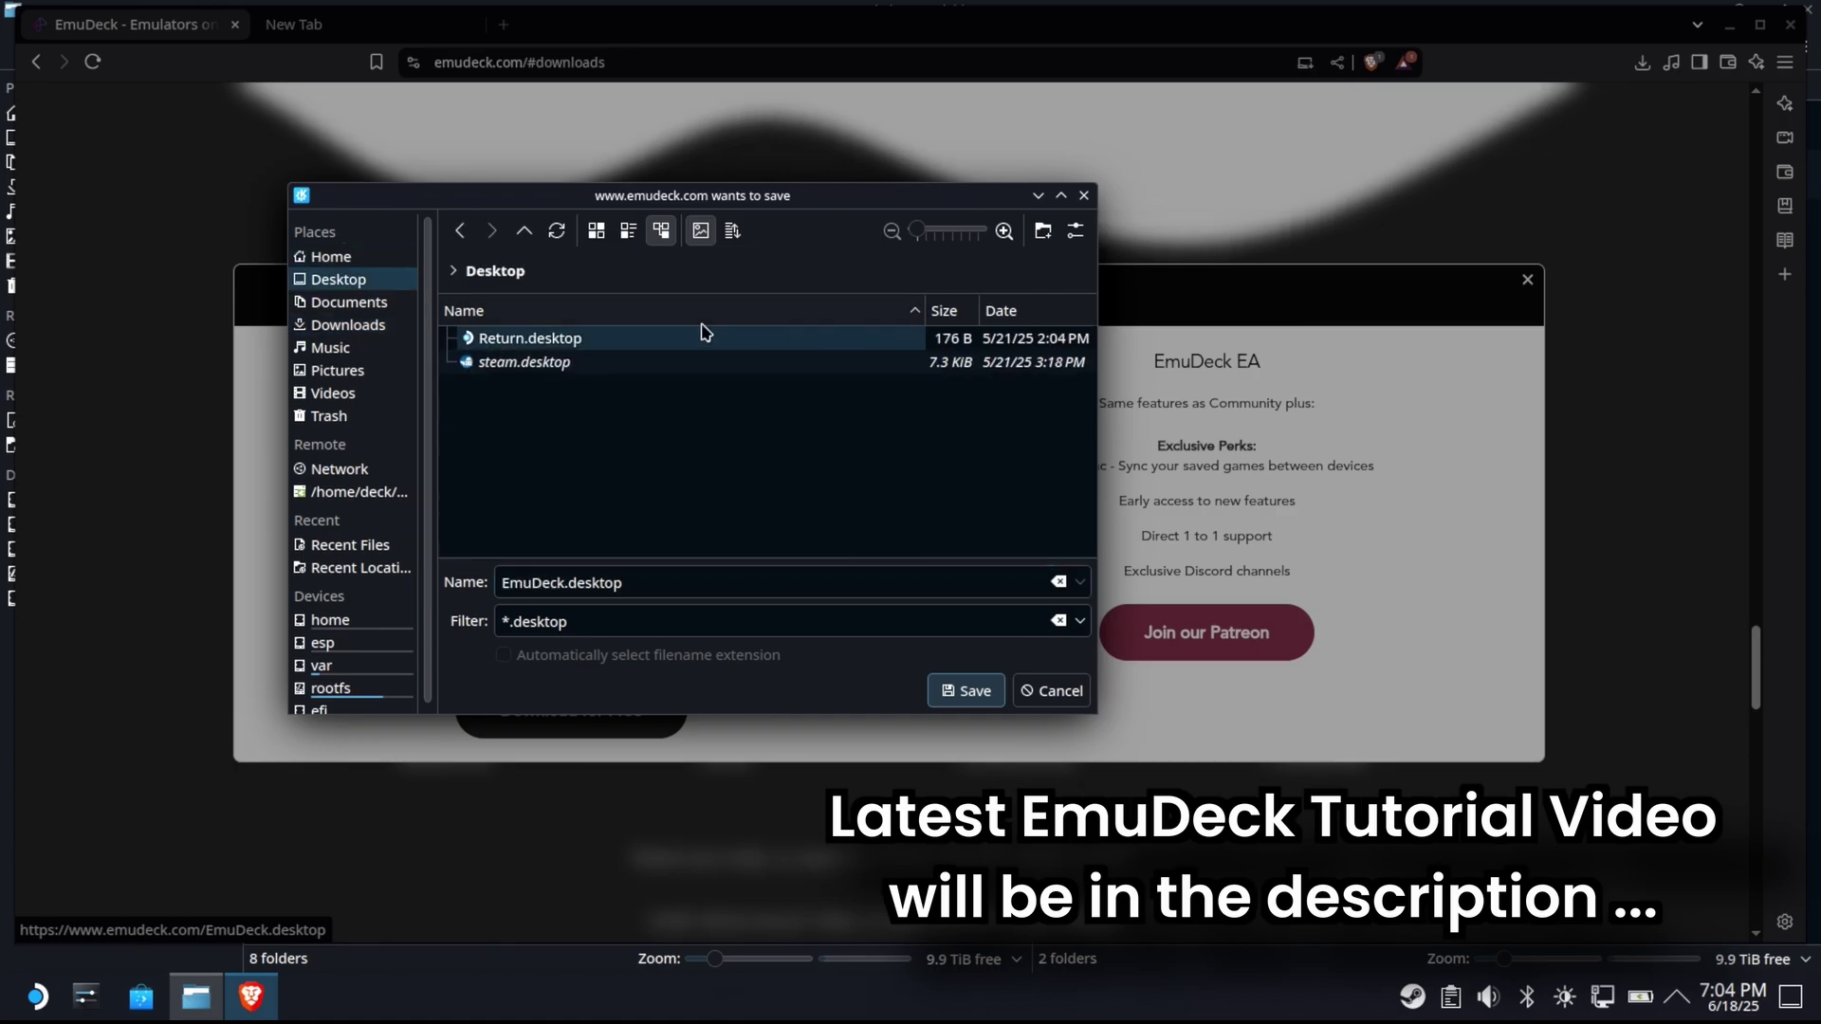
{"action": "left_click", "coordinate": [962, 691]}
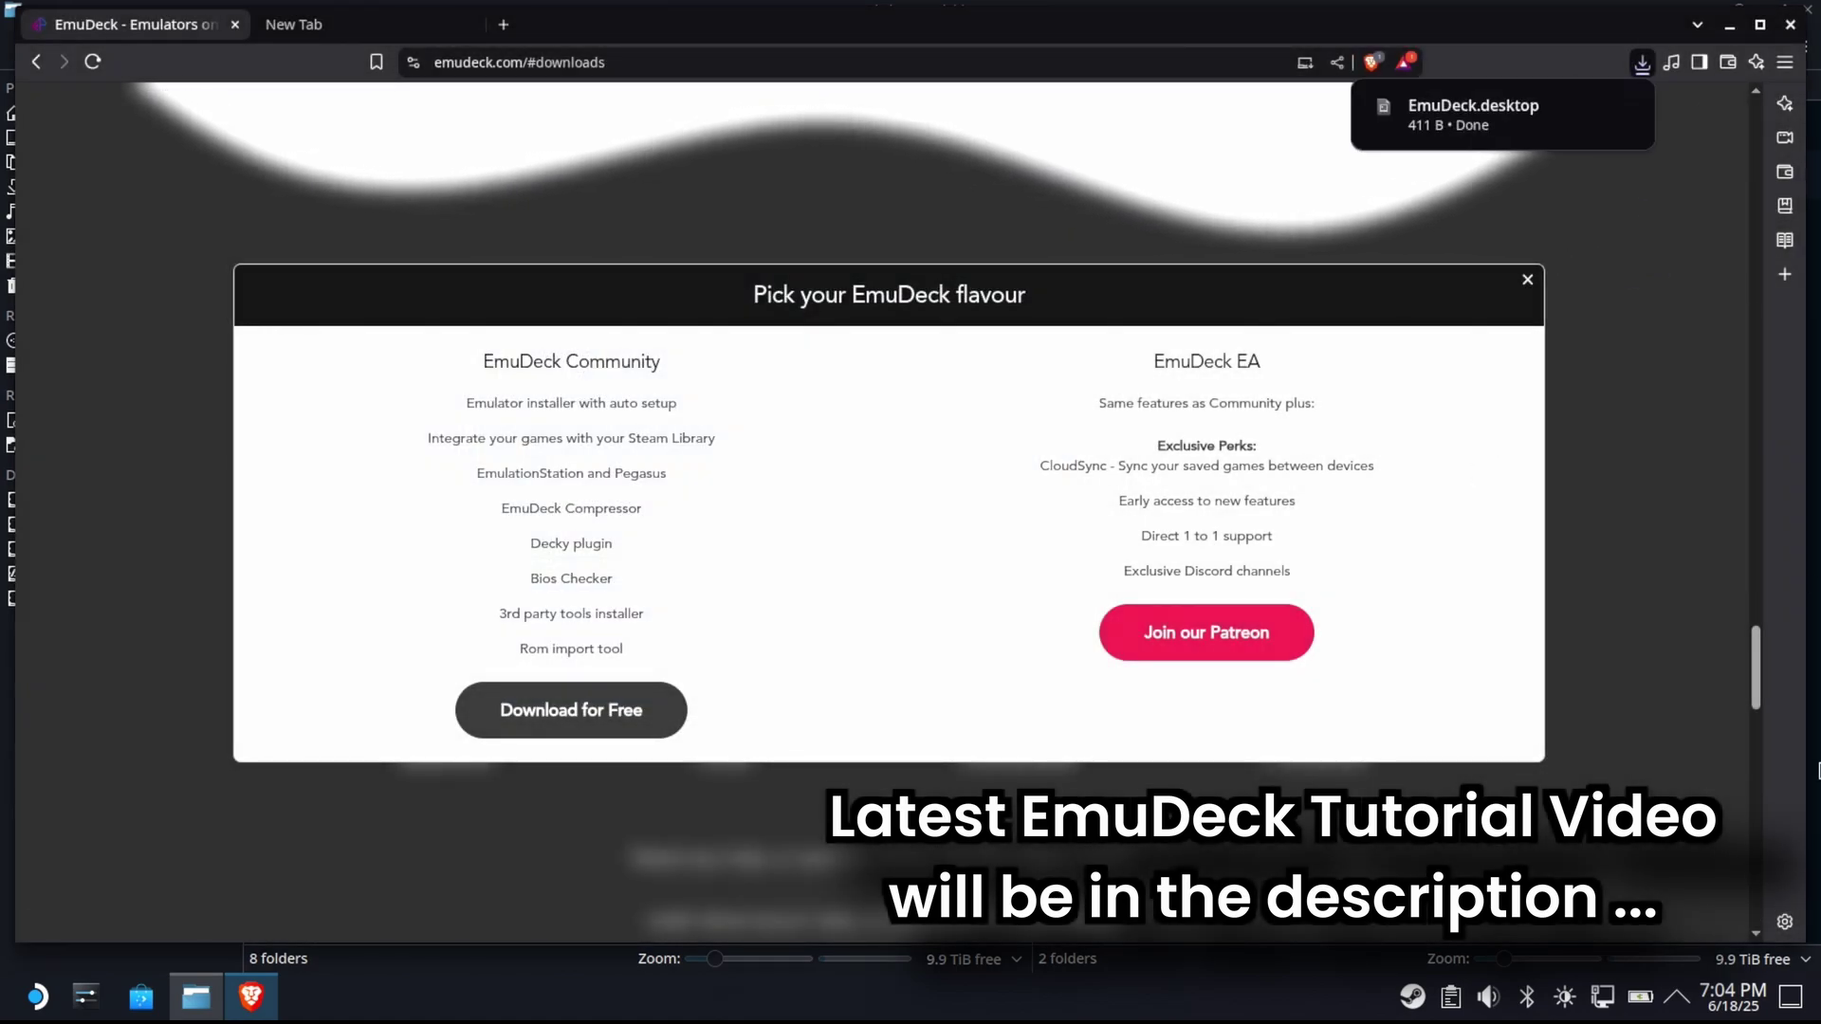
Minimize the browser and file manager, and launch Install EmuDeck from the desktop, allowing the program to start
{"action": "left_click", "coordinate": [1729, 24]}
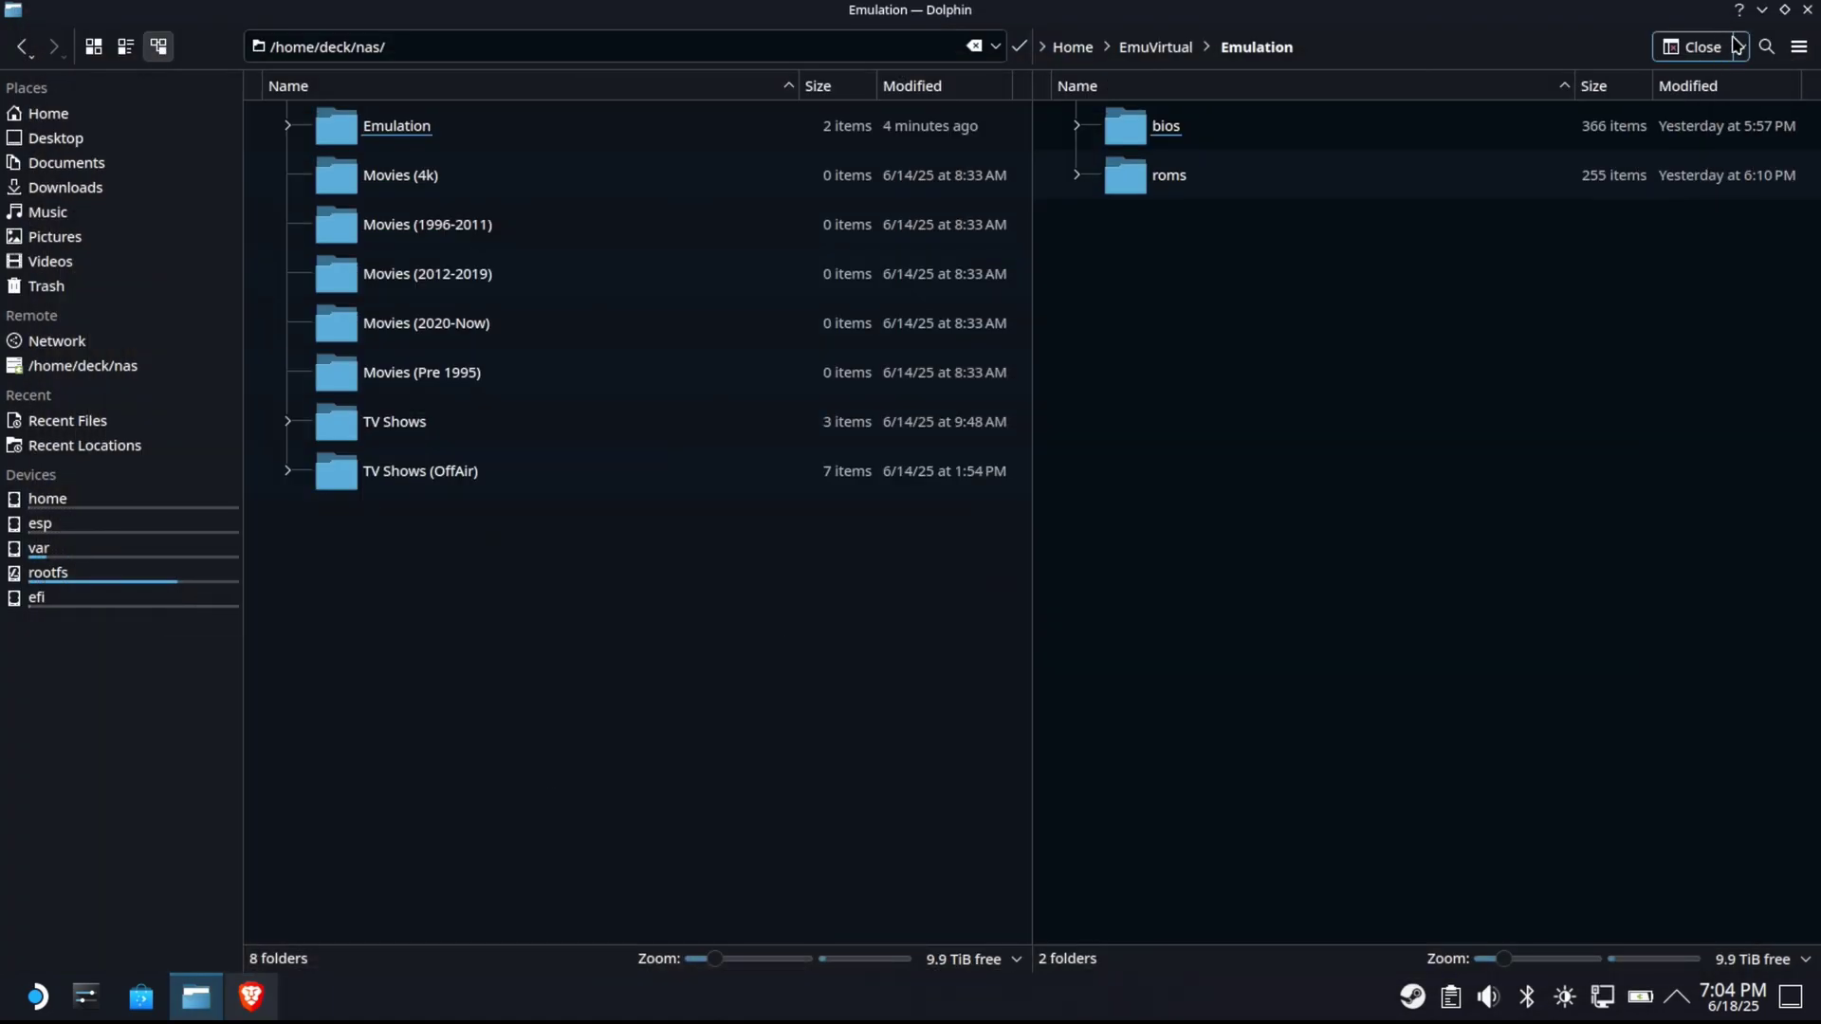
{"action": "left_click", "coordinate": [1761, 9]}
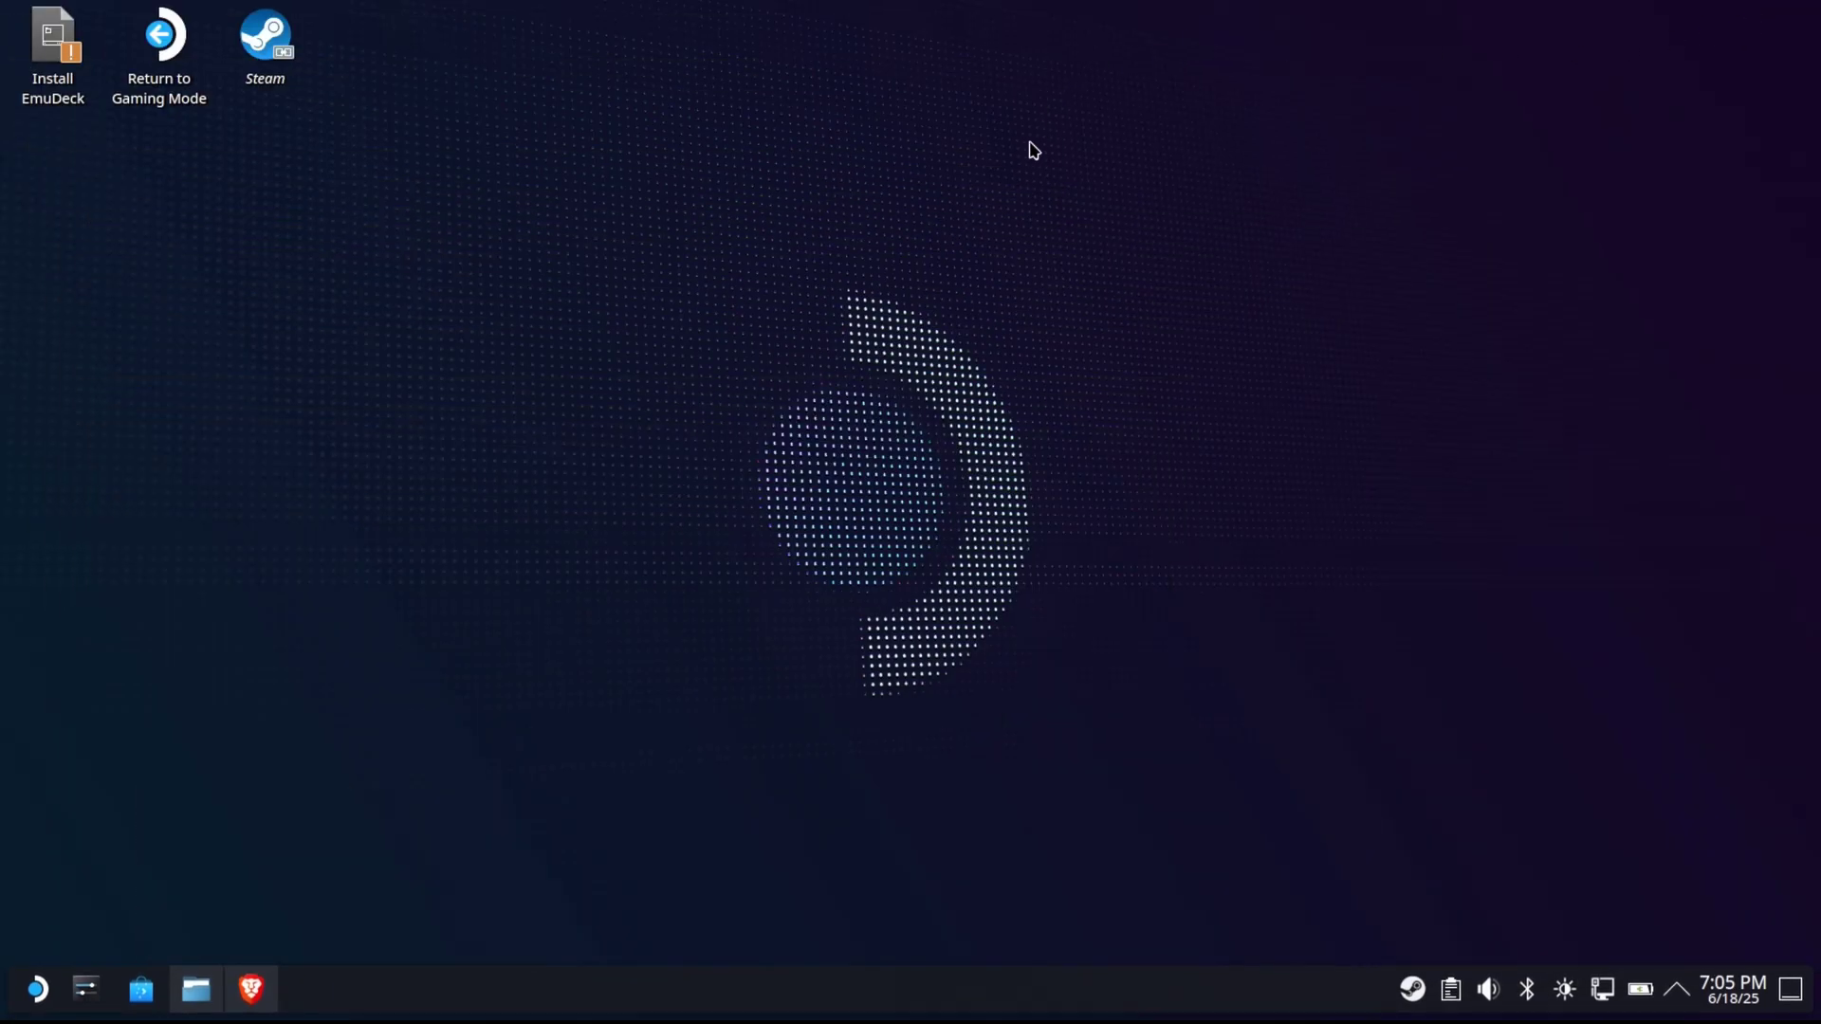
{"action": "left_click", "coordinate": [80, 45]}
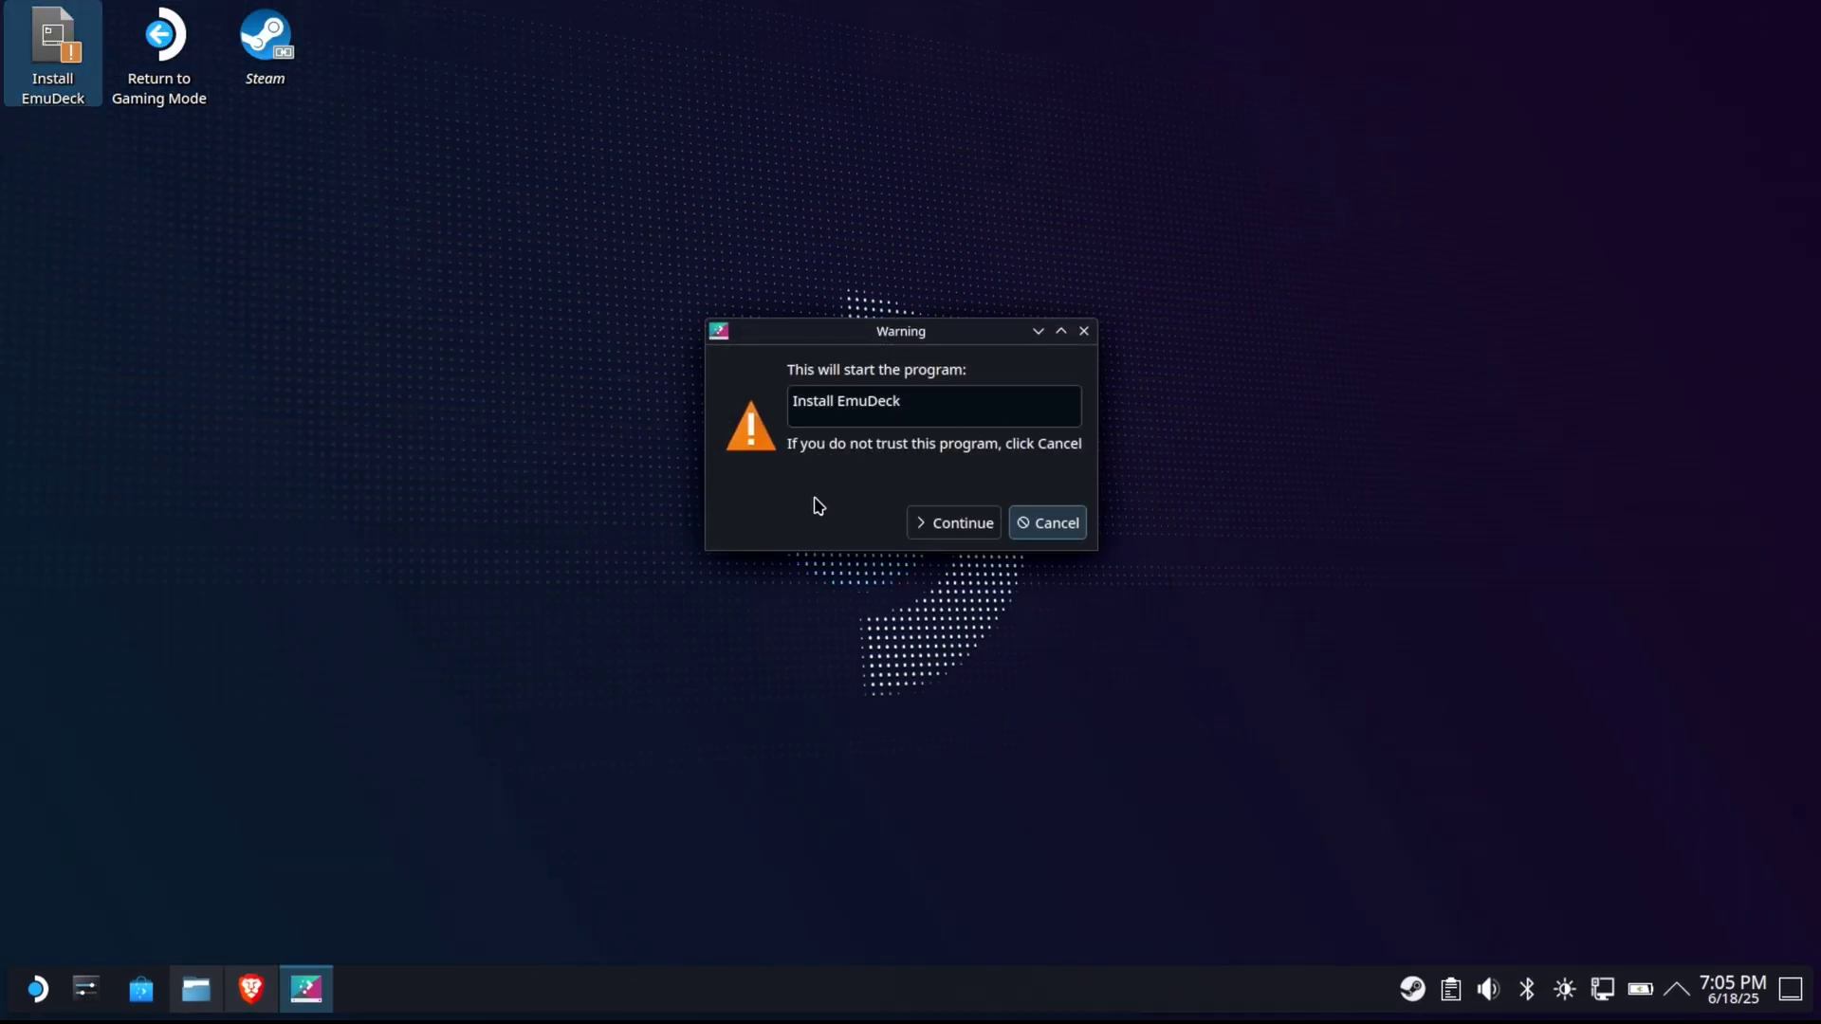
{"action": "left_click", "coordinate": [939, 525]}
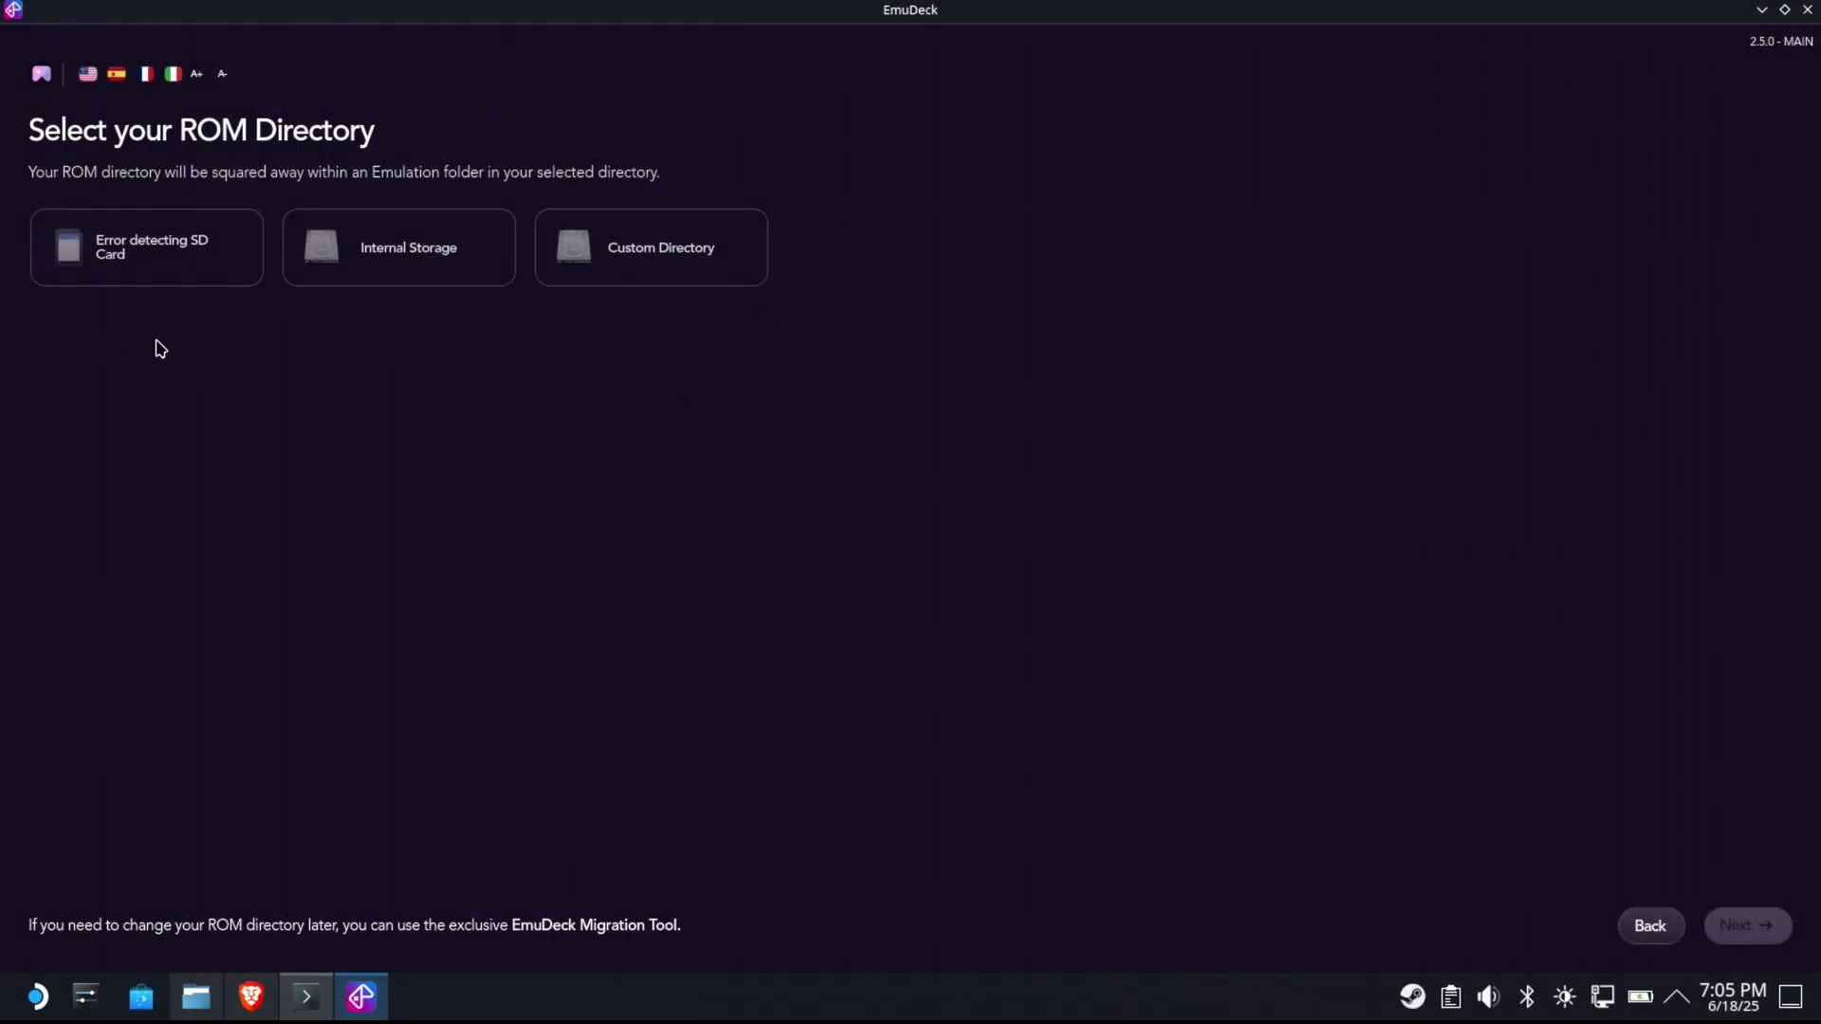
Choose the EmuVirtual folder in Home as EmuDeck's custom ROM directory, and continue the setup
{"action": "left_click", "coordinate": [677, 235]}
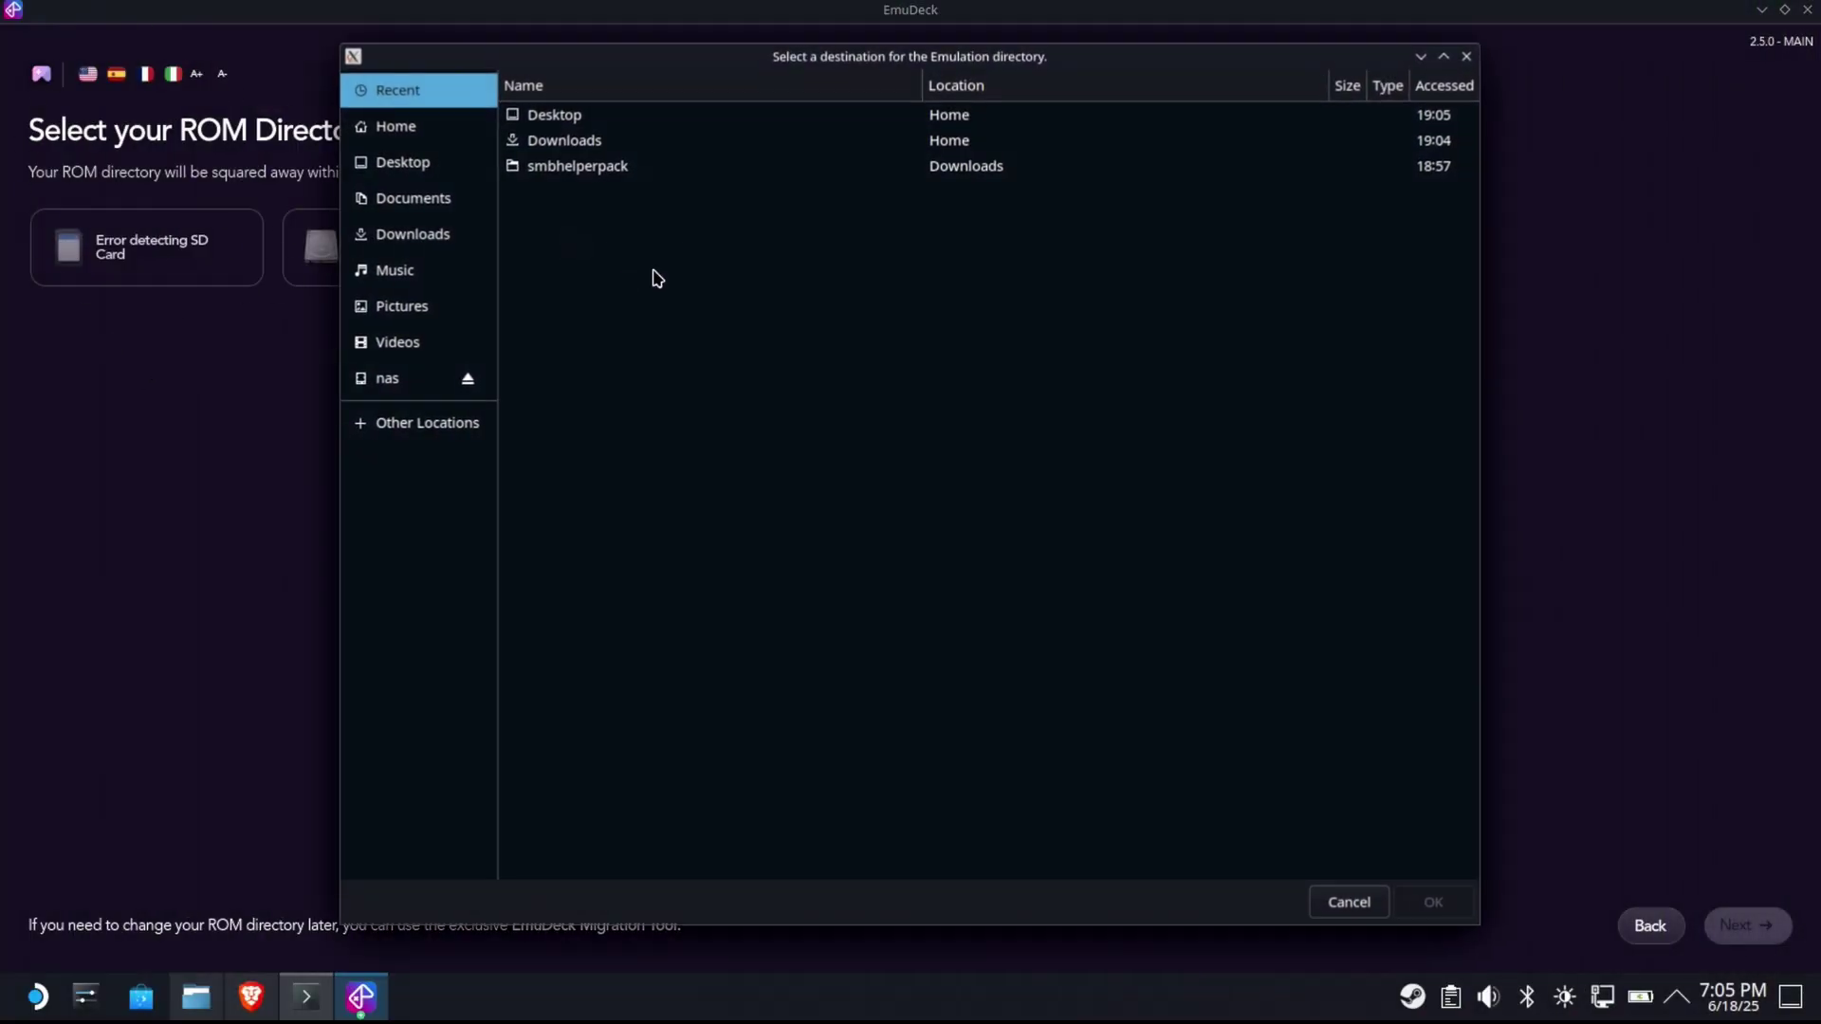
{"action": "left_click", "coordinate": [398, 133]}
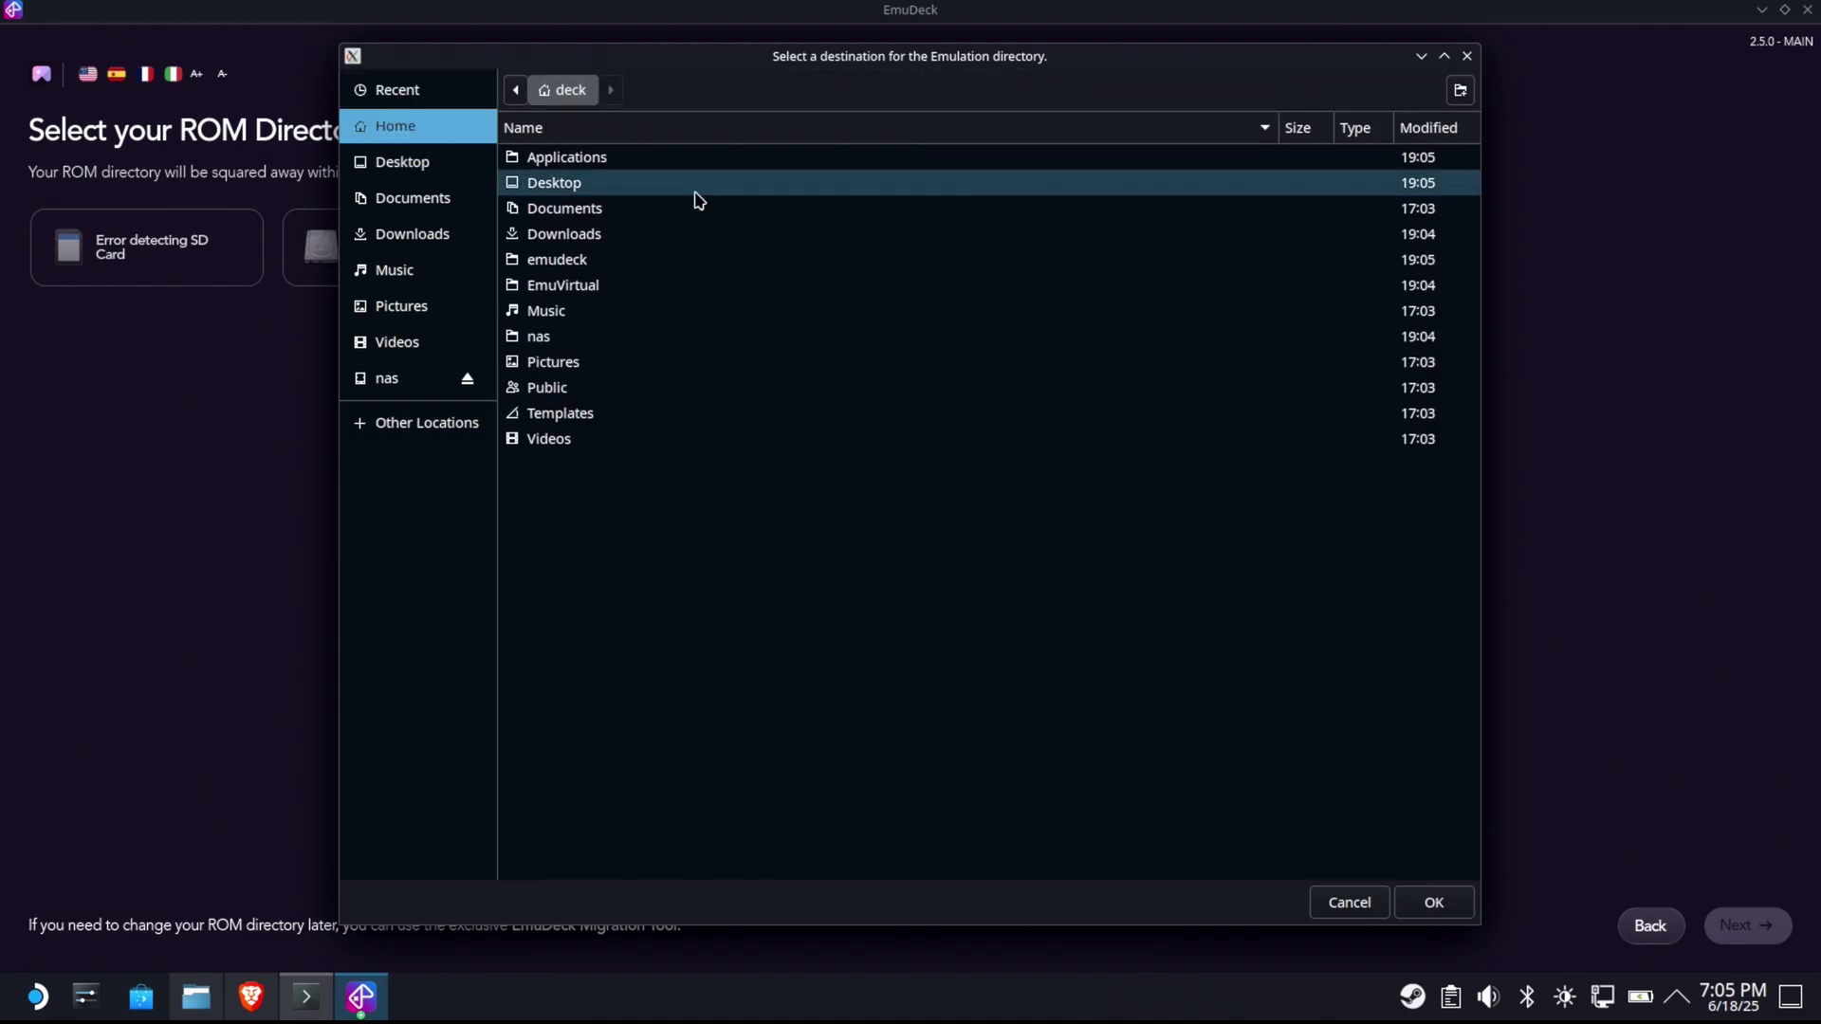
{"action": "left_click", "coordinate": [600, 288]}
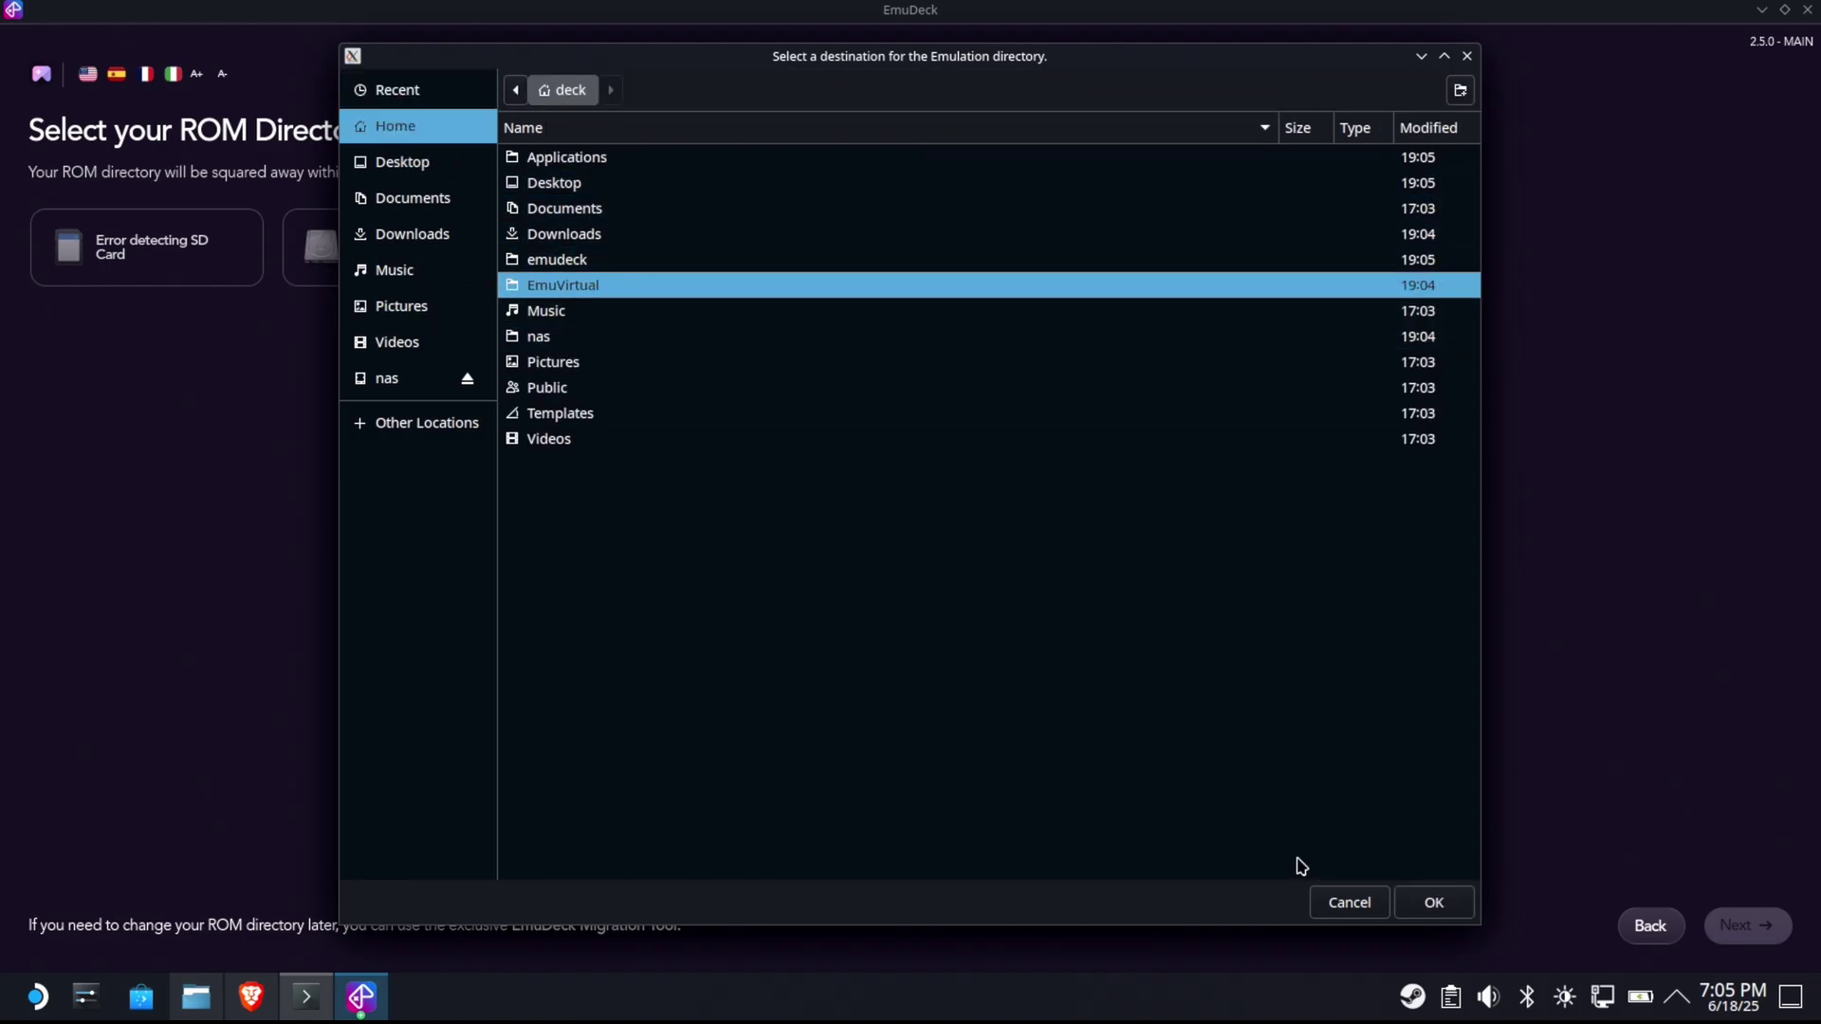
{"action": "key", "text": "Return"}
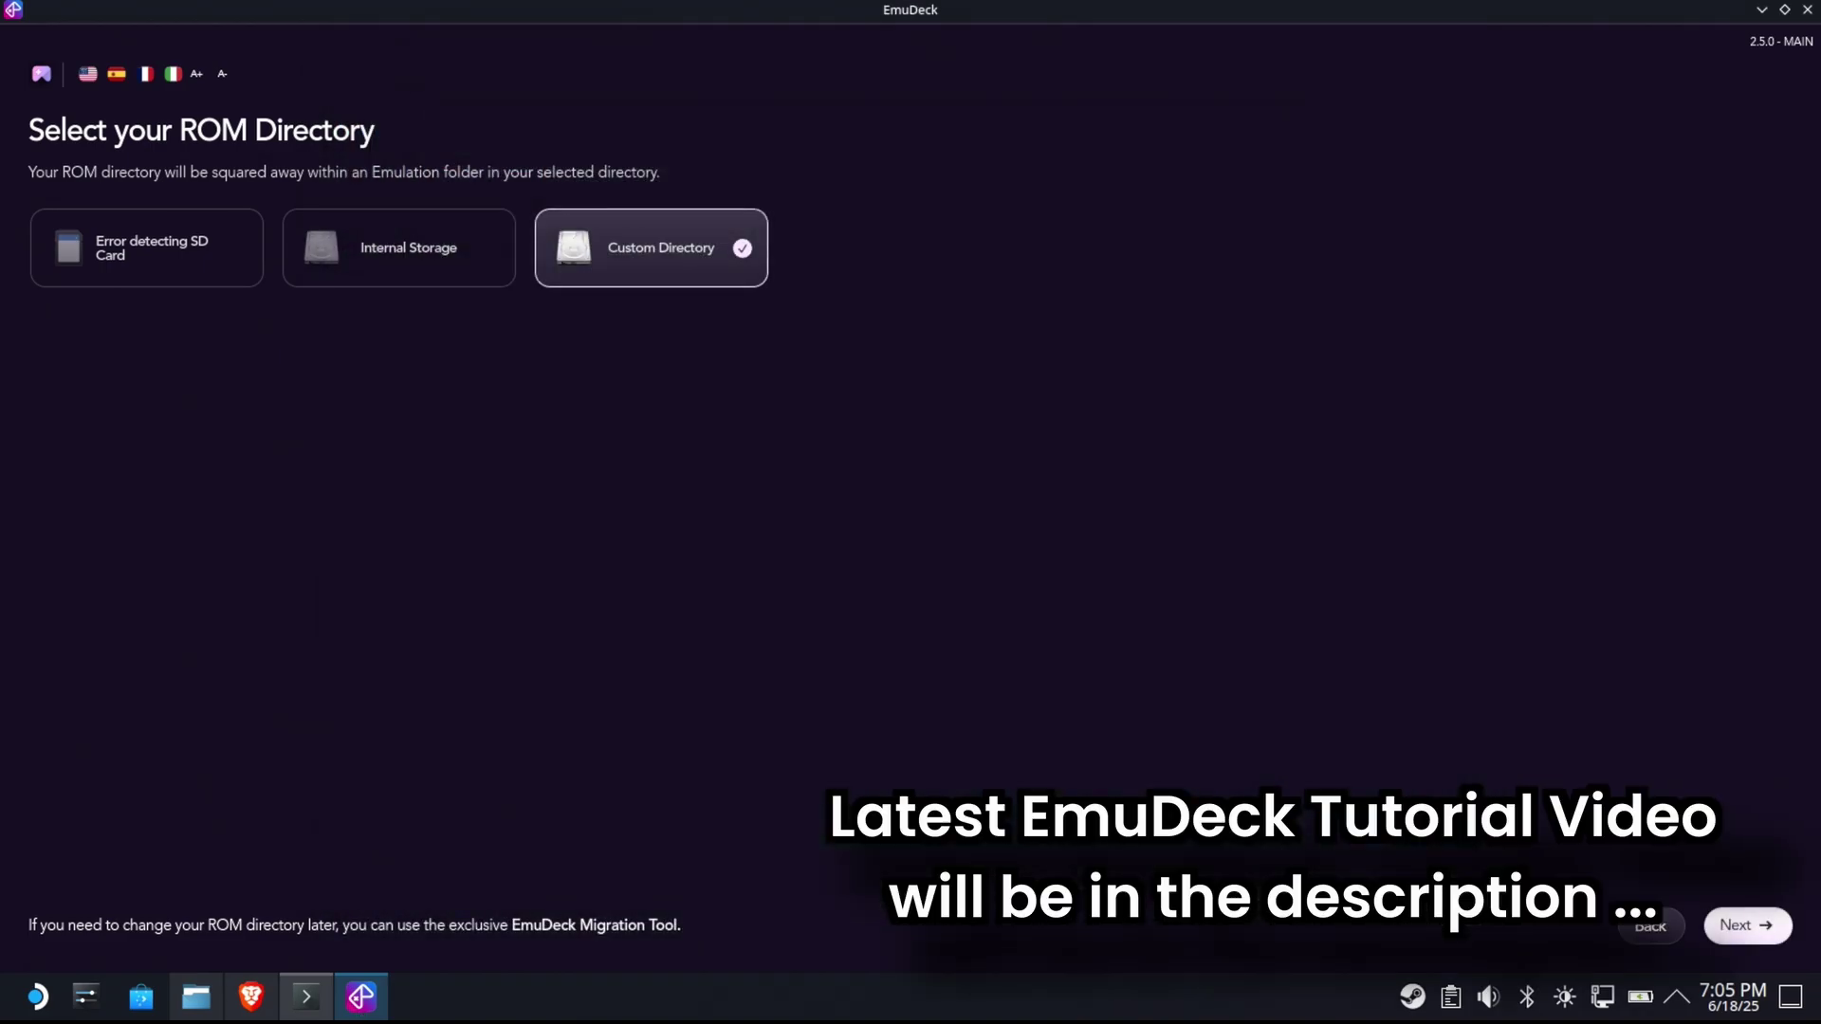
{"action": "left_click", "coordinate": [1735, 924]}
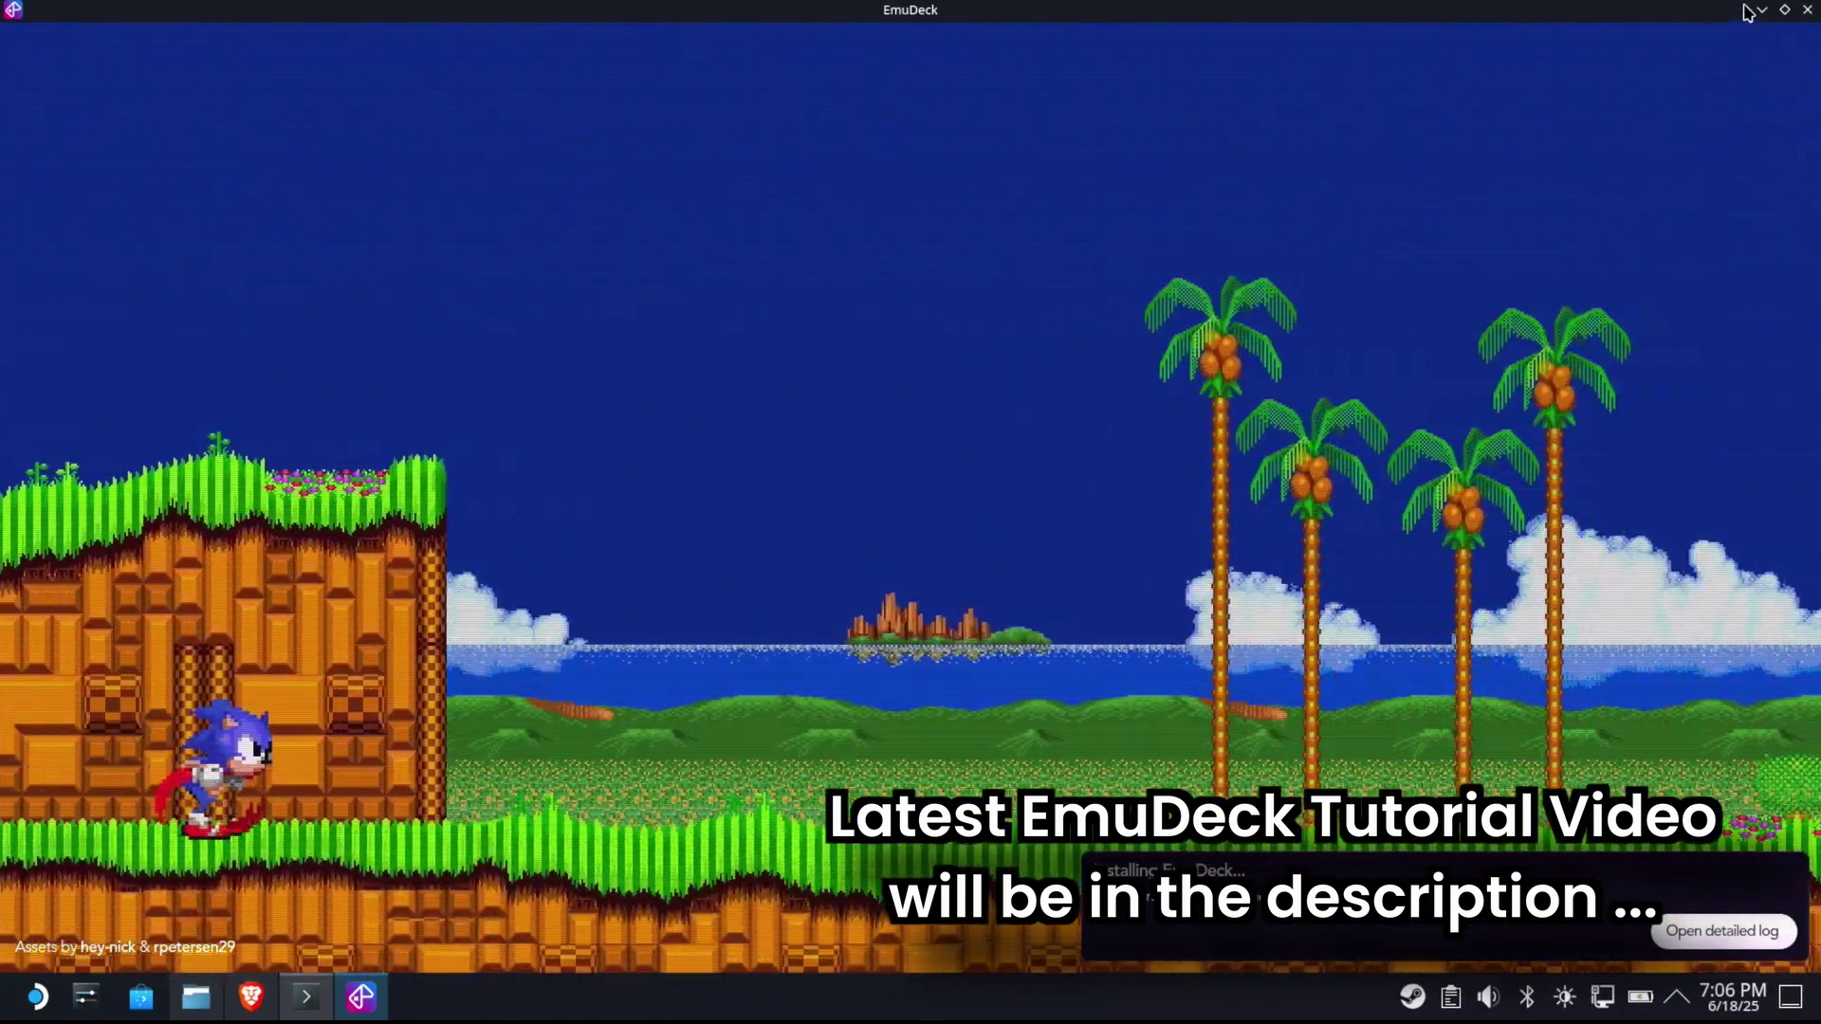
Minimize the EmuDeck installer and the terminal, start Steam in a maximized window, and open its Storage settings
{"action": "left_click", "coordinate": [1759, 9]}
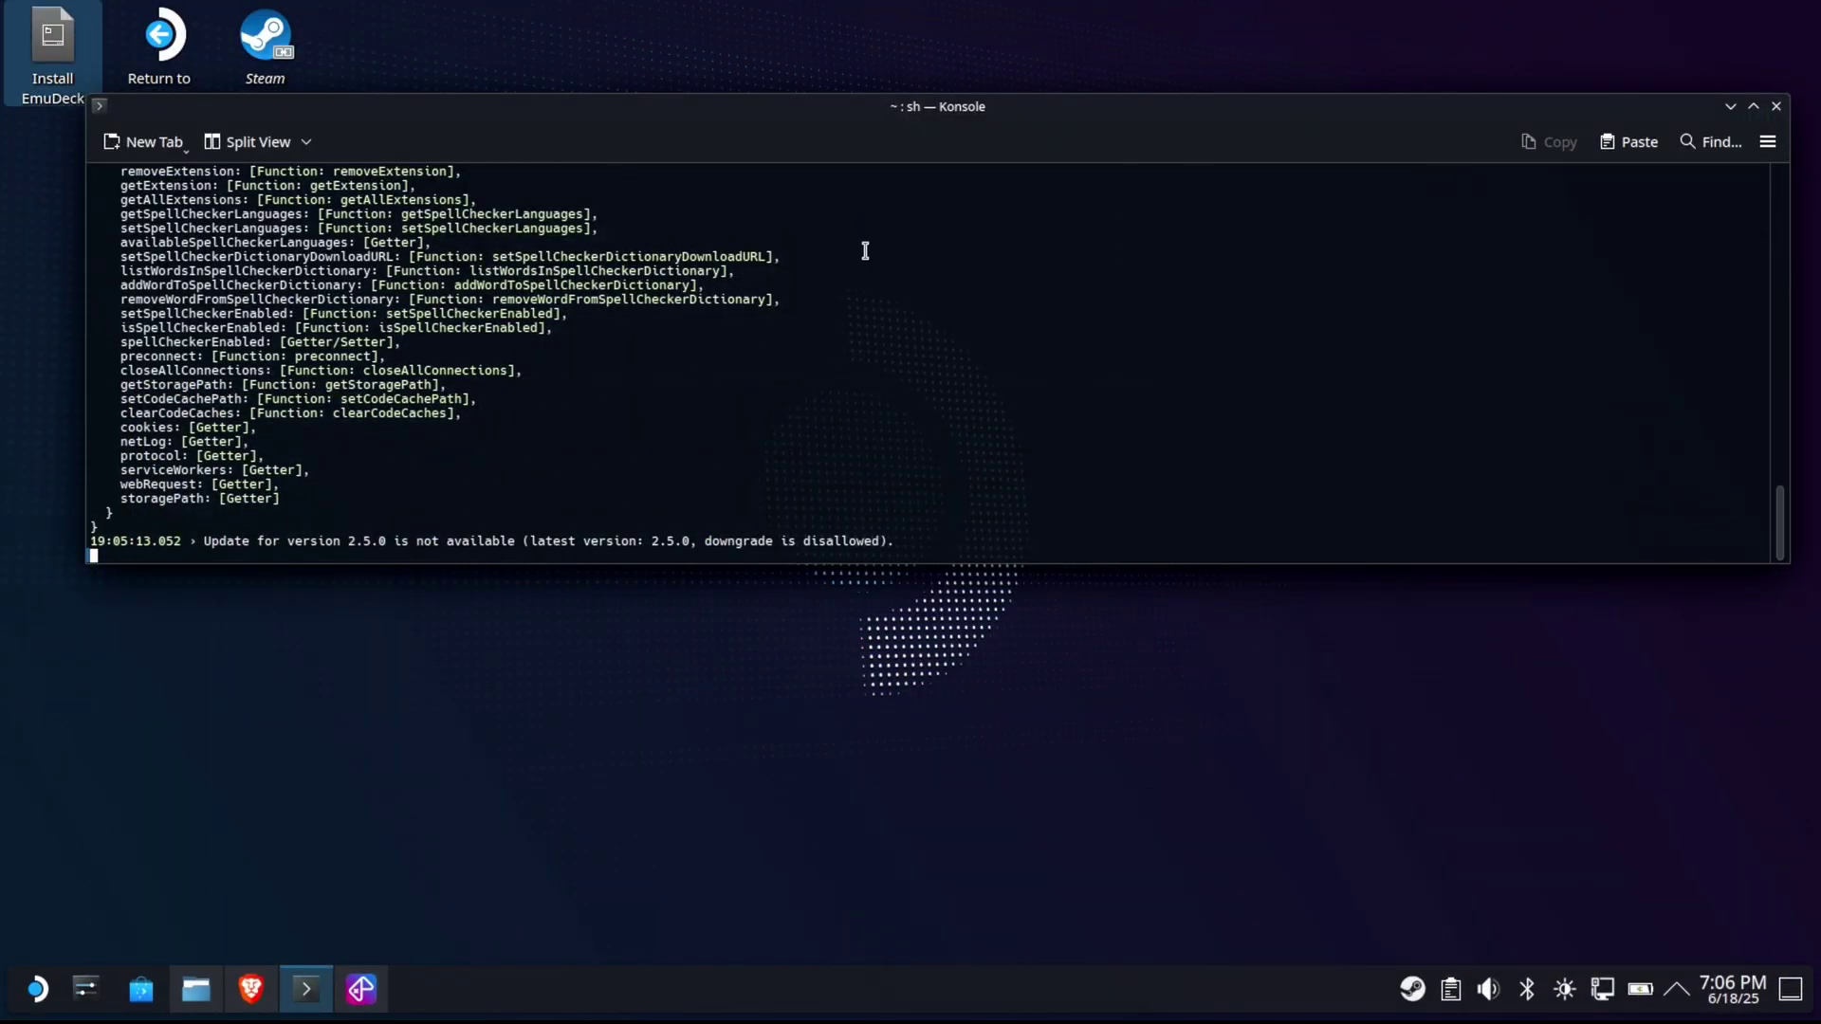
{"action": "left_click", "coordinate": [1730, 106]}
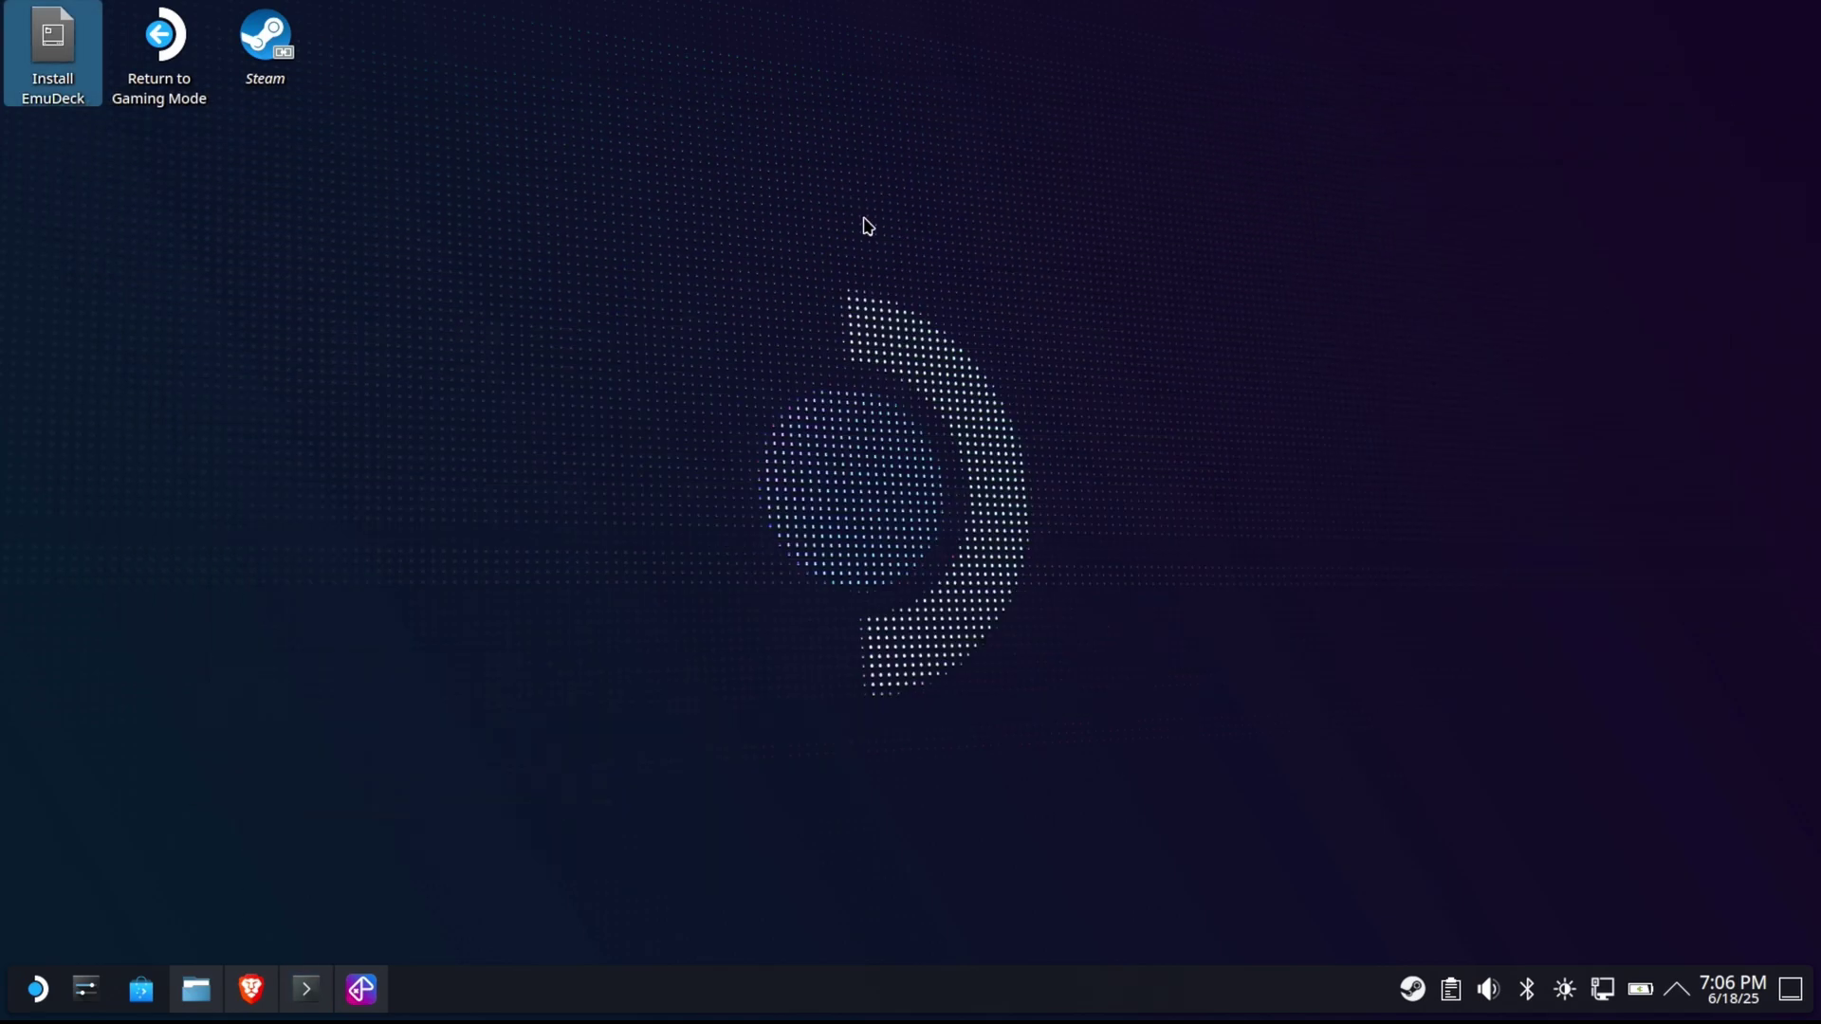
{"action": "double_click", "coordinate": [270, 43]}
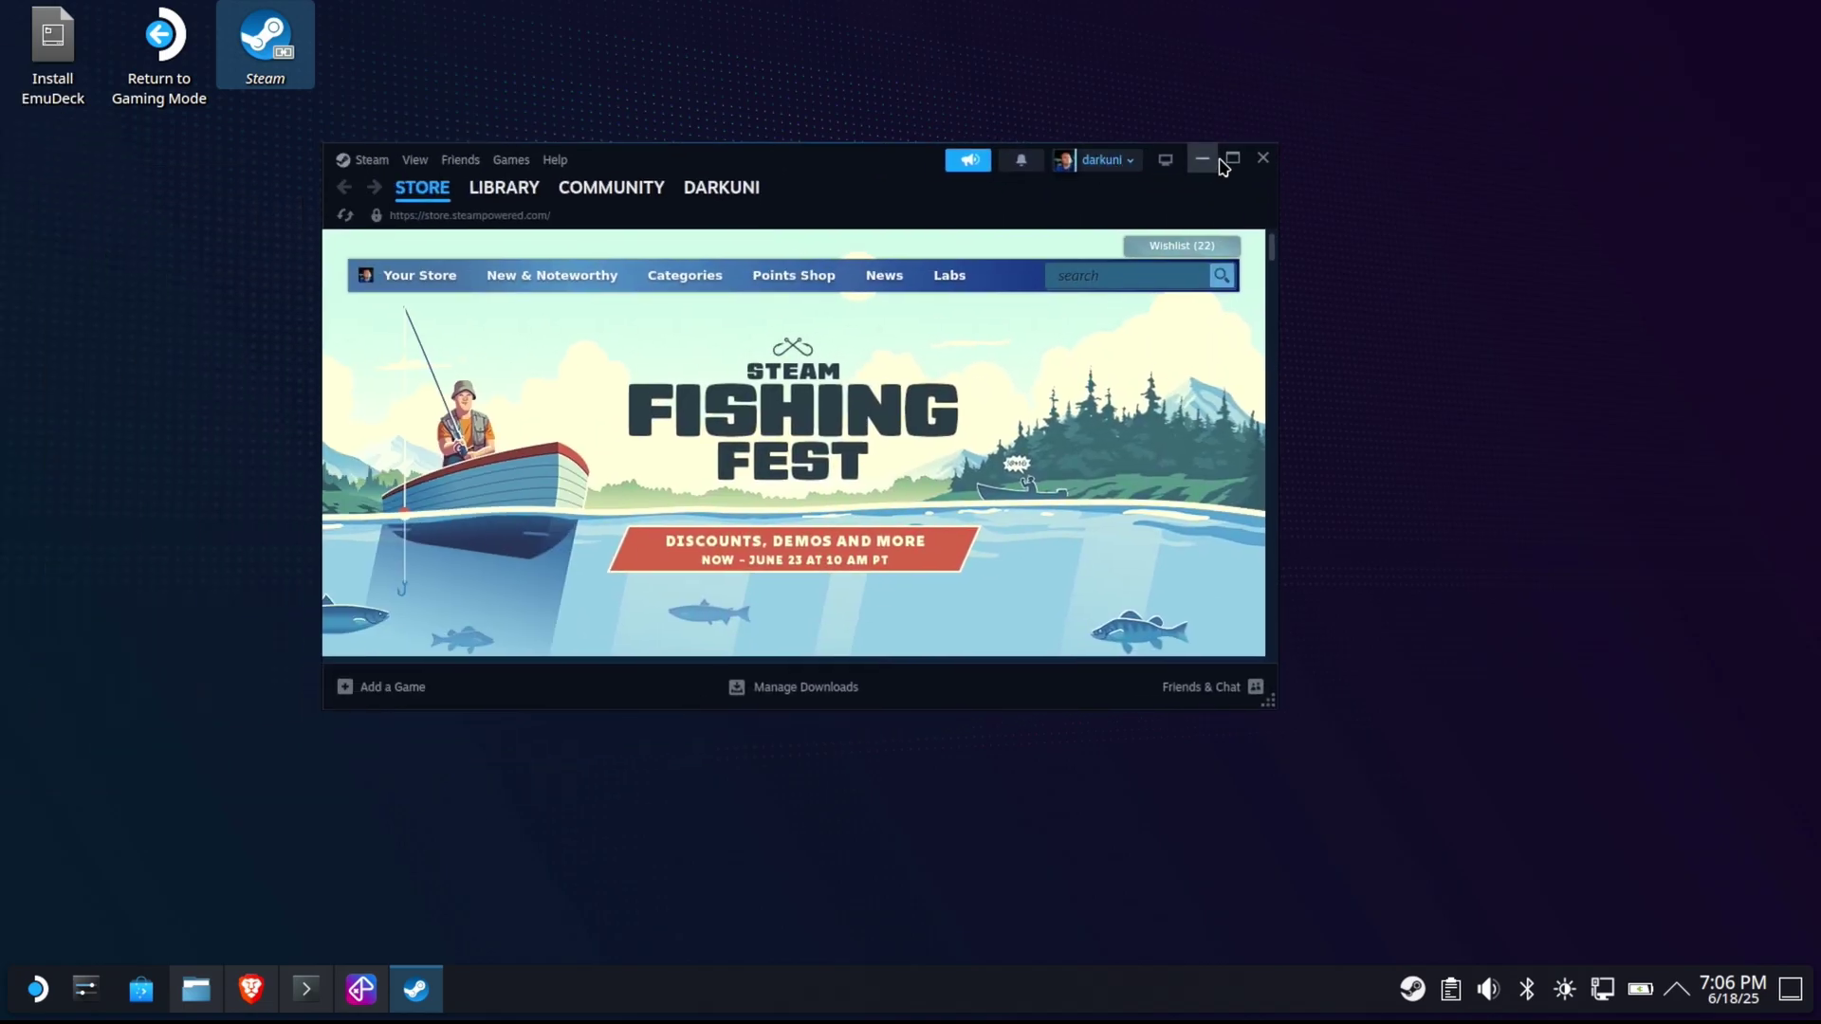
{"action": "left_click", "coordinate": [1231, 160]}
{"action": "left_click", "coordinate": [40, 13]}
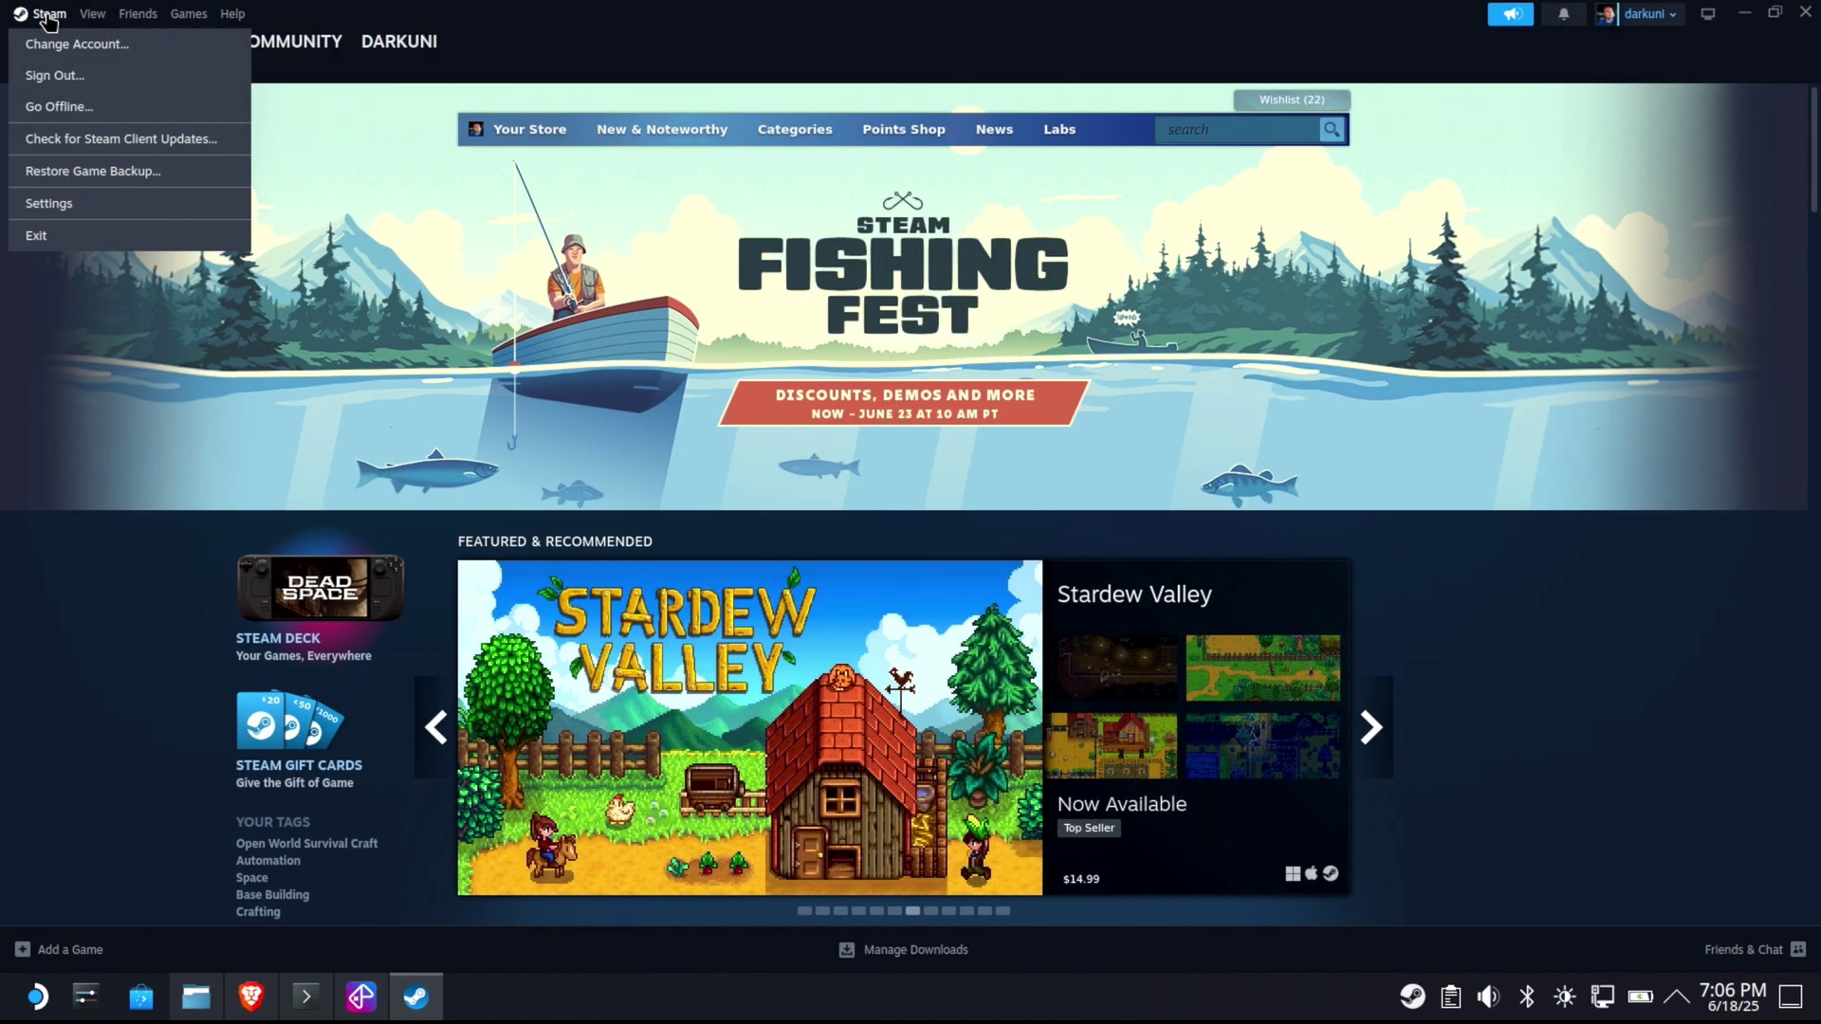
{"action": "left_click", "coordinate": [66, 204]}
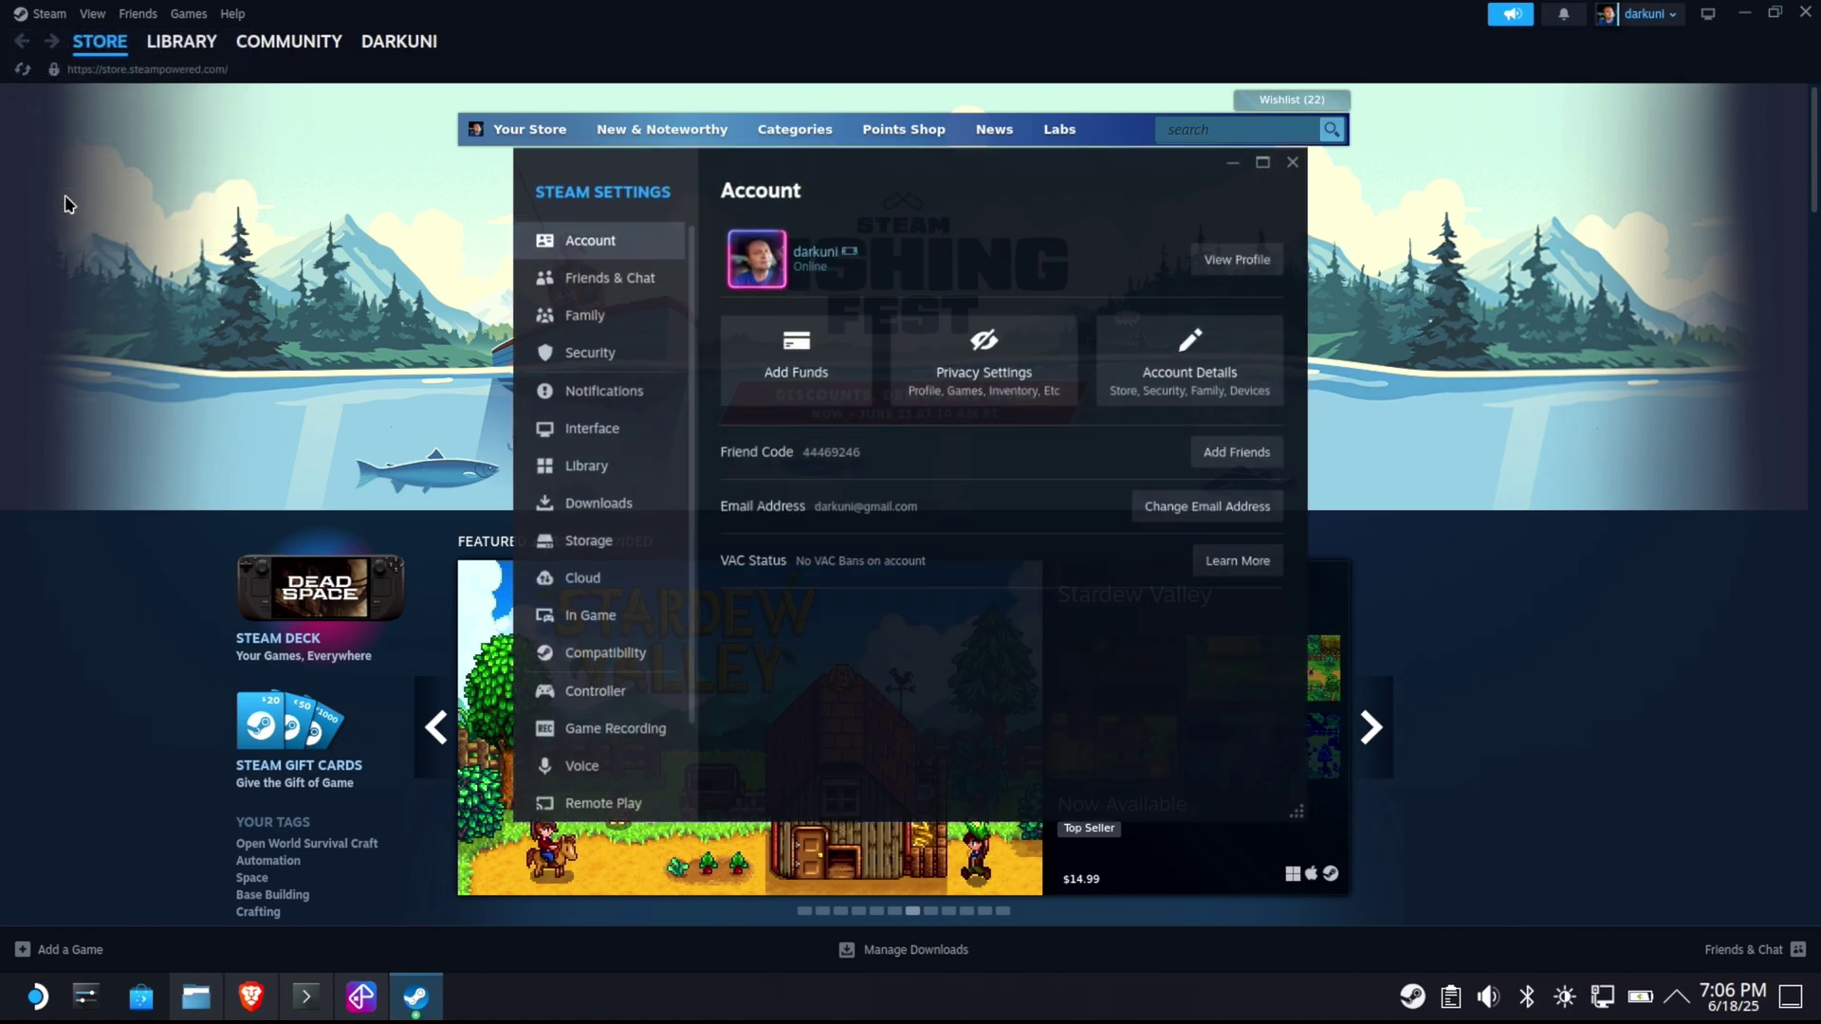
{"action": "left_click", "coordinate": [609, 557]}
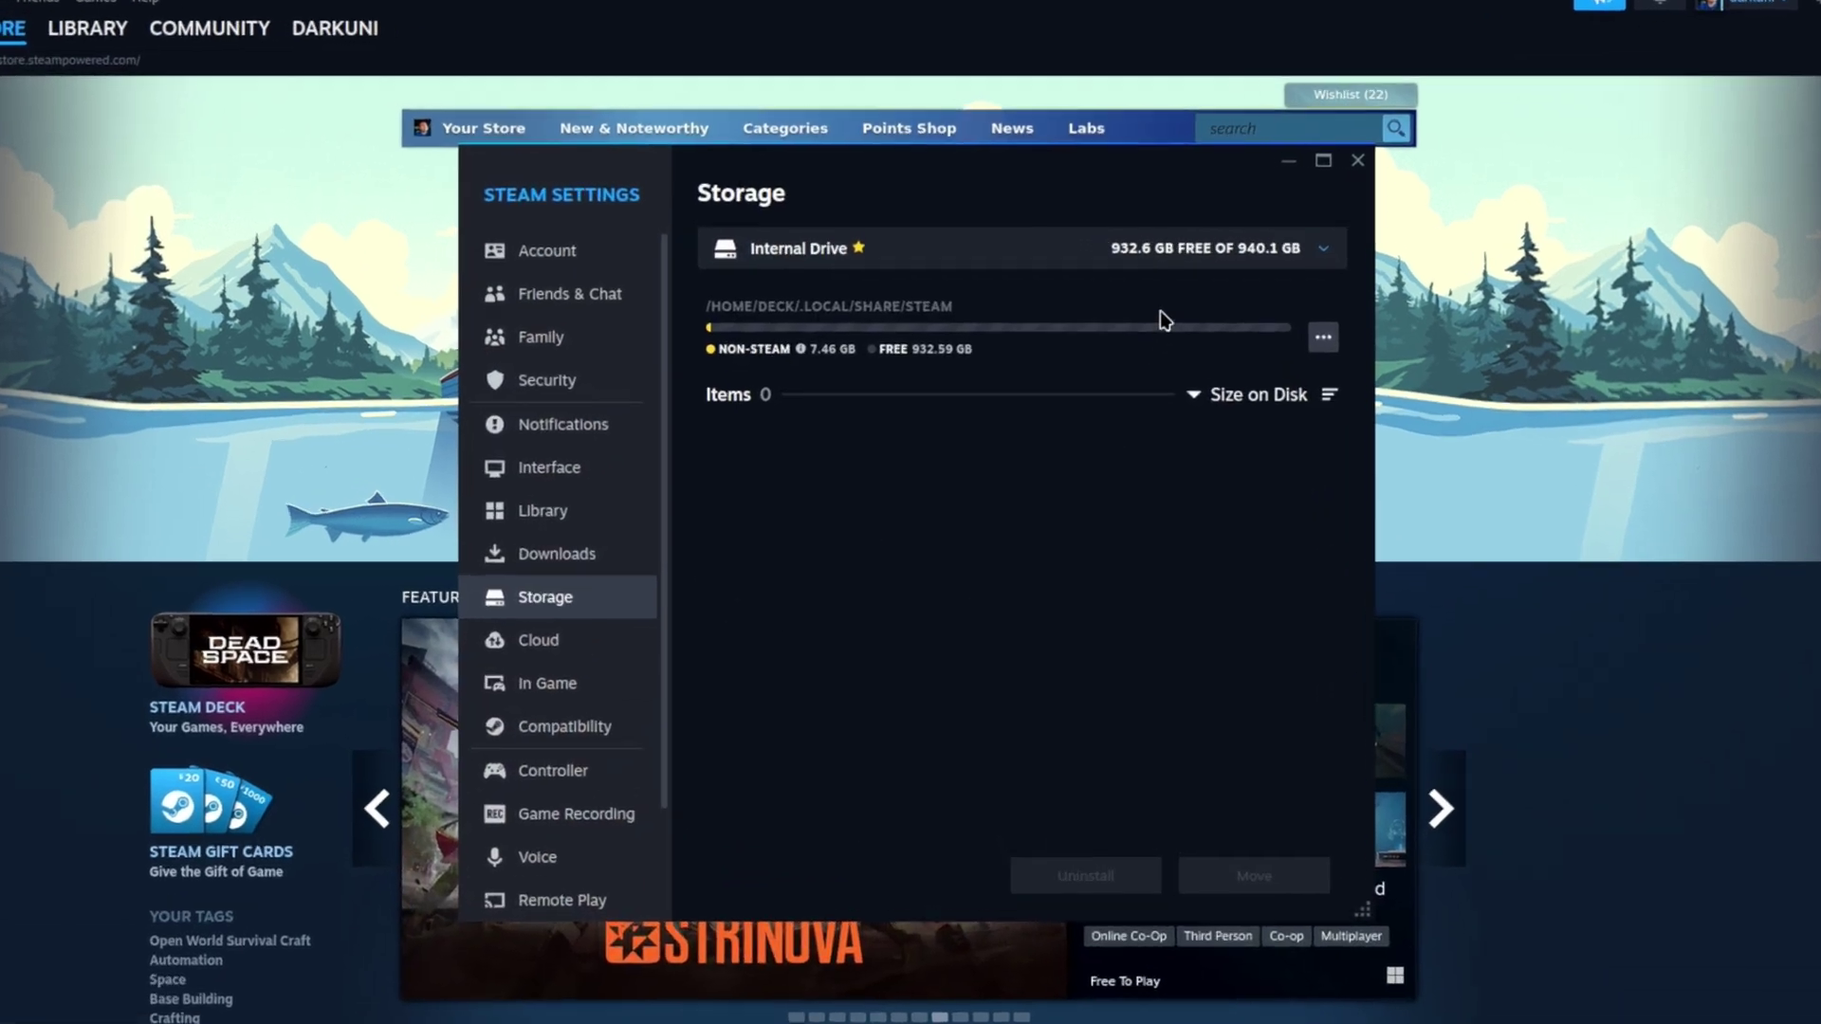
Expand the Internal Drive list in Steam's Storage settings and start adding another drive
{"action": "left_click", "coordinate": [1181, 239]}
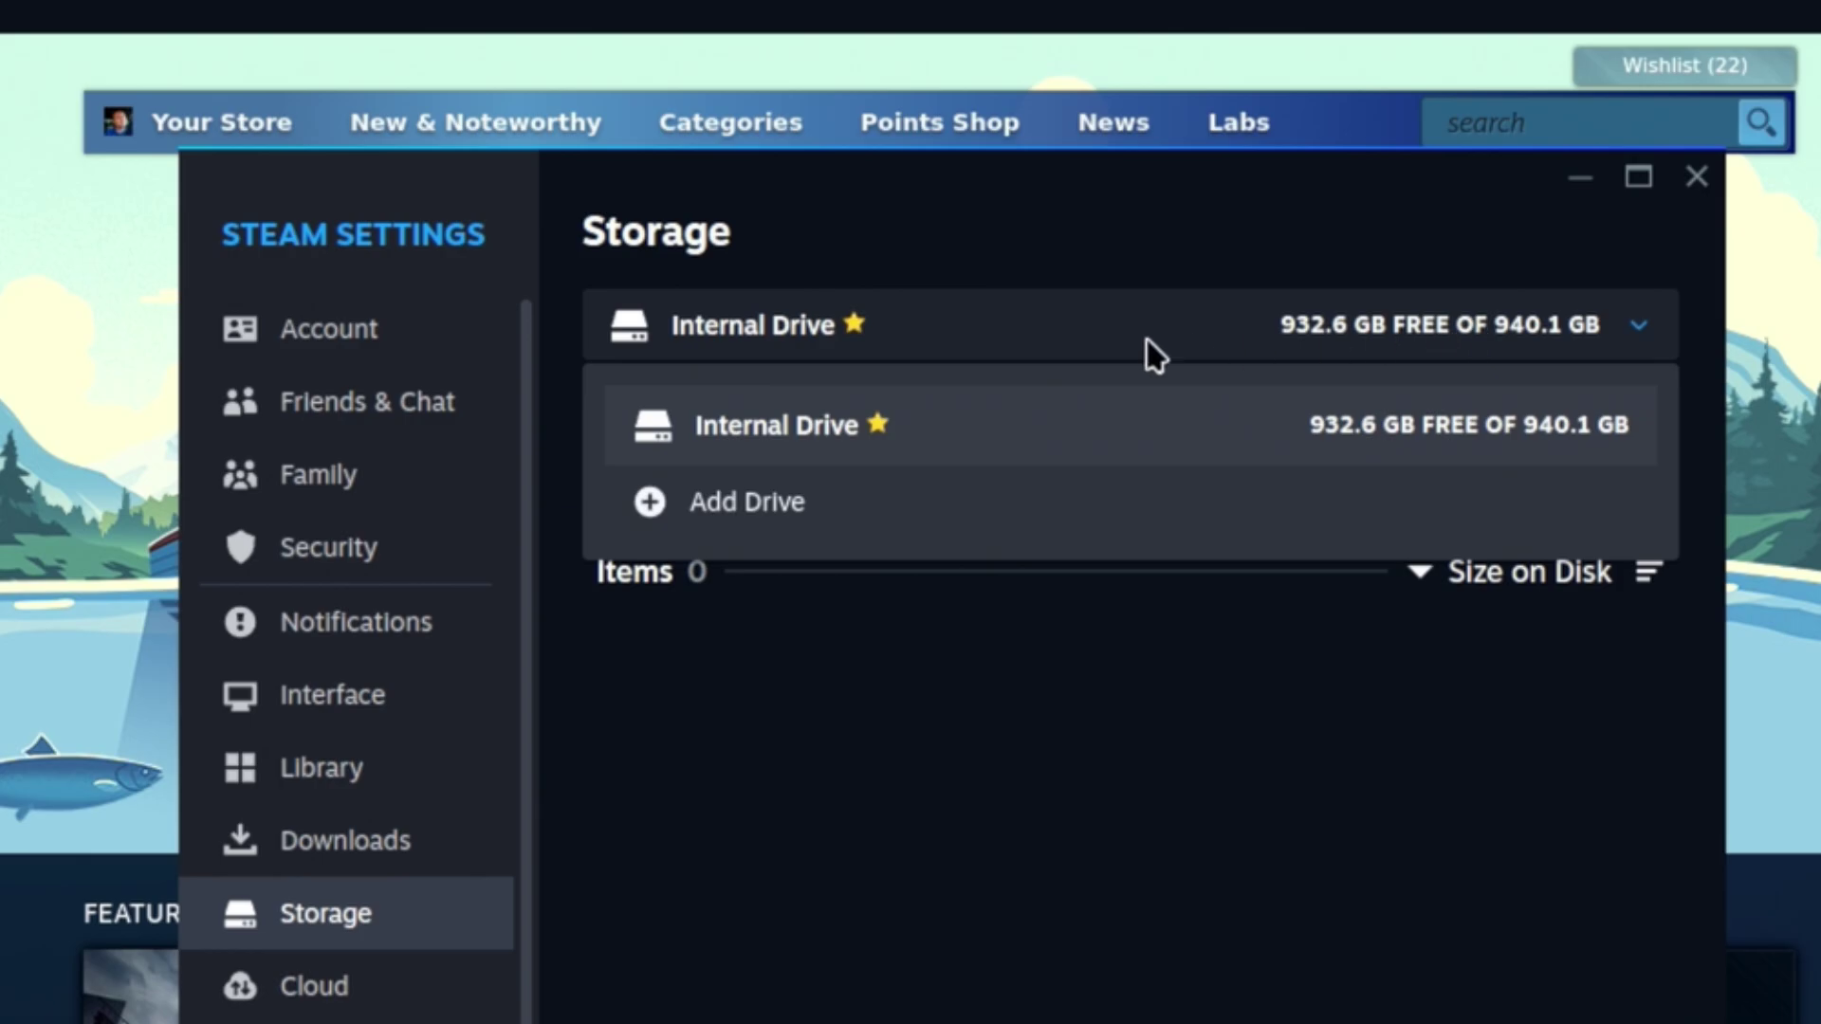
{"action": "left_click", "coordinate": [698, 503]}
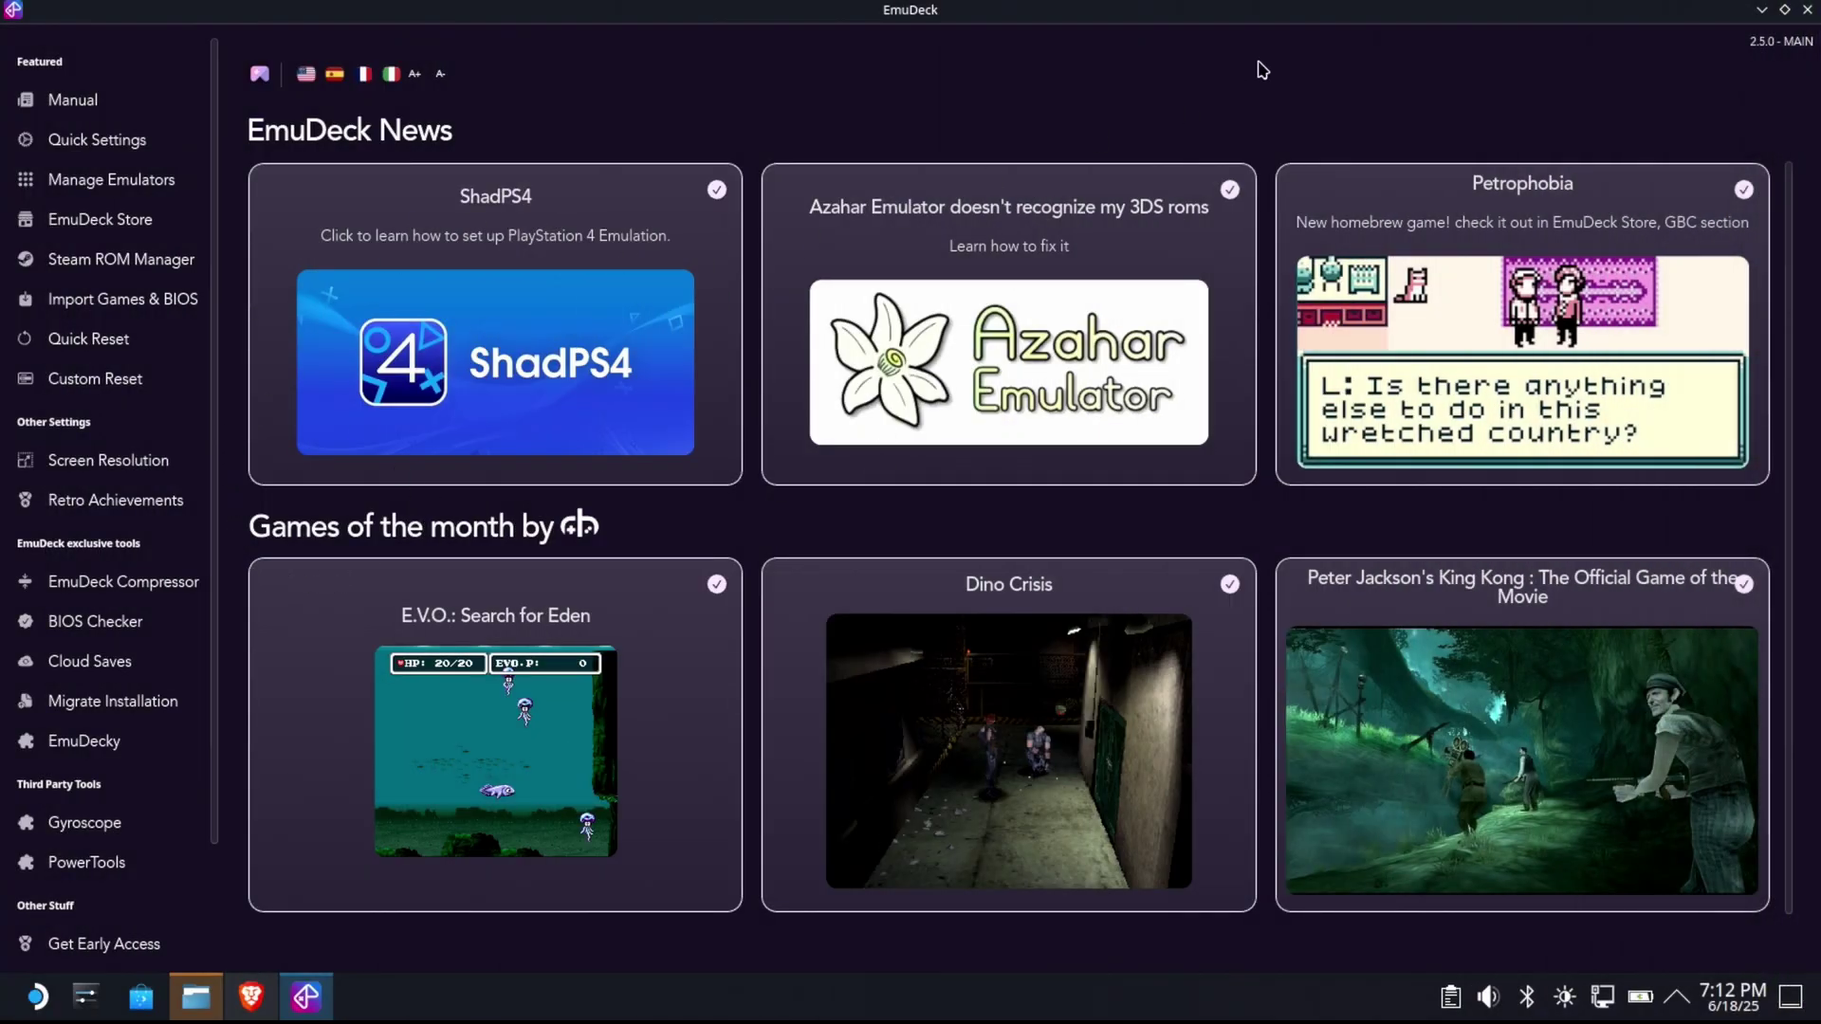
Close EmuDeck and inspect the Emulation folder and its saves subfolder under /home/deck/nas in the file manager
{"action": "left_click", "coordinate": [1806, 10]}
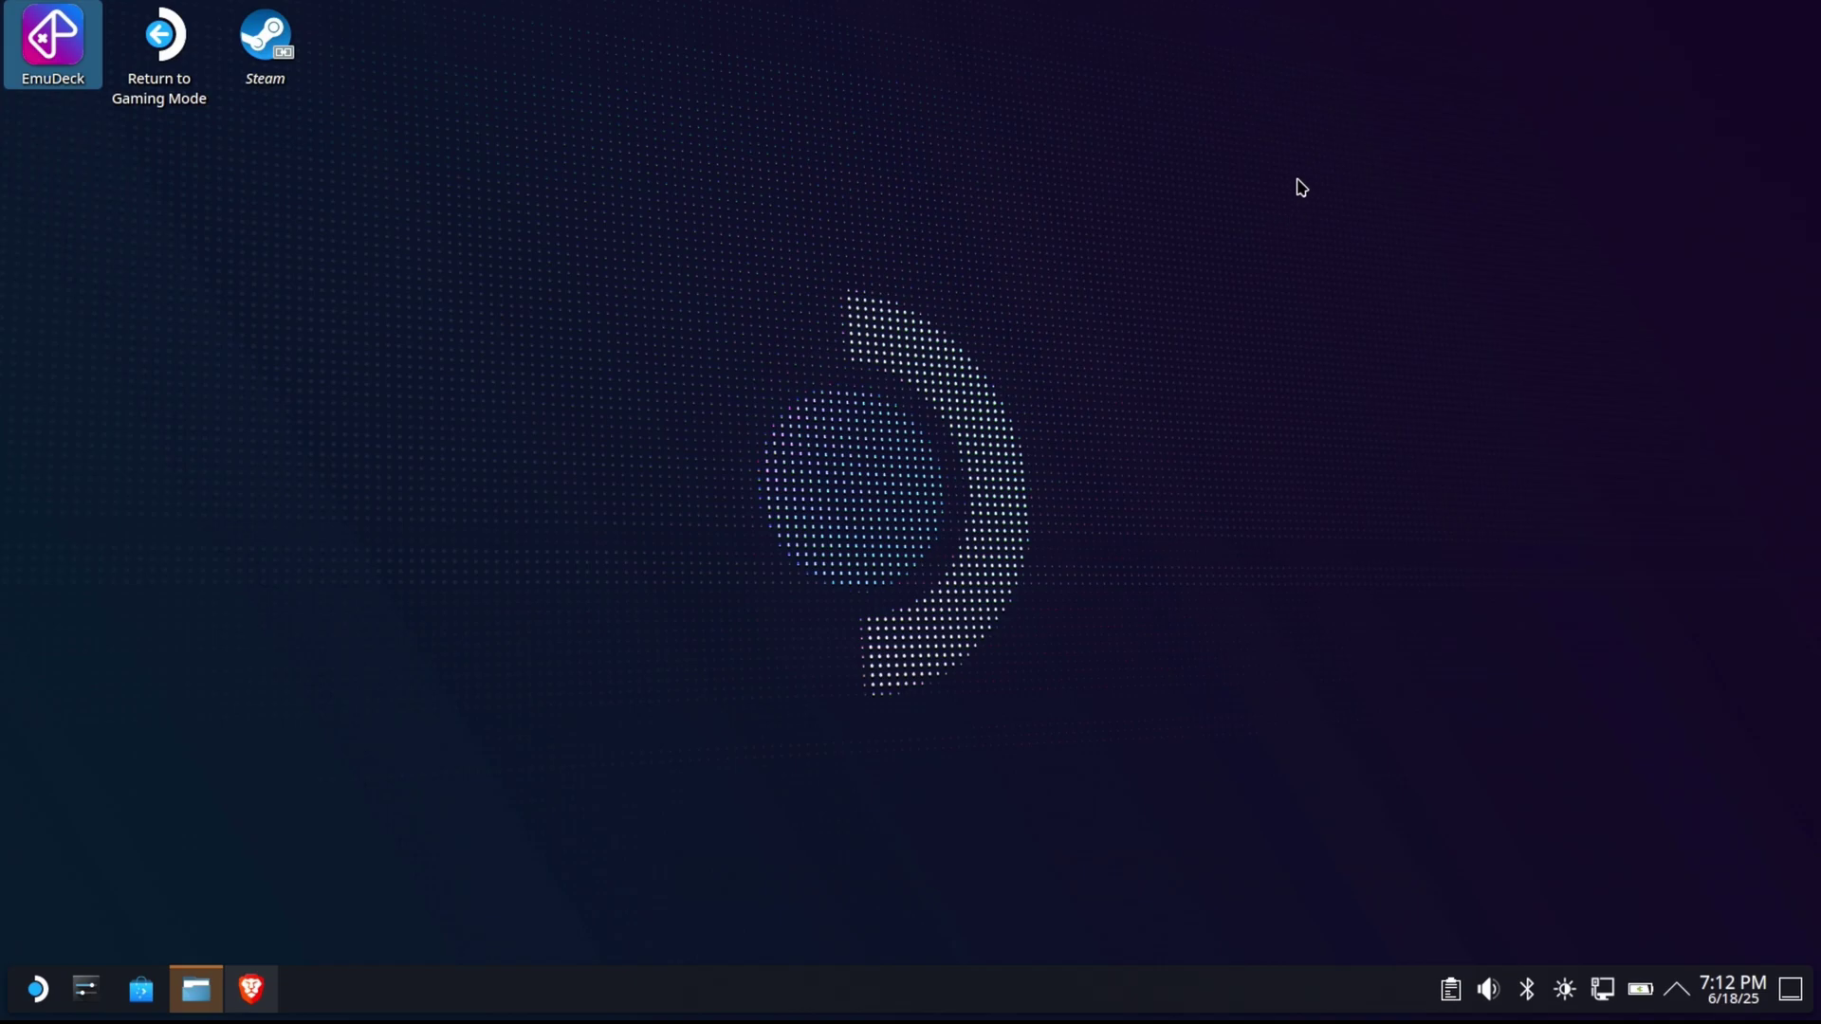
{"action": "left_click", "coordinate": [196, 991]}
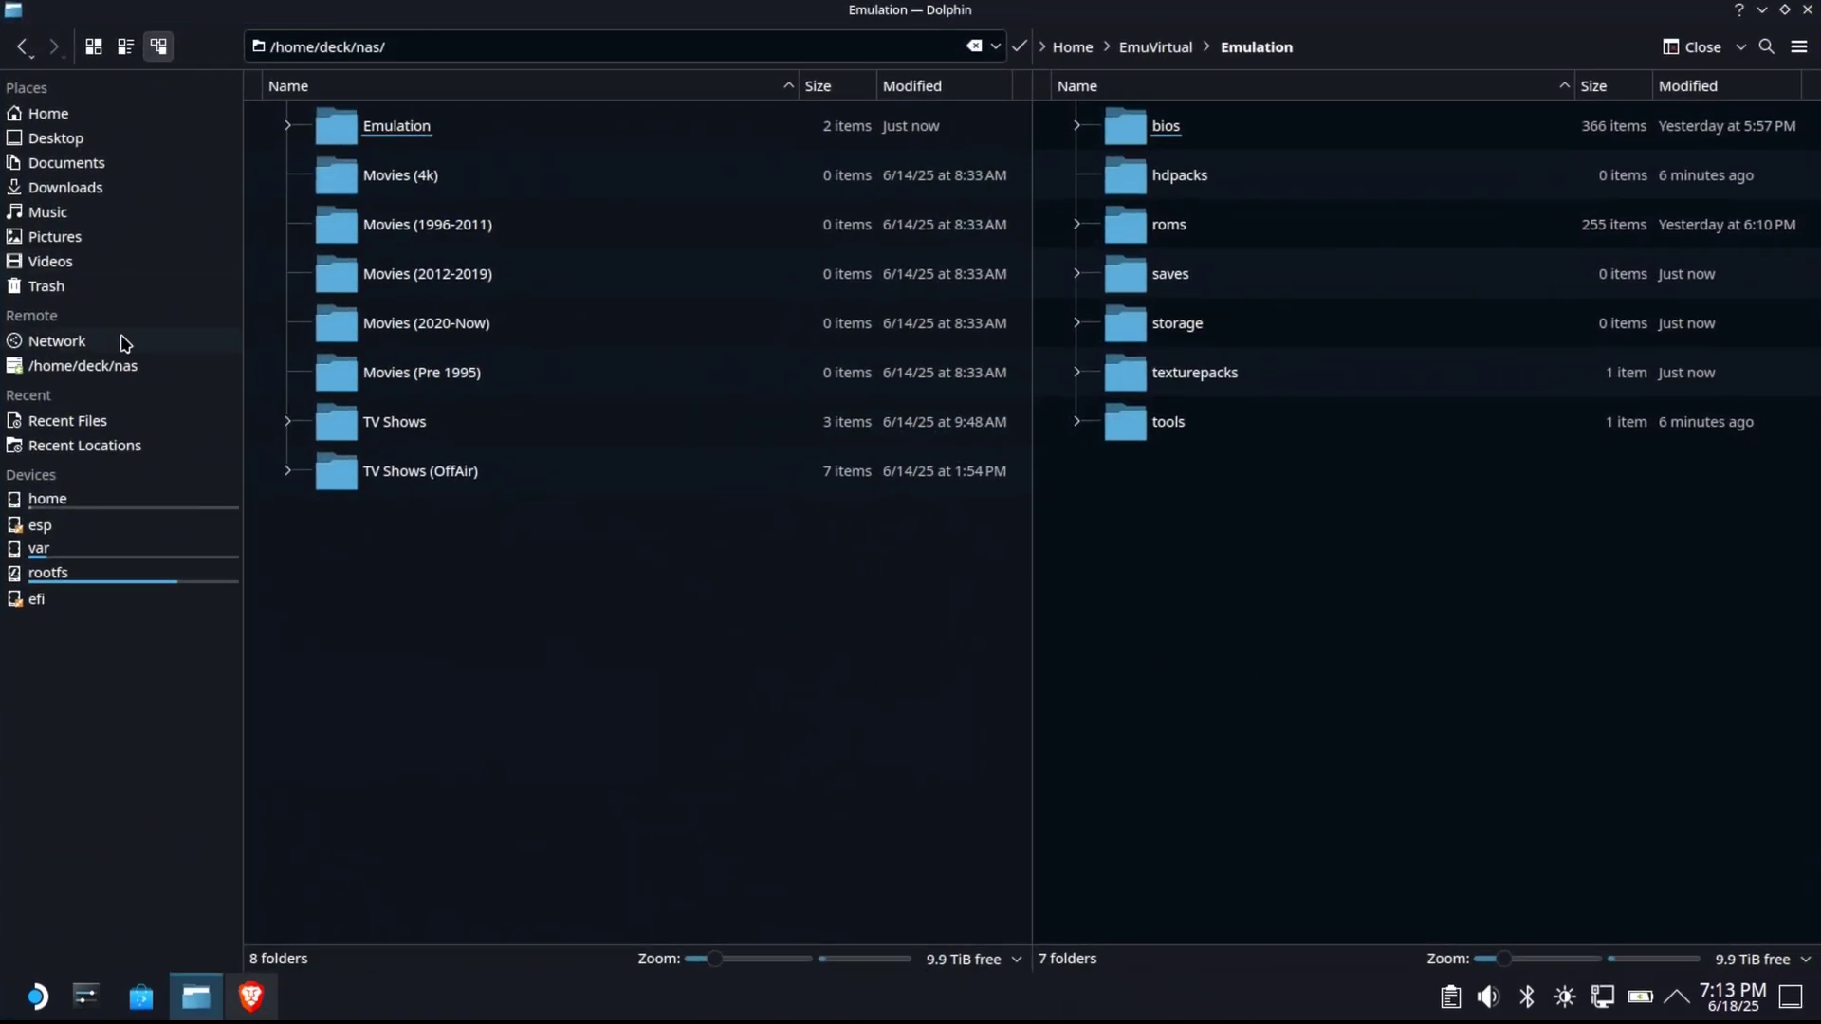
{"action": "left_click", "coordinate": [85, 365]}
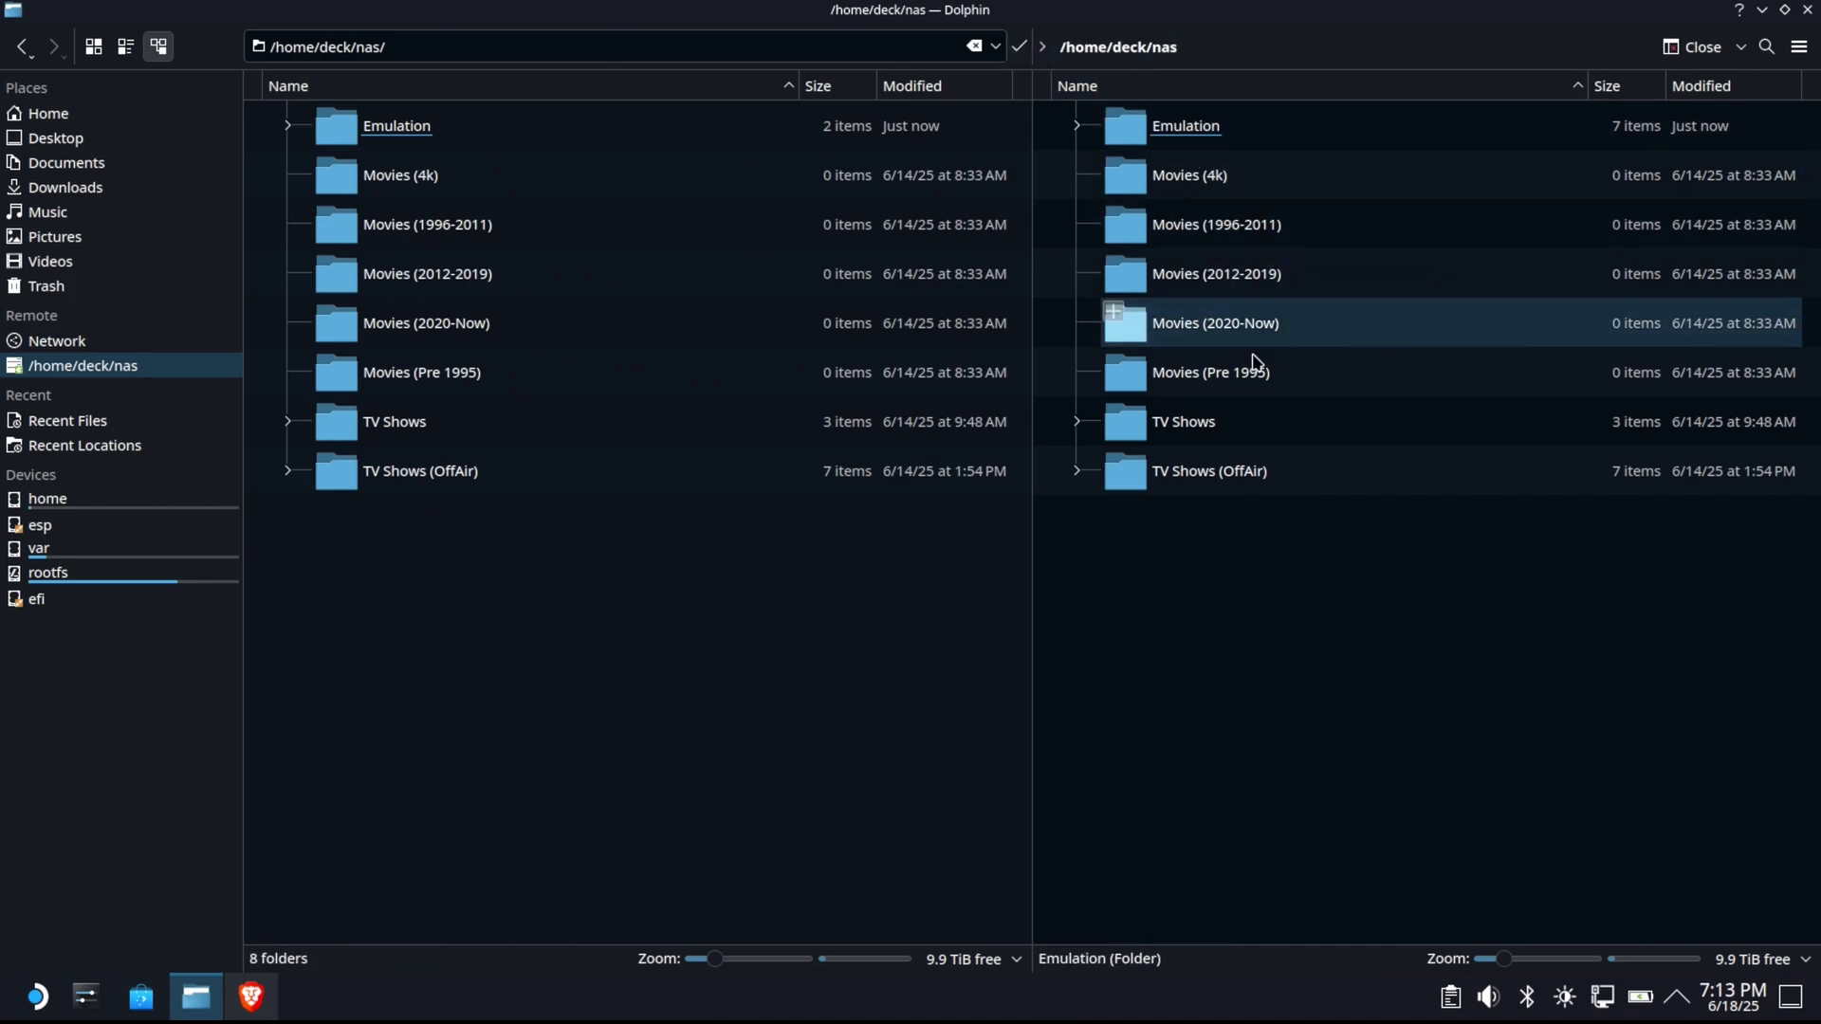
{"action": "left_click", "coordinate": [1149, 114]}
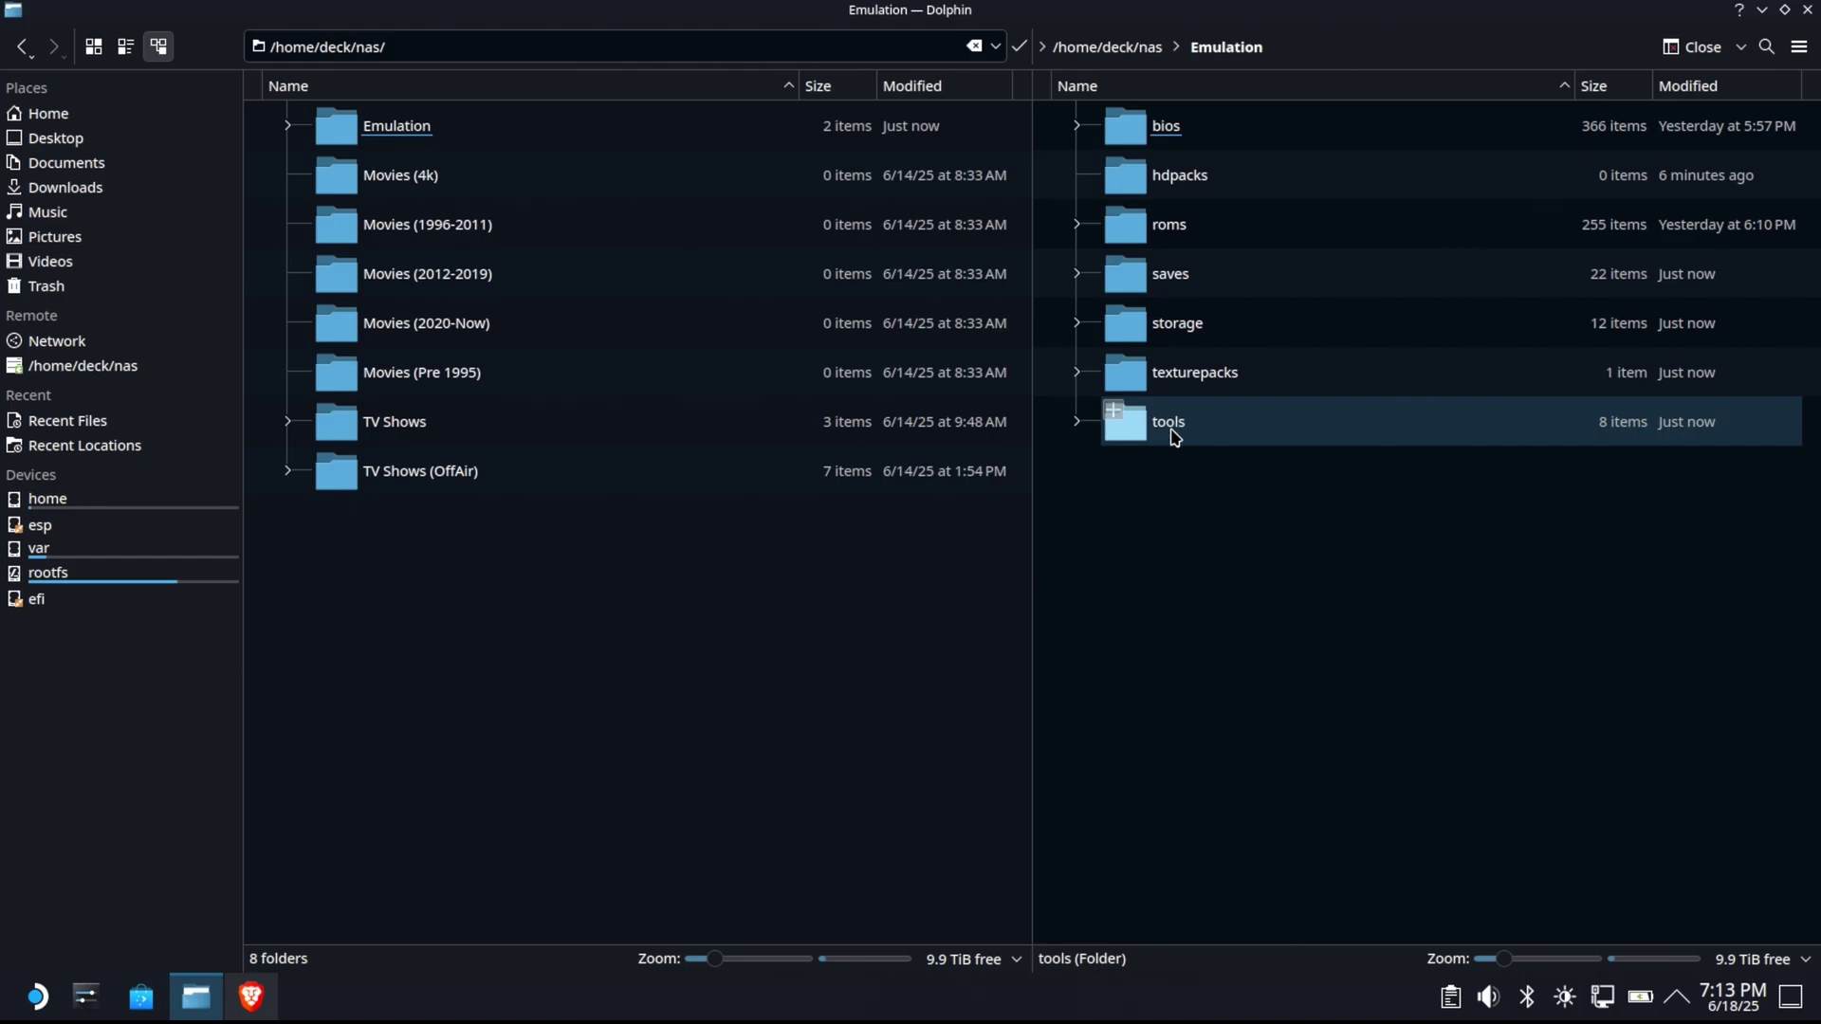
{"action": "left_click", "coordinate": [1182, 292]}
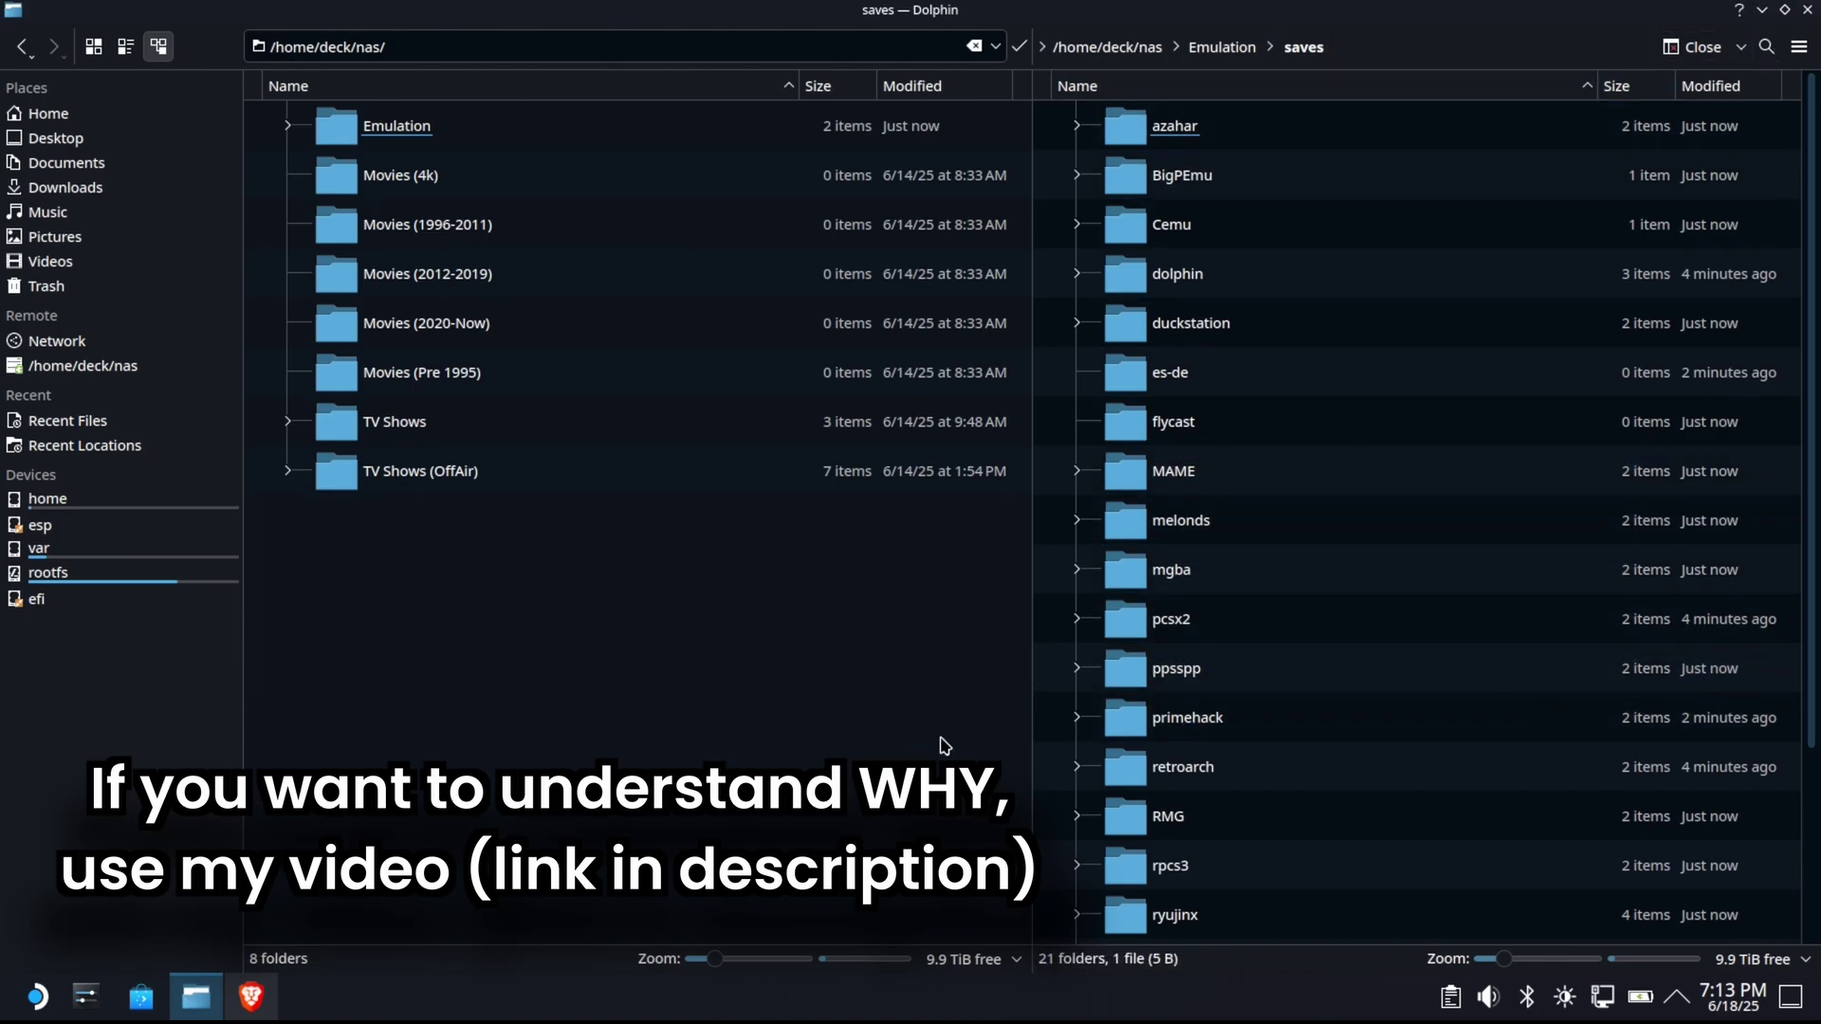
Close the file manager and restart the Steam Deck
{"action": "left_click", "coordinate": [1806, 11]}
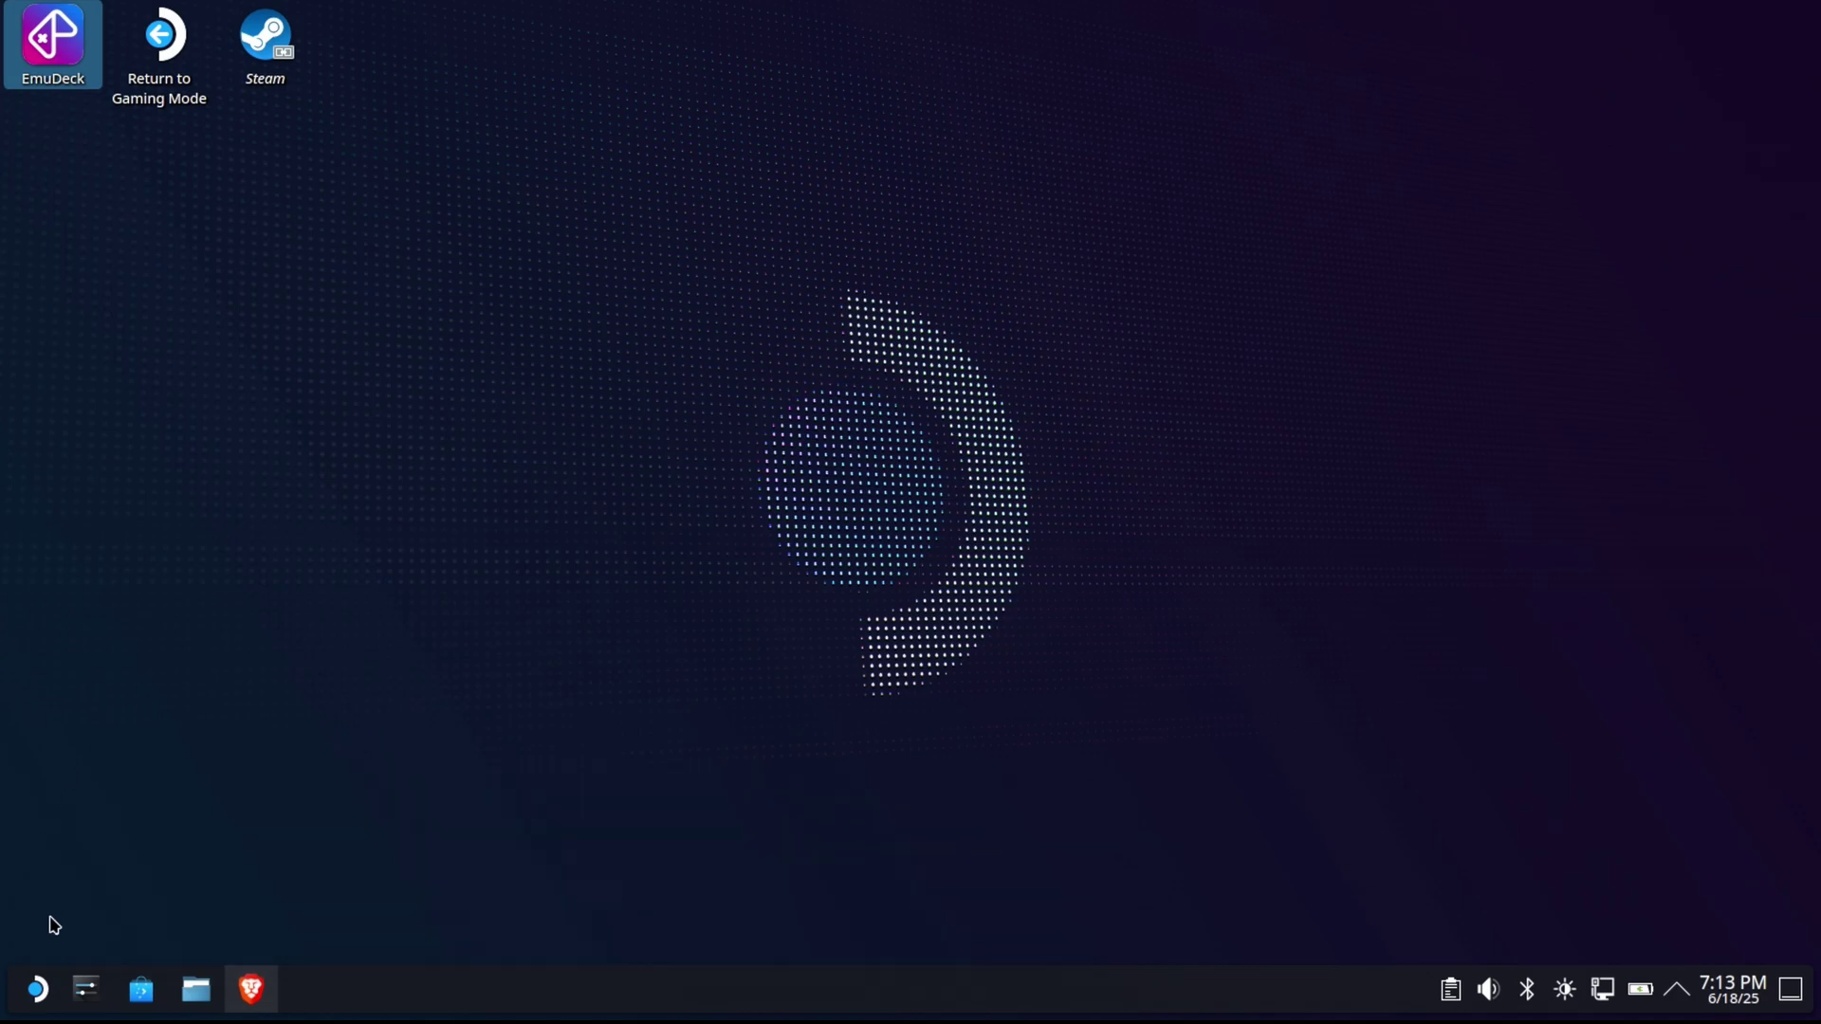
{"action": "left_click", "coordinate": [37, 991]}
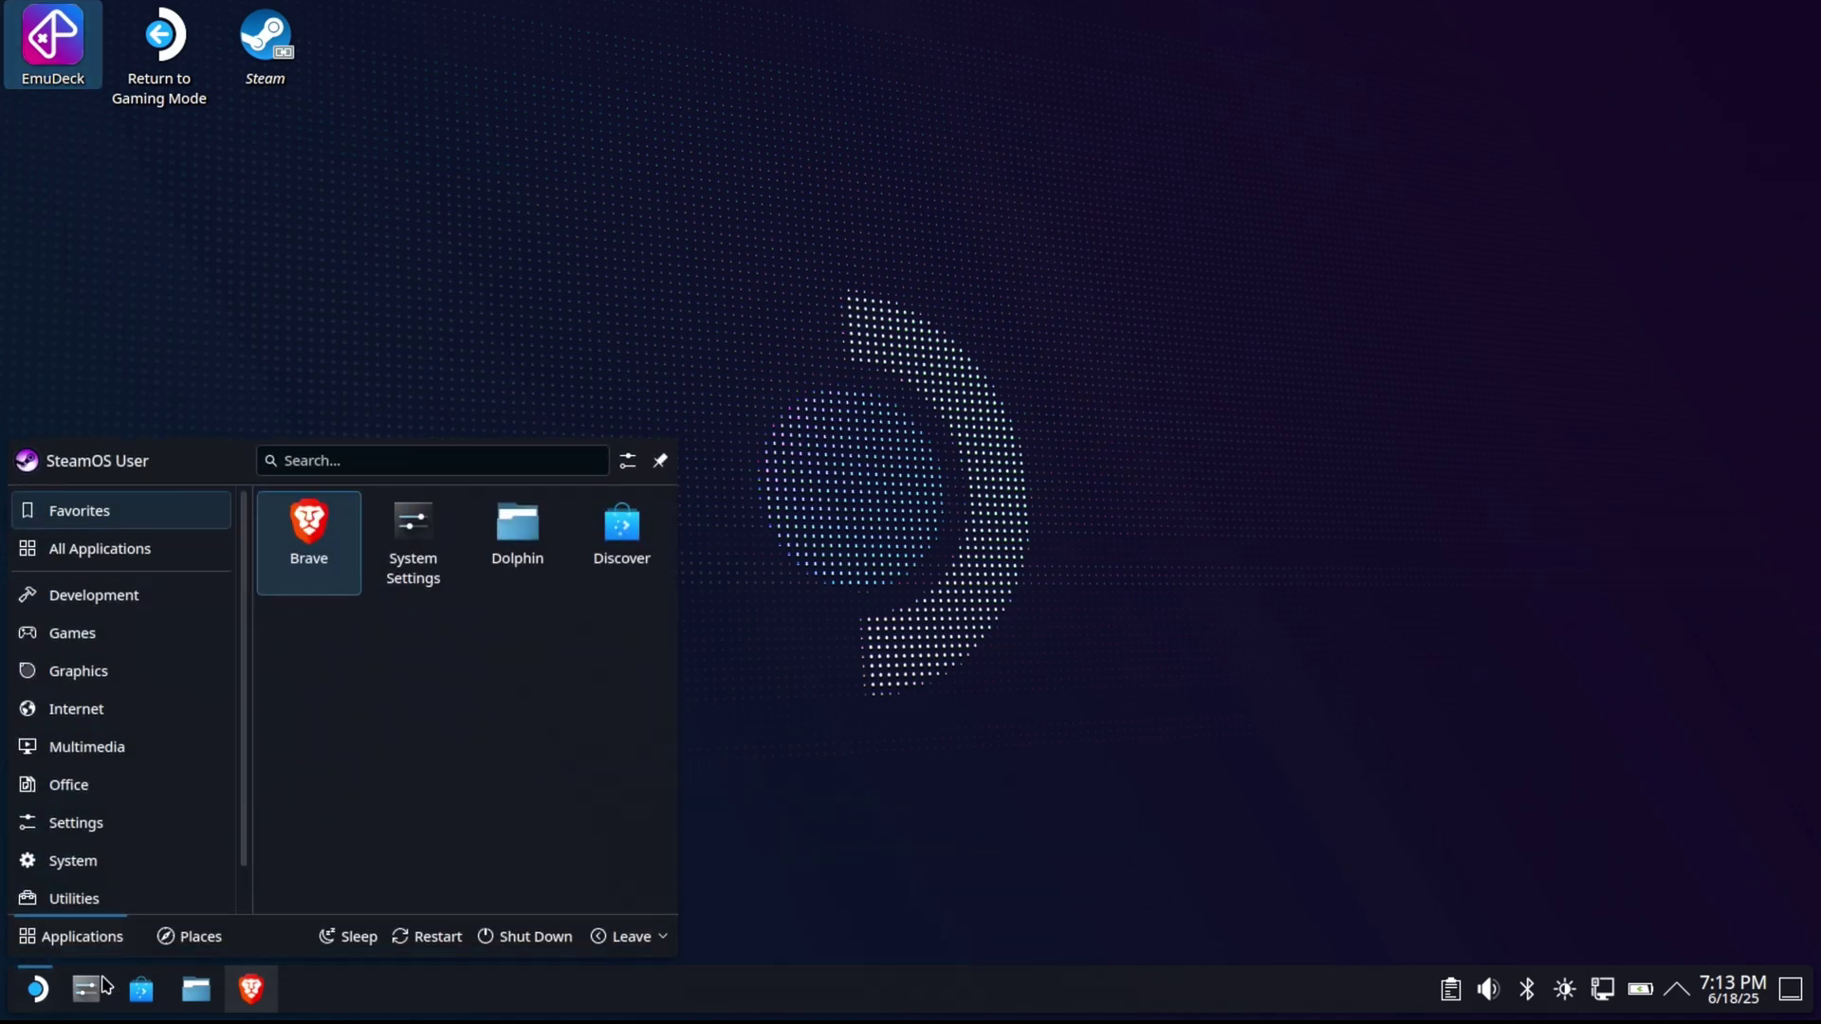
{"action": "left_click", "coordinate": [432, 936]}
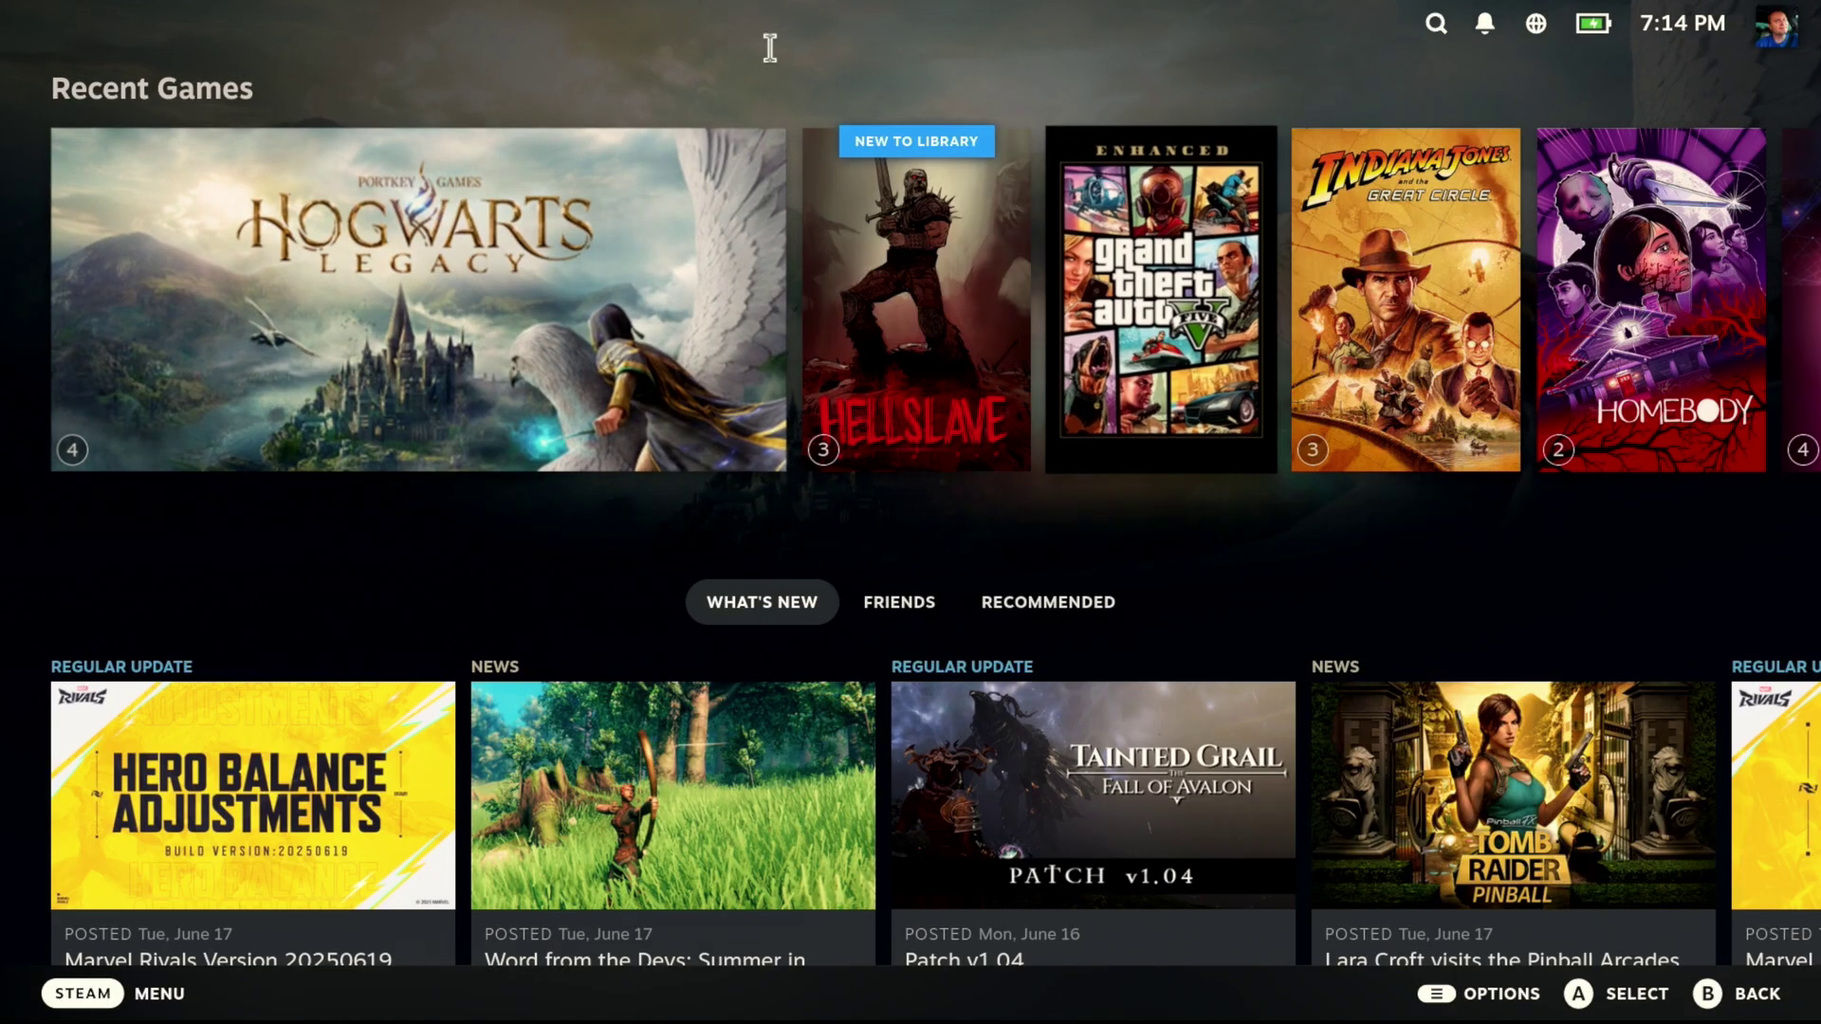
Open the library's Non-Steam collection, decline adding Chrome, and open the EmulationStation entry
{"action": "left_click", "coordinate": [162, 993]}
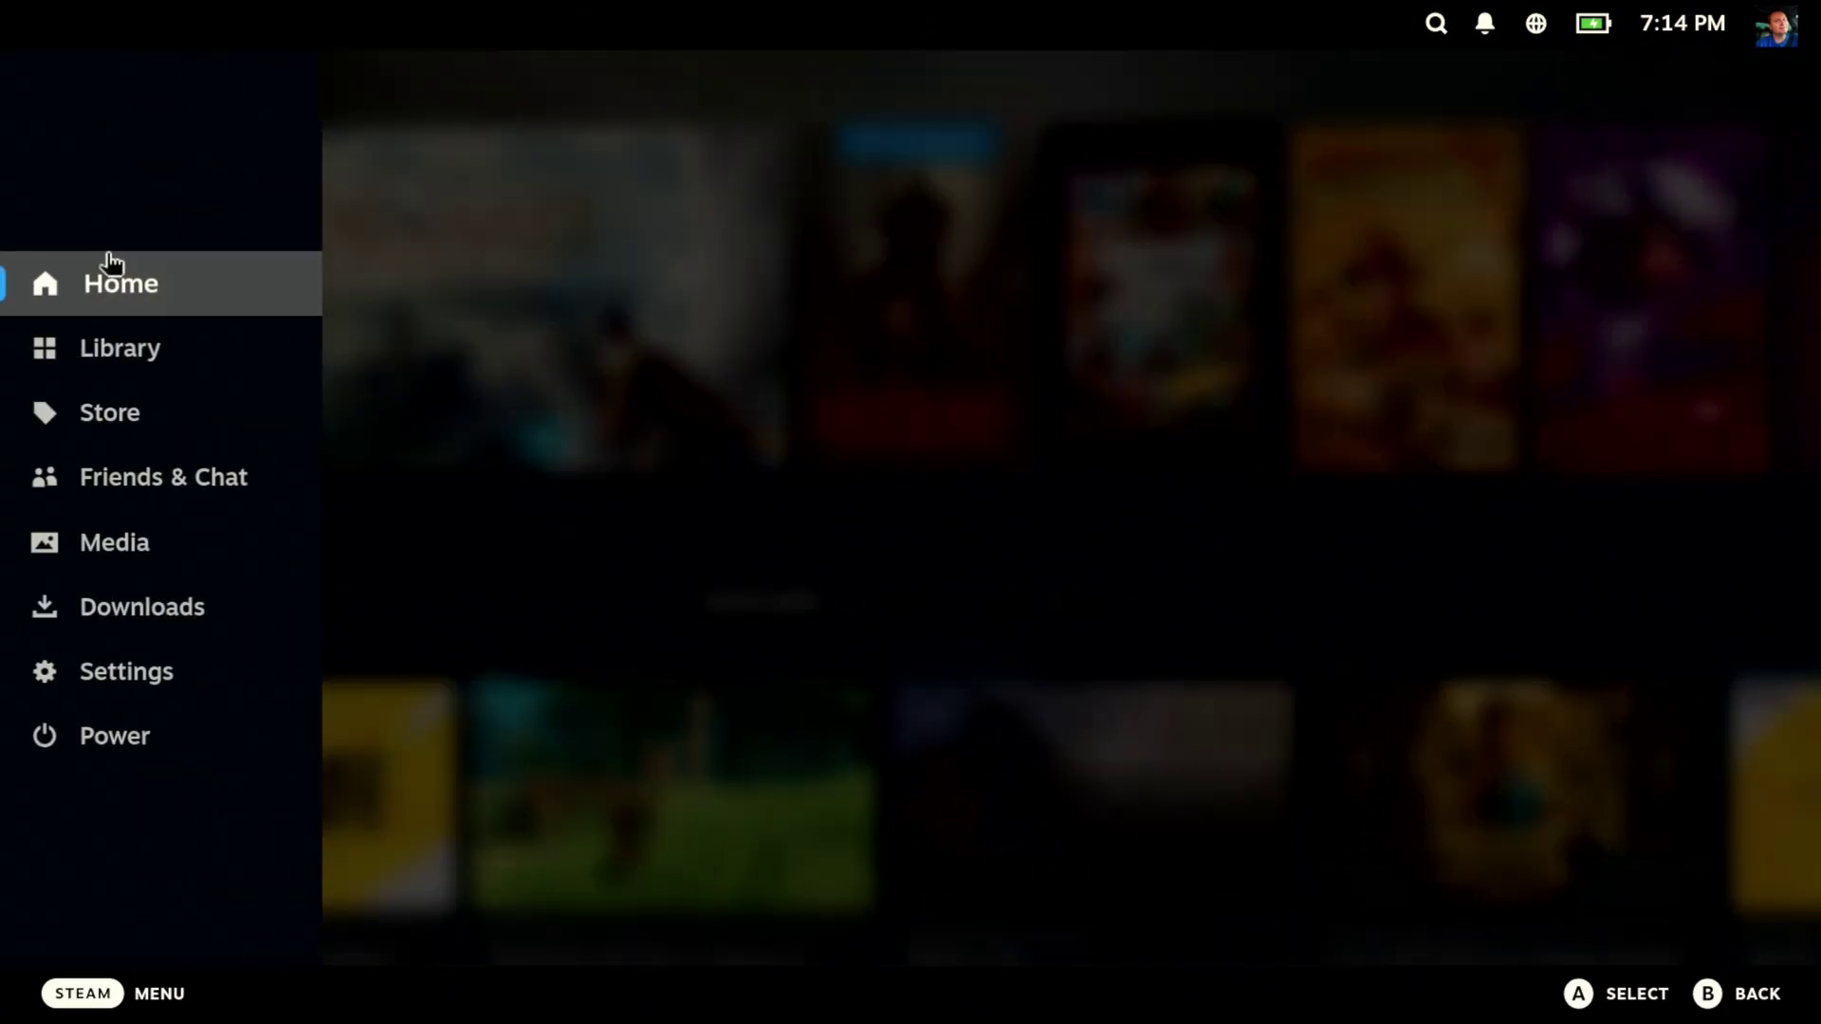
{"action": "left_click", "coordinate": [158, 349]}
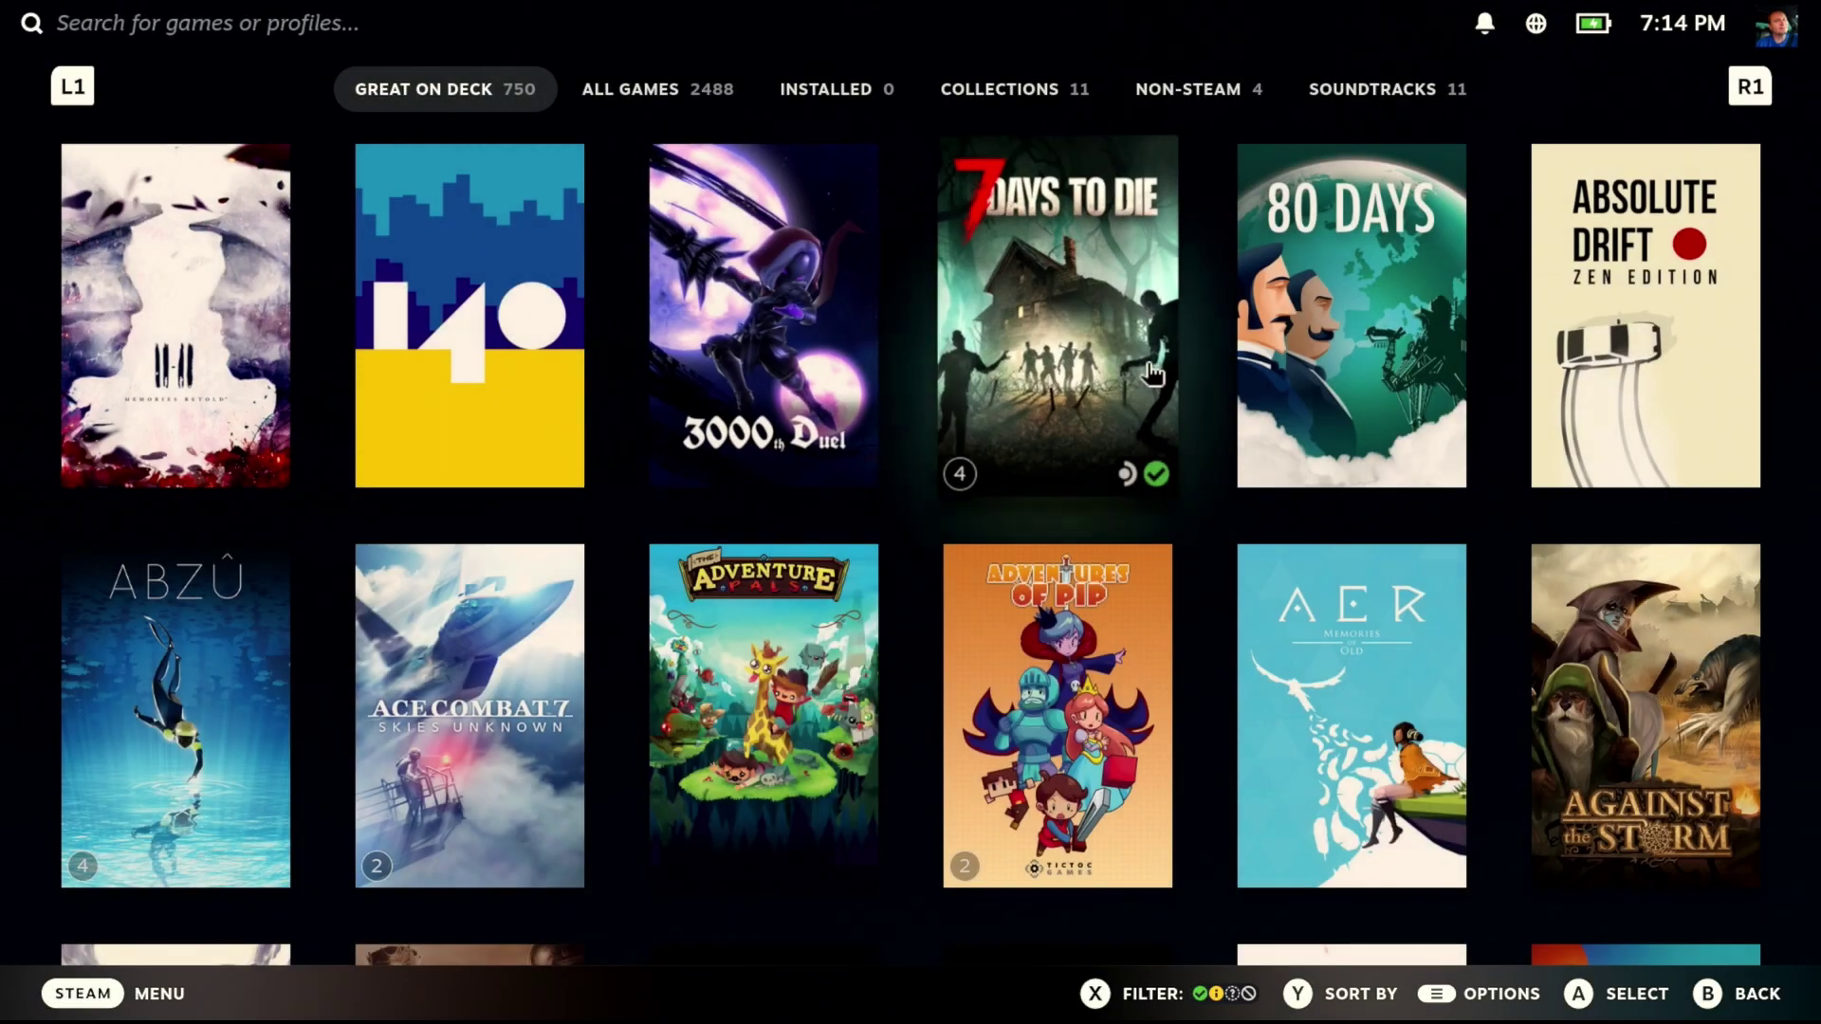
{"action": "left_click", "coordinate": [1204, 95]}
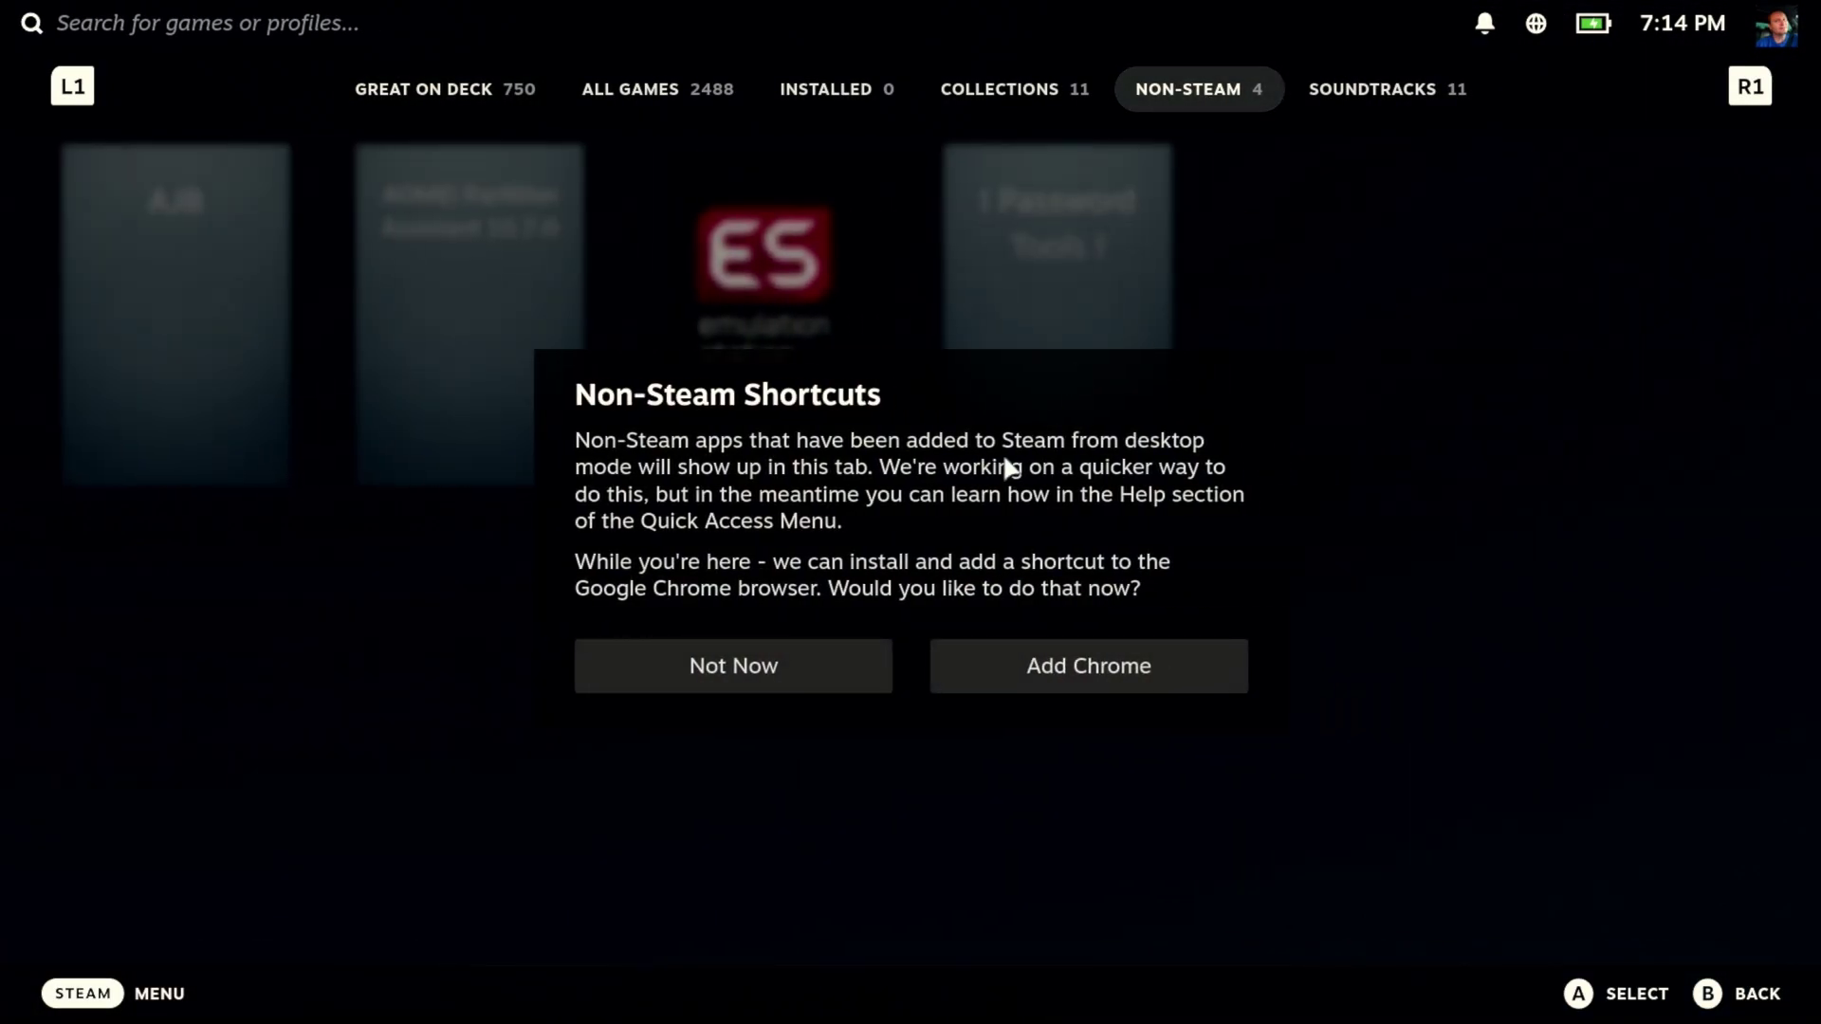
{"action": "left_click", "coordinate": [782, 664]}
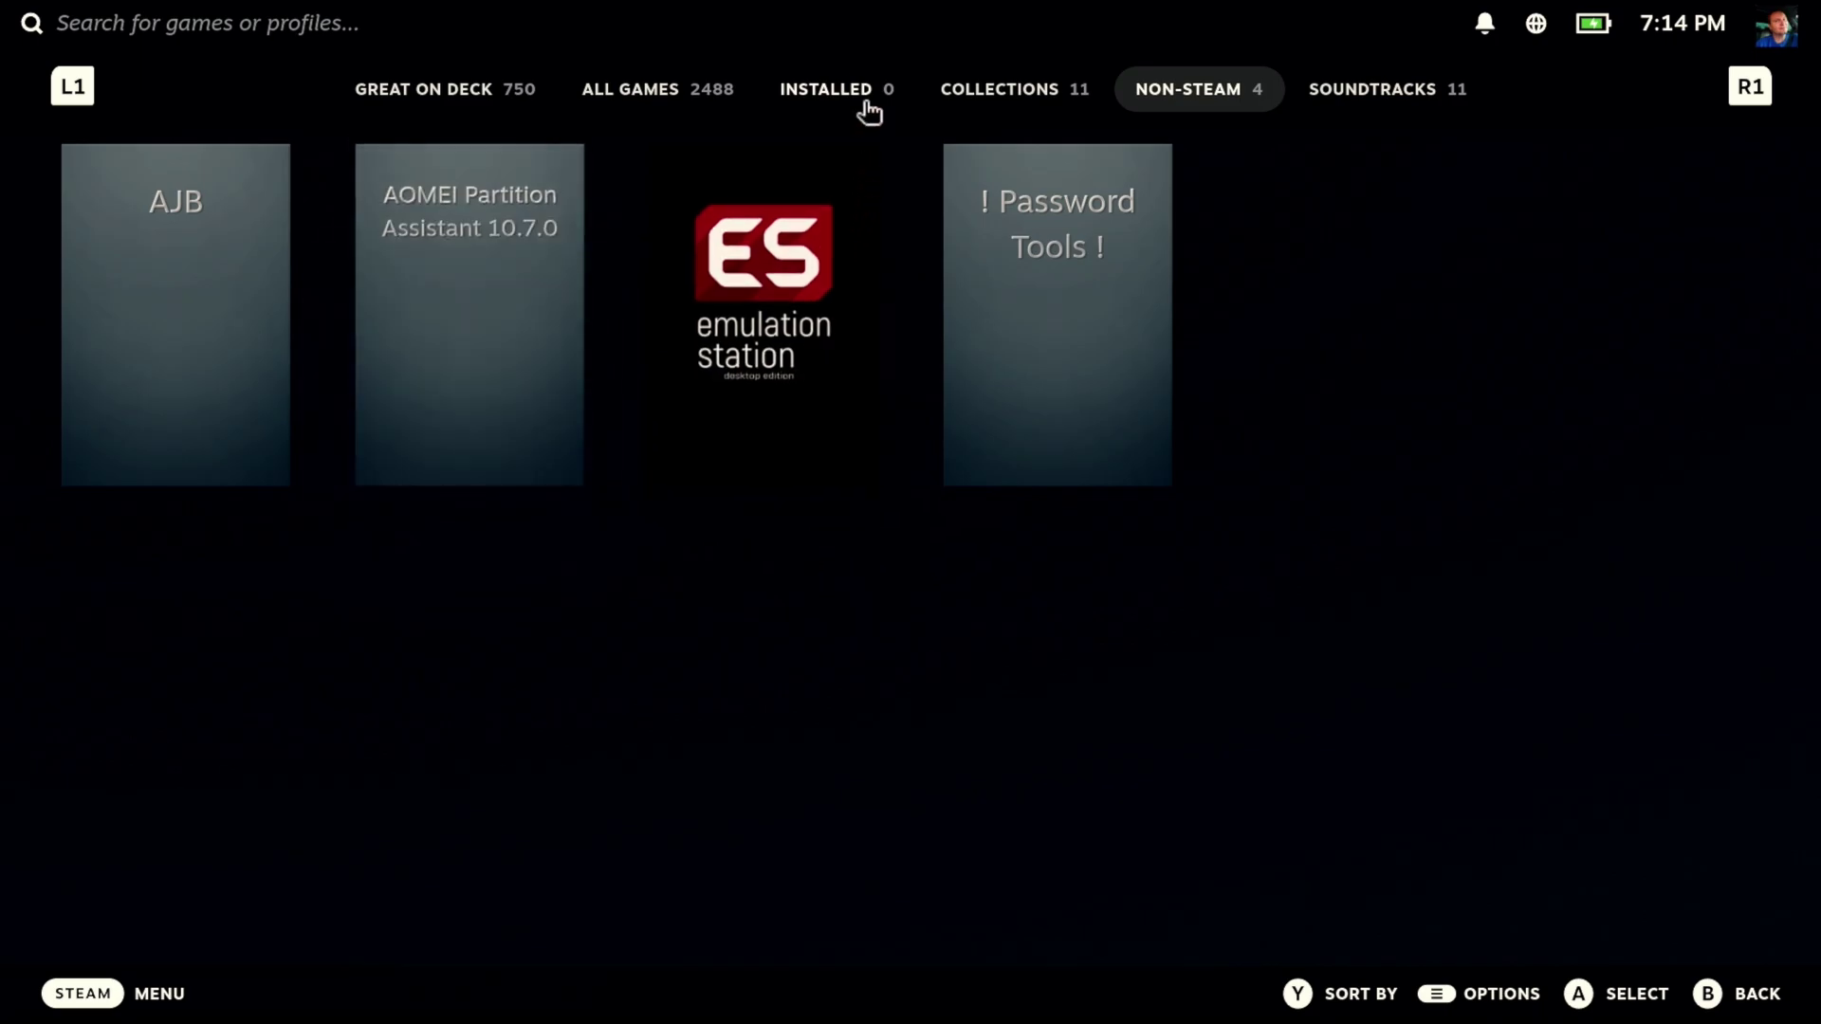
{"action": "left_click", "coordinate": [793, 294]}
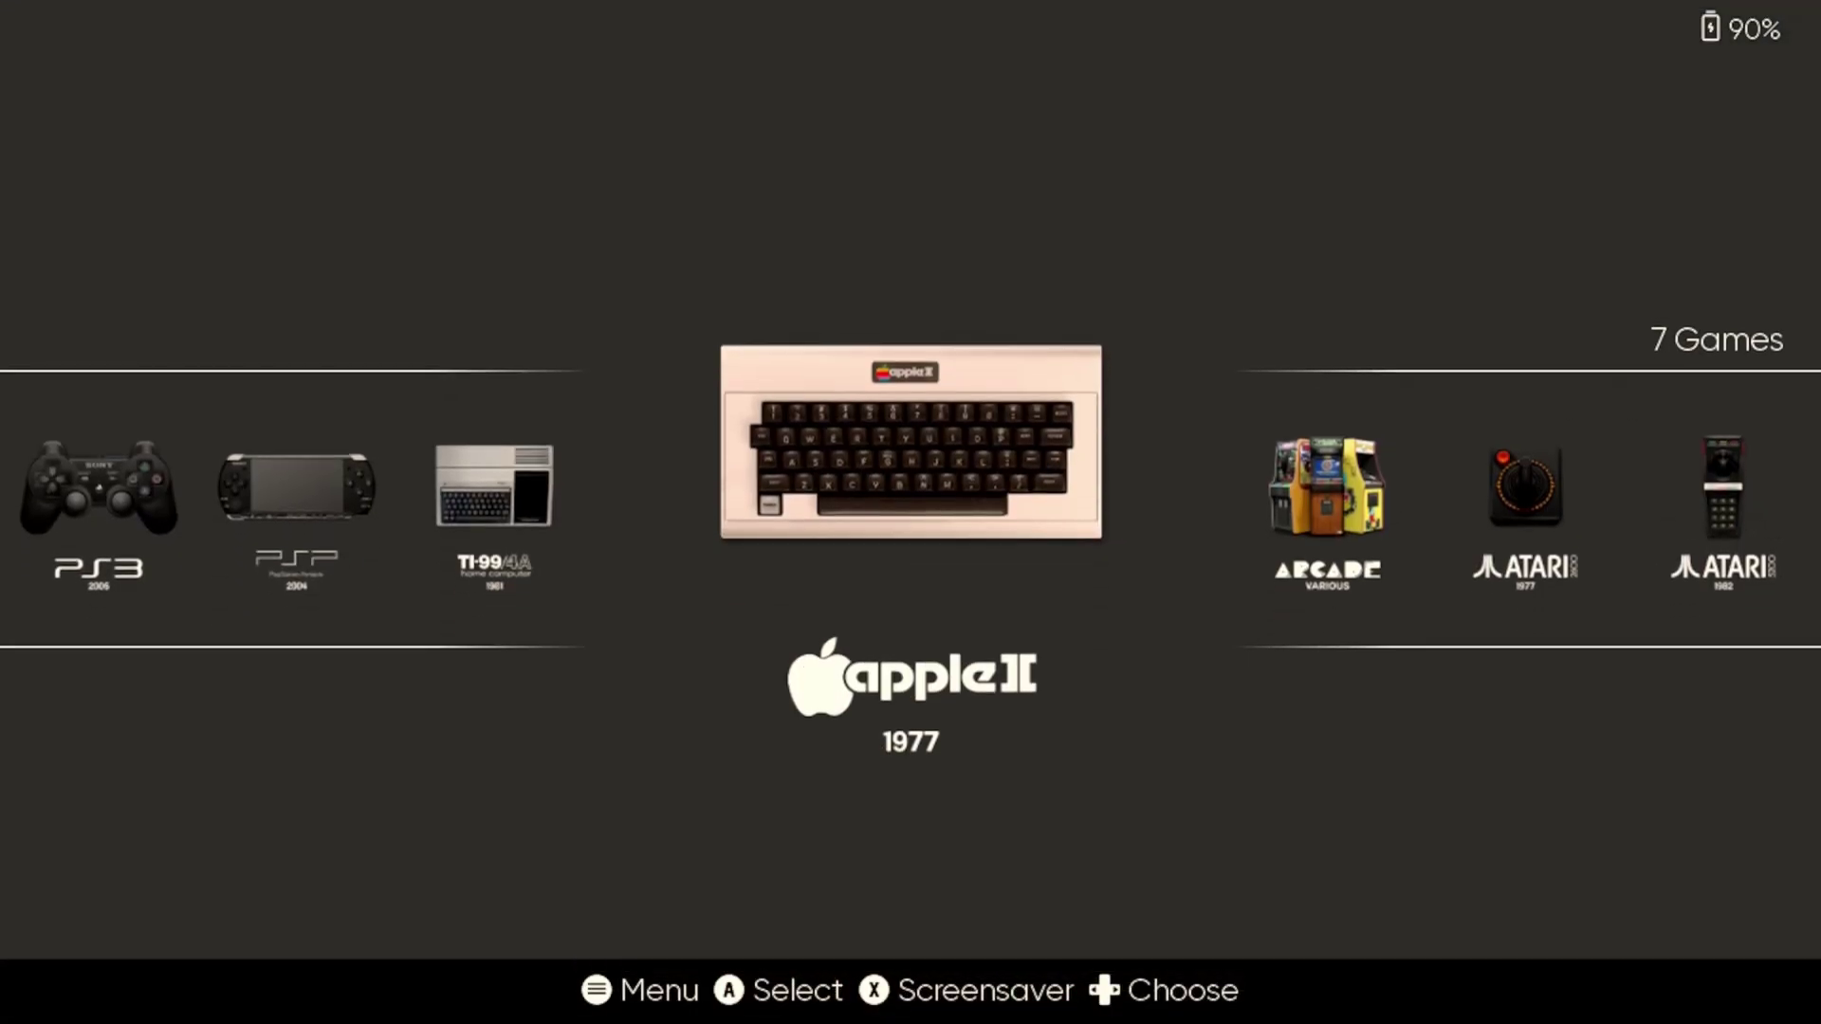
Browse the ES-DE game systems from Apple II through Sega Saturn, and select an entry to open
{"action": "key", "text": "Right"}
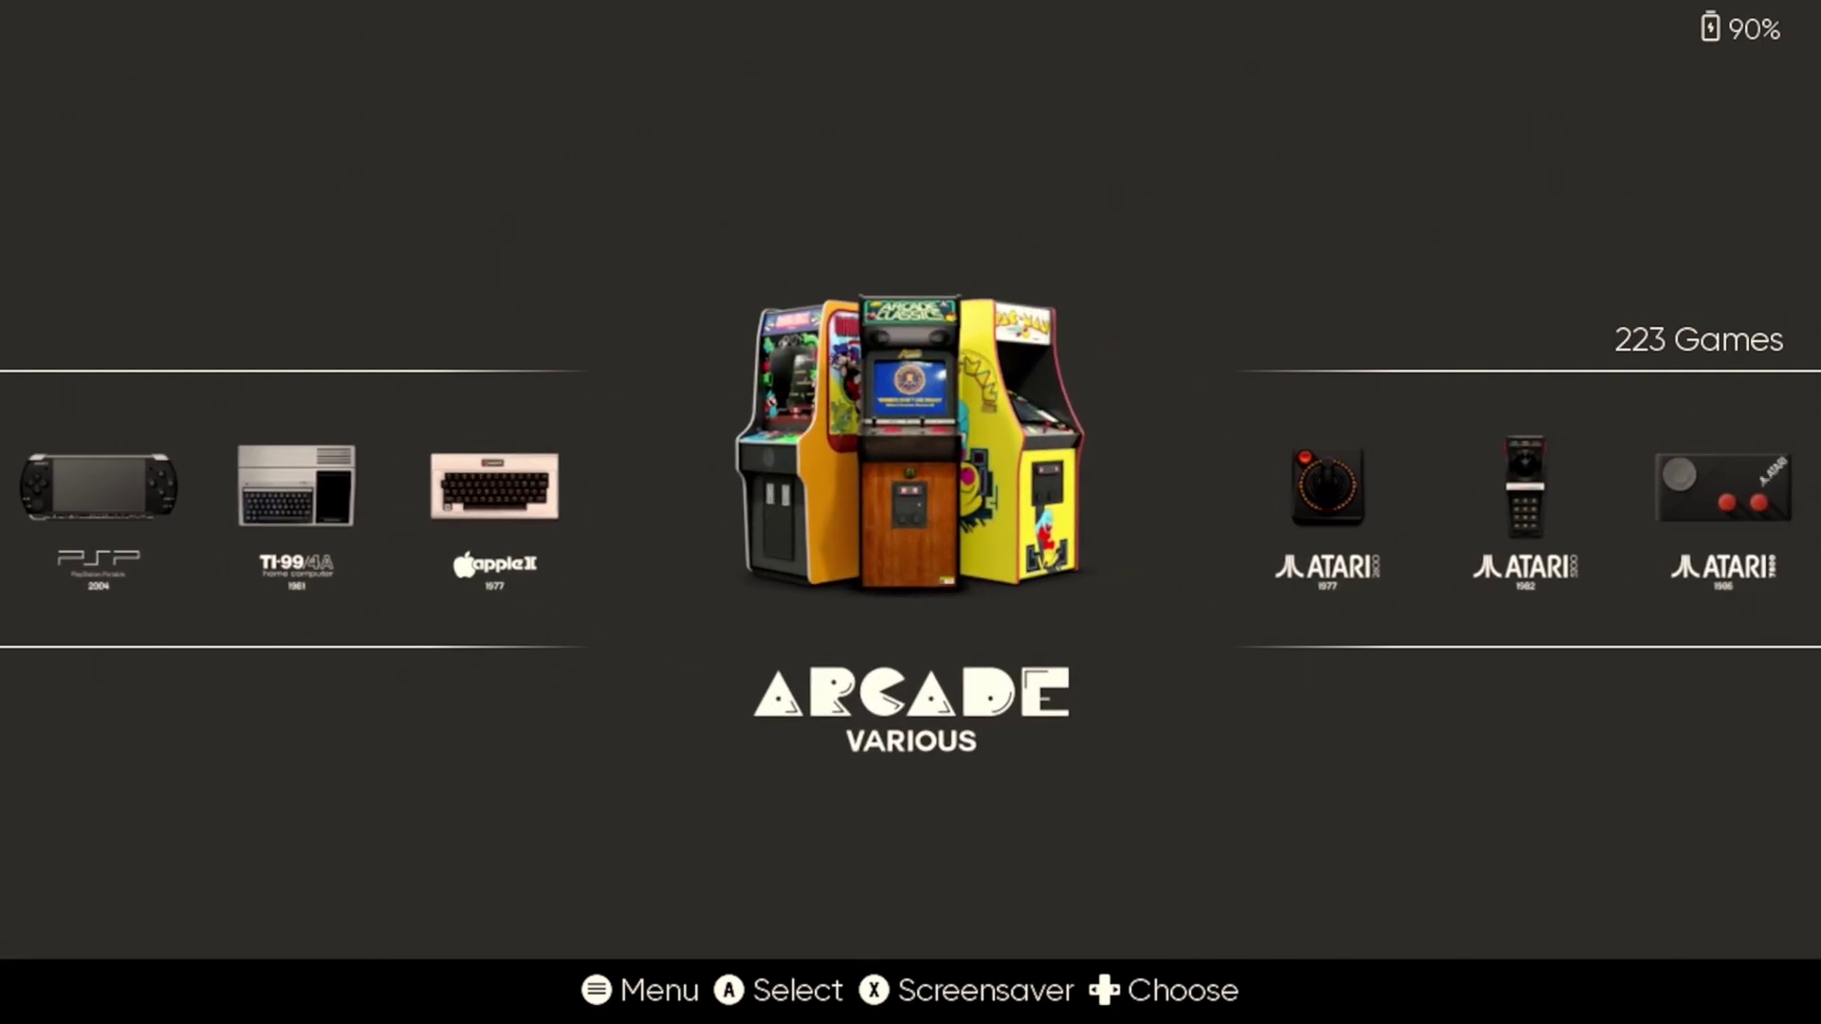
{"action": "key", "text": "Right"}
{"action": "key", "text": "Right"}
{"action": "key", "text": "Right"}
{"action": "key", "text": "Right"}
{"action": "key", "text": "Right"}
{"action": "key", "text": "Right"}
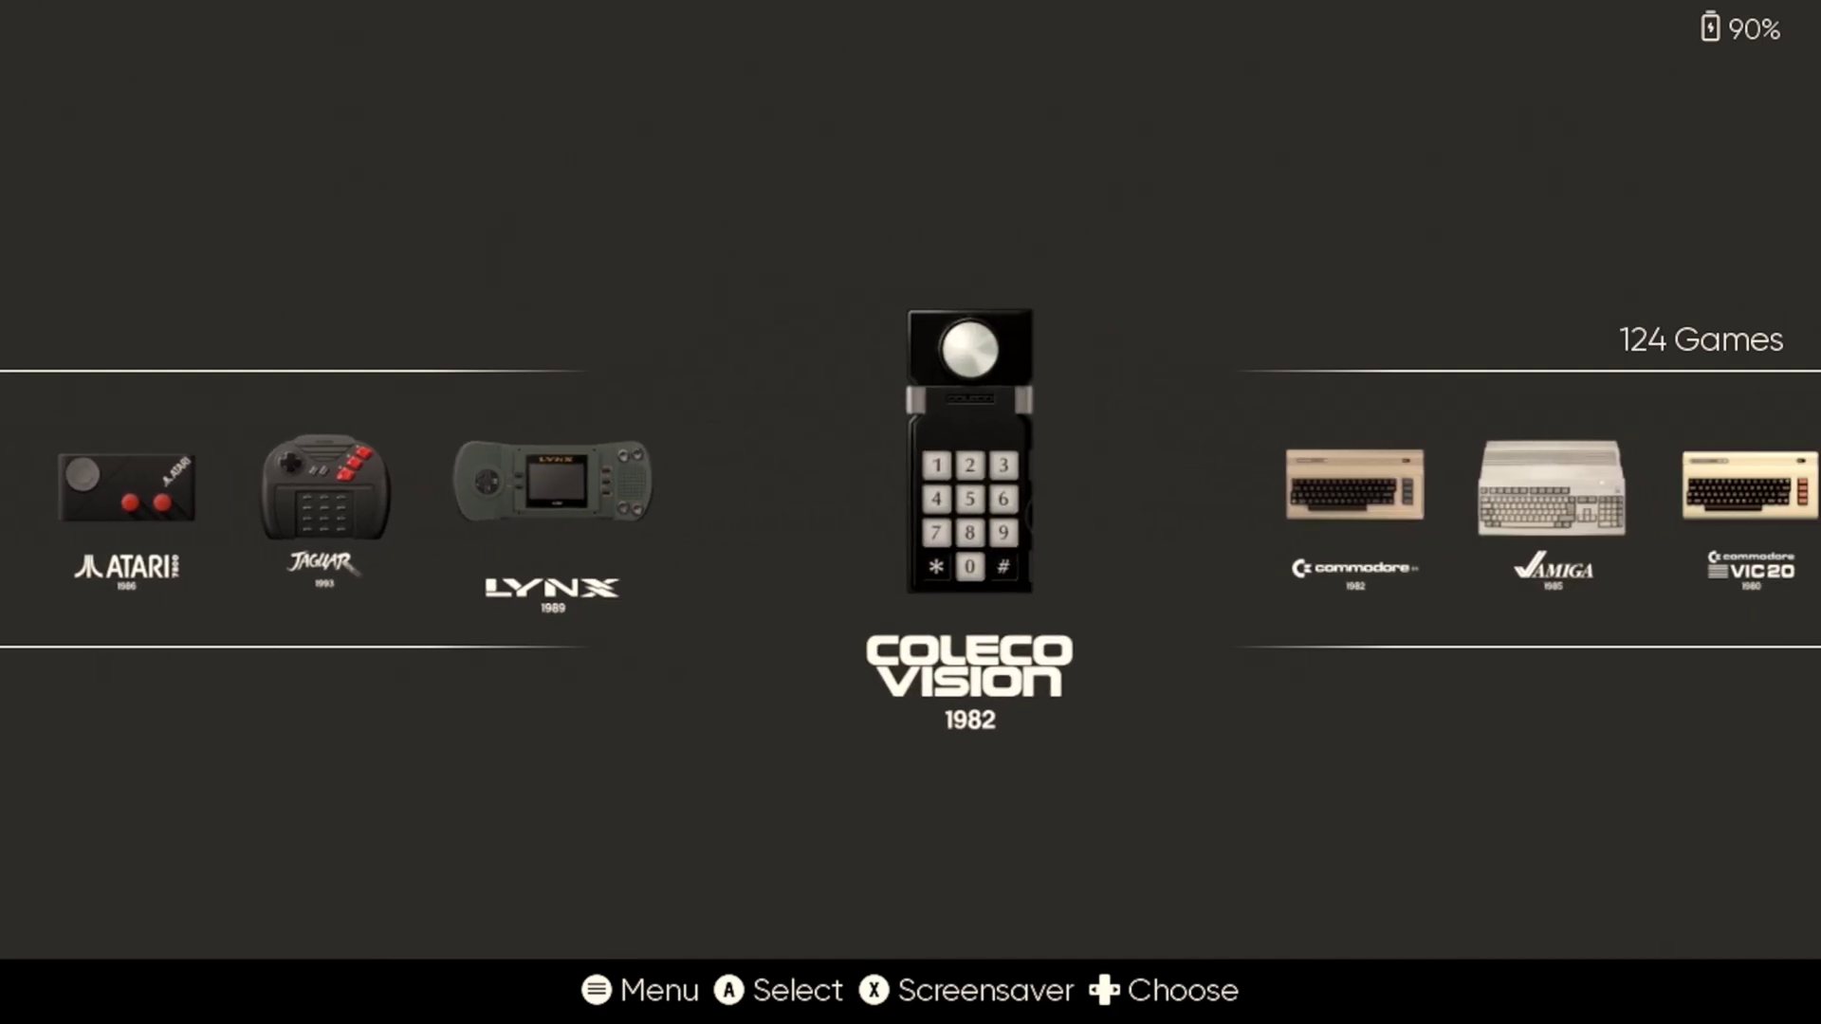
{"action": "key", "text": "Right"}
{"action": "key", "text": "Right"}
{"action": "key", "text": "Right"}
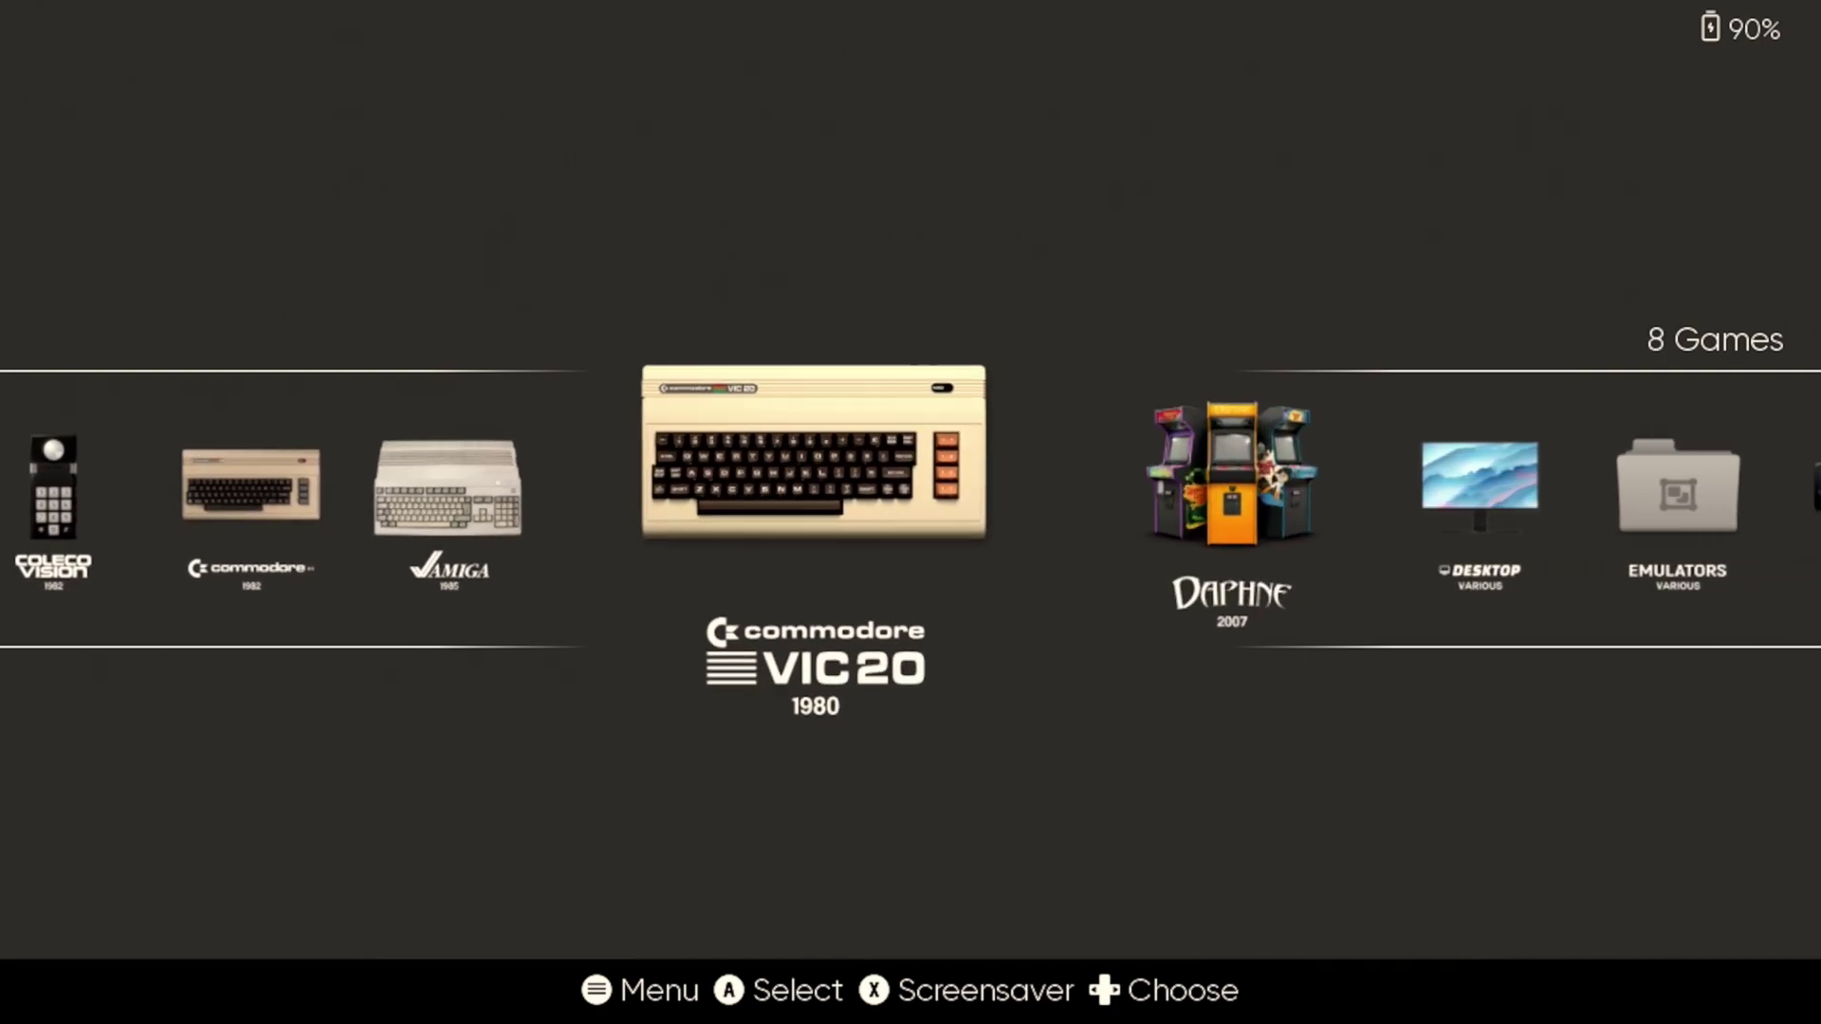
{"action": "key", "text": "Right"}
{"action": "key", "text": "Right"}
{"action": "key", "text": "Right"}
{"action": "key", "text": "Right"}
{"action": "key", "text": "Right"}
{"action": "key", "text": "Right"}
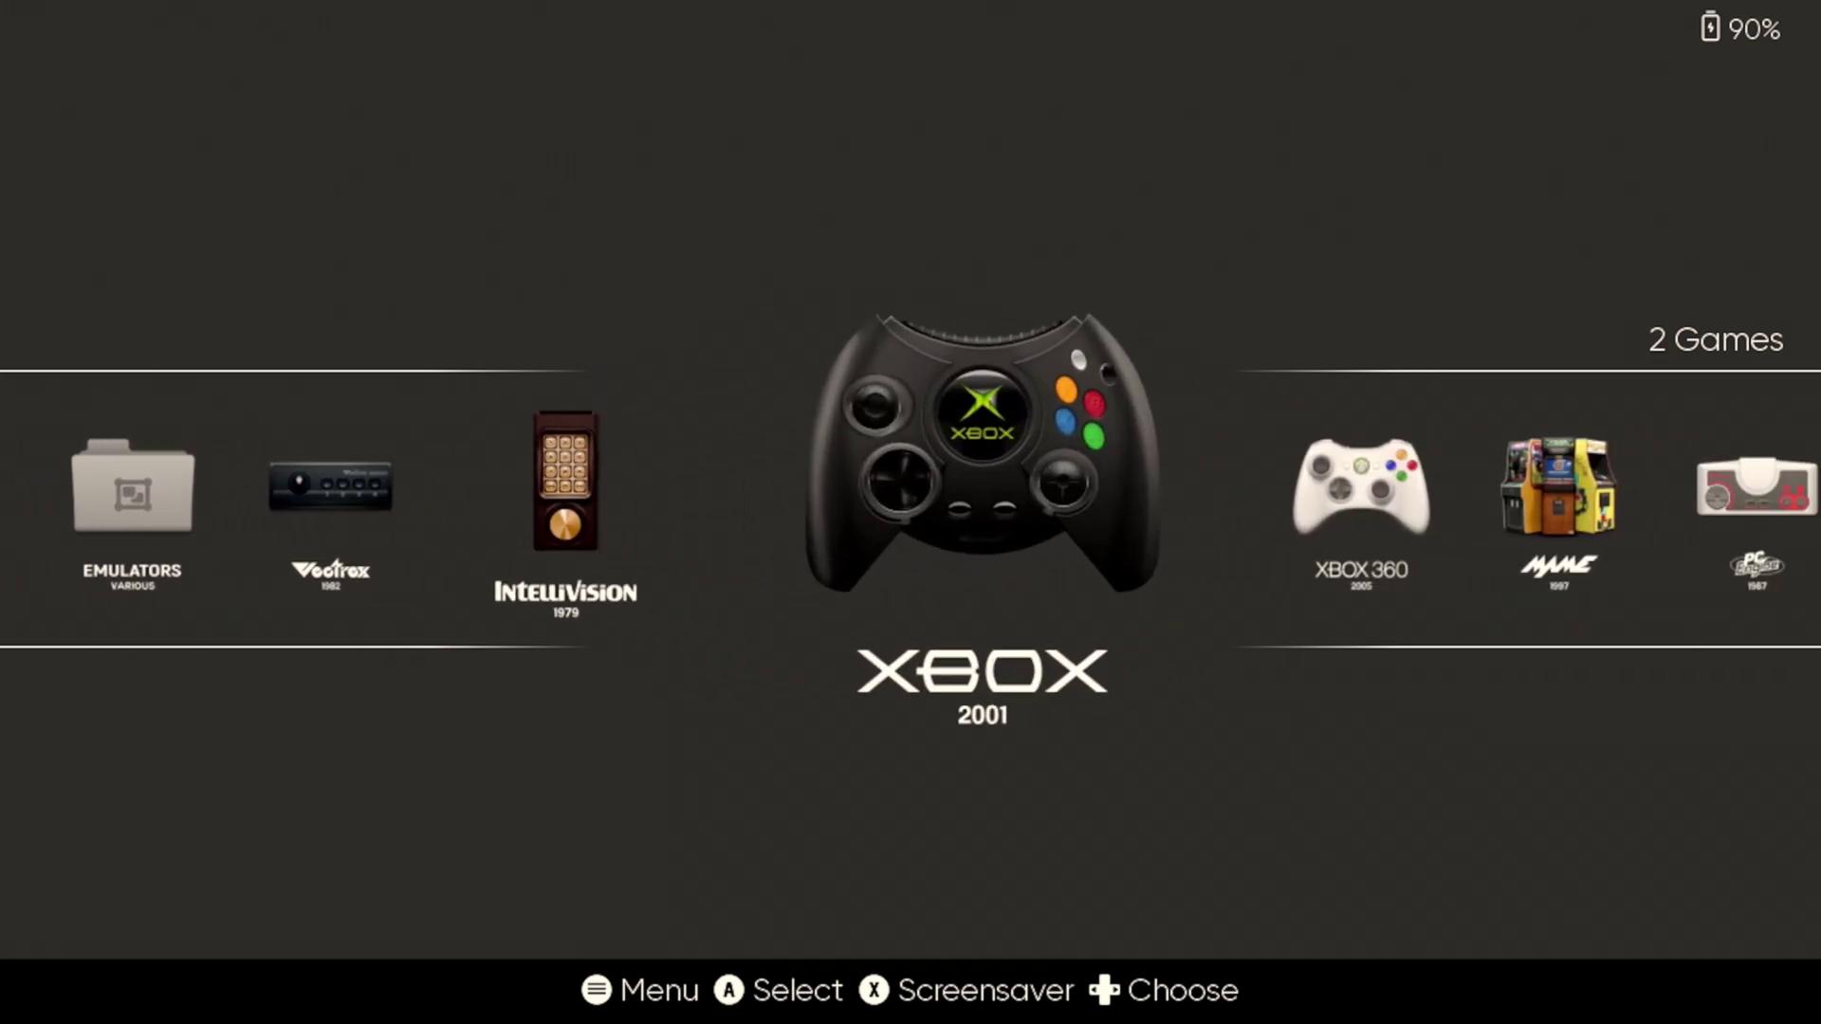
{"action": "key", "text": "Right"}
{"action": "key", "text": "Right"}
{"action": "key", "text": "Right"}
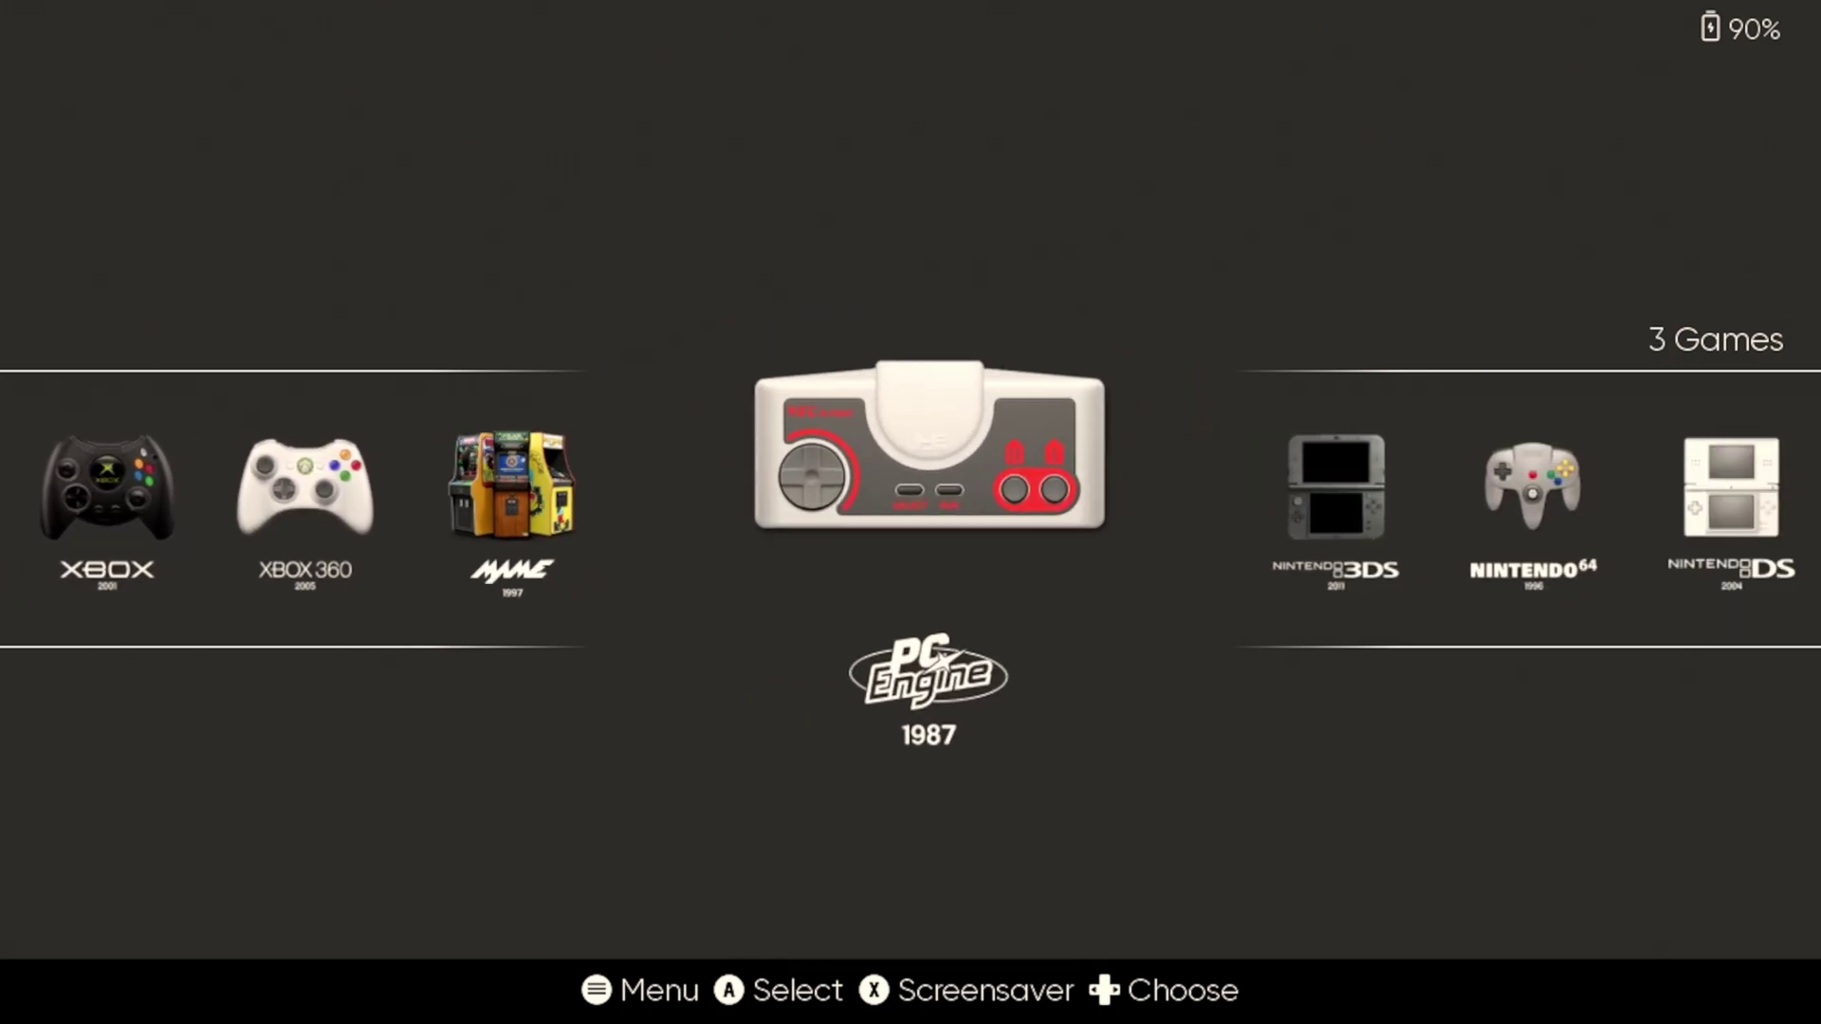
{"action": "key", "text": "Right"}
{"action": "key", "text": "Right"}
{"action": "key", "text": "Right"}
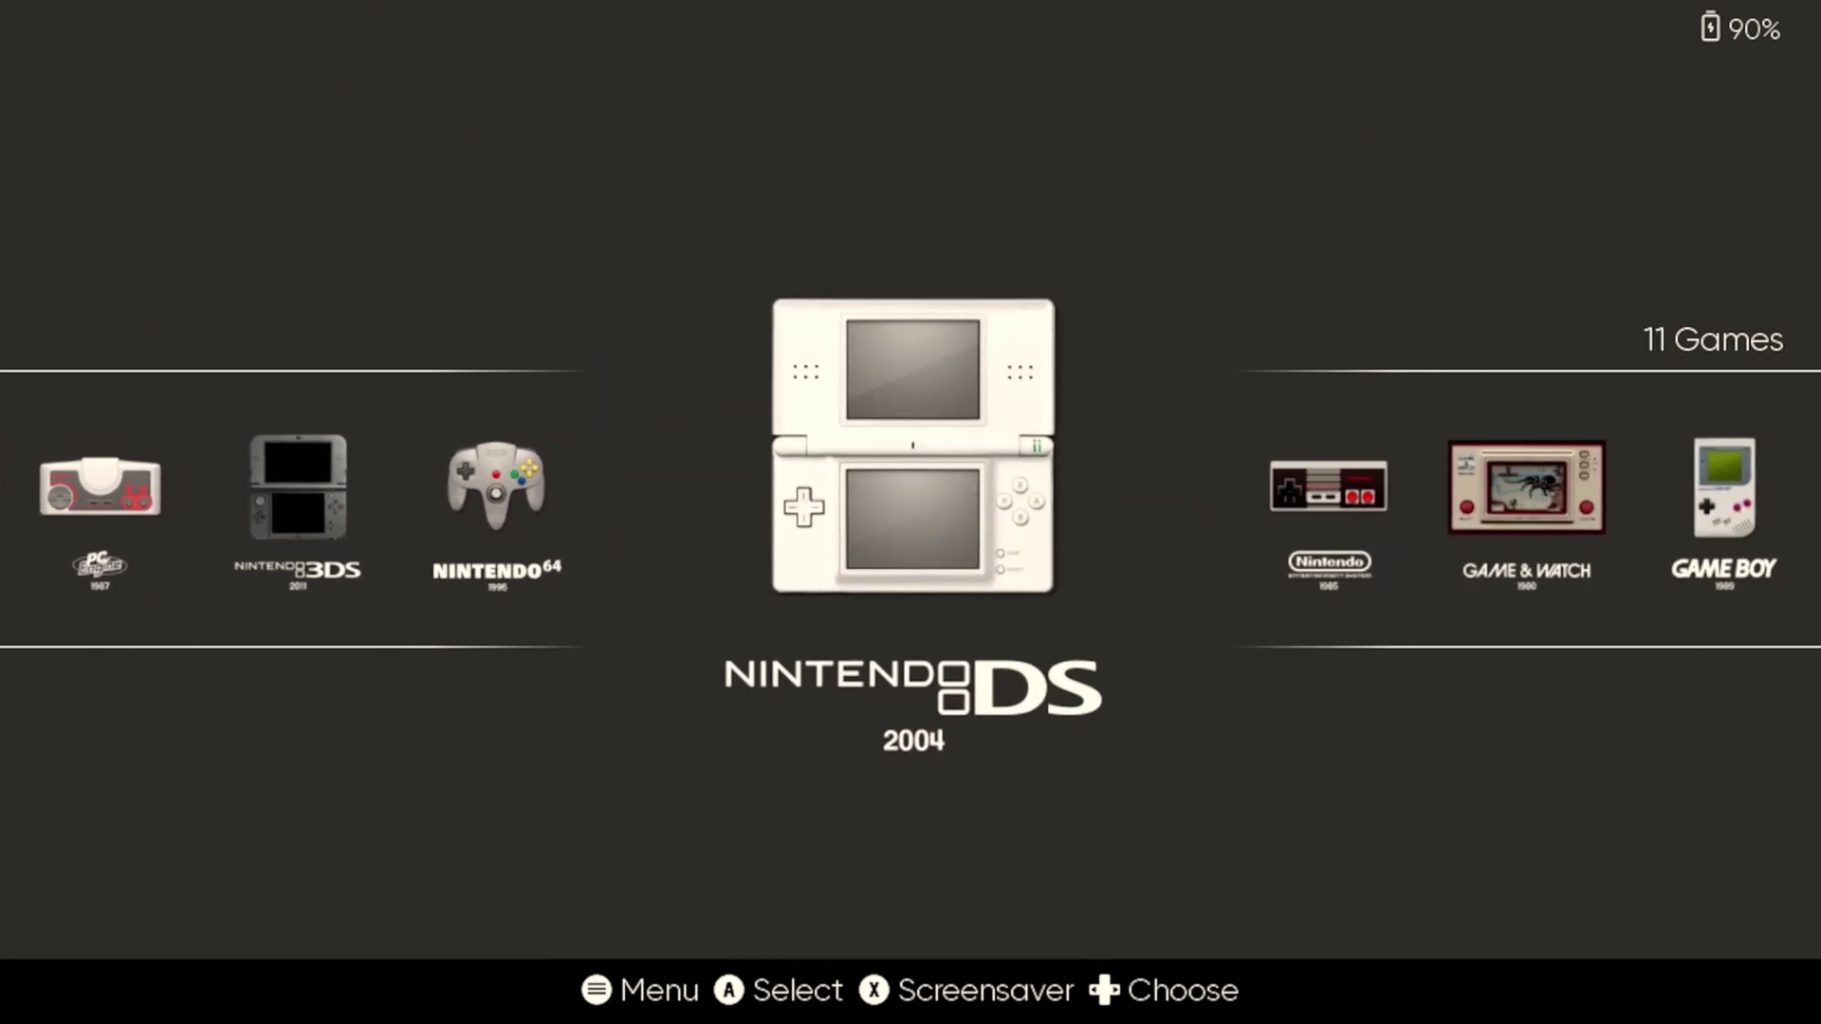
{"action": "key", "text": "Right"}
{"action": "key", "text": "Right"}
{"action": "key", "text": "Right"}
{"action": "key", "text": "Right"}
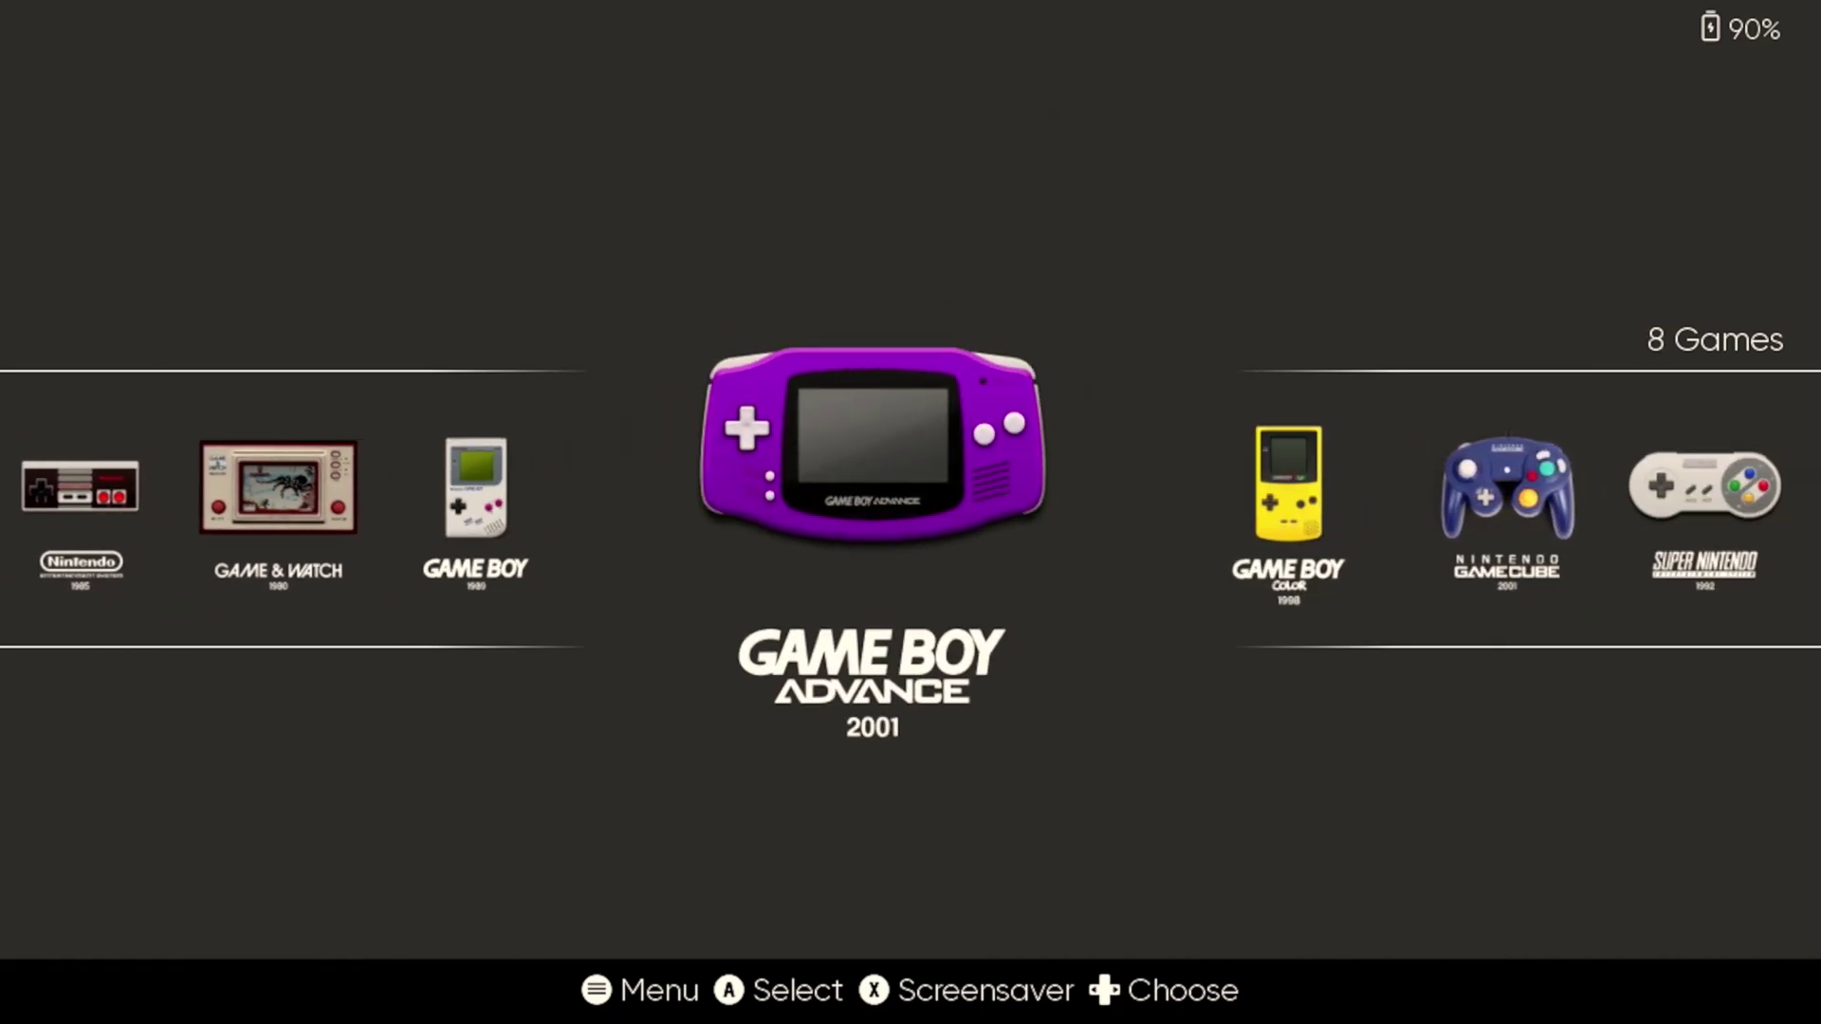
{"action": "key", "text": "Right"}
{"action": "key", "text": "Right"}
{"action": "key", "text": "Right"}
{"action": "key", "text": "Right"}
{"action": "key", "text": "Right"}
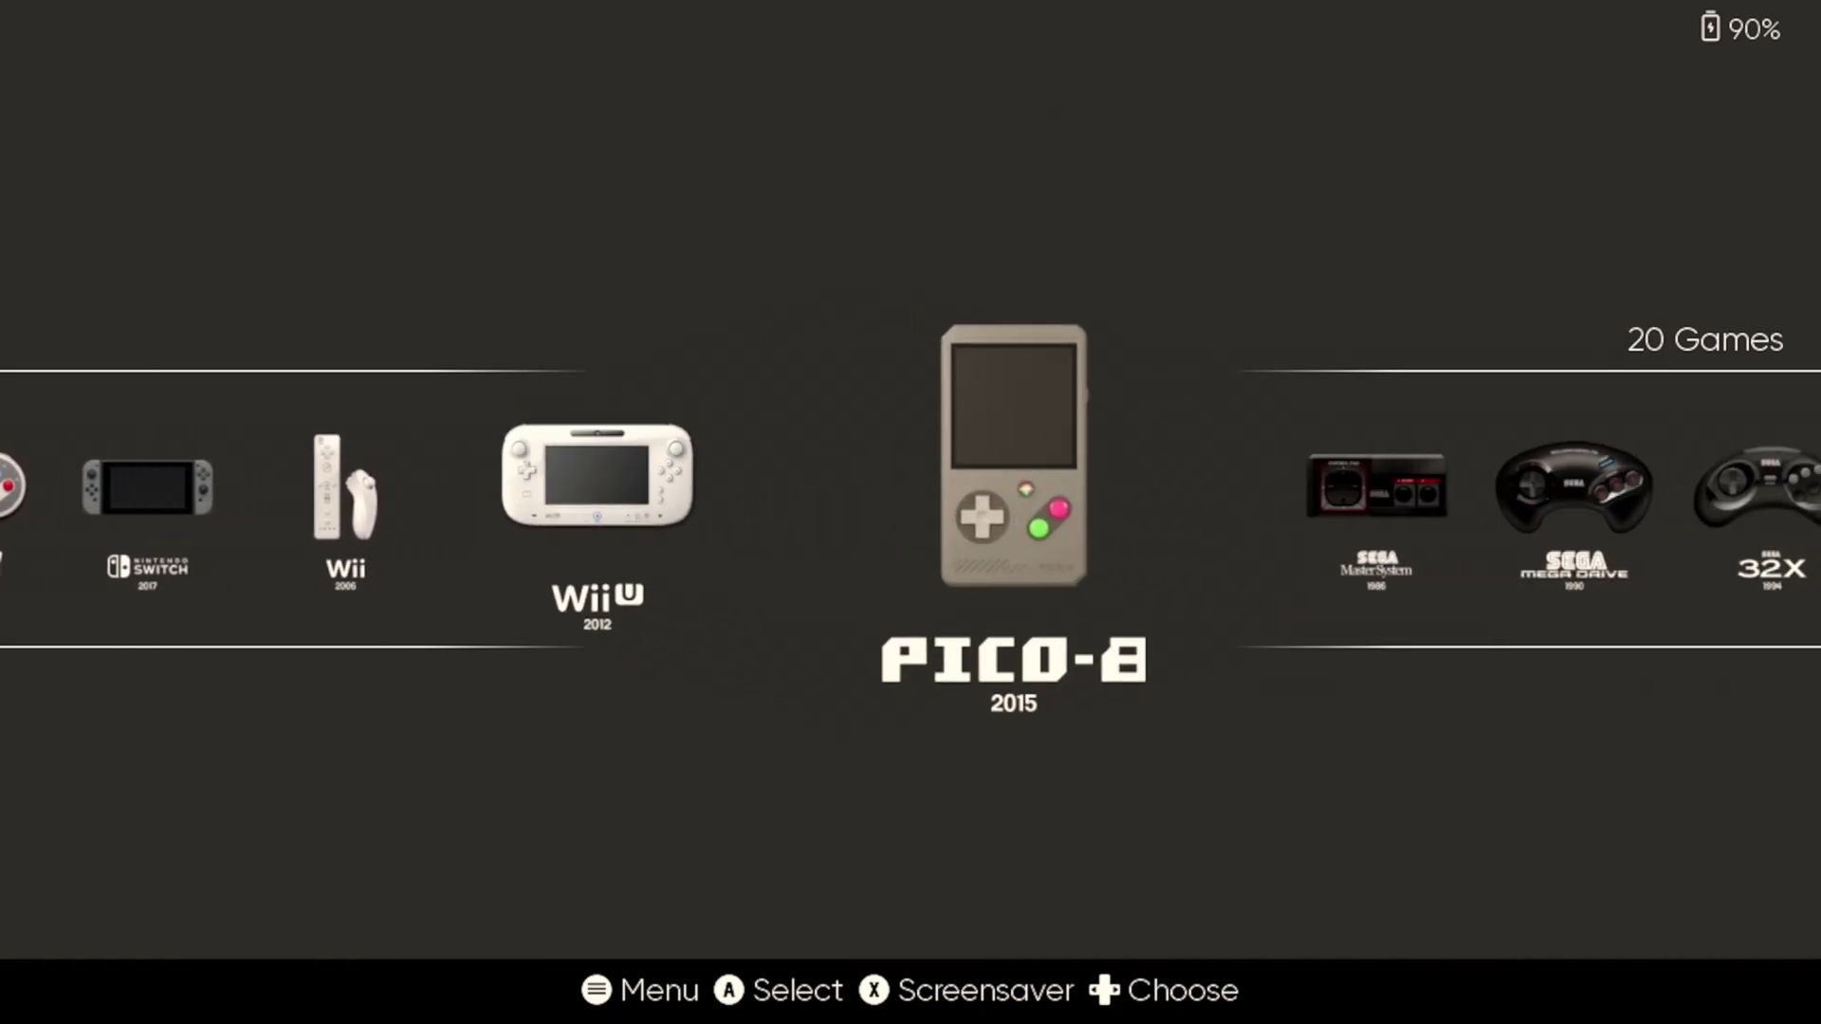
{"action": "key", "text": "Right"}
{"action": "key", "text": "Right"}
{"action": "key", "text": "Right"}
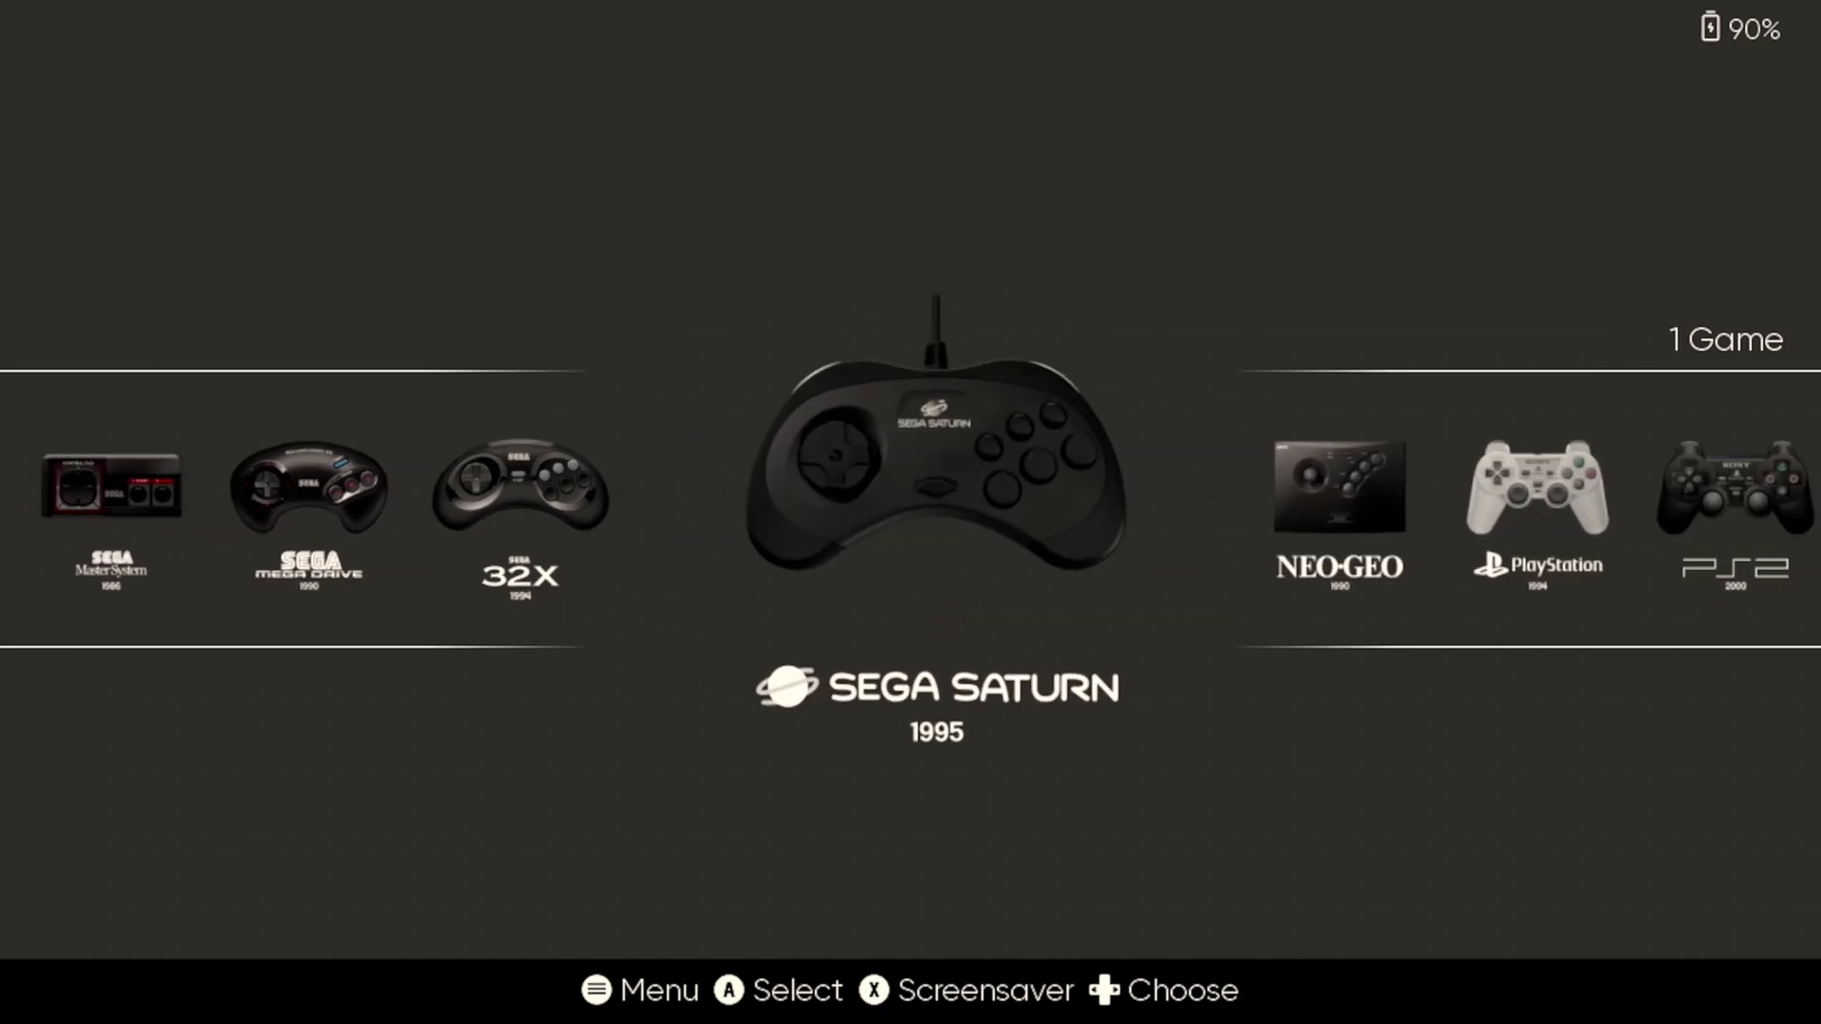
{"action": "key", "text": "Return"}
{"action": "key", "text": "Return"}
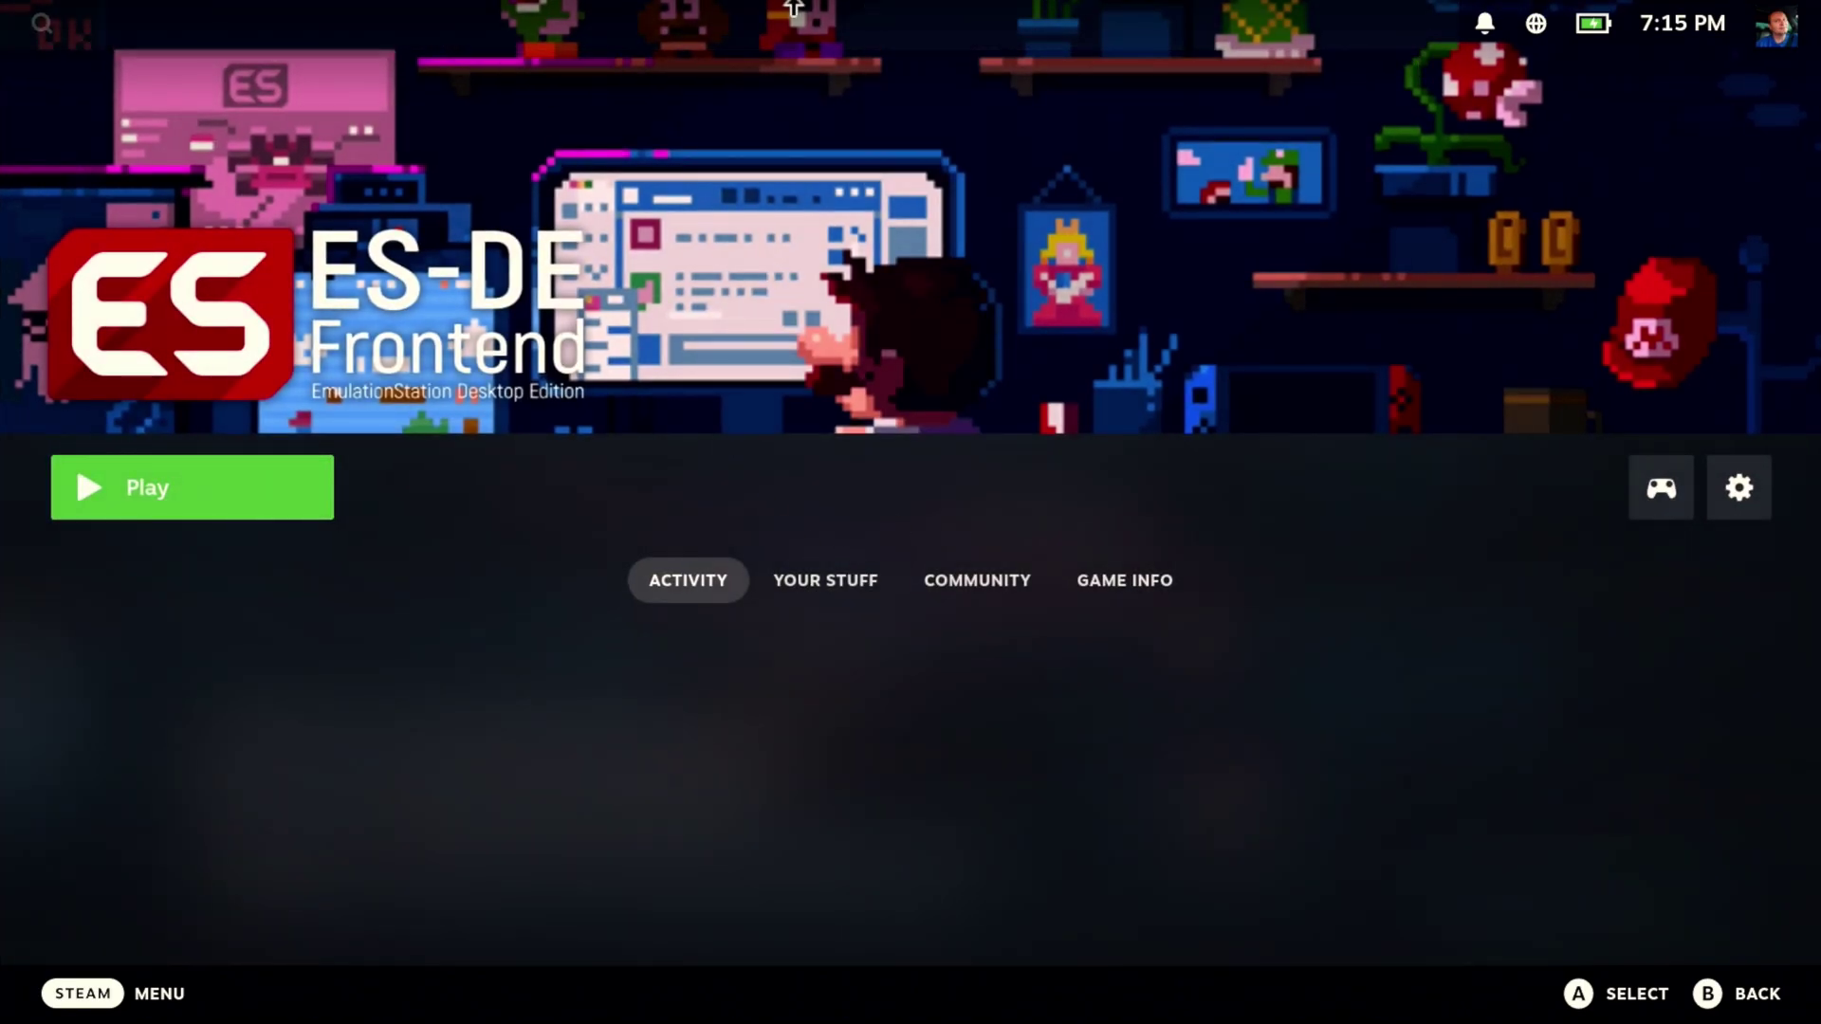
Leave the ES-DE Frontend page and return to Steam's Home screen
{"action": "left_click", "coordinate": [1732, 997]}
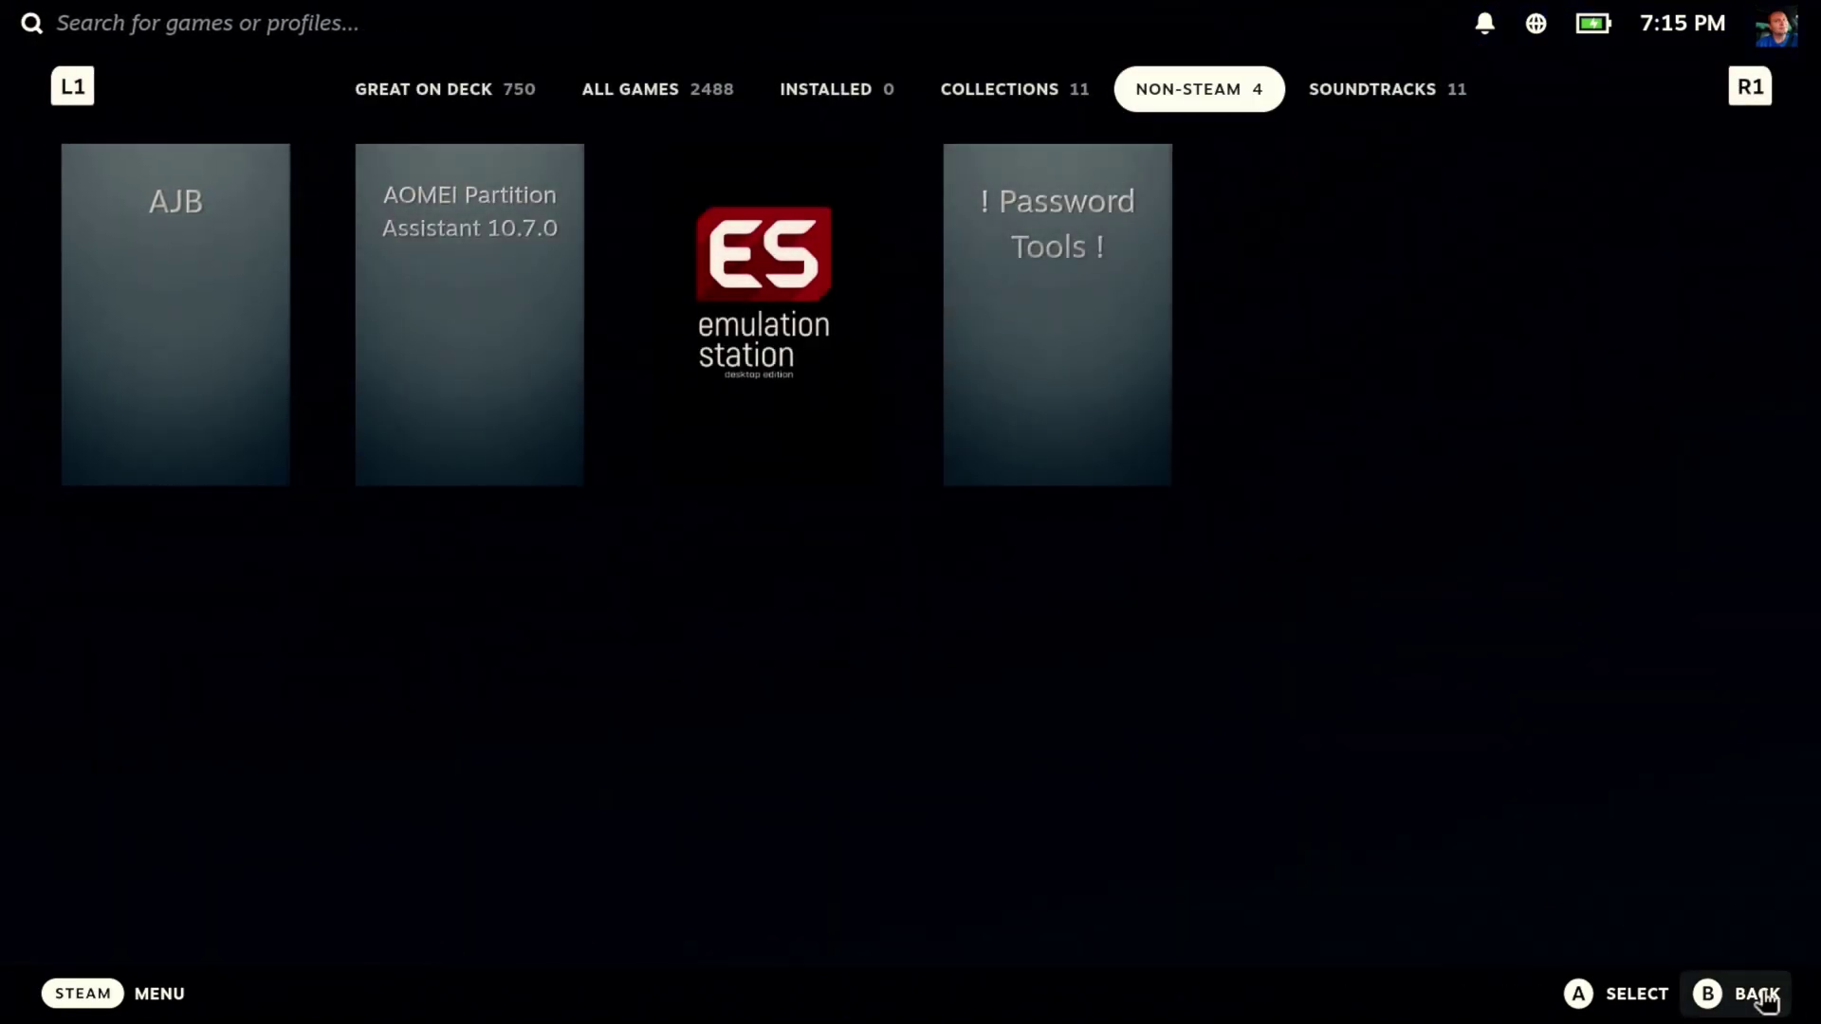
{"action": "left_click", "coordinate": [157, 1001]}
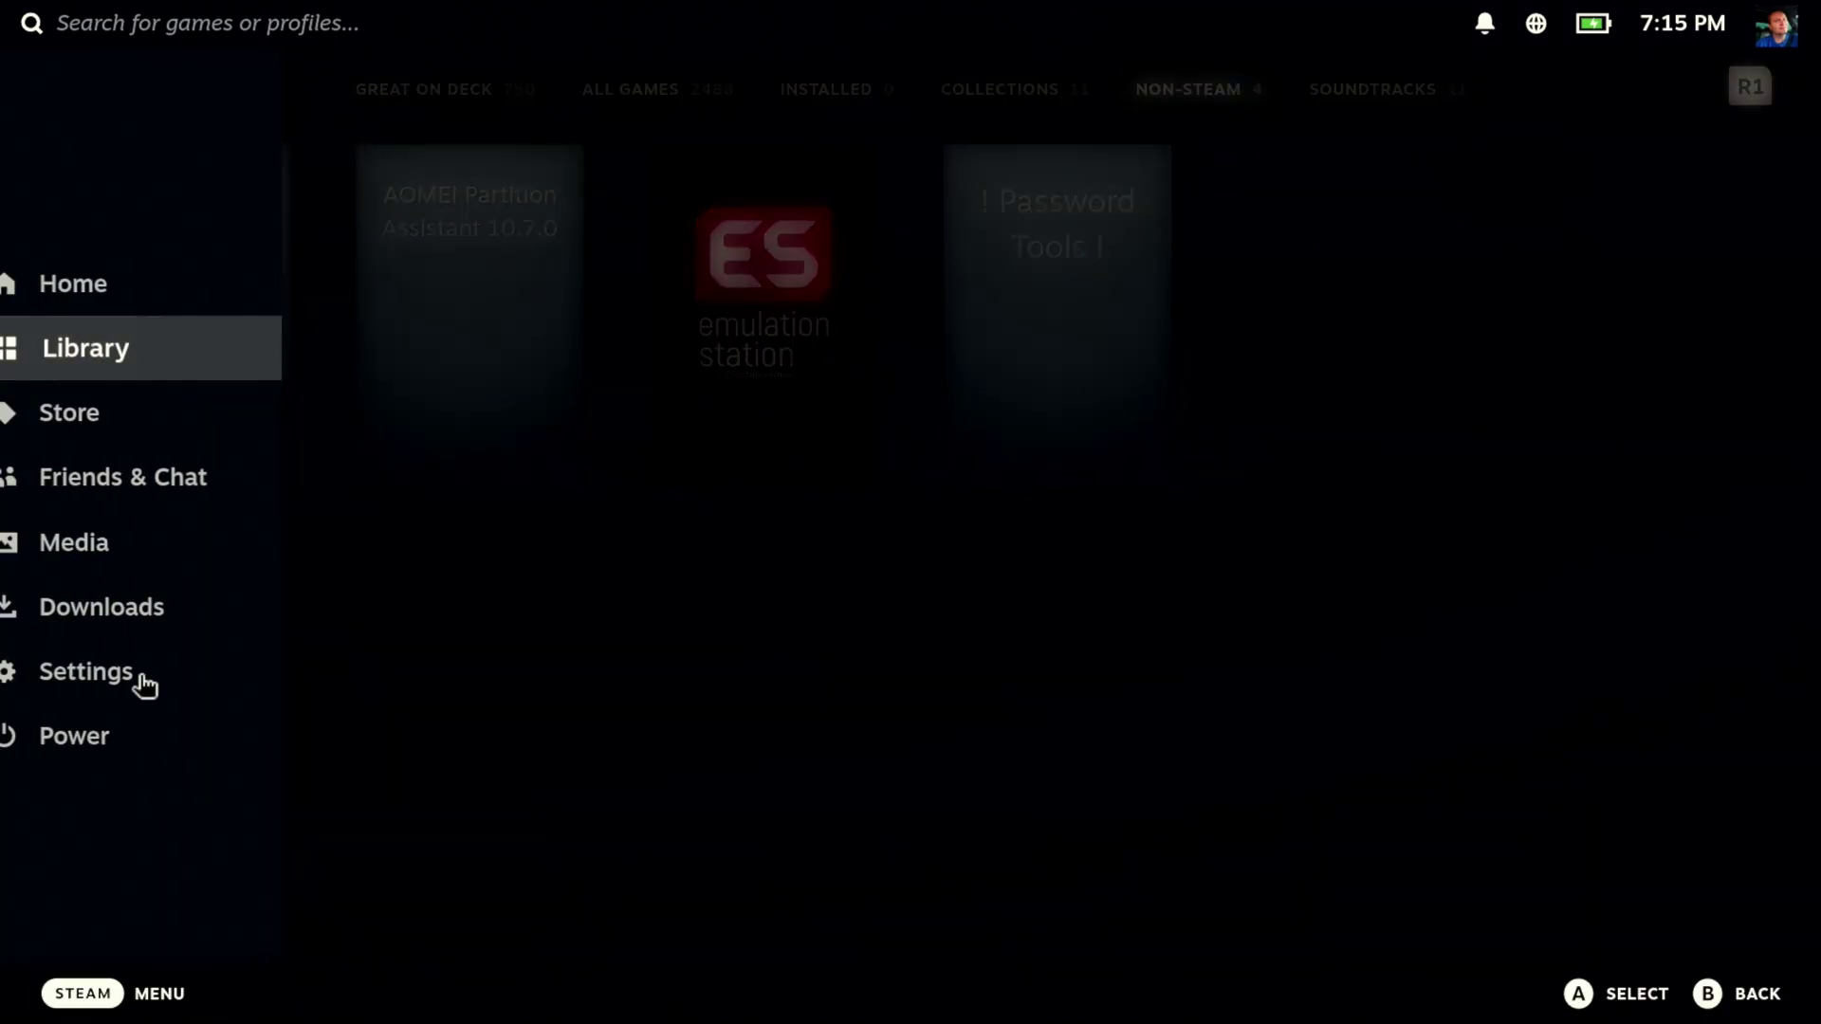
{"action": "left_click", "coordinate": [1074, 302]}
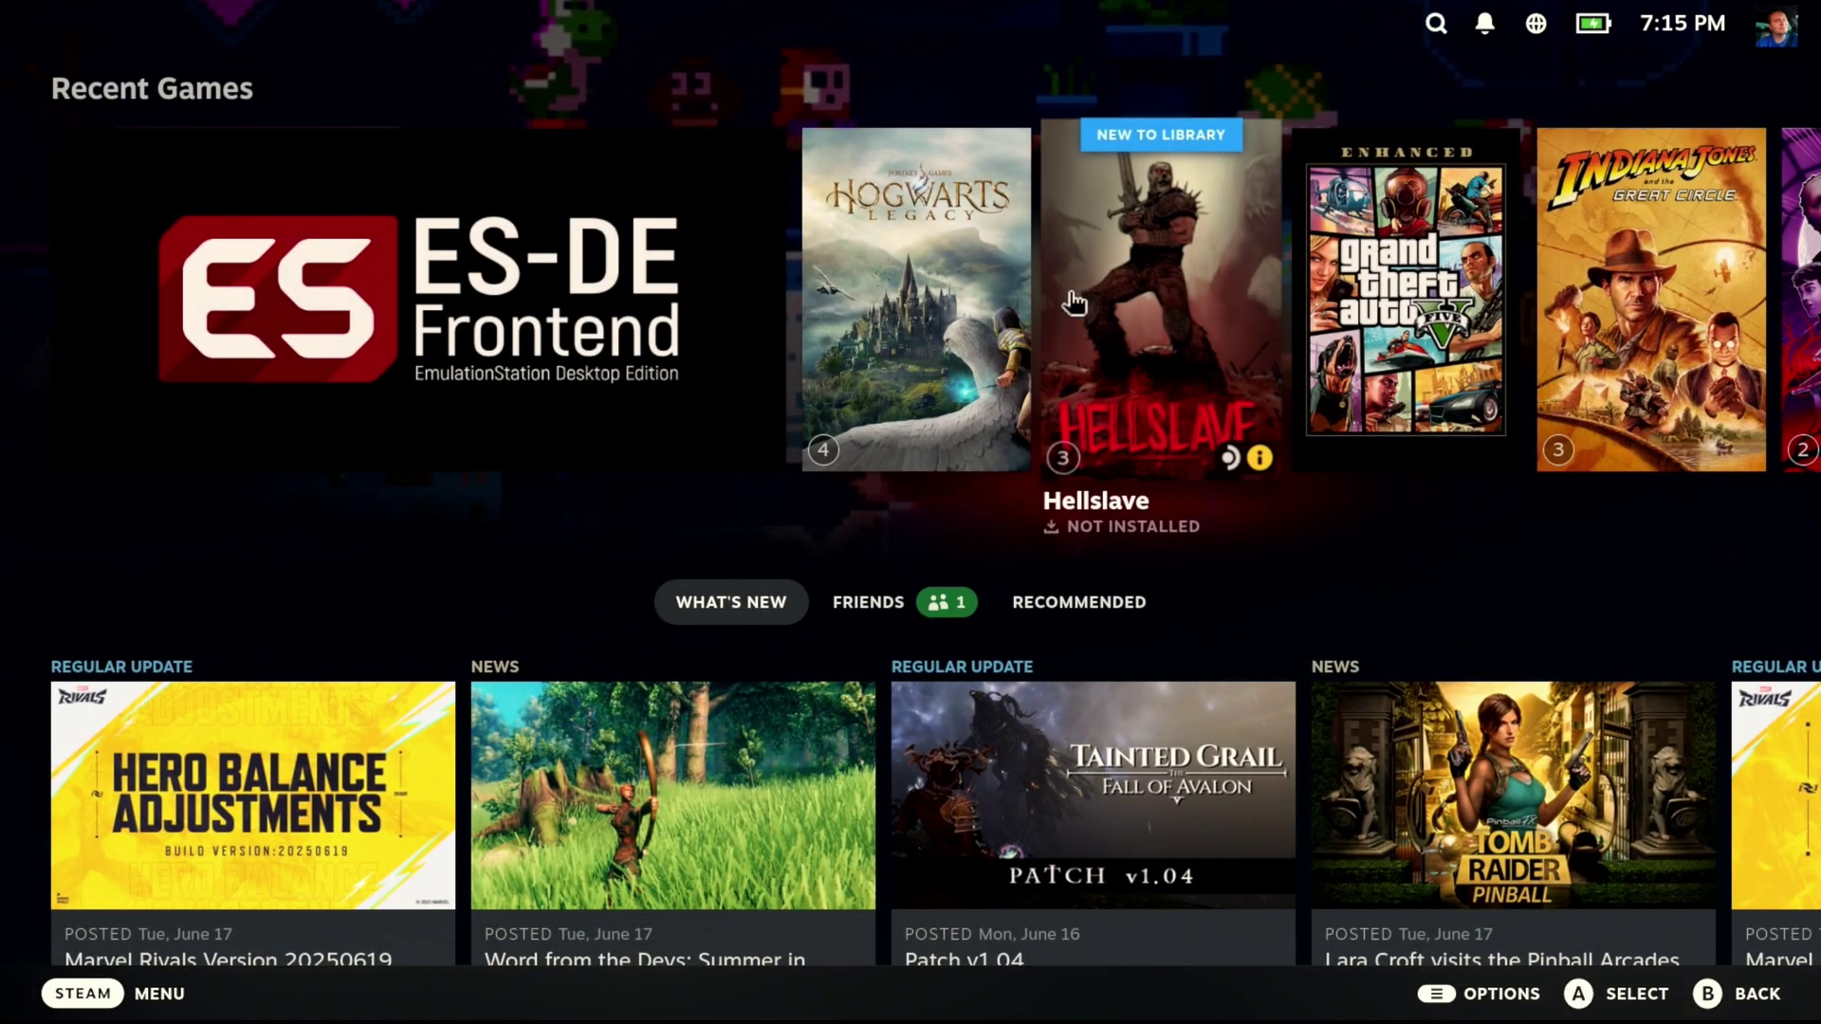
{"action": "key", "text": "Left"}
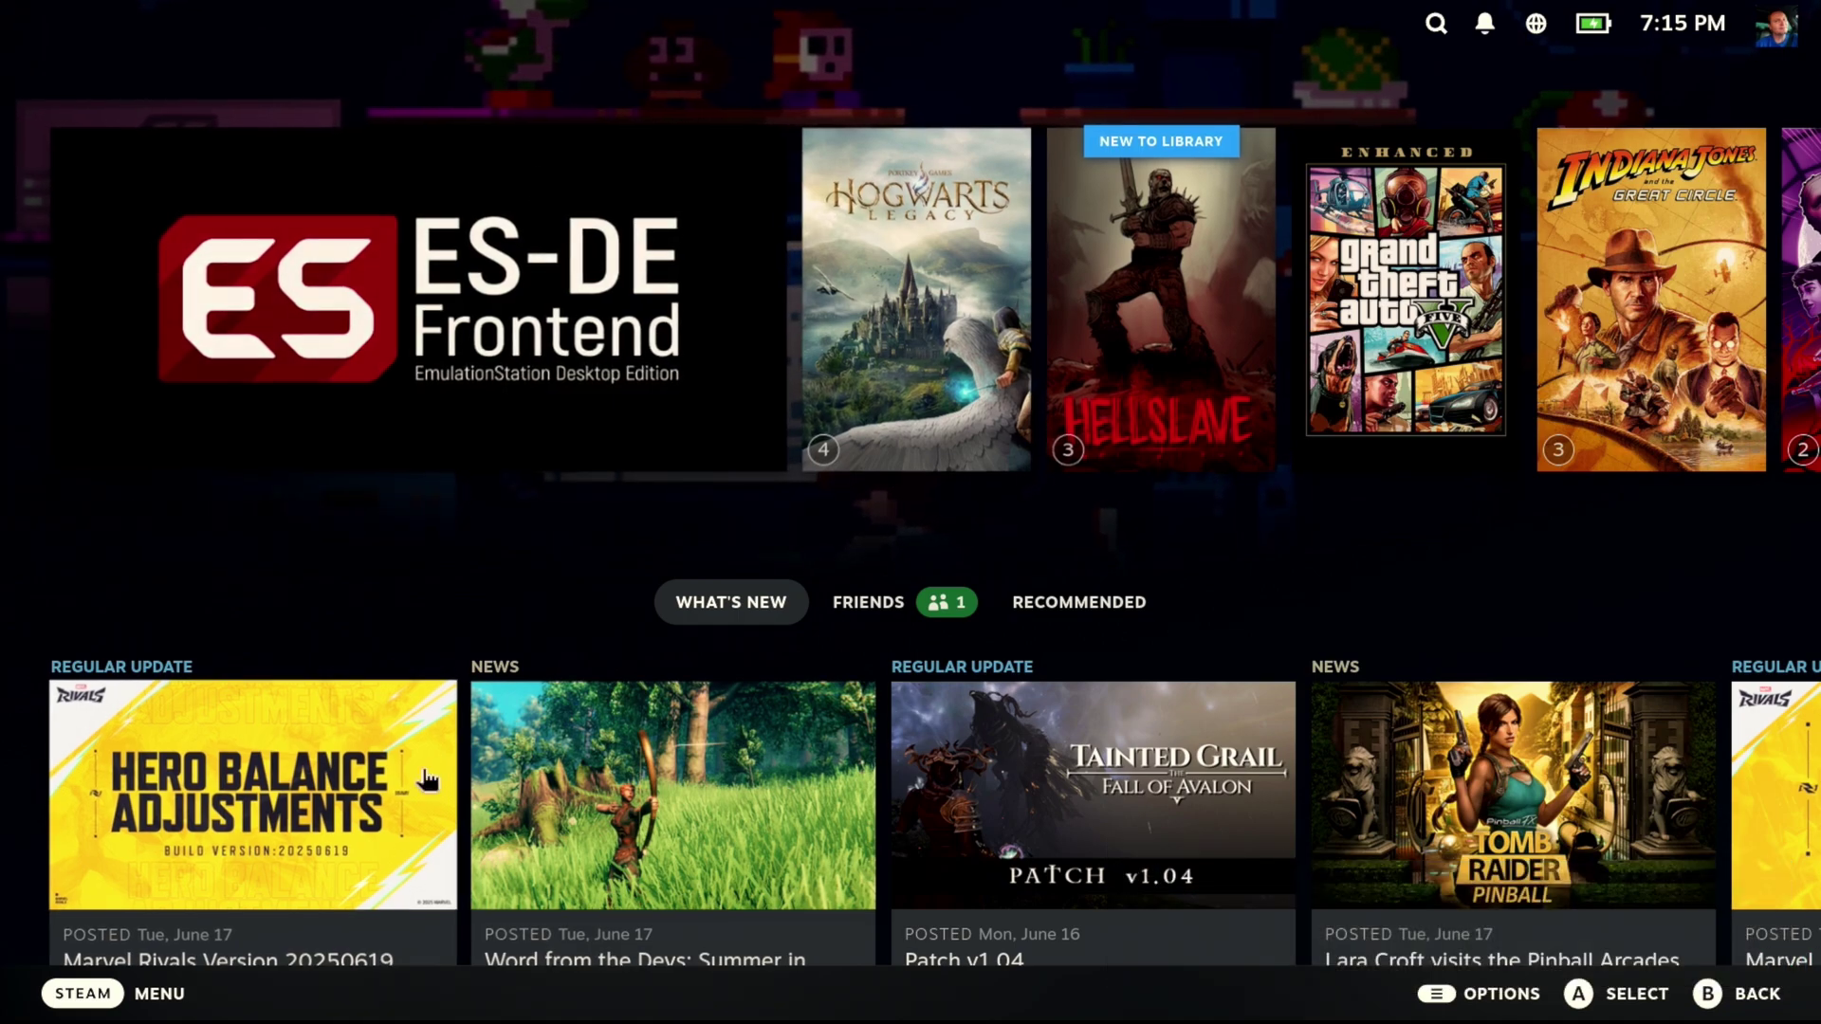
Open the Steam settings and look through the list of setting categories
{"action": "left_click", "coordinate": [118, 990]}
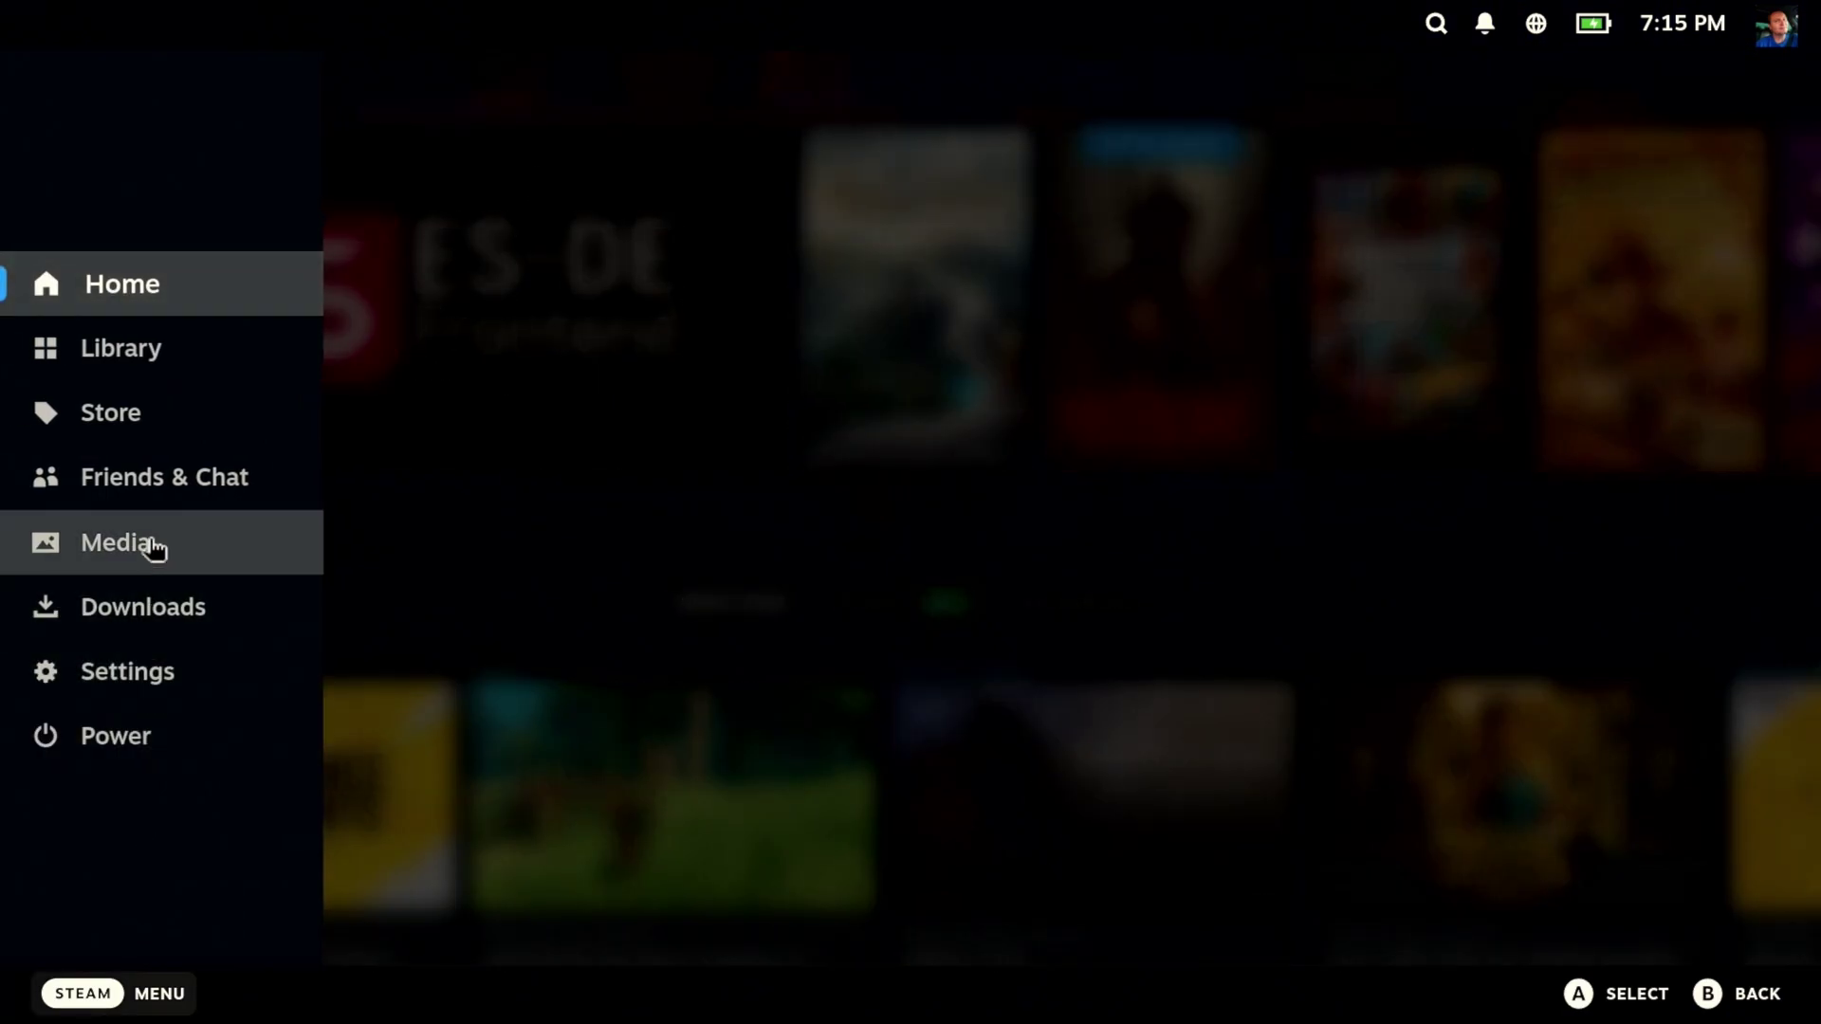
{"action": "left_click", "coordinate": [174, 660]}
{"action": "scroll", "coordinate": [358, 715], "scroll_direction": "down", "scroll_amount": 5}
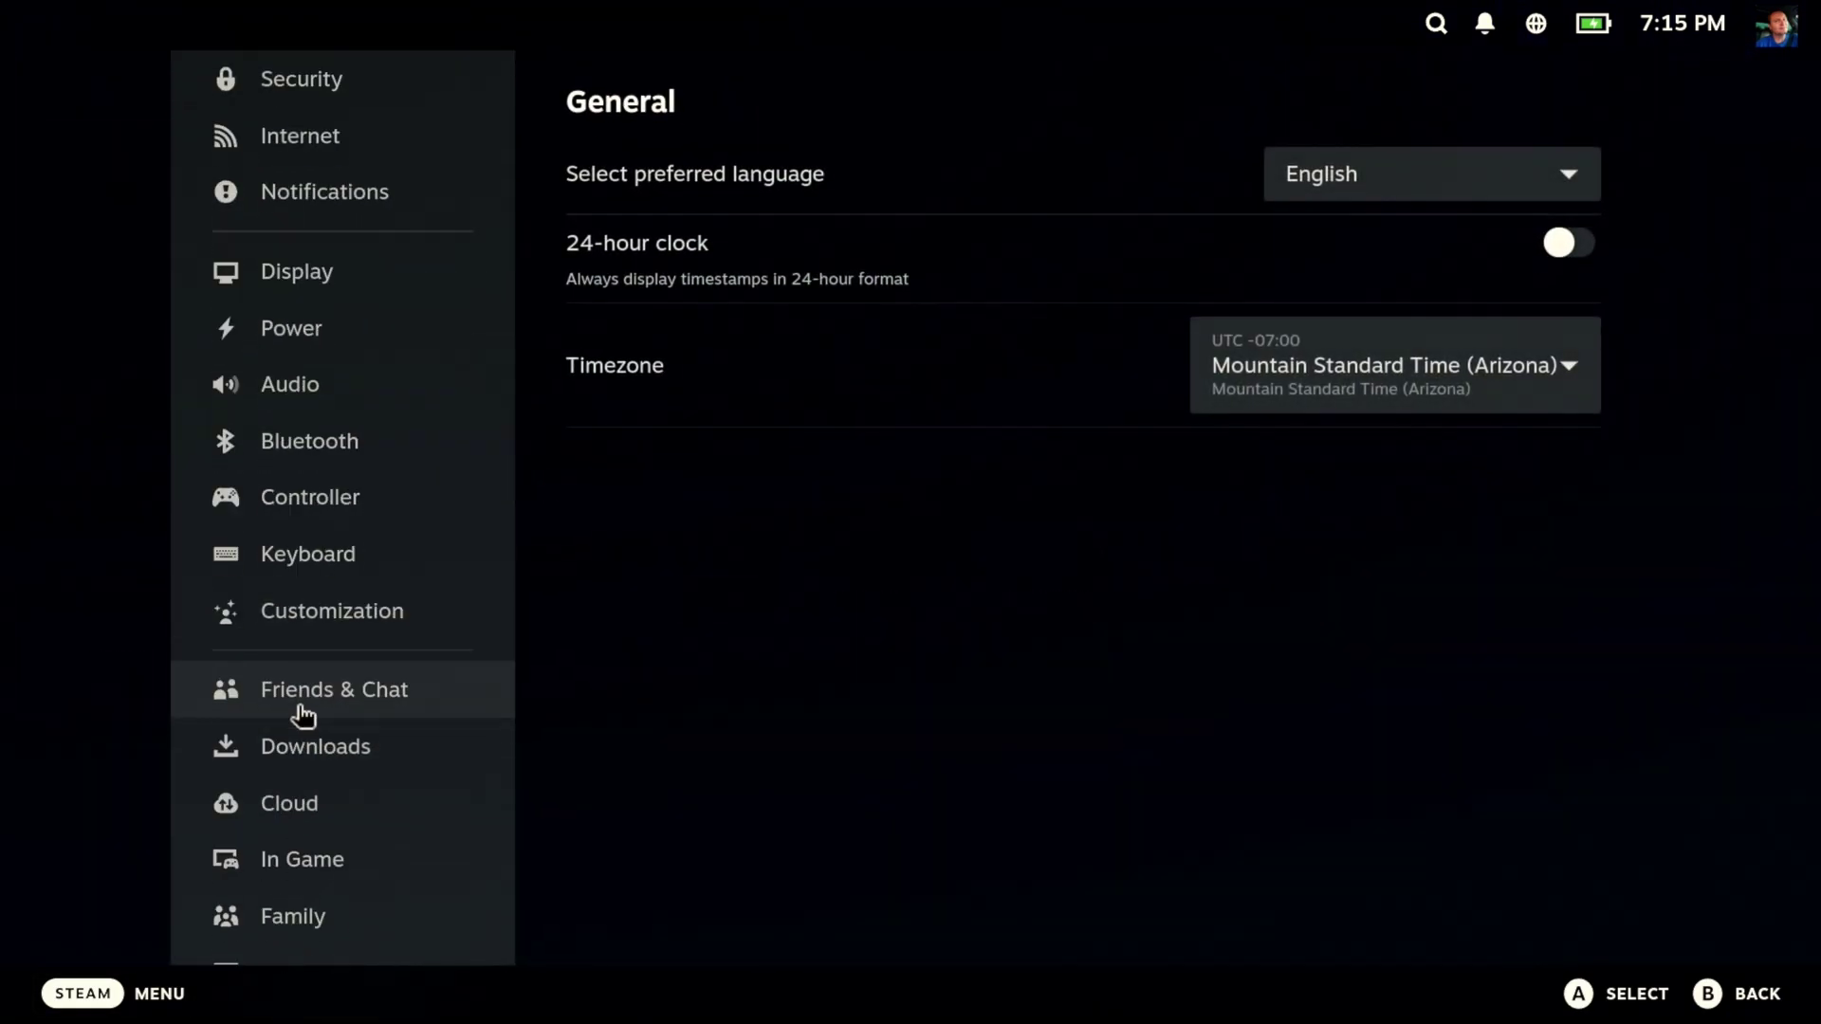